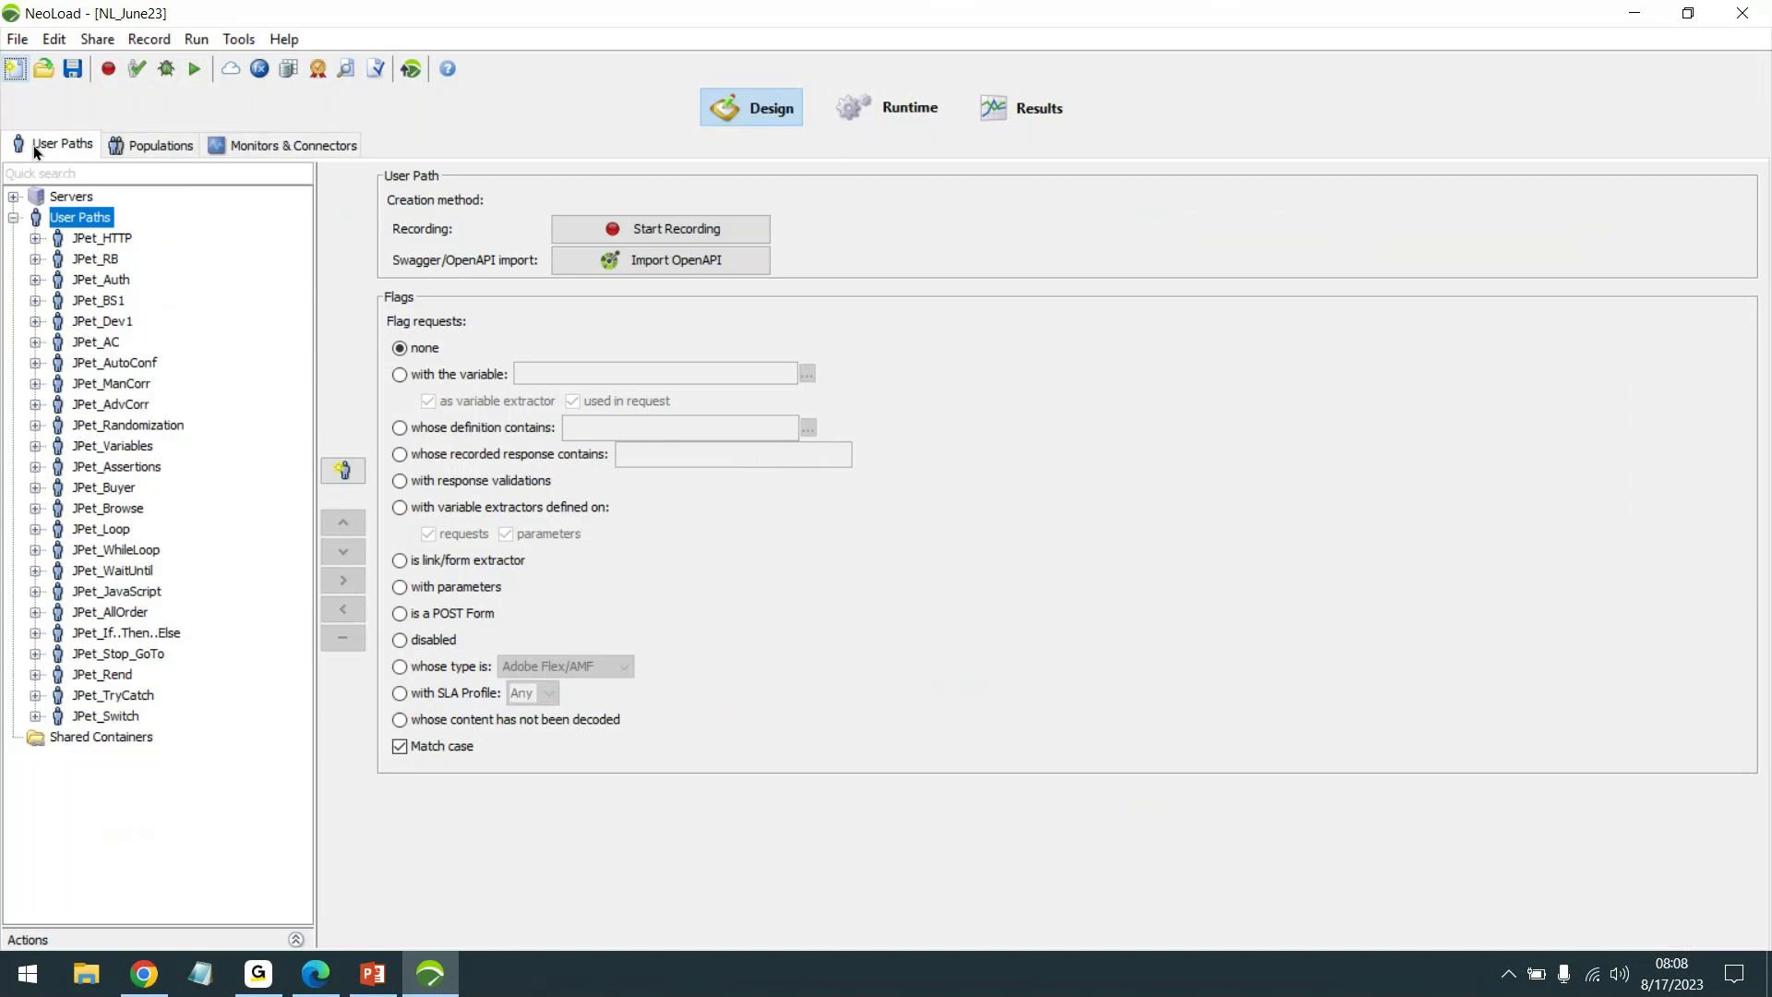
# Look through the project's Populations and Monitors & Connectors sections in Design, ending on the user paths list
pyautogui.click(63, 148)
pyautogui.click(150, 146)
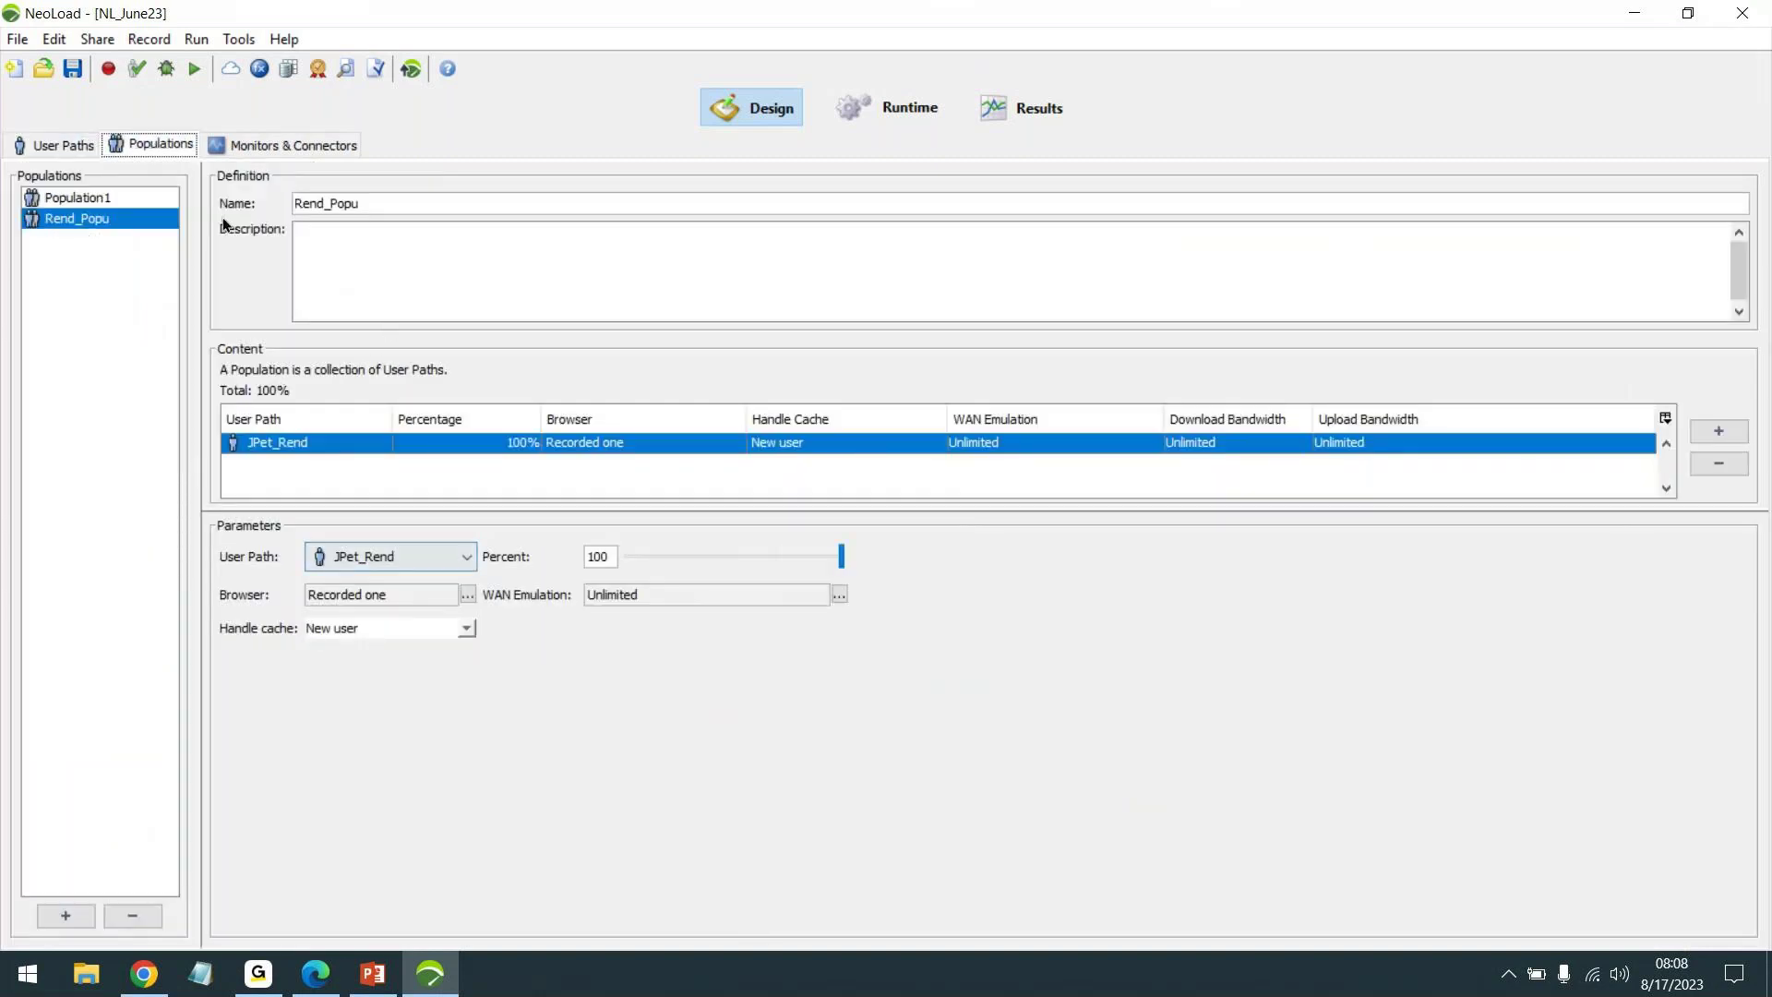
pyautogui.click(265, 147)
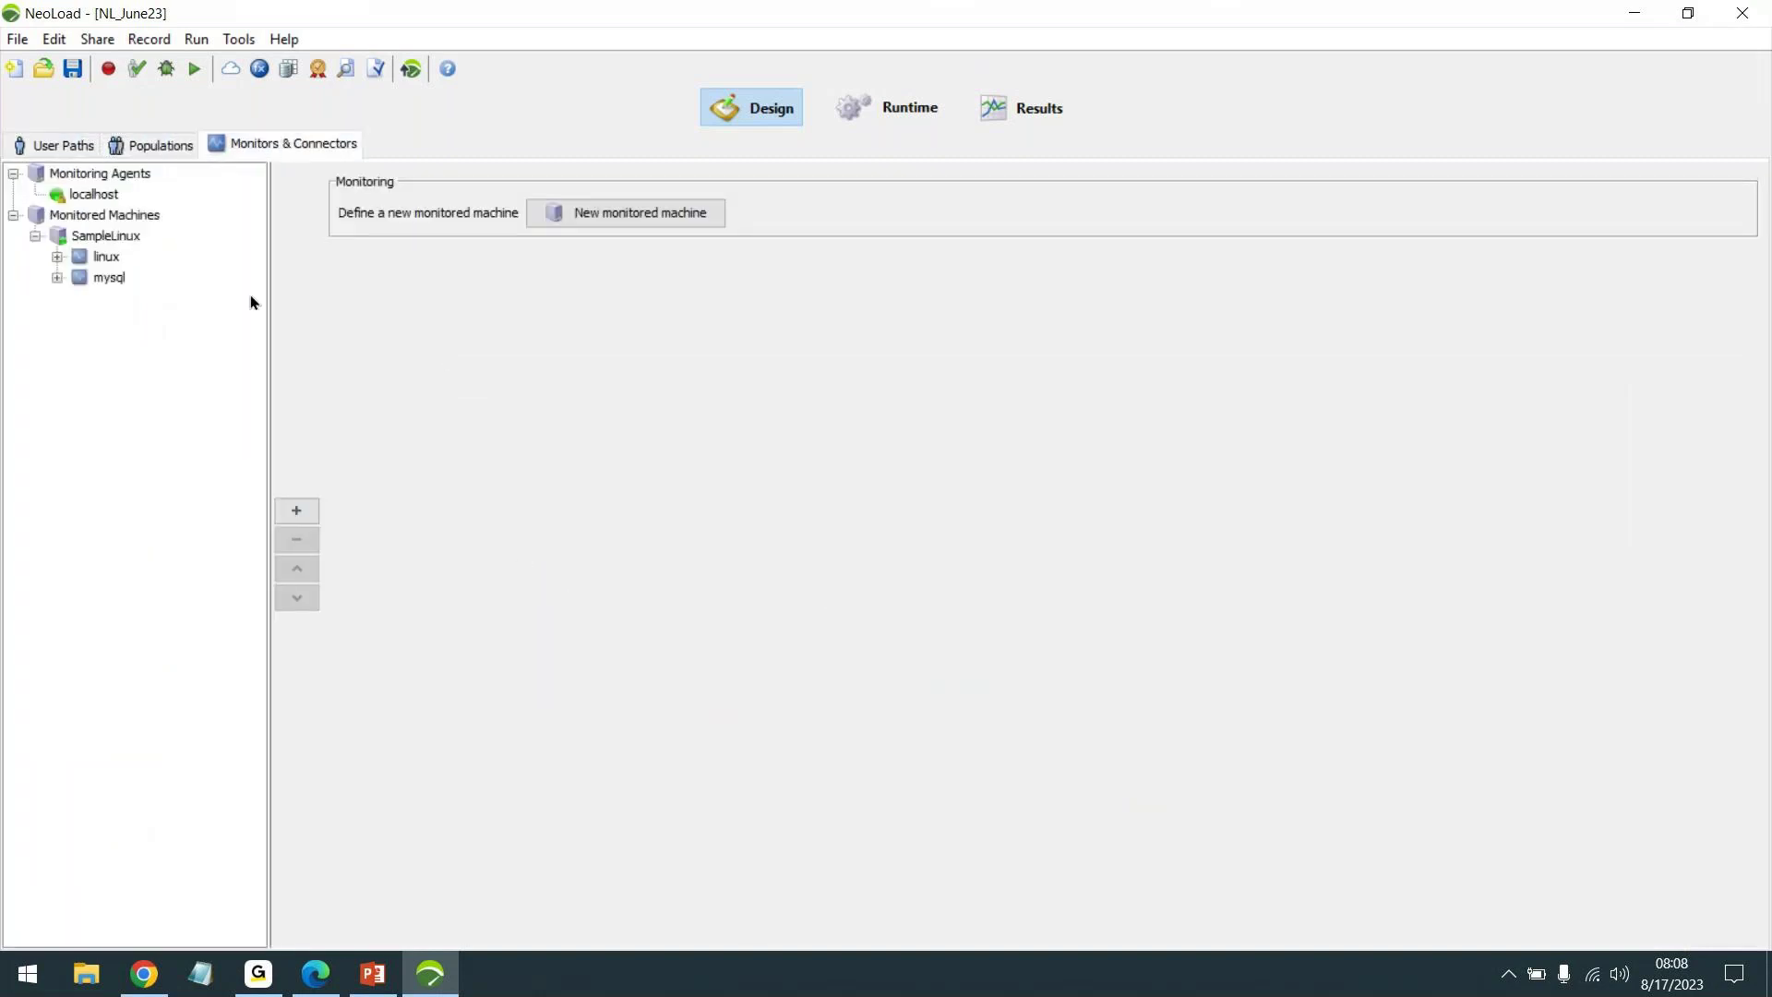
pyautogui.click(59, 146)
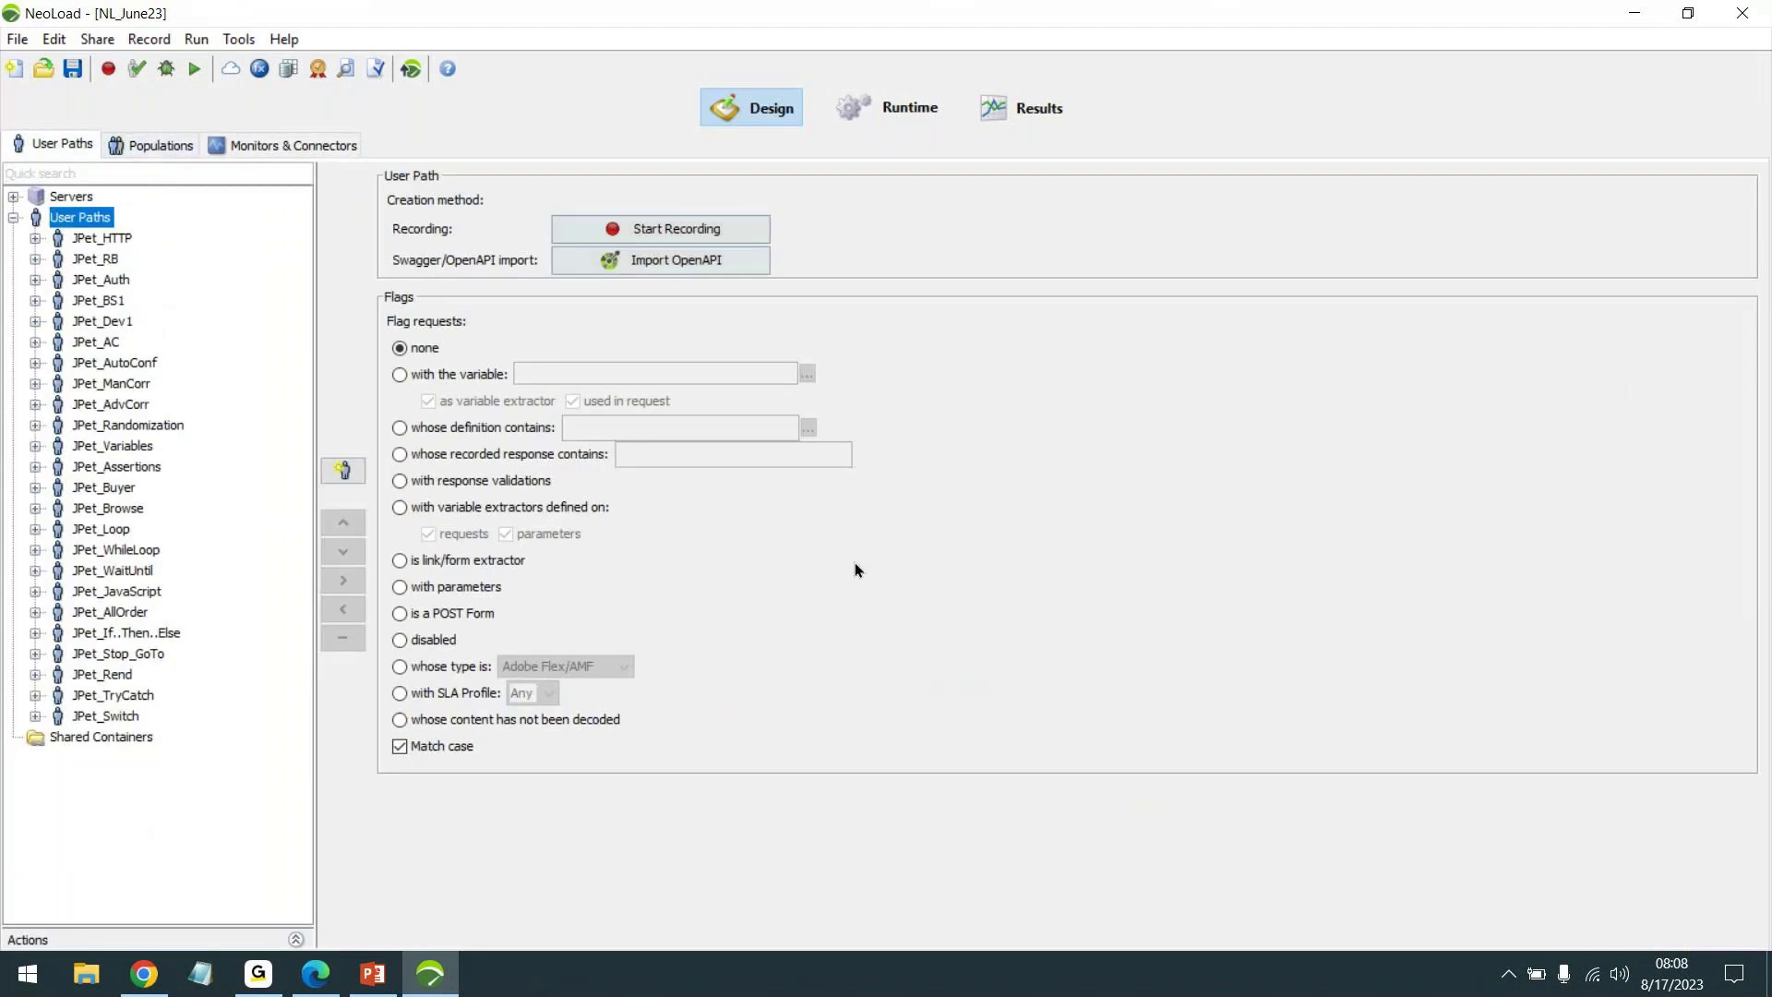
# Switch to Edge to check the Design and Correlation topics in the NeoLoad course content PDF, and return to NeoLoad
pyautogui.hotkey('alt', 'Tab')
pyautogui.scroll(-1, 831, 314)
pyautogui.scroll(1, 803, 307)
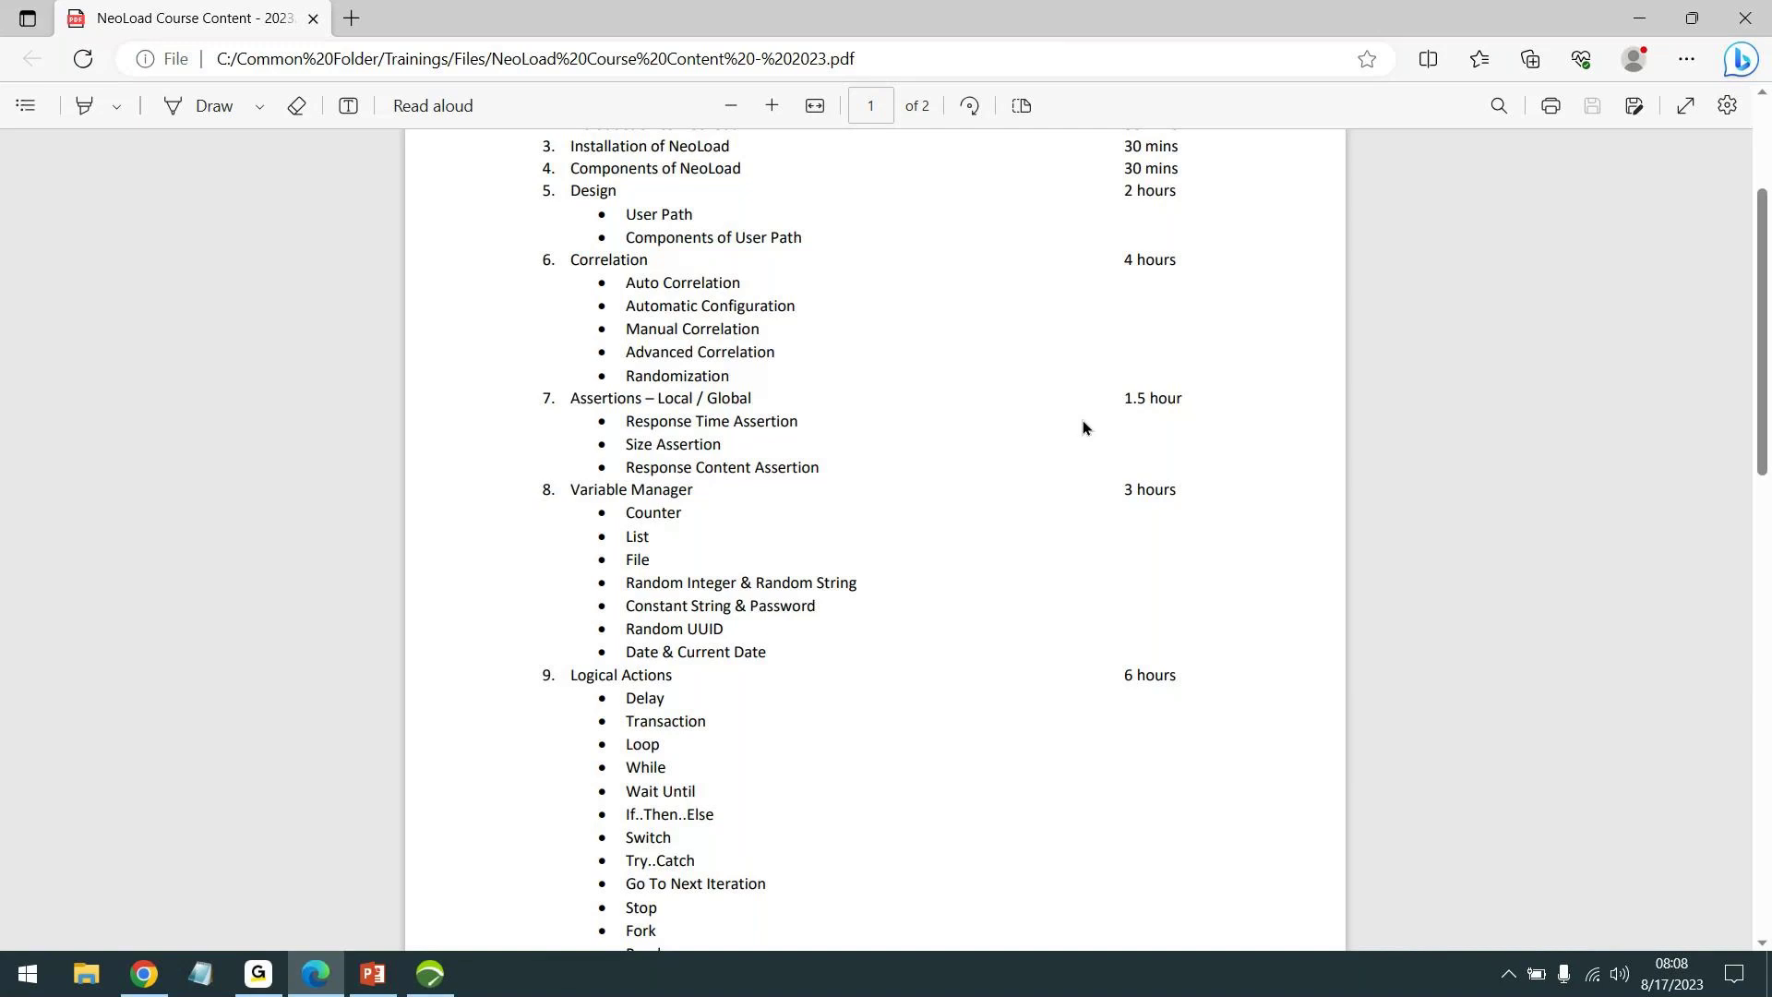
pyautogui.hotkey('alt', 'Tab')
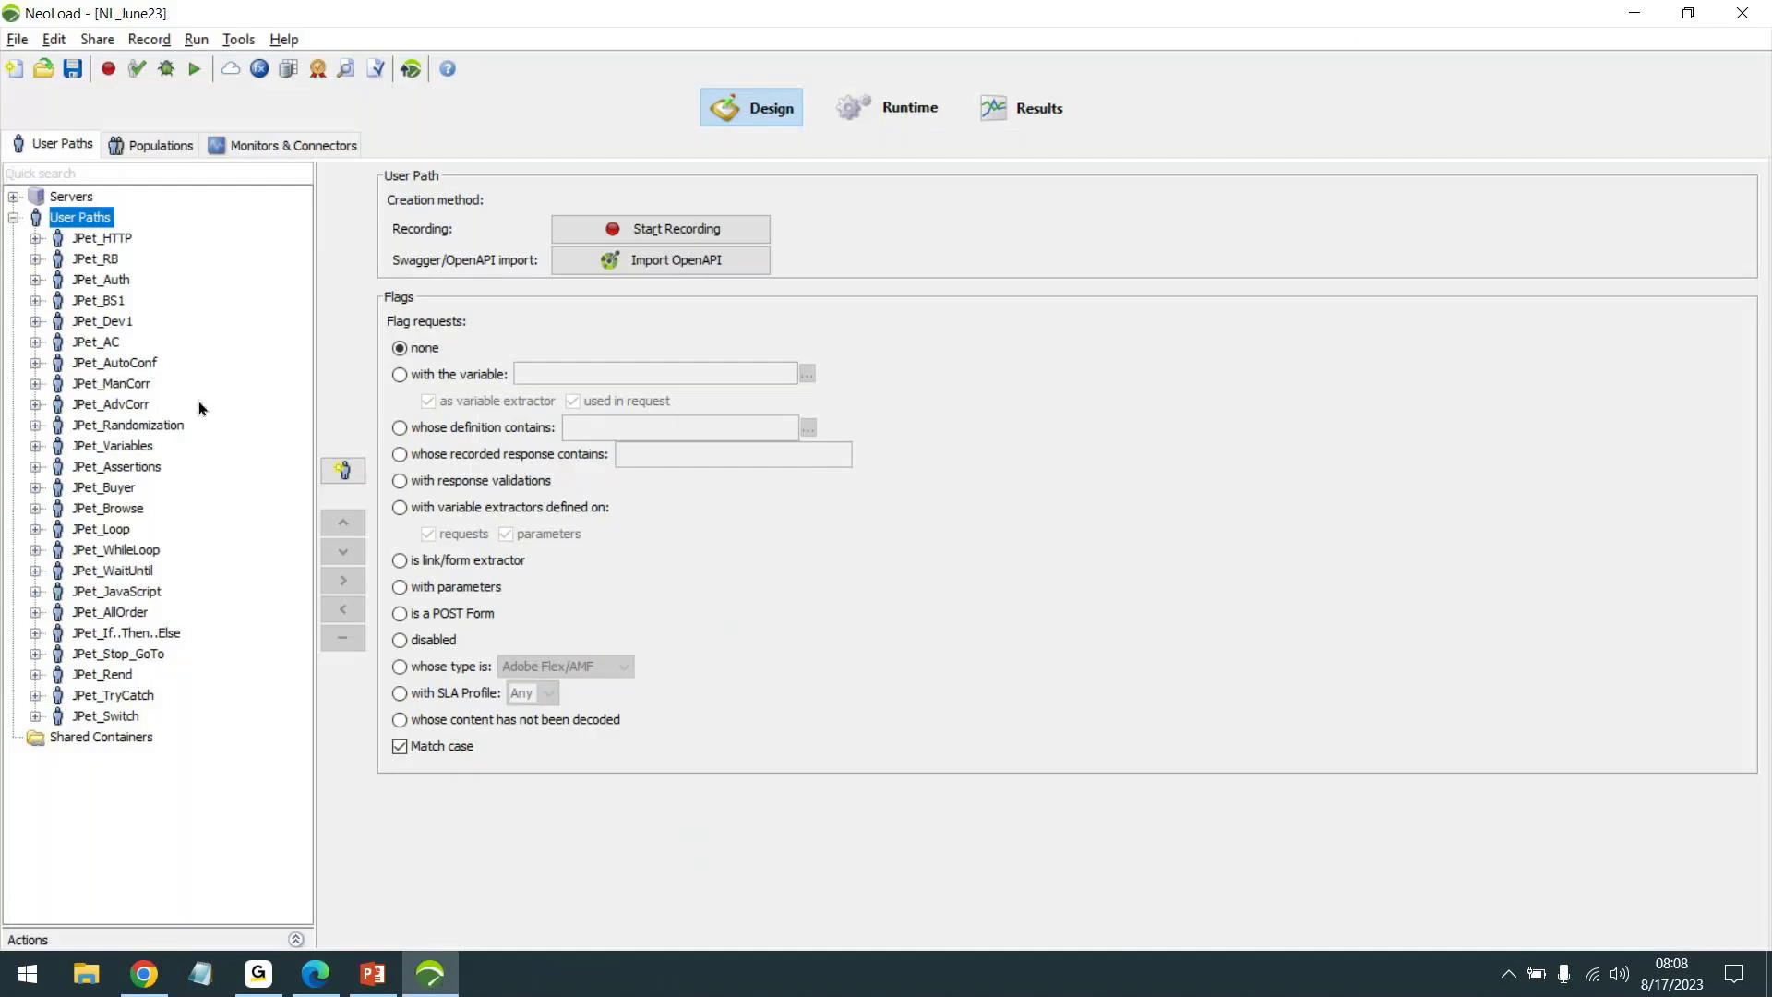
# Inspect the correlation user paths JPet_AC, JPet_AutoConf, JPet_ManCorr, JPet_AdvCorr and JPet_Randomization one after another
pyautogui.click(110, 347)
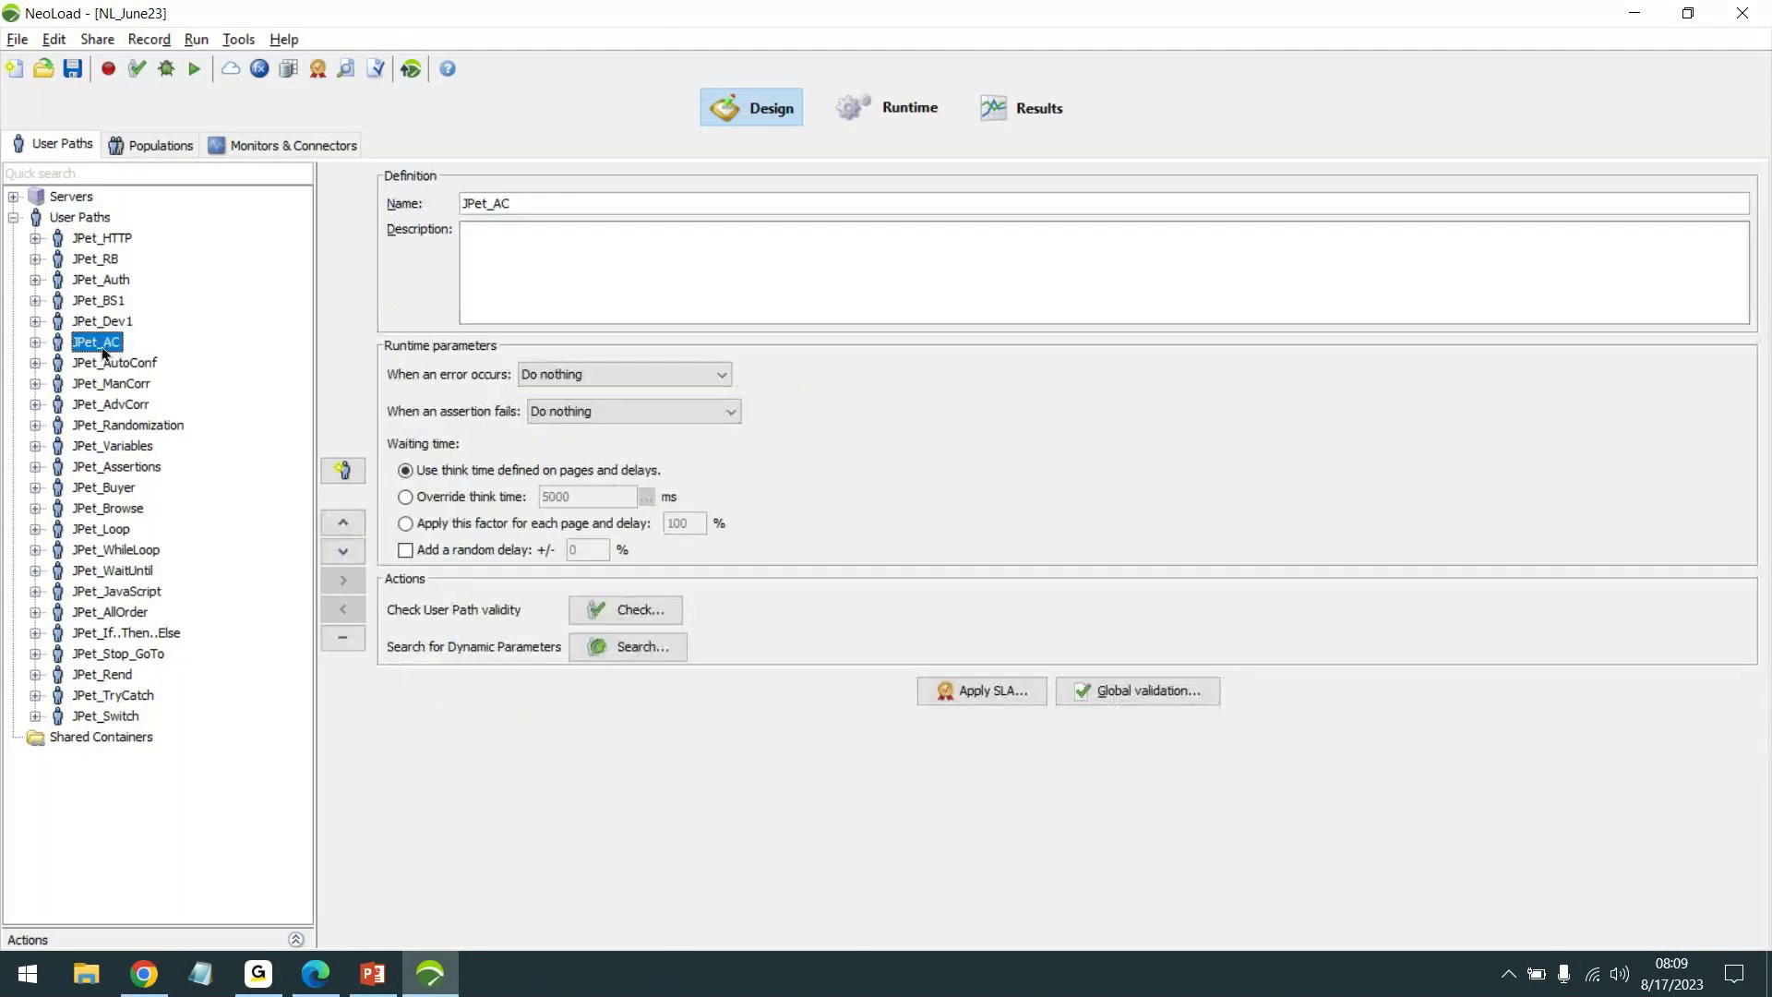
pyautogui.click(129, 365)
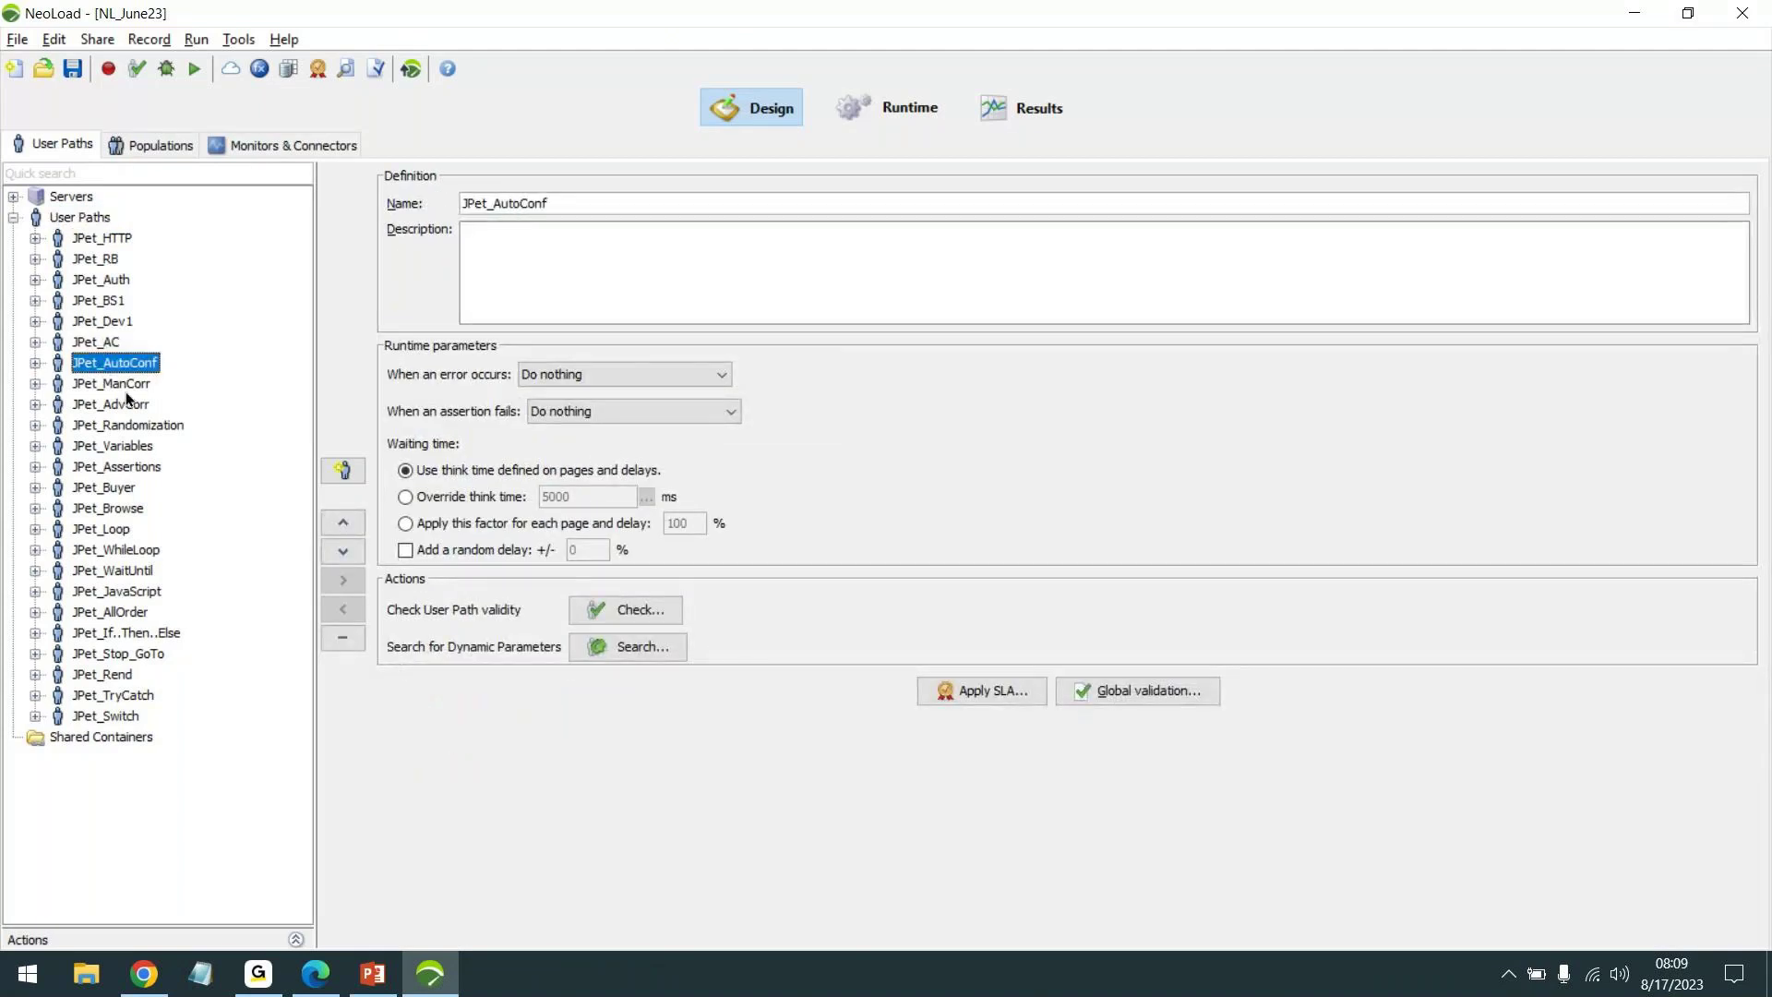
pyautogui.click(126, 386)
pyautogui.click(124, 404)
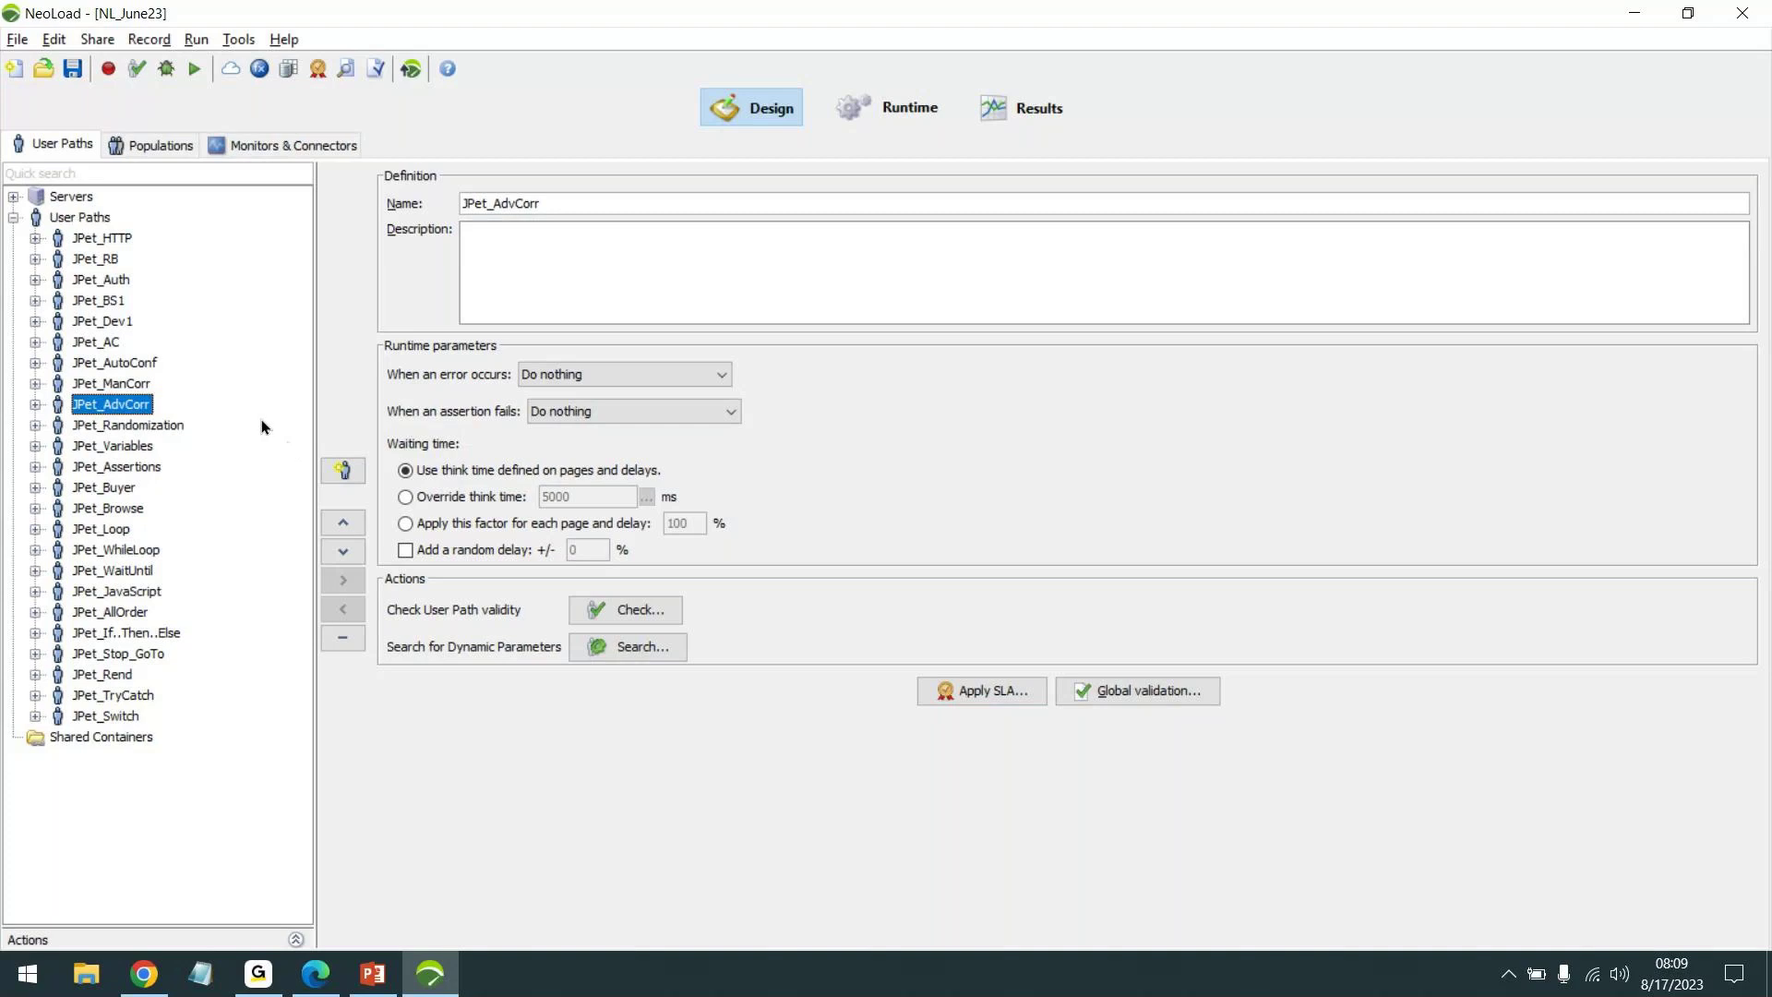
pyautogui.click(172, 425)
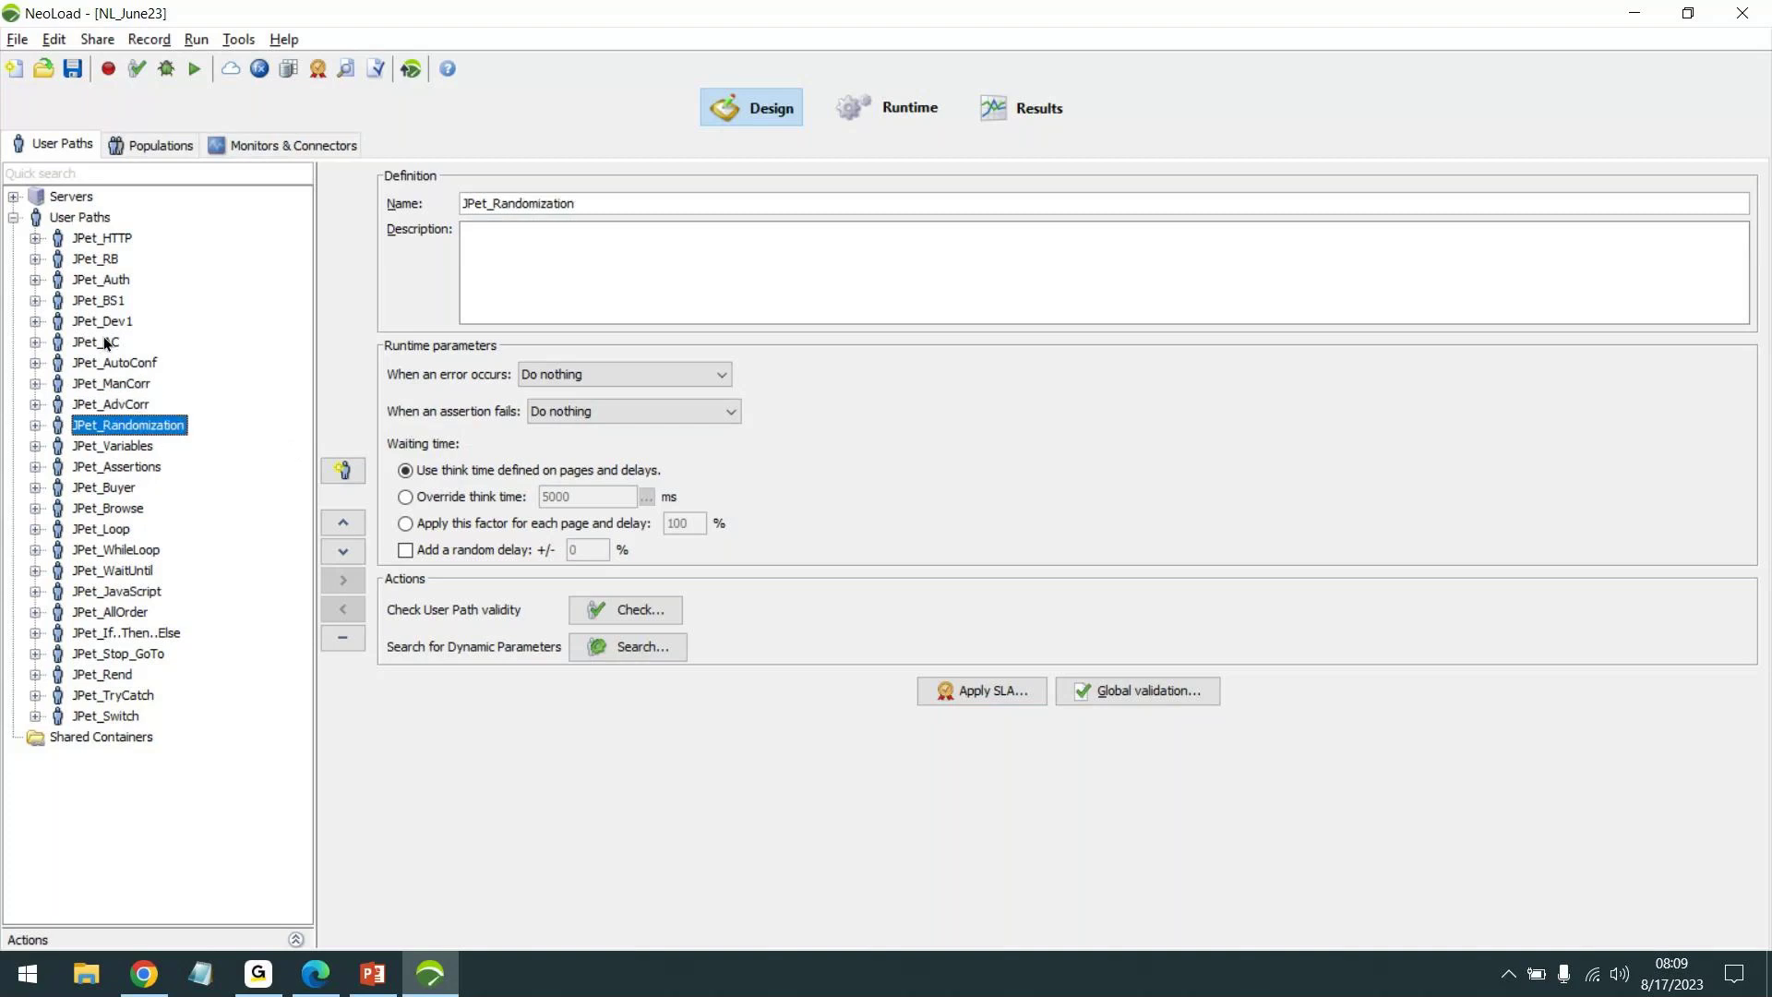
# Switch to the course content PDF in Edge and read the Assertions and Variable Manager topics
pyautogui.hotkey('alt', 'Tab')
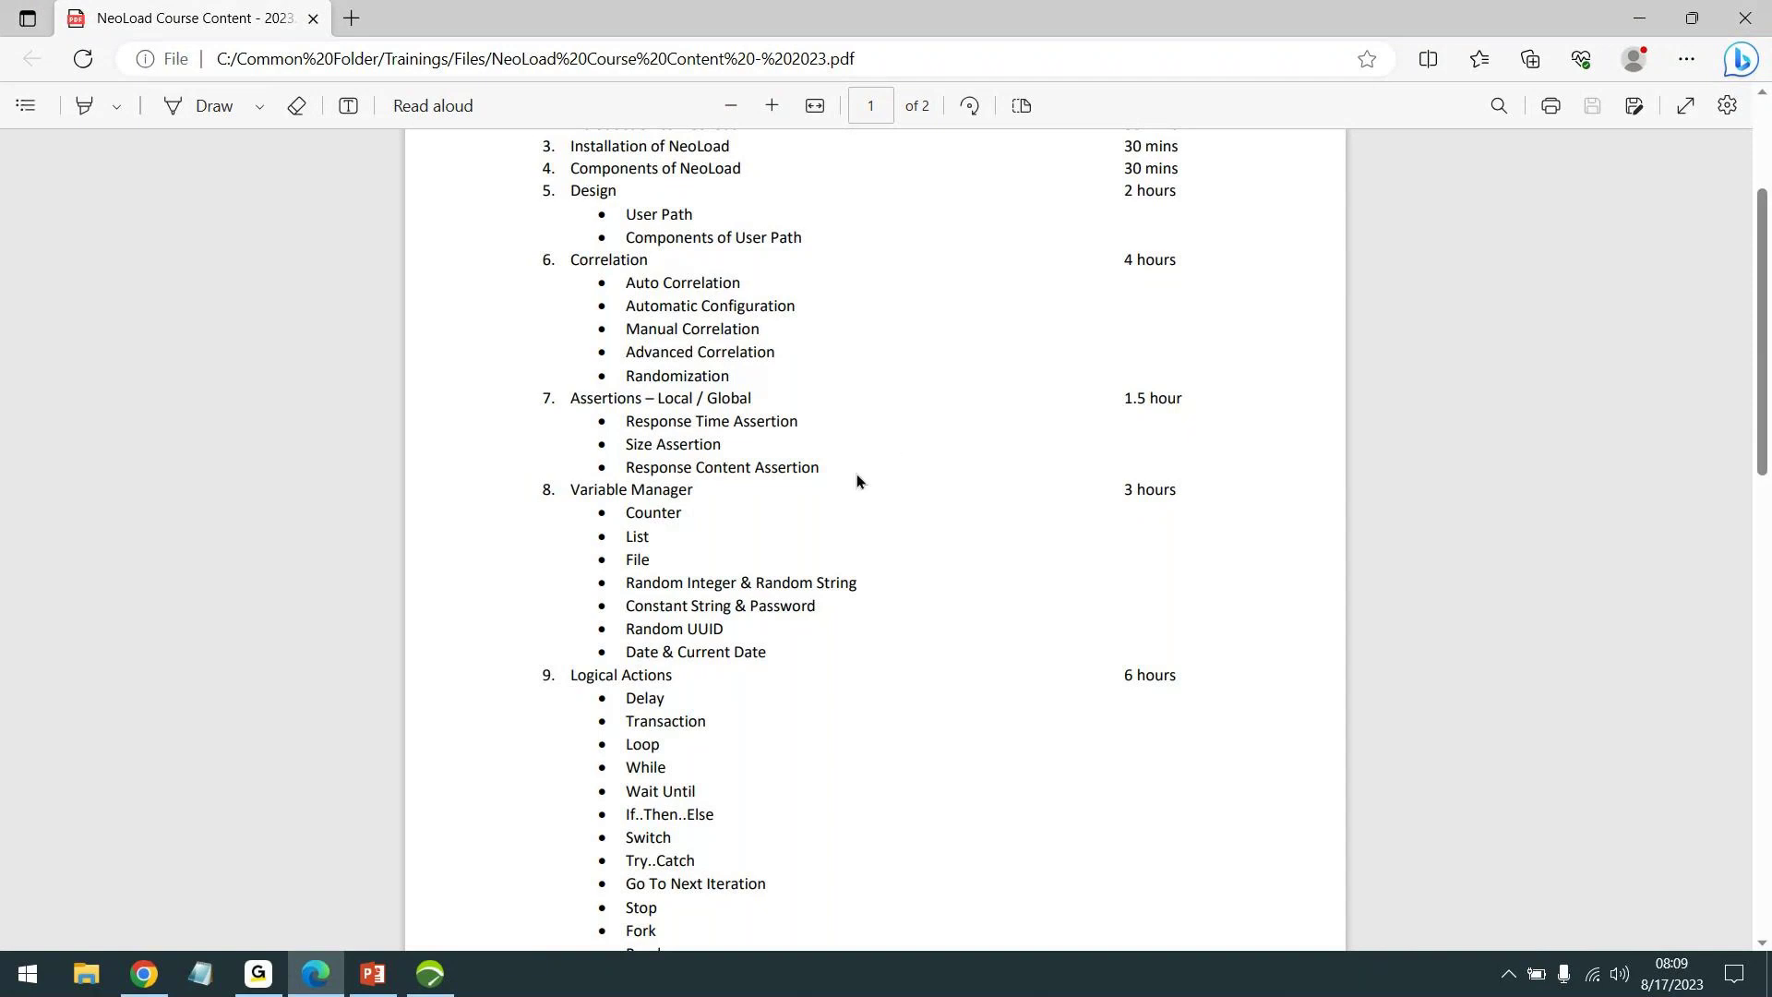
pyautogui.scroll(-1, 857, 474)
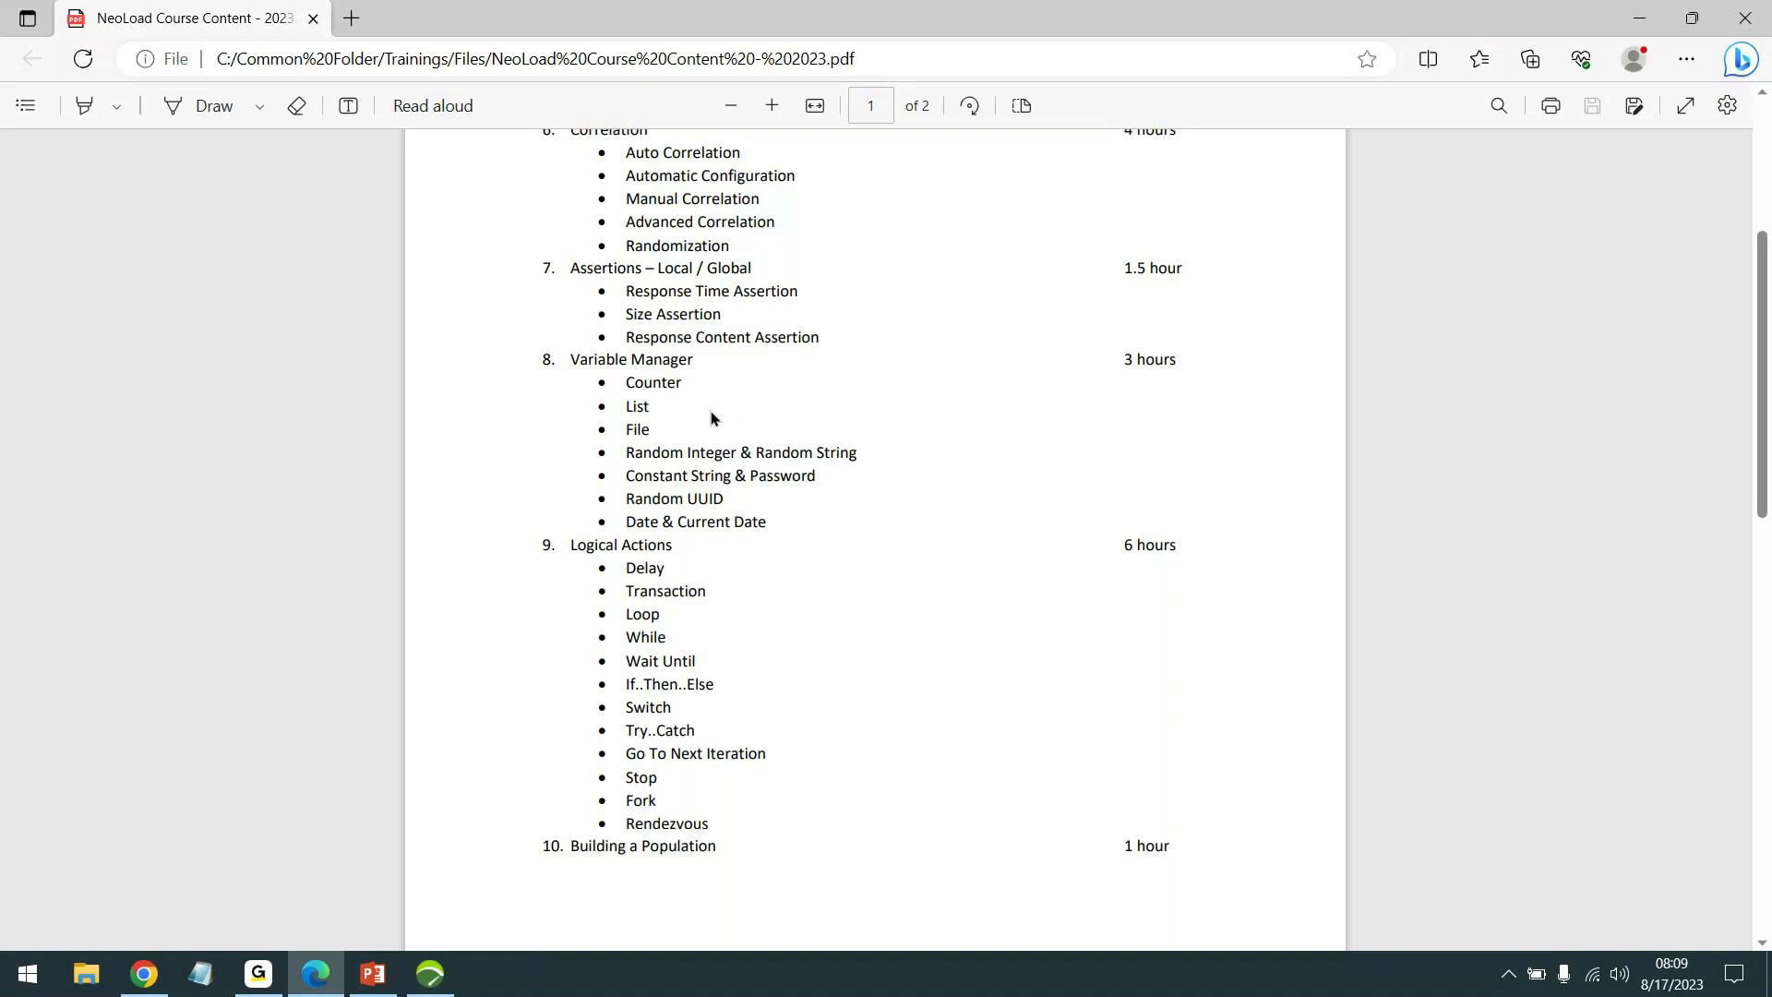
pyautogui.scroll(-2, 787, 438)
# Switch to NeoLoad and view the project's variables in the variable manager, leaving them as they are
pyautogui.hotkey('alt', 'Tab')
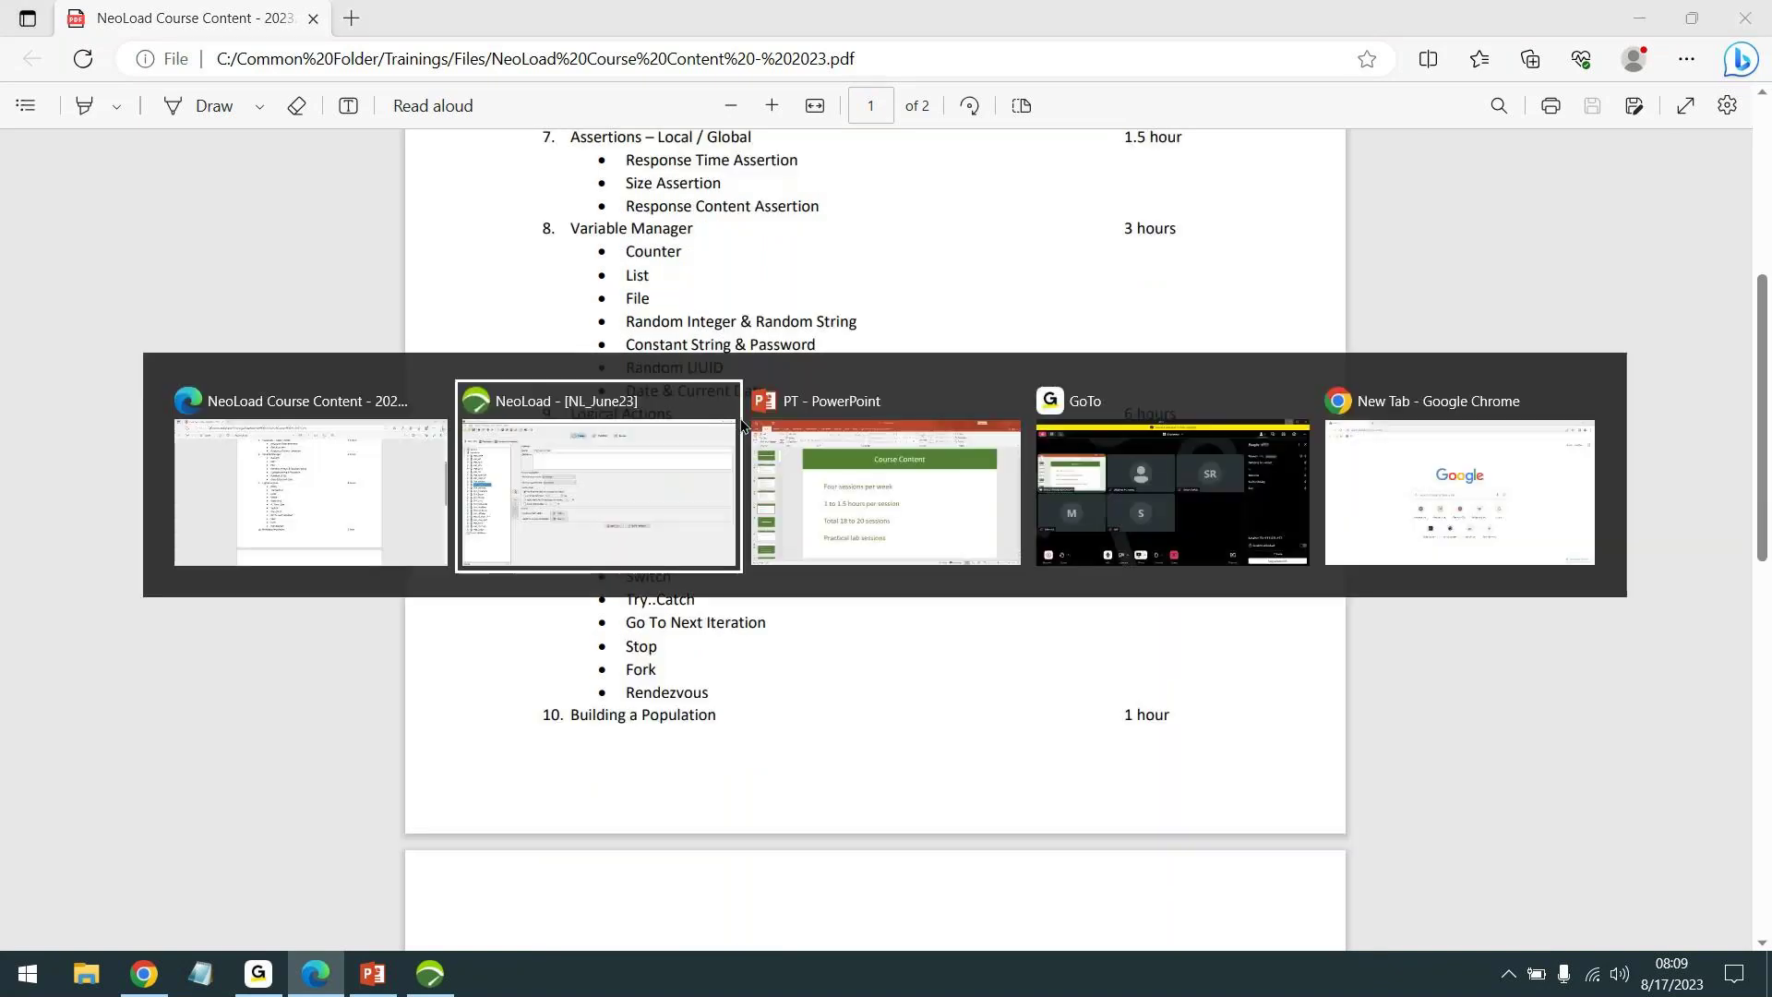
pyautogui.hotkey('ctrl', 'shift', 'v')
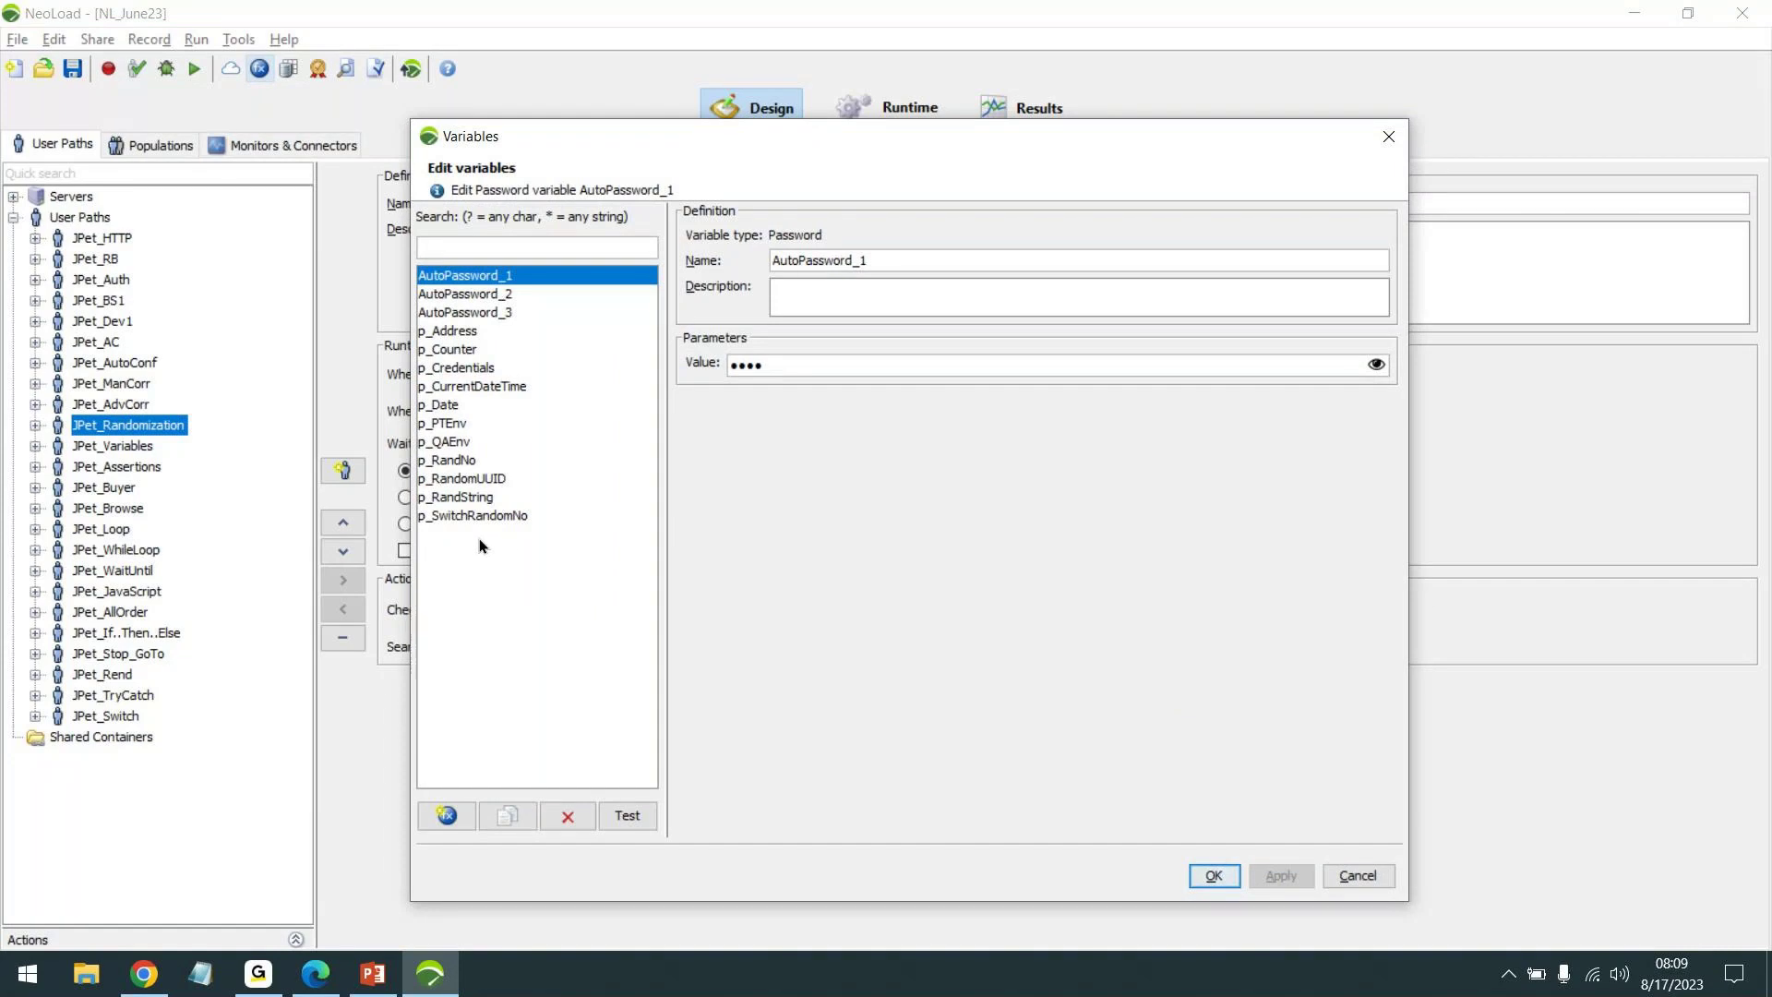
pyautogui.click(1358, 875)
# Read the Logical Actions topics in the Edge course PDF and examine the matching actions list in NeoLoad, collapsing it again
pyautogui.hotkey('alt', 'Tab')
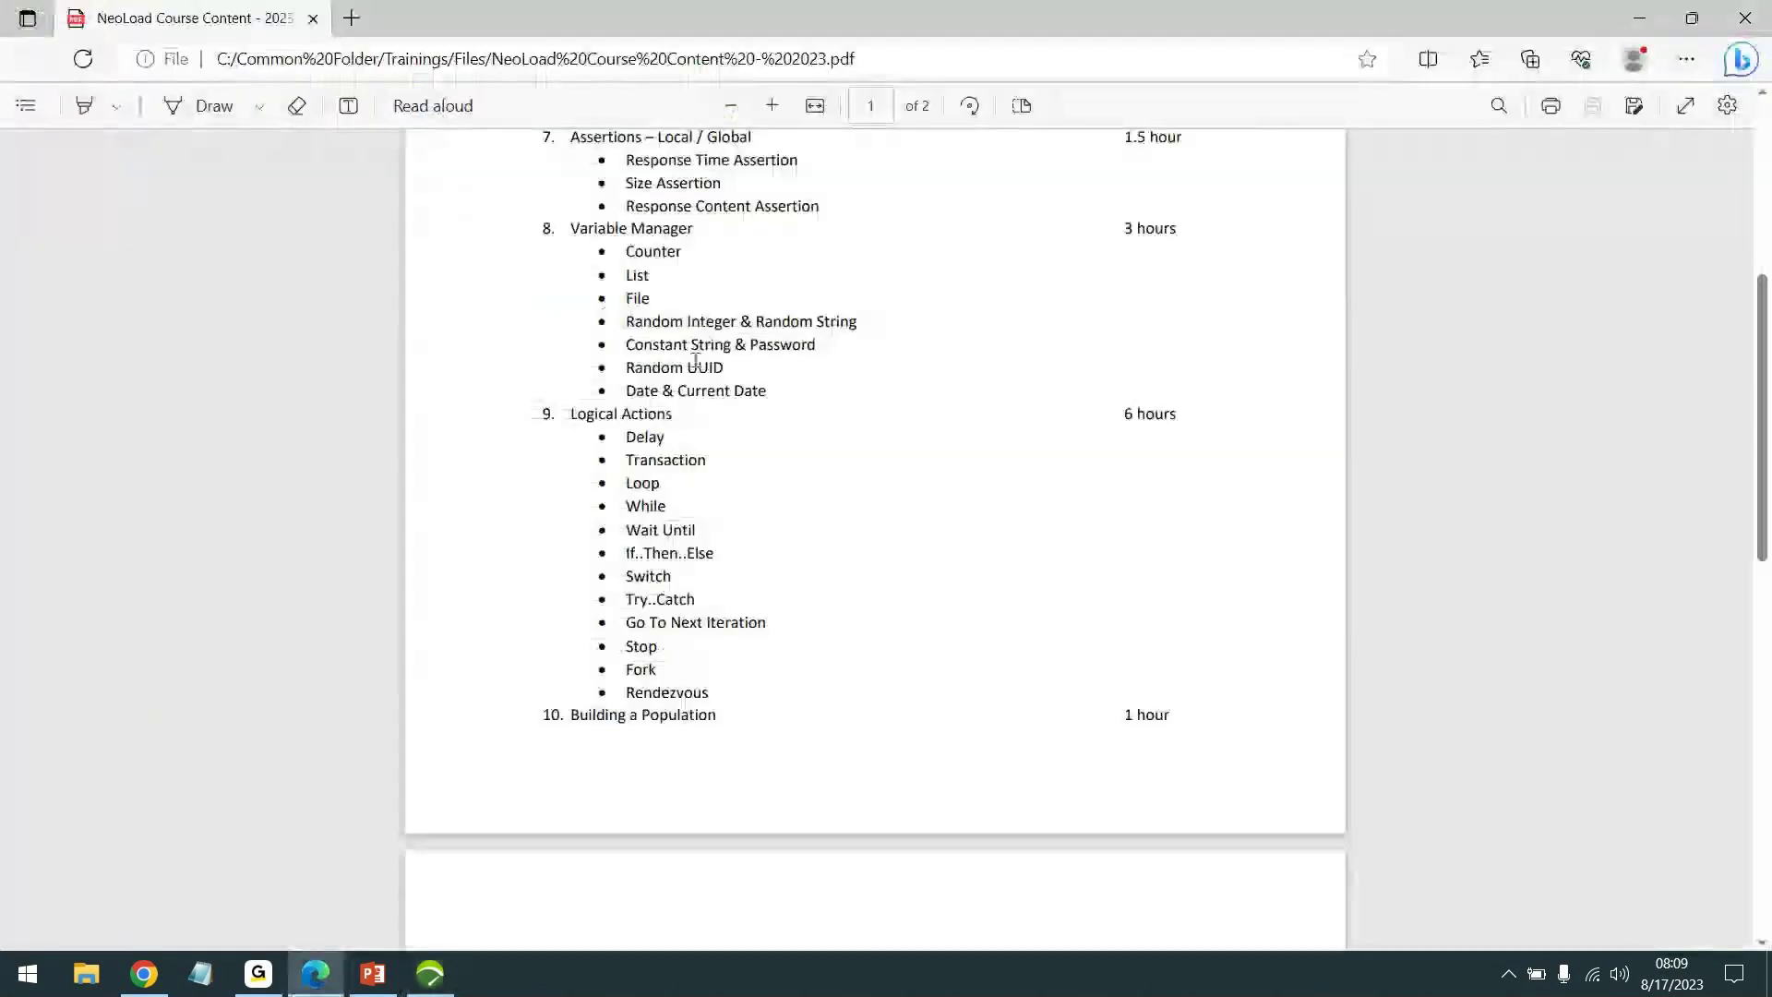
pyautogui.scroll(-2, 755, 434)
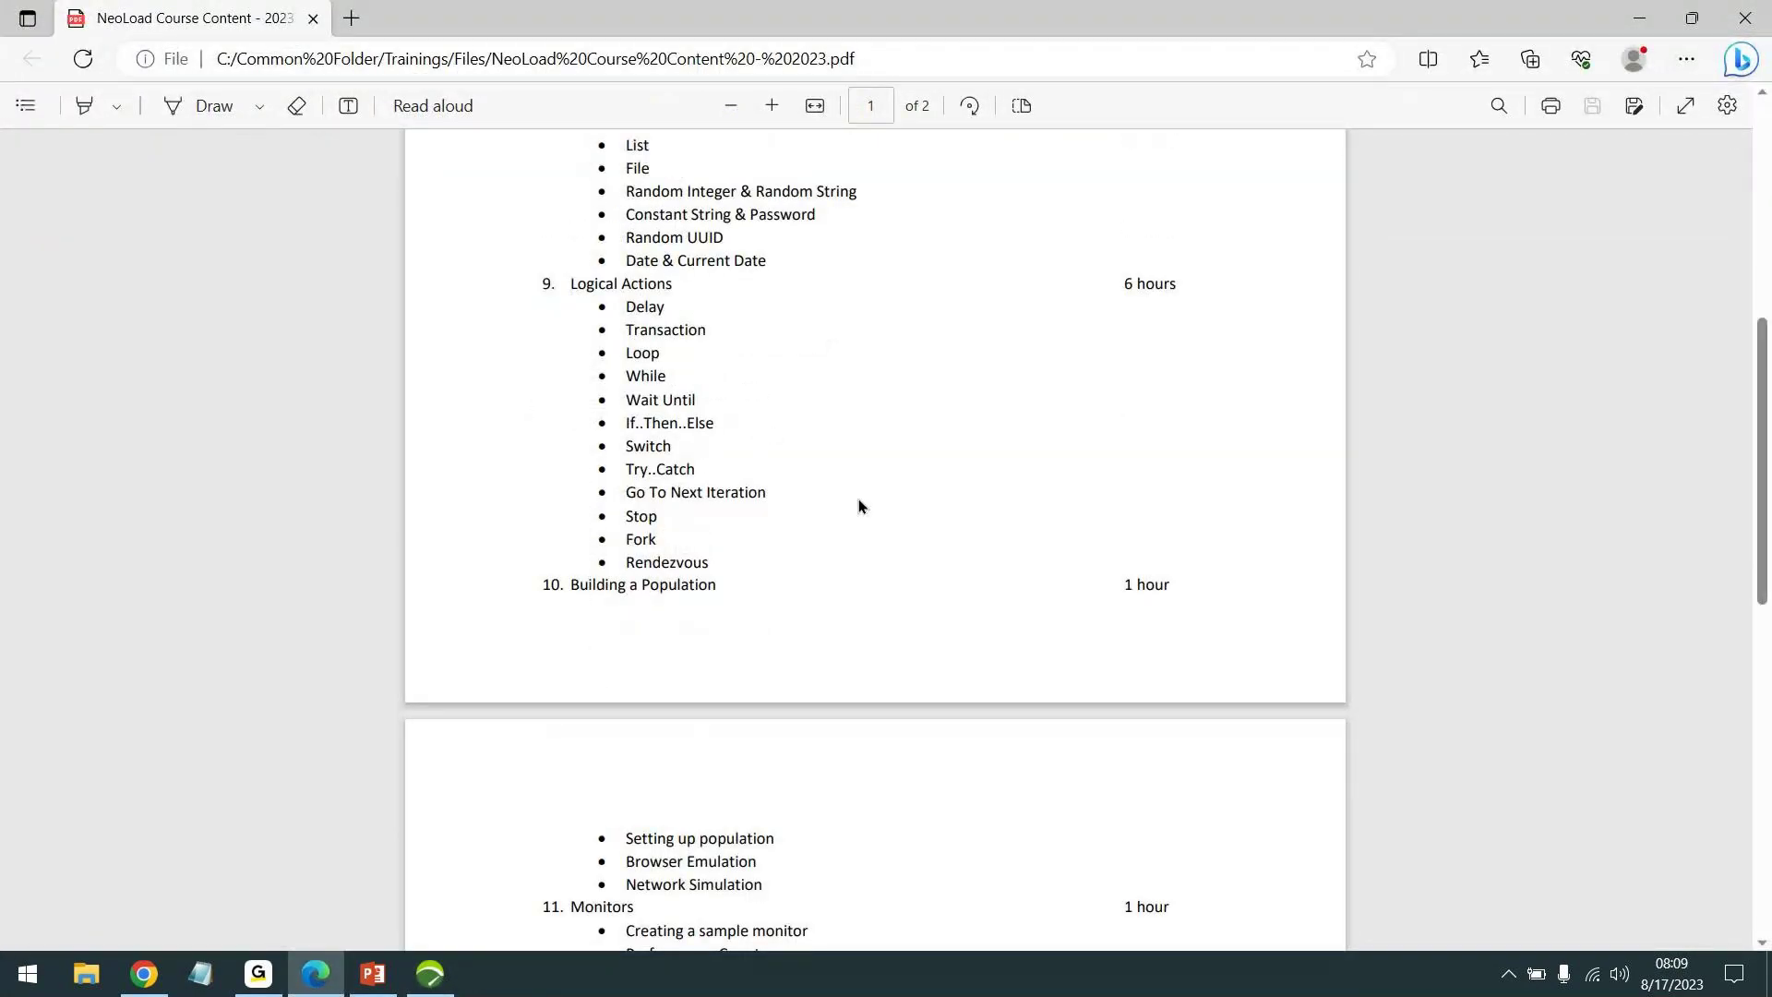
pyautogui.hotkey('alt', 'Tab')
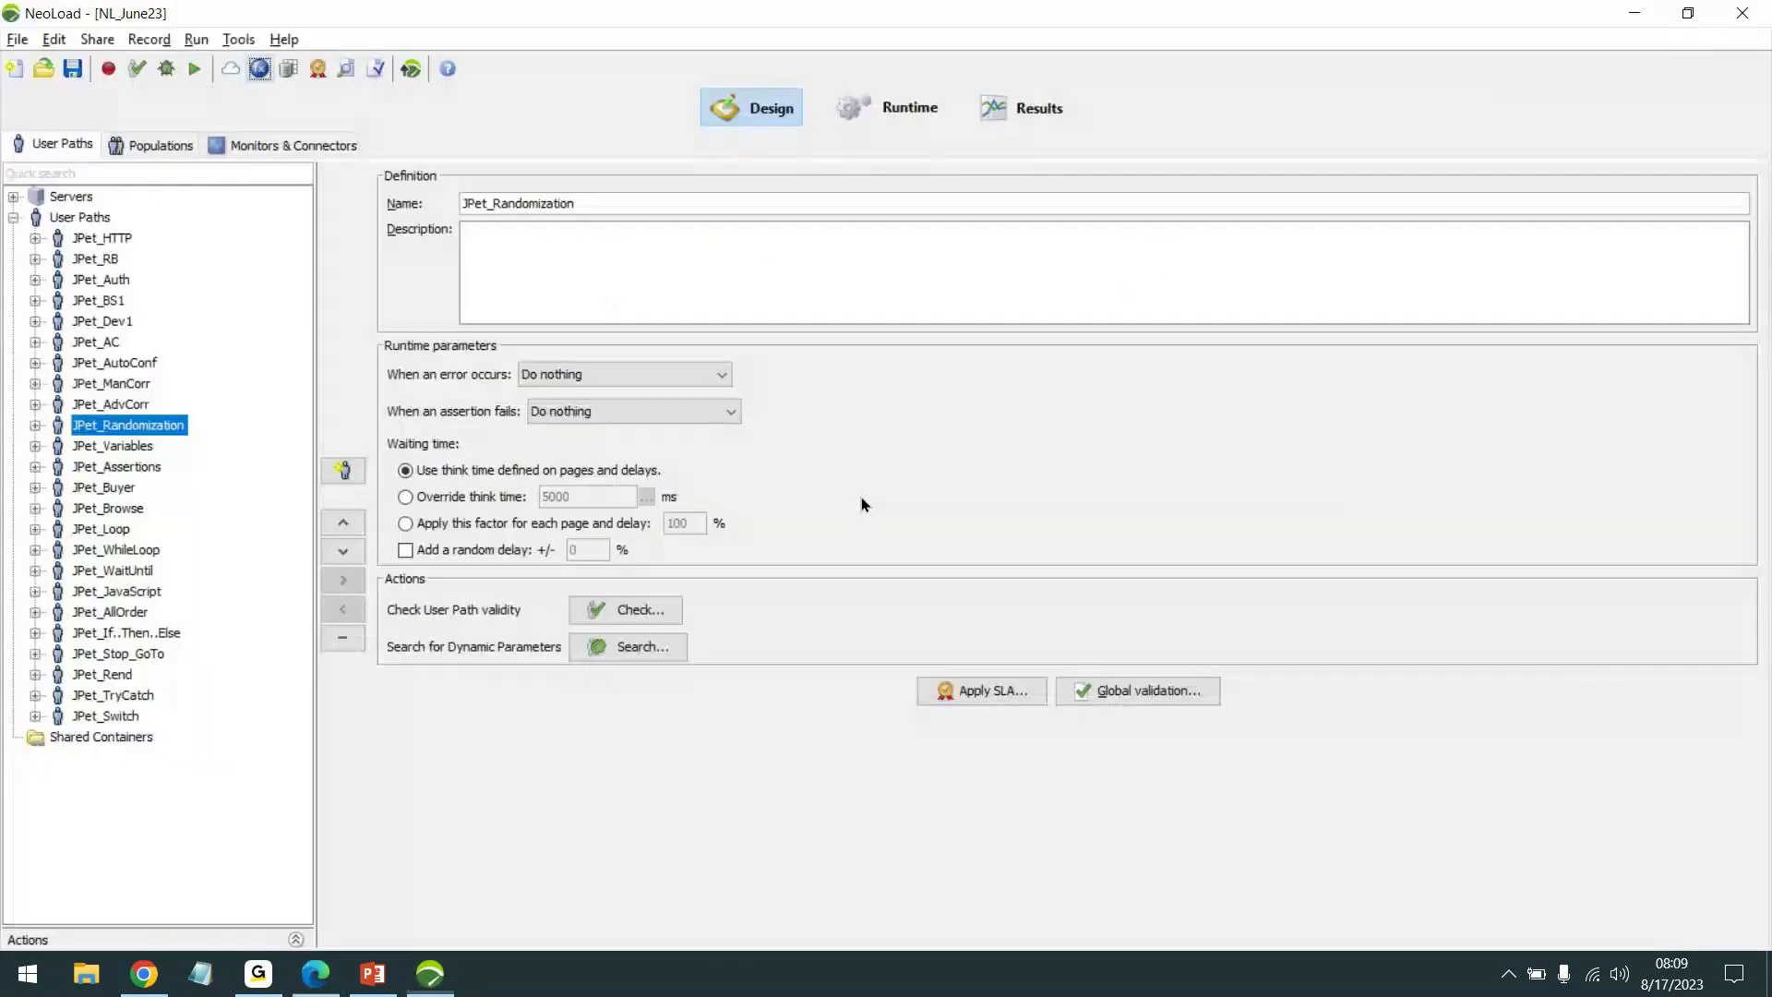
pyautogui.click(111, 945)
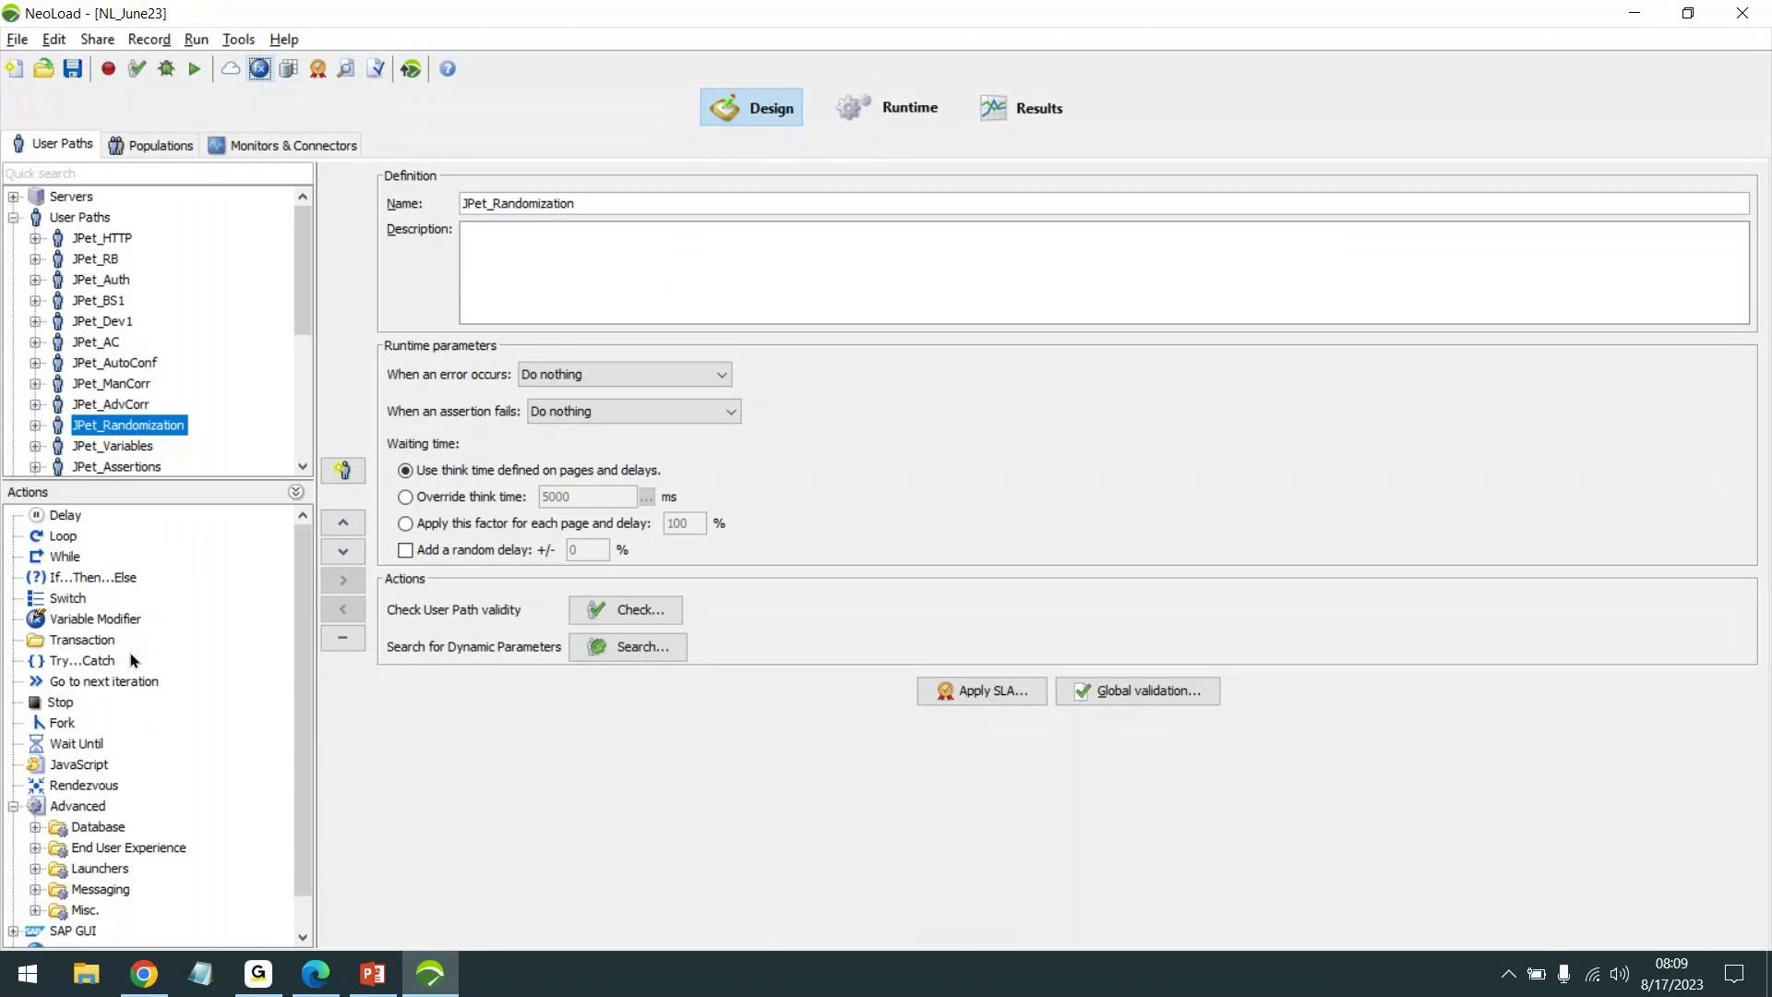
pyautogui.click(243, 494)
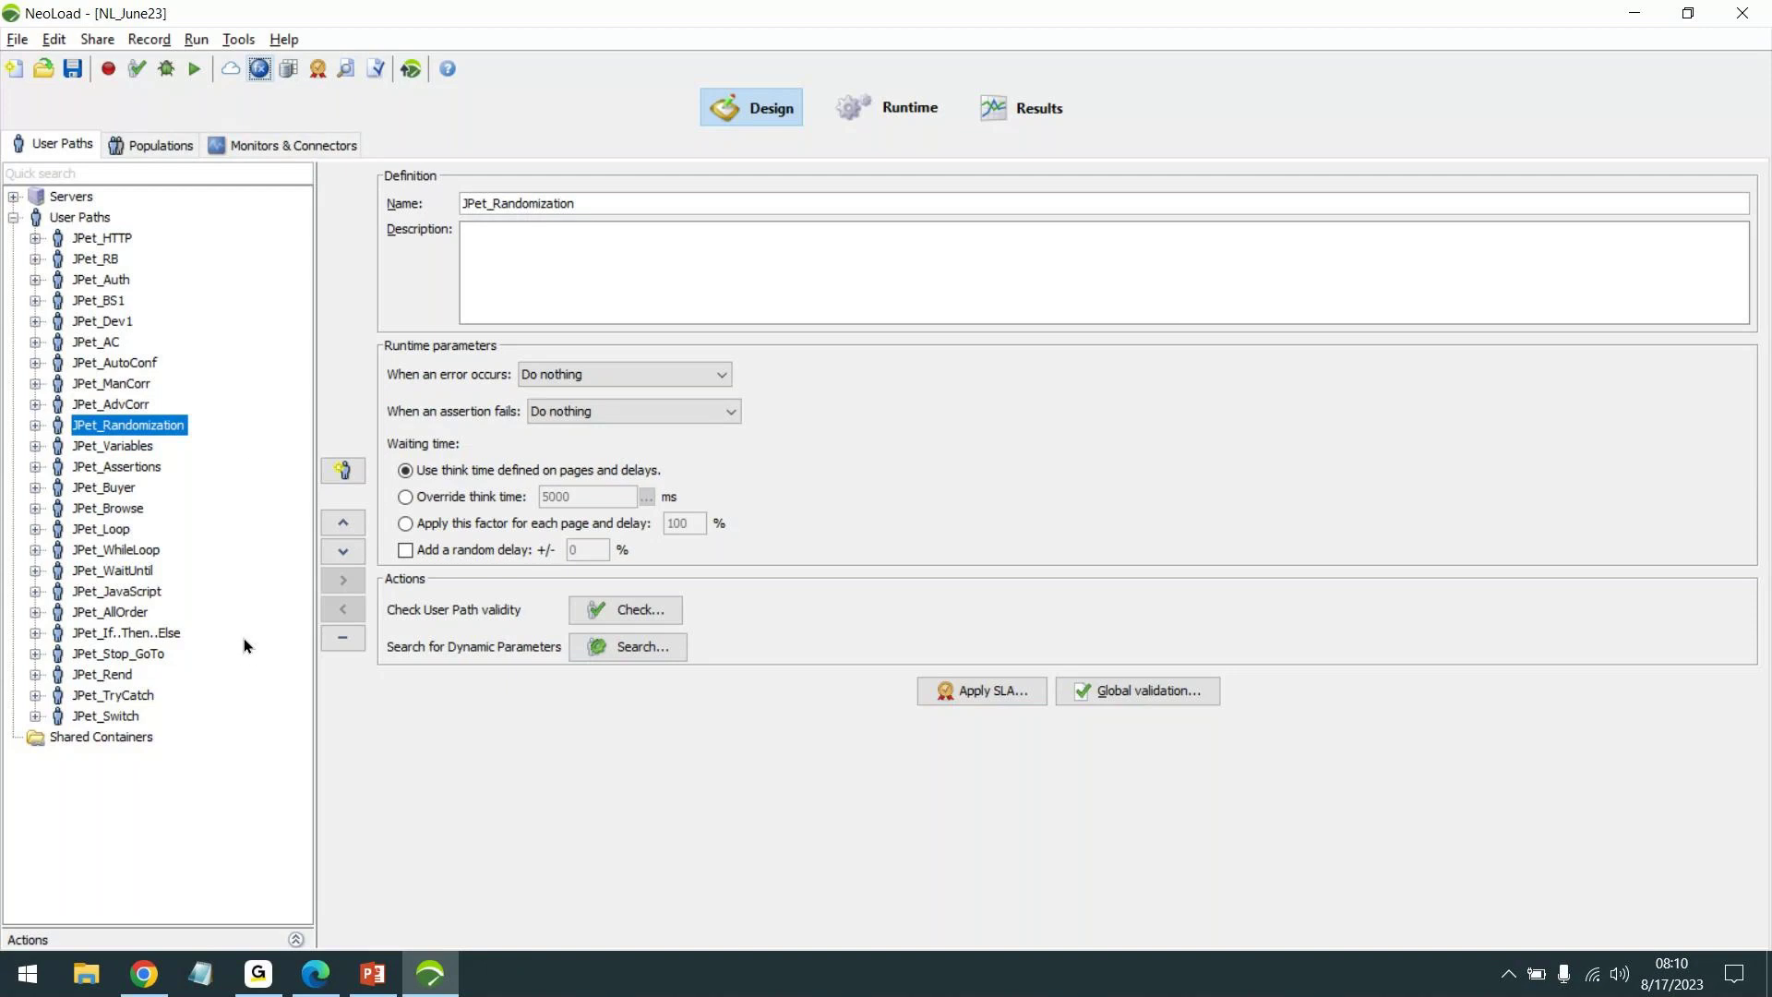
# Open the Runtime scenarios in NeoLoad and check the Runtime and NL Web topics in the Edge course content PDF
pyautogui.click(868, 118)
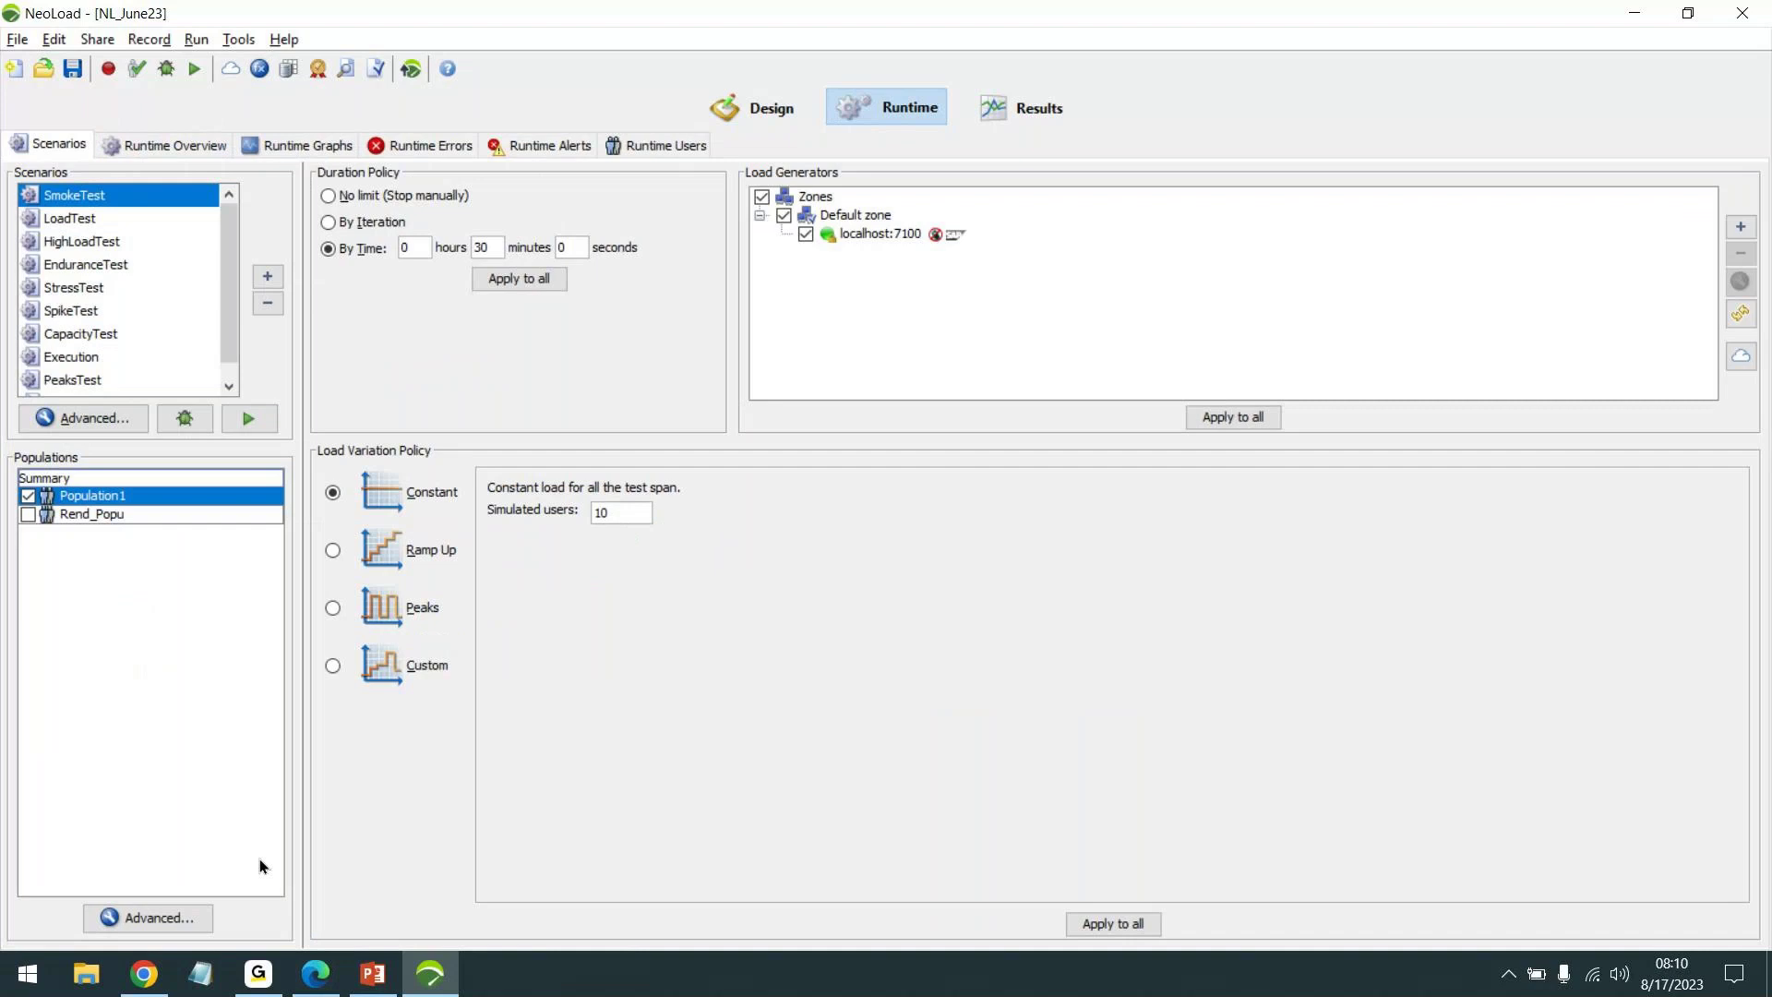
pyautogui.click(315, 973)
pyautogui.scroll(-5, 882, 627)
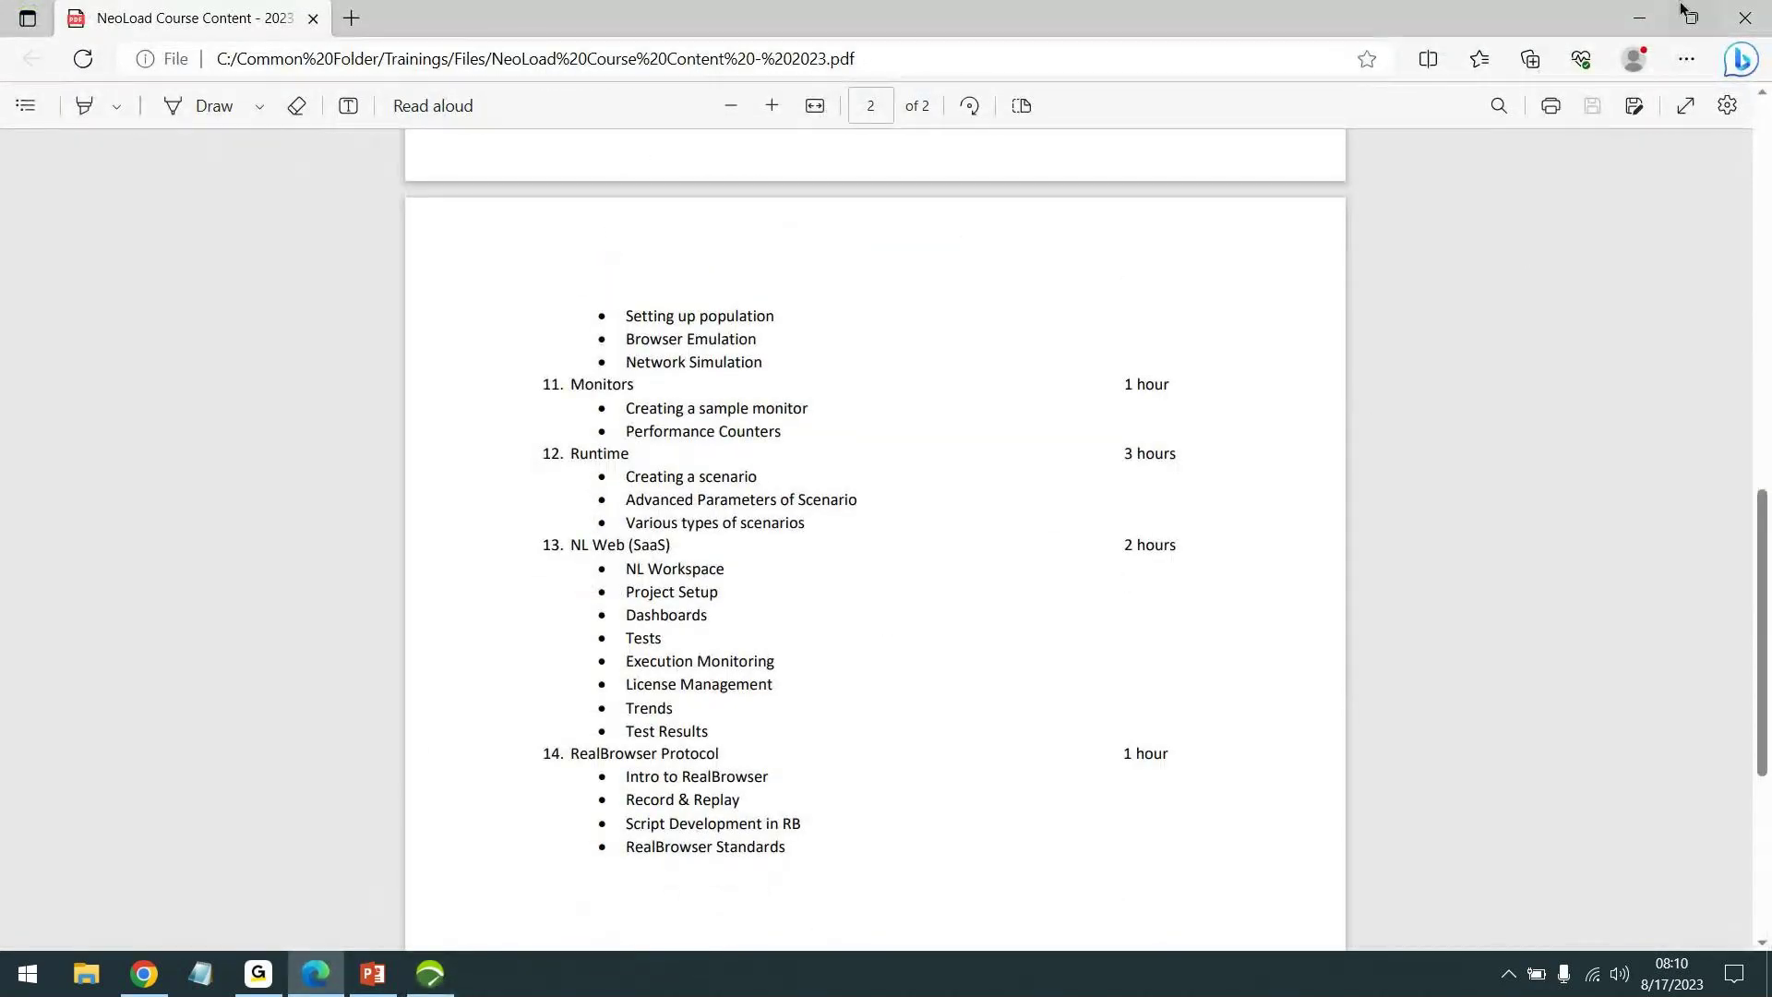
pyautogui.click(1639, 17)
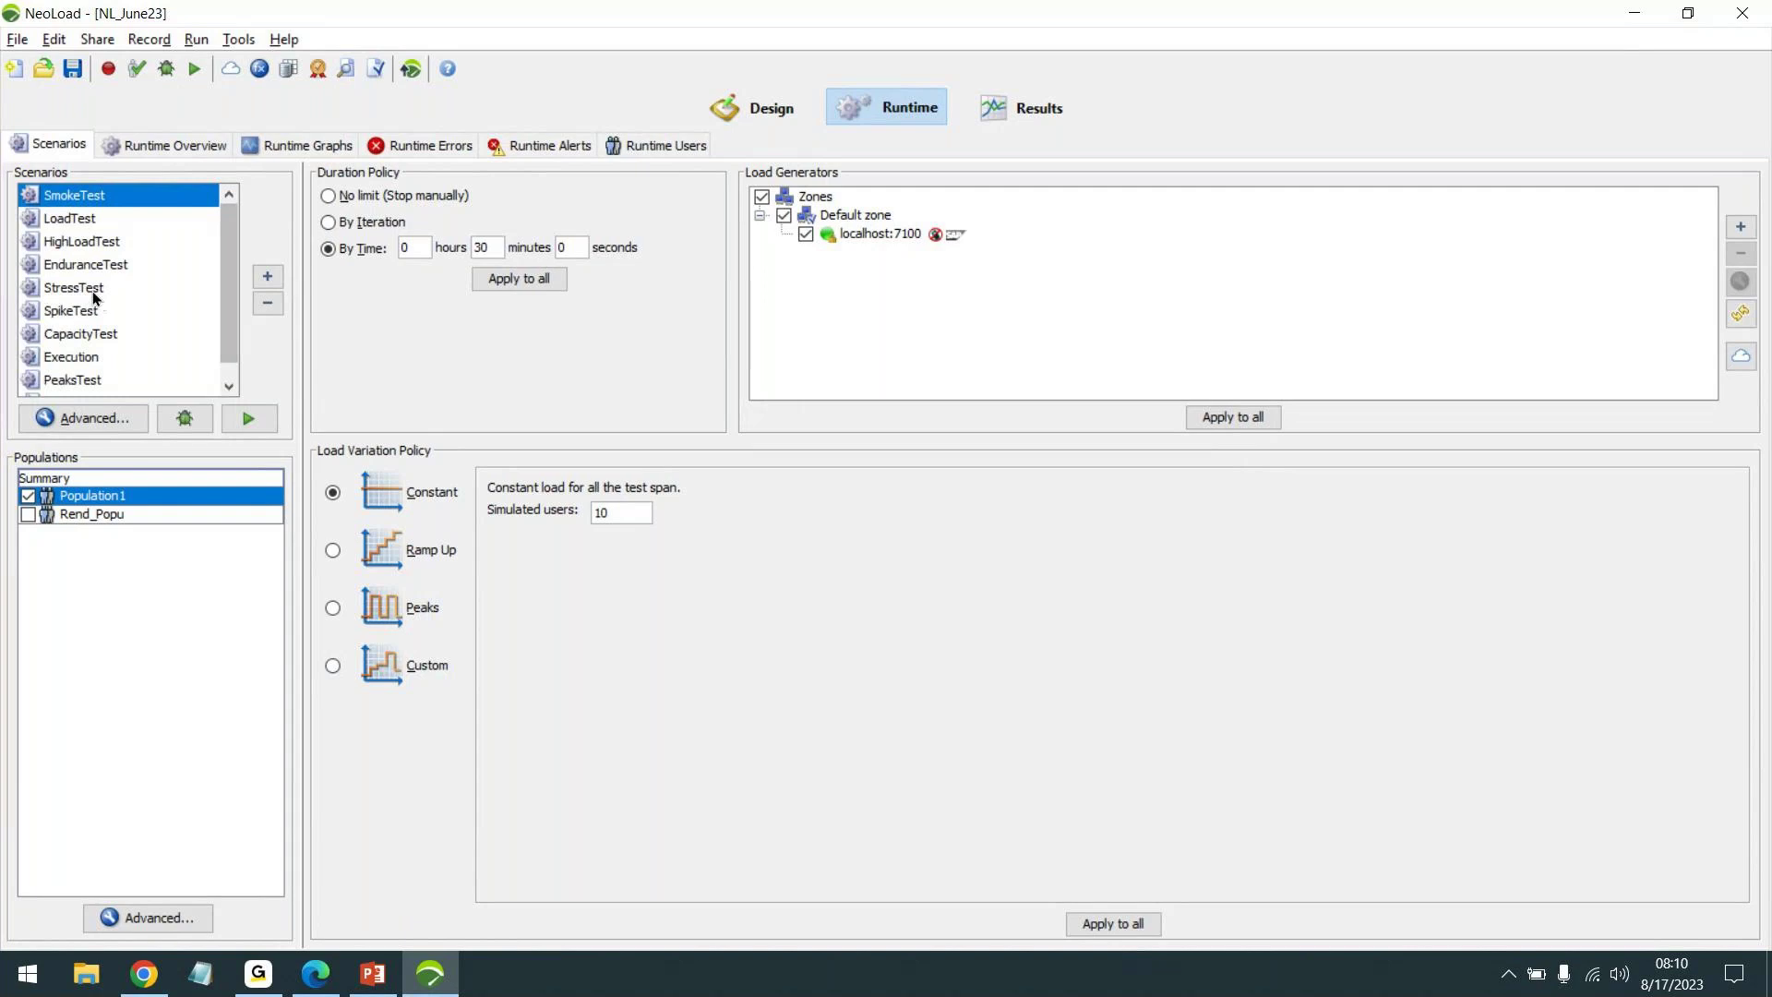
# Open the Execution 1 - 08:18 - 18 Jul 2023 test result from the Results Manager and view it in a maximized window
pyautogui.click(1020, 124)
pyautogui.press('super+Down')
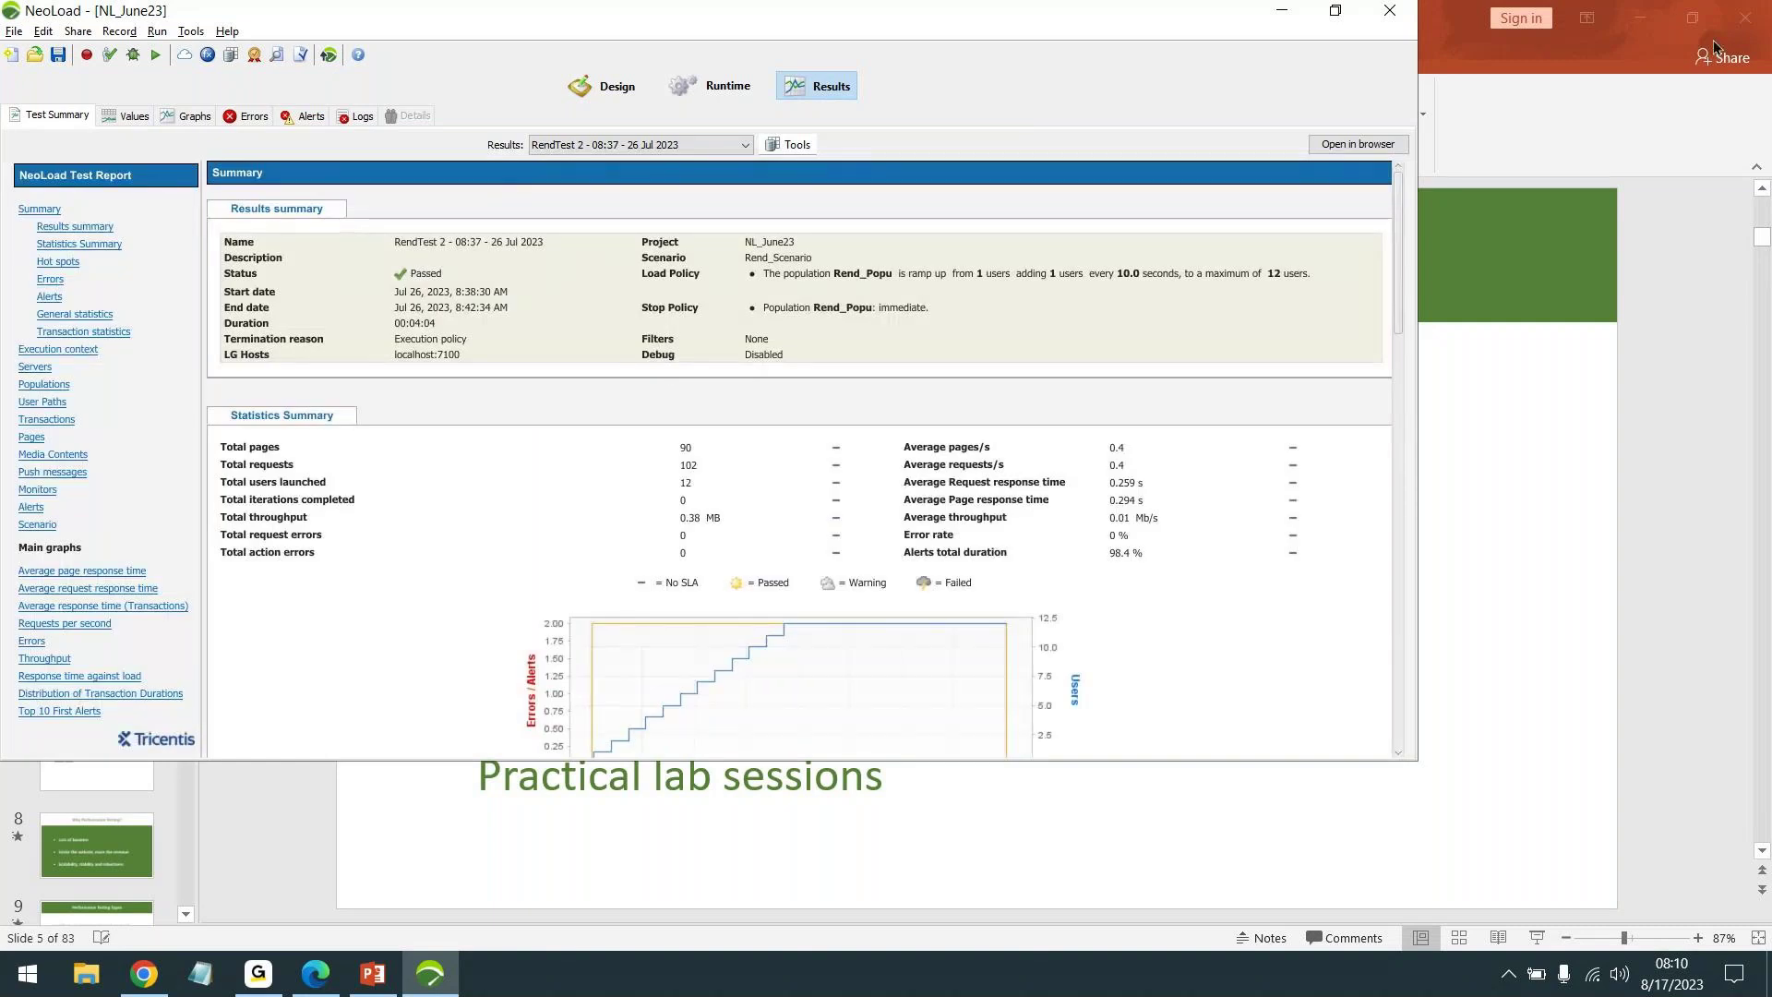
pyautogui.click(1639, 18)
pyautogui.click(791, 144)
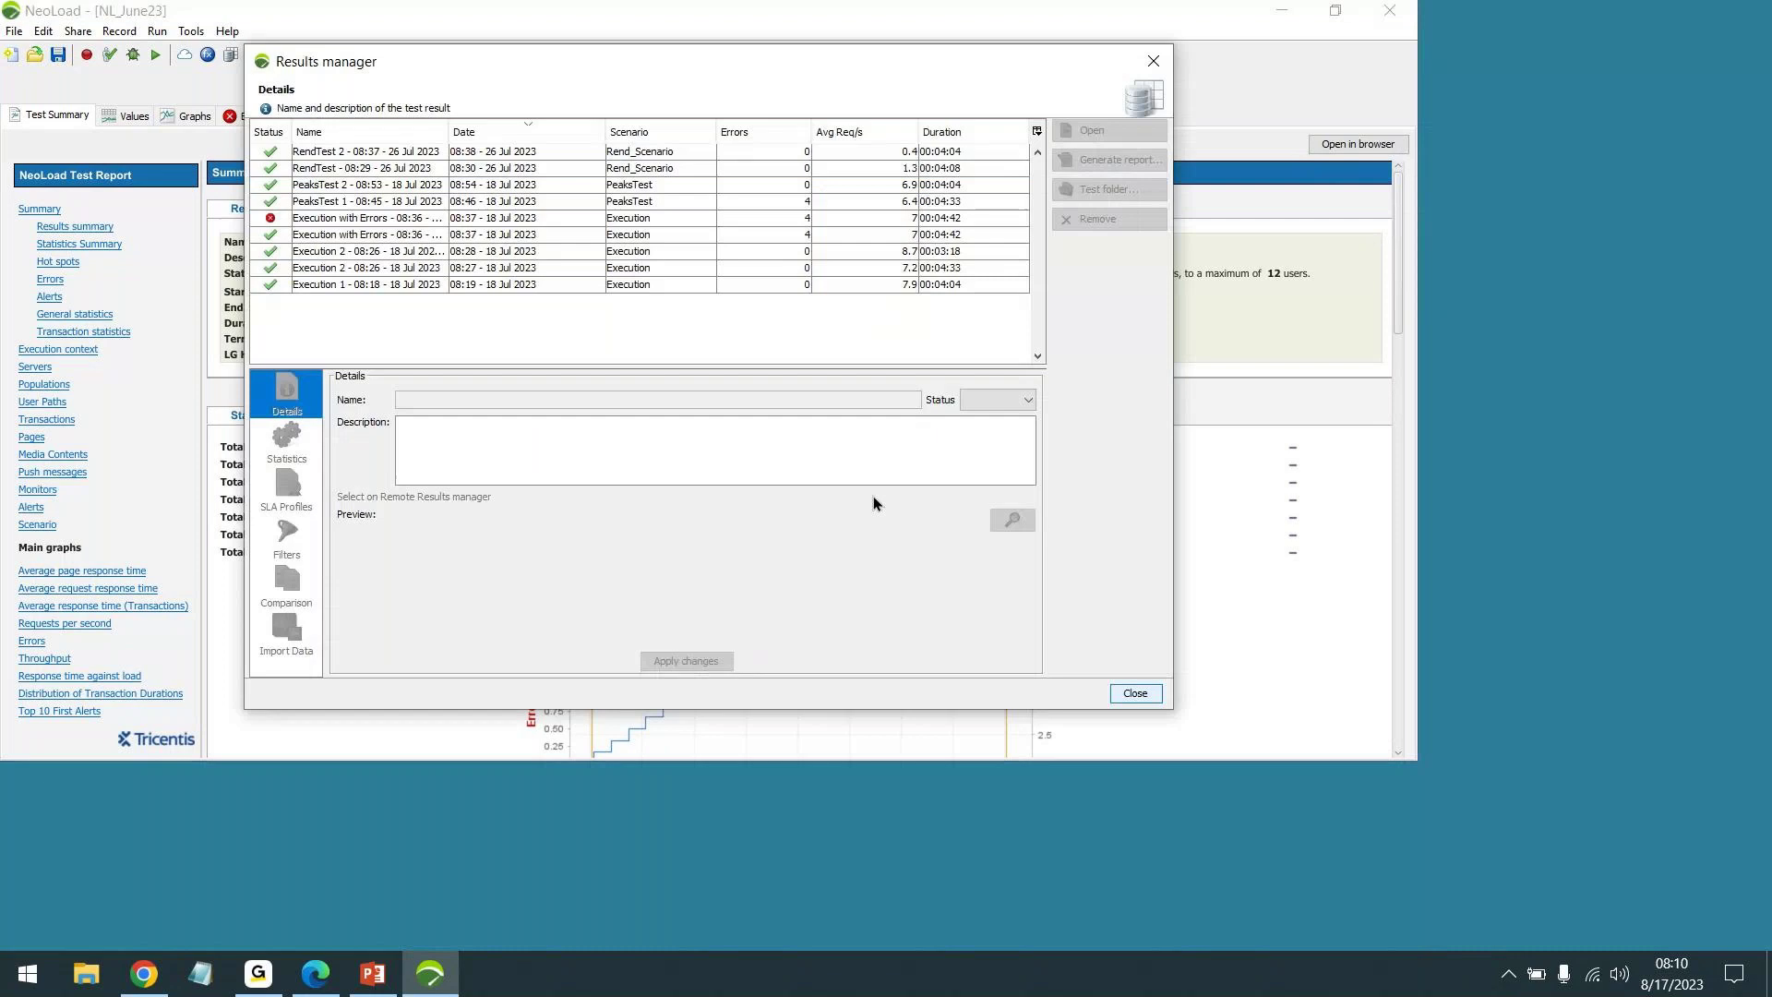
pyautogui.doubleClick(389, 285)
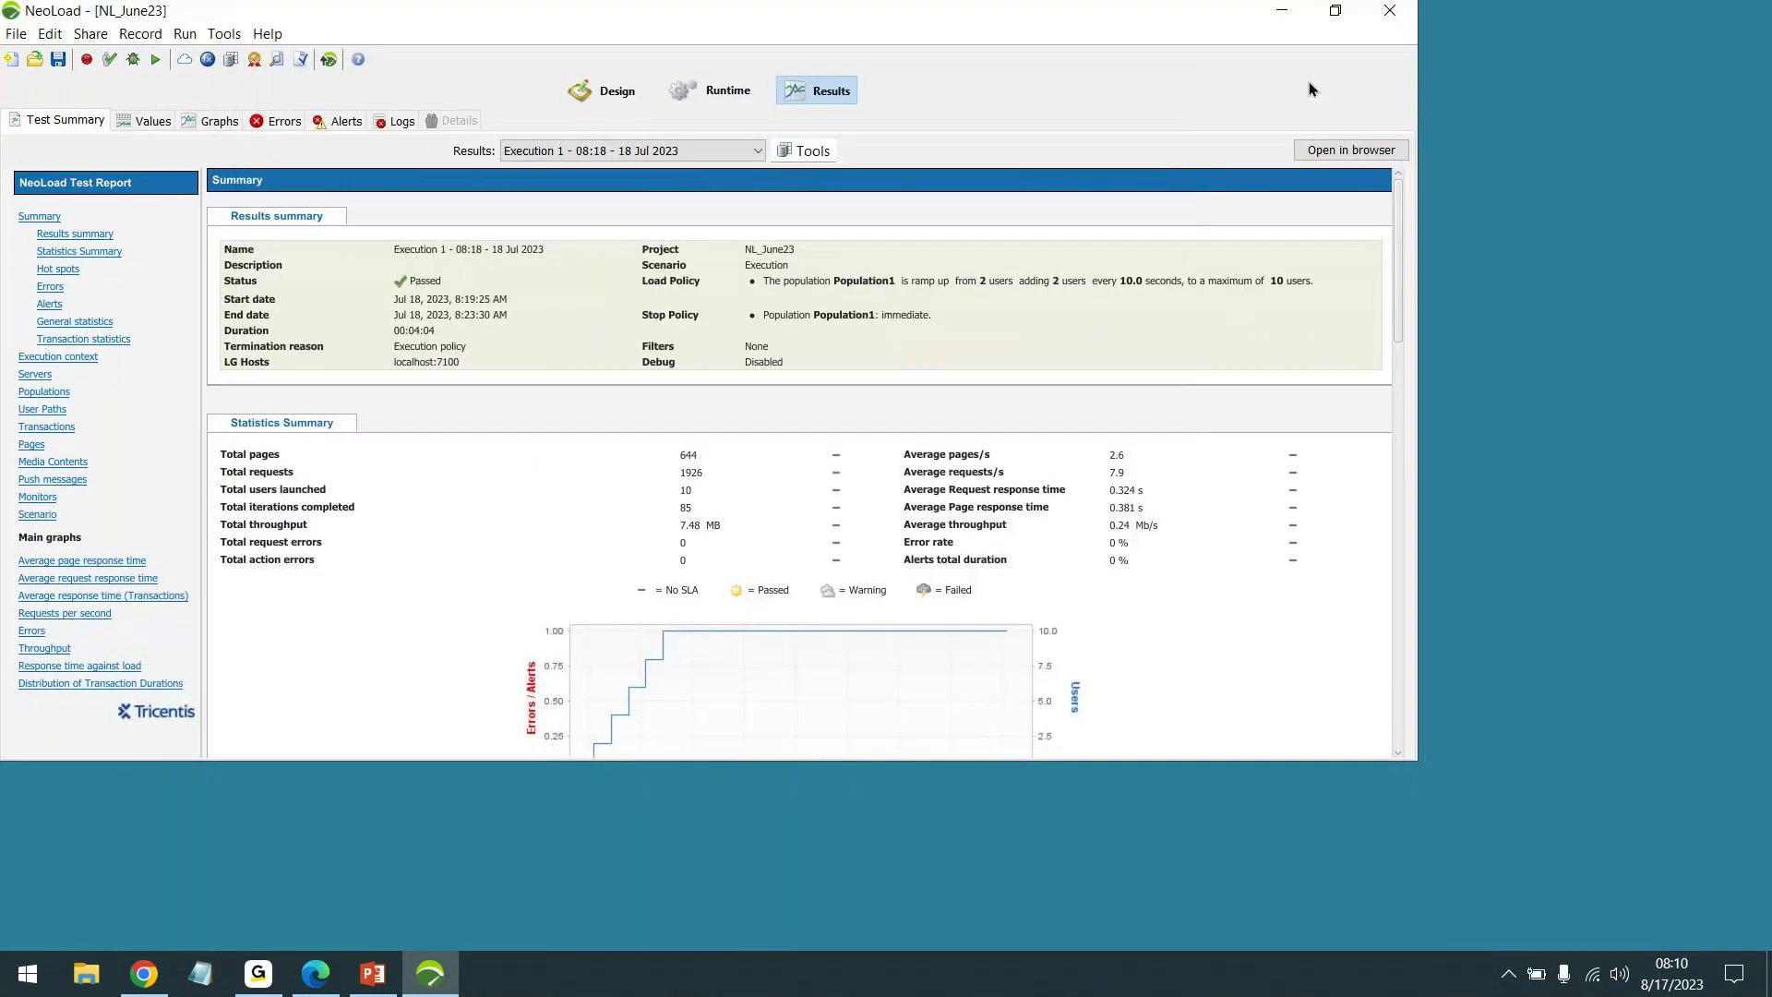
pyautogui.click(1335, 10)
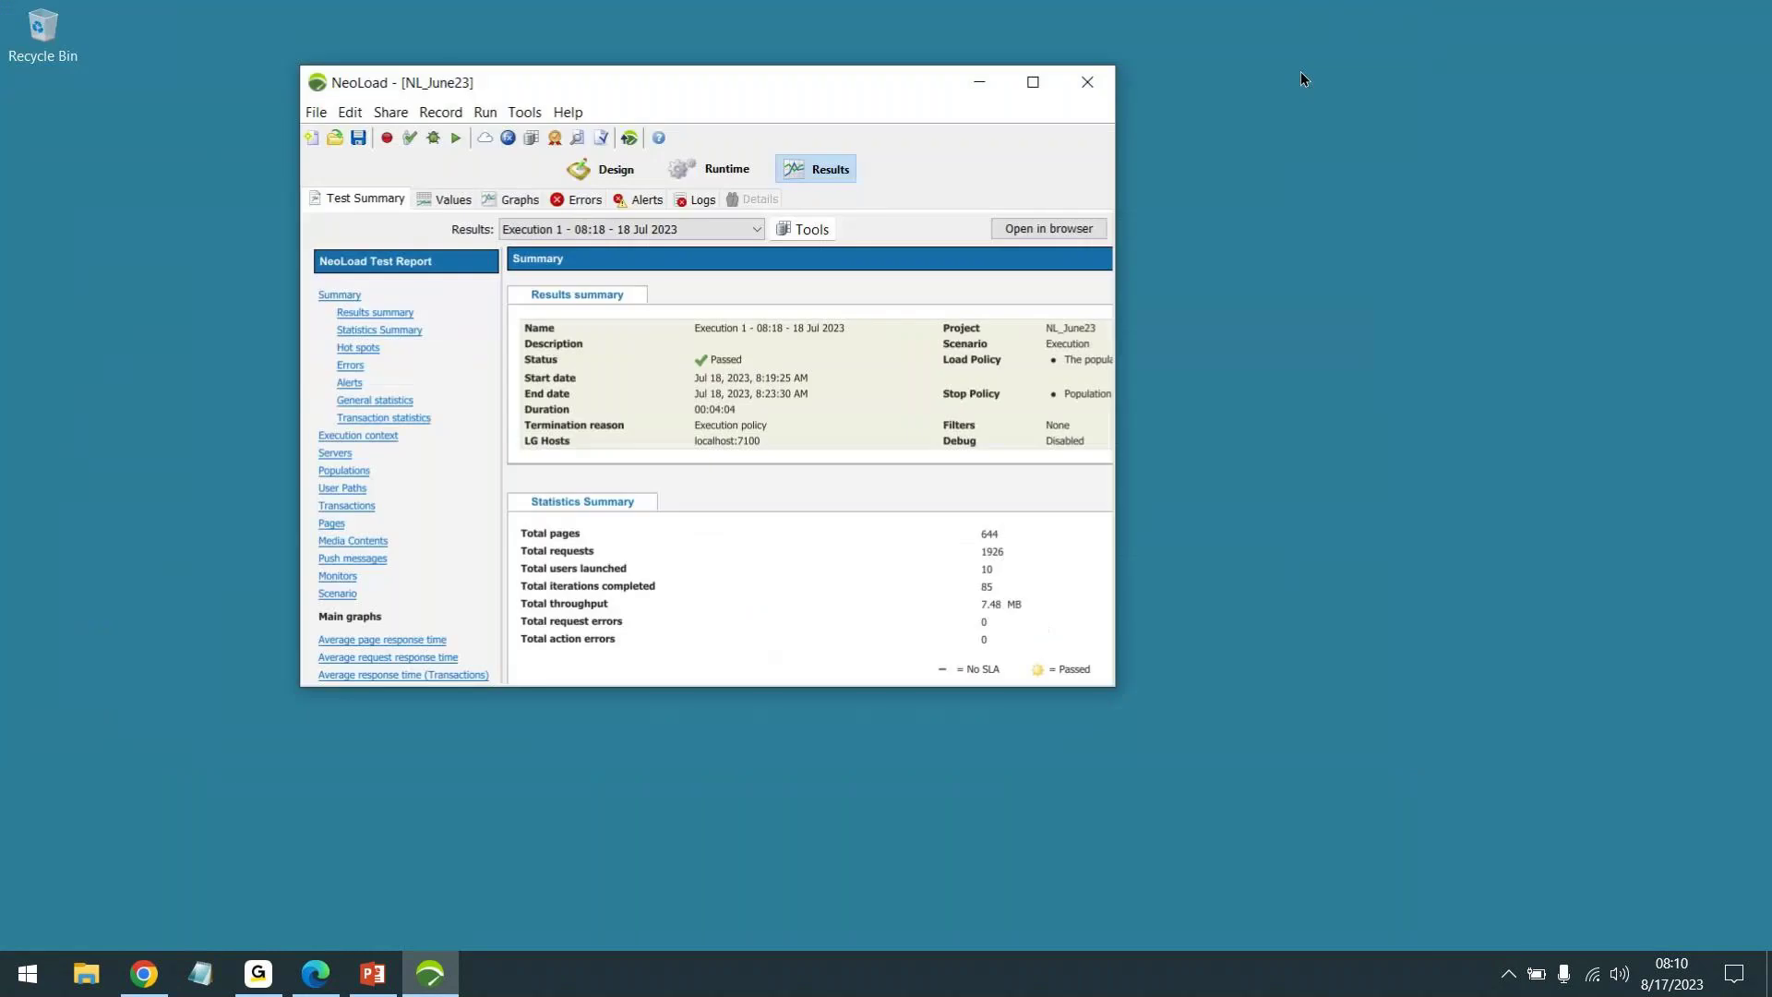
pyautogui.click(1035, 85)
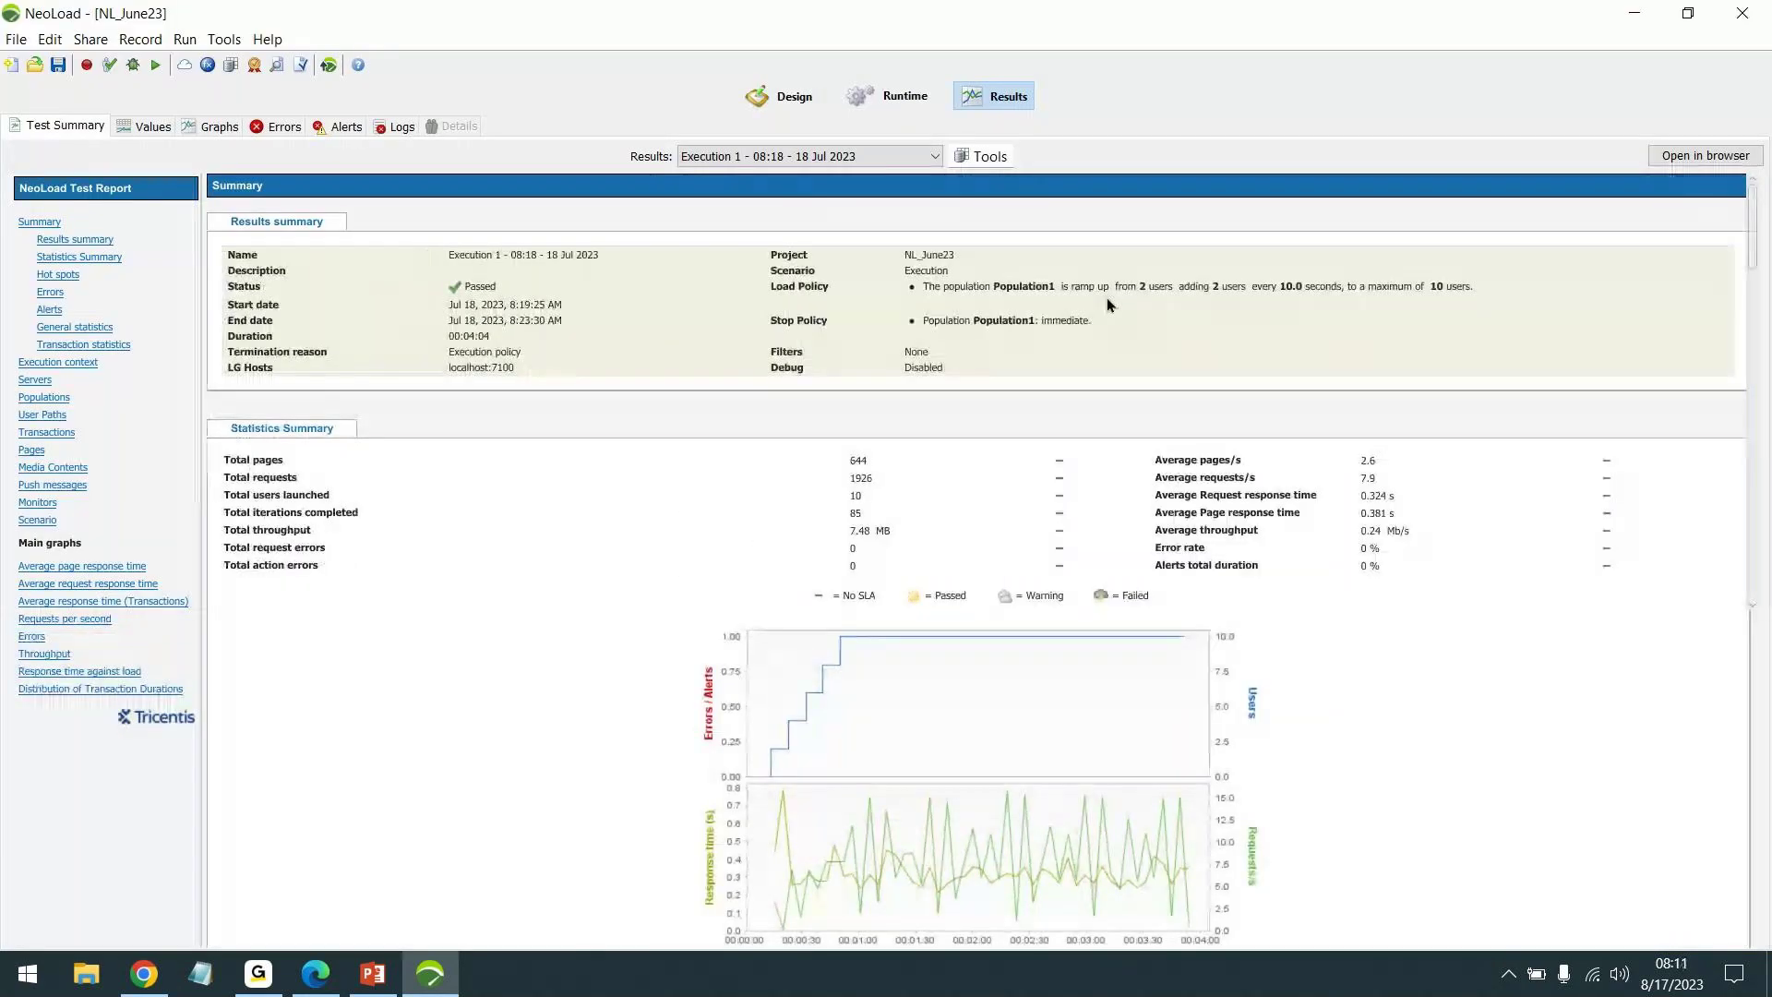
# Display the passed Execution with Errors - 08:36 - 18 Jul 2023 result and view its details in the Results Manager
pyautogui.click(934, 156)
pyautogui.click(813, 238)
pyautogui.click(975, 158)
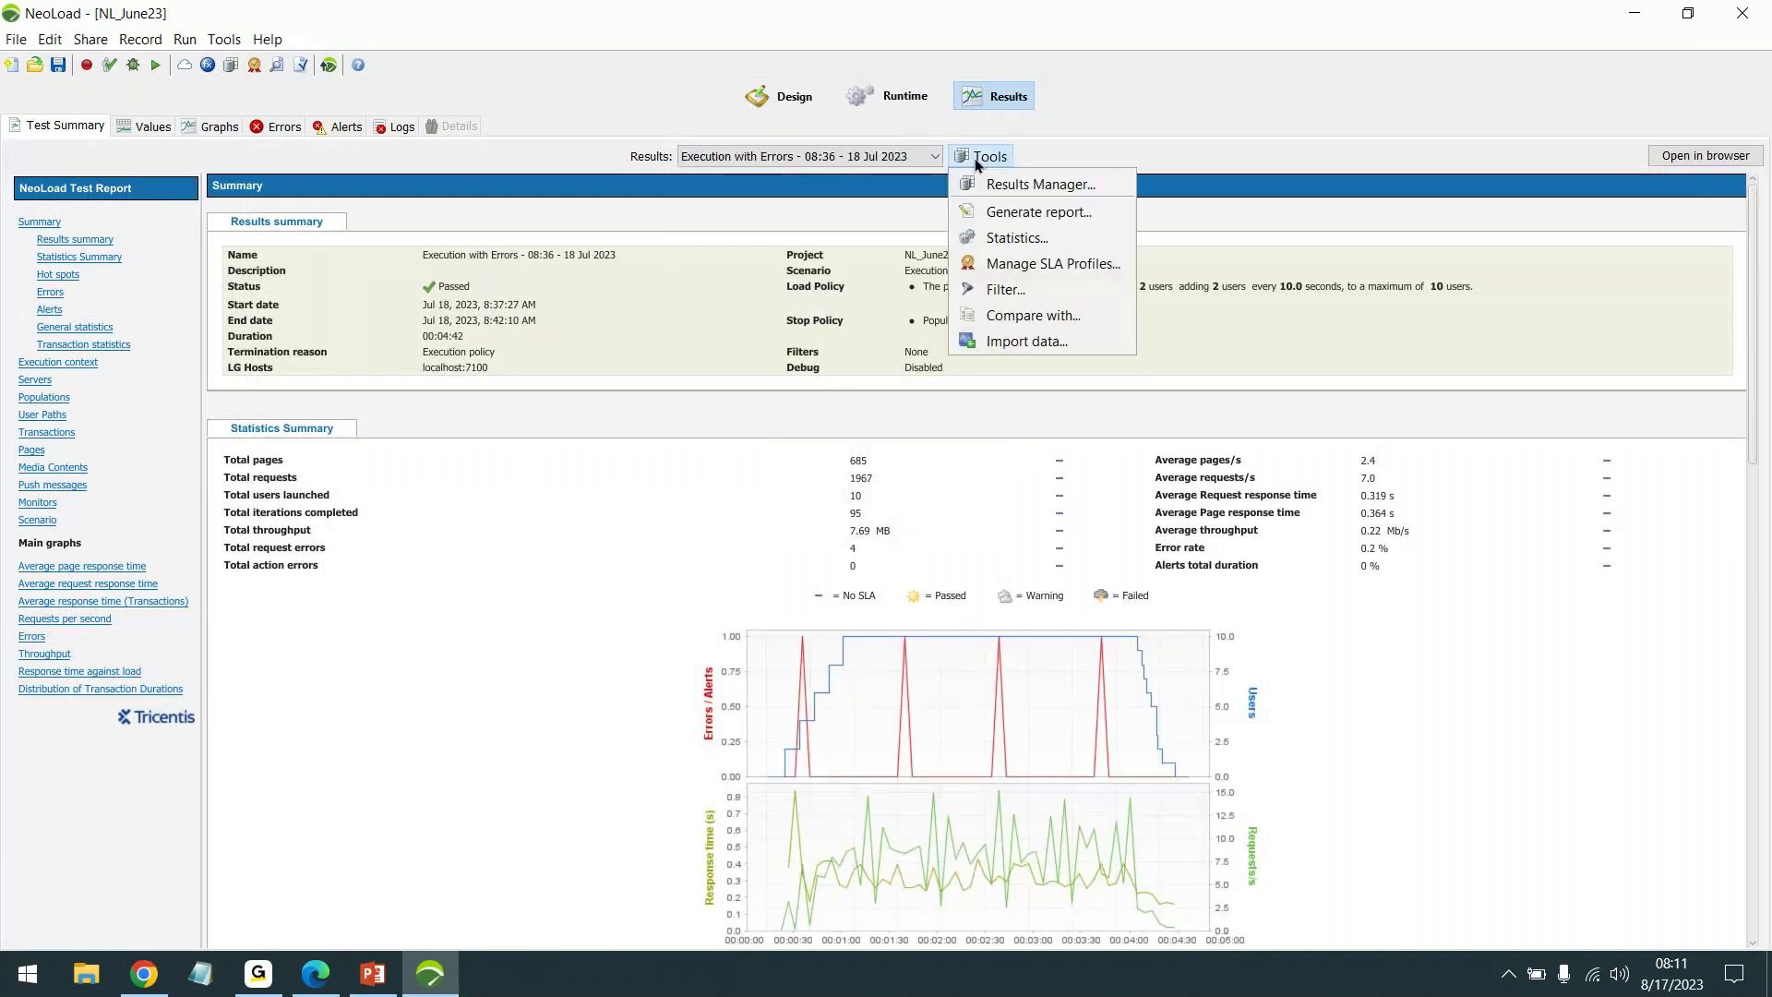
pyautogui.click(1061, 183)
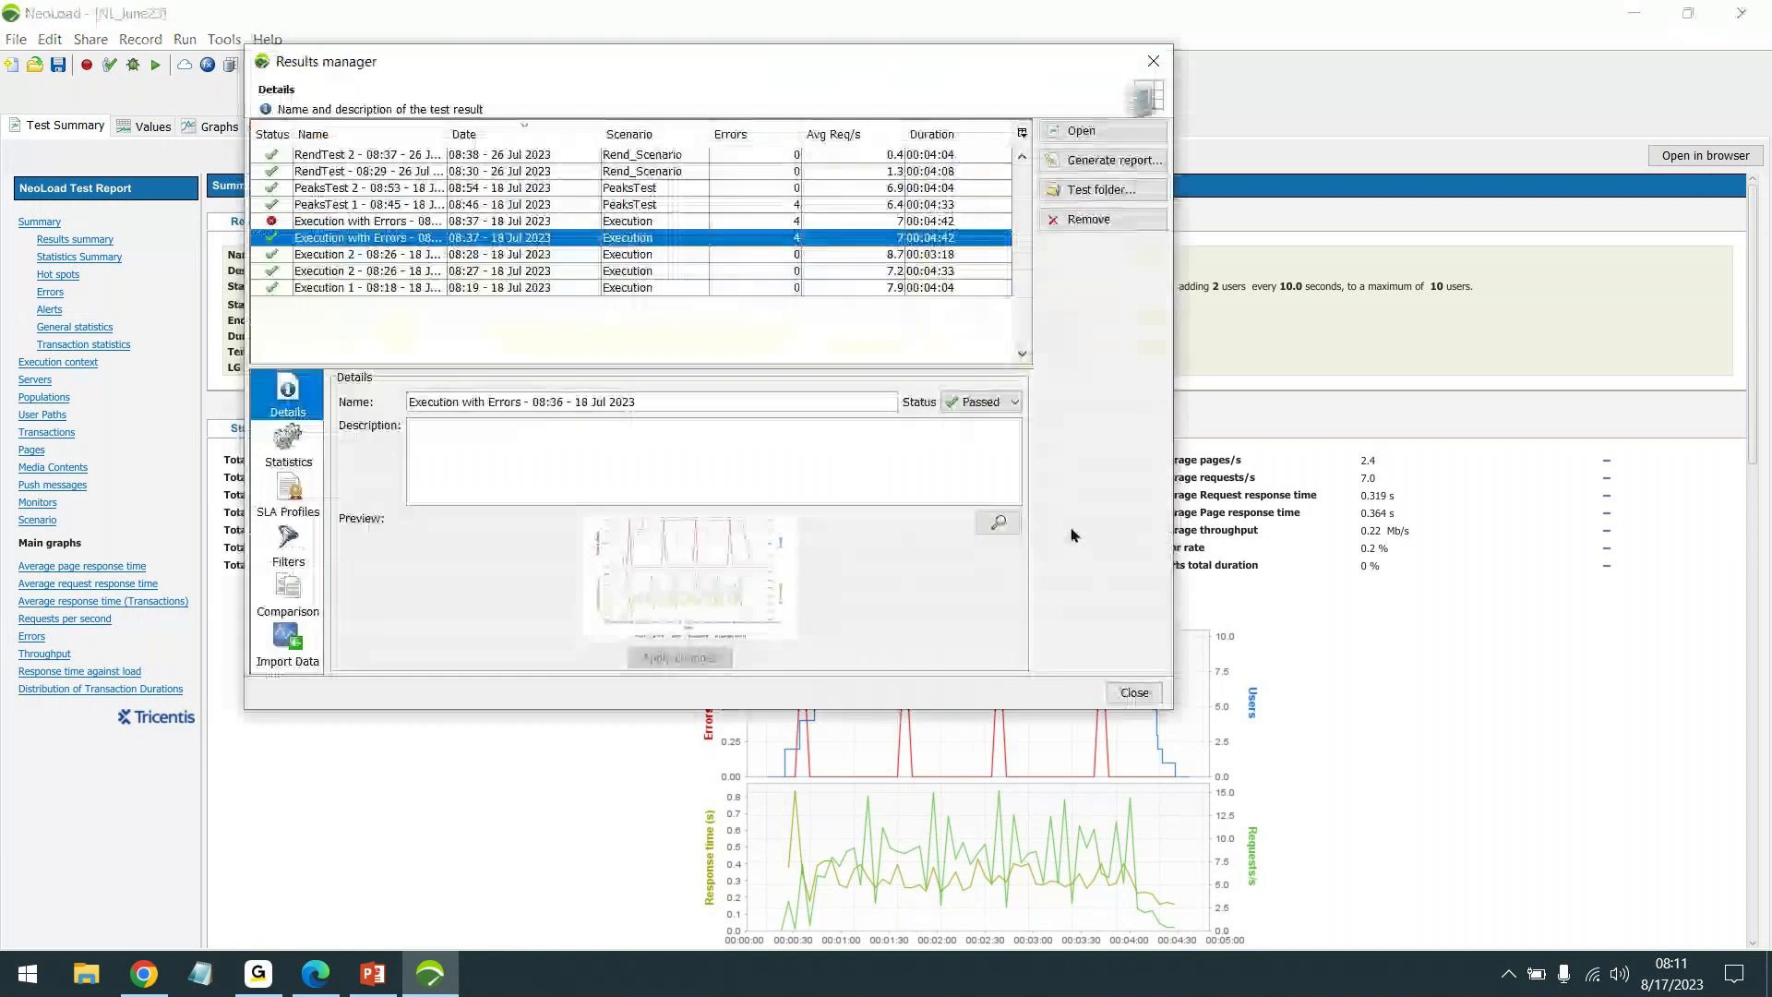
pyautogui.click(1137, 695)
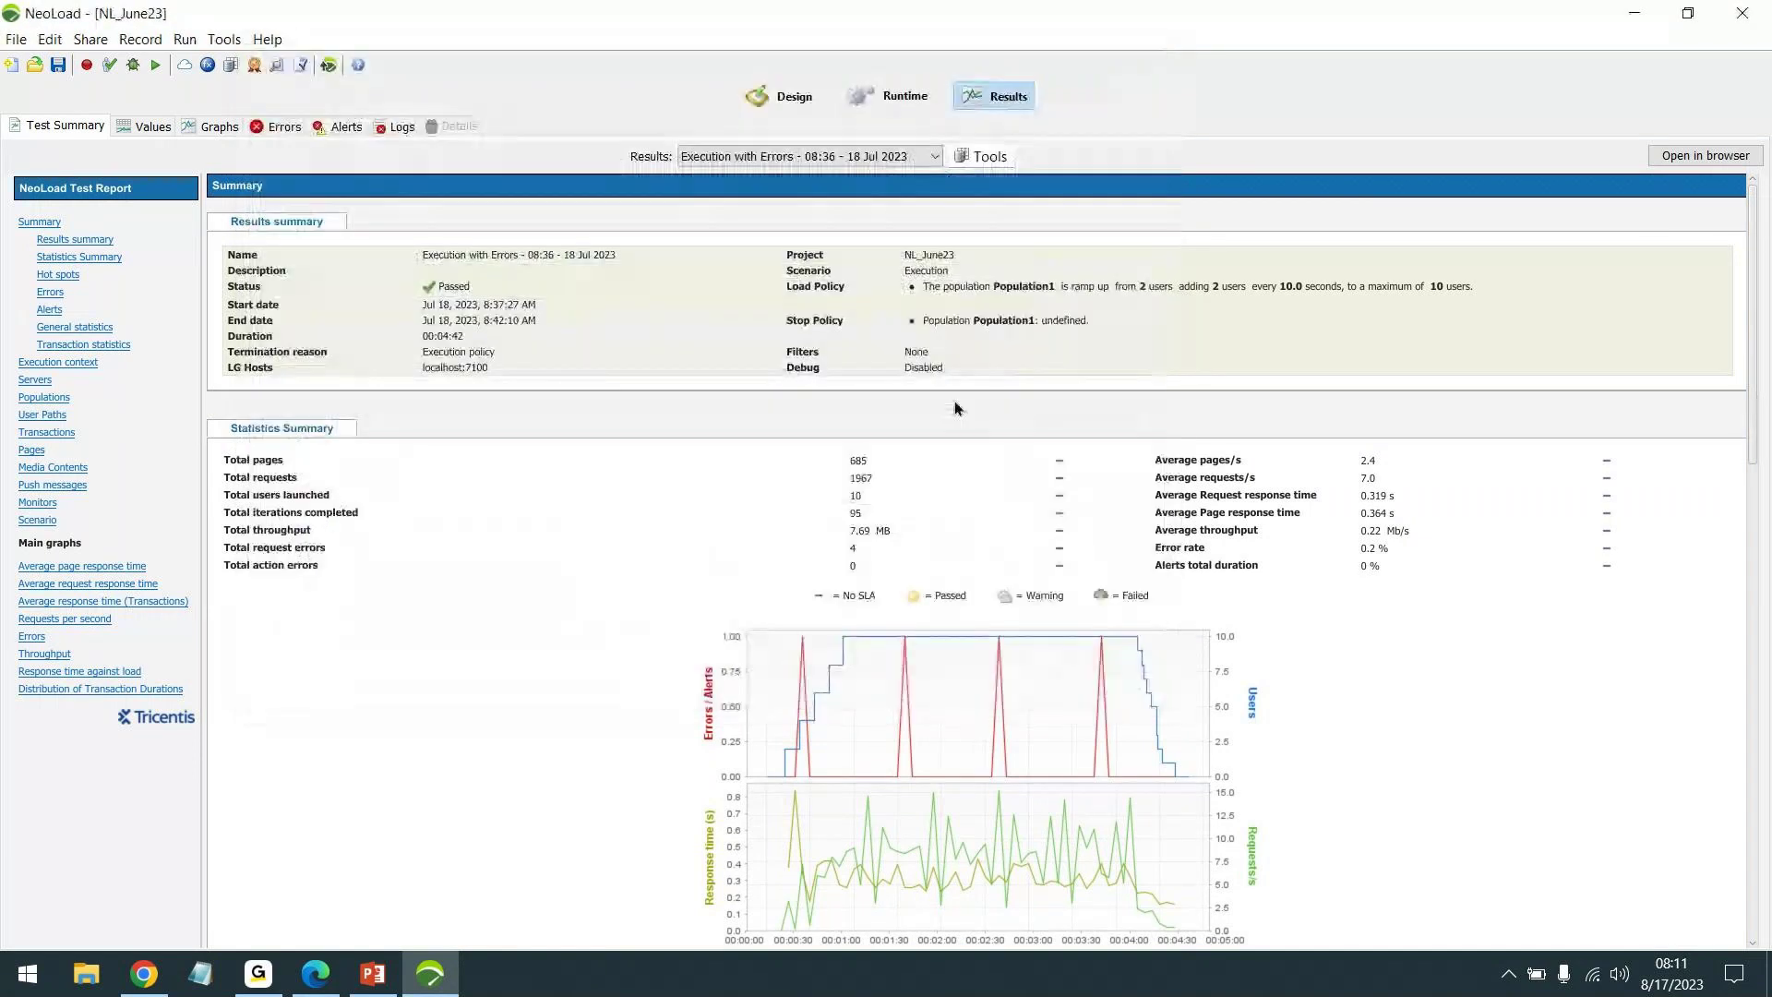
# Display the test summary of the PeaksTest 2 - 08:53 - 18 Jul 2023 result
pyautogui.click(935, 157)
pyautogui.click(879, 192)
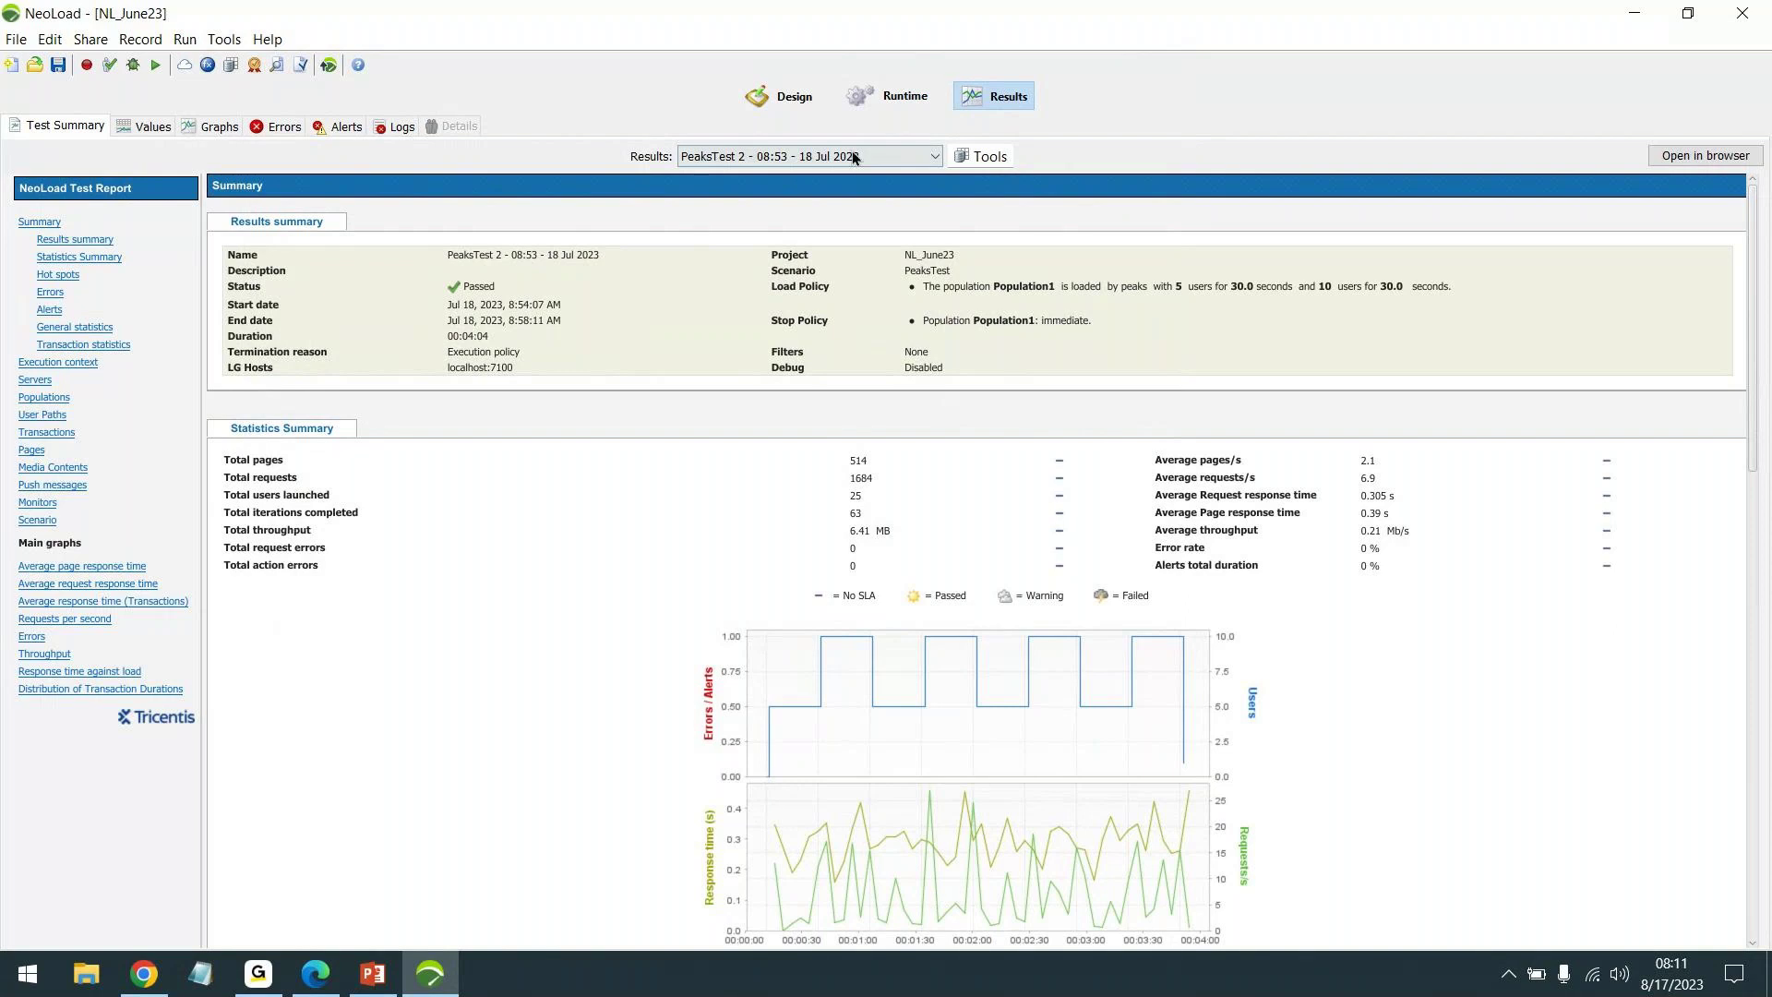
# Return to the Design user paths, collapse the actions list and view JPet_HTTP before reselecting the User Paths root
pyautogui.click(780, 97)
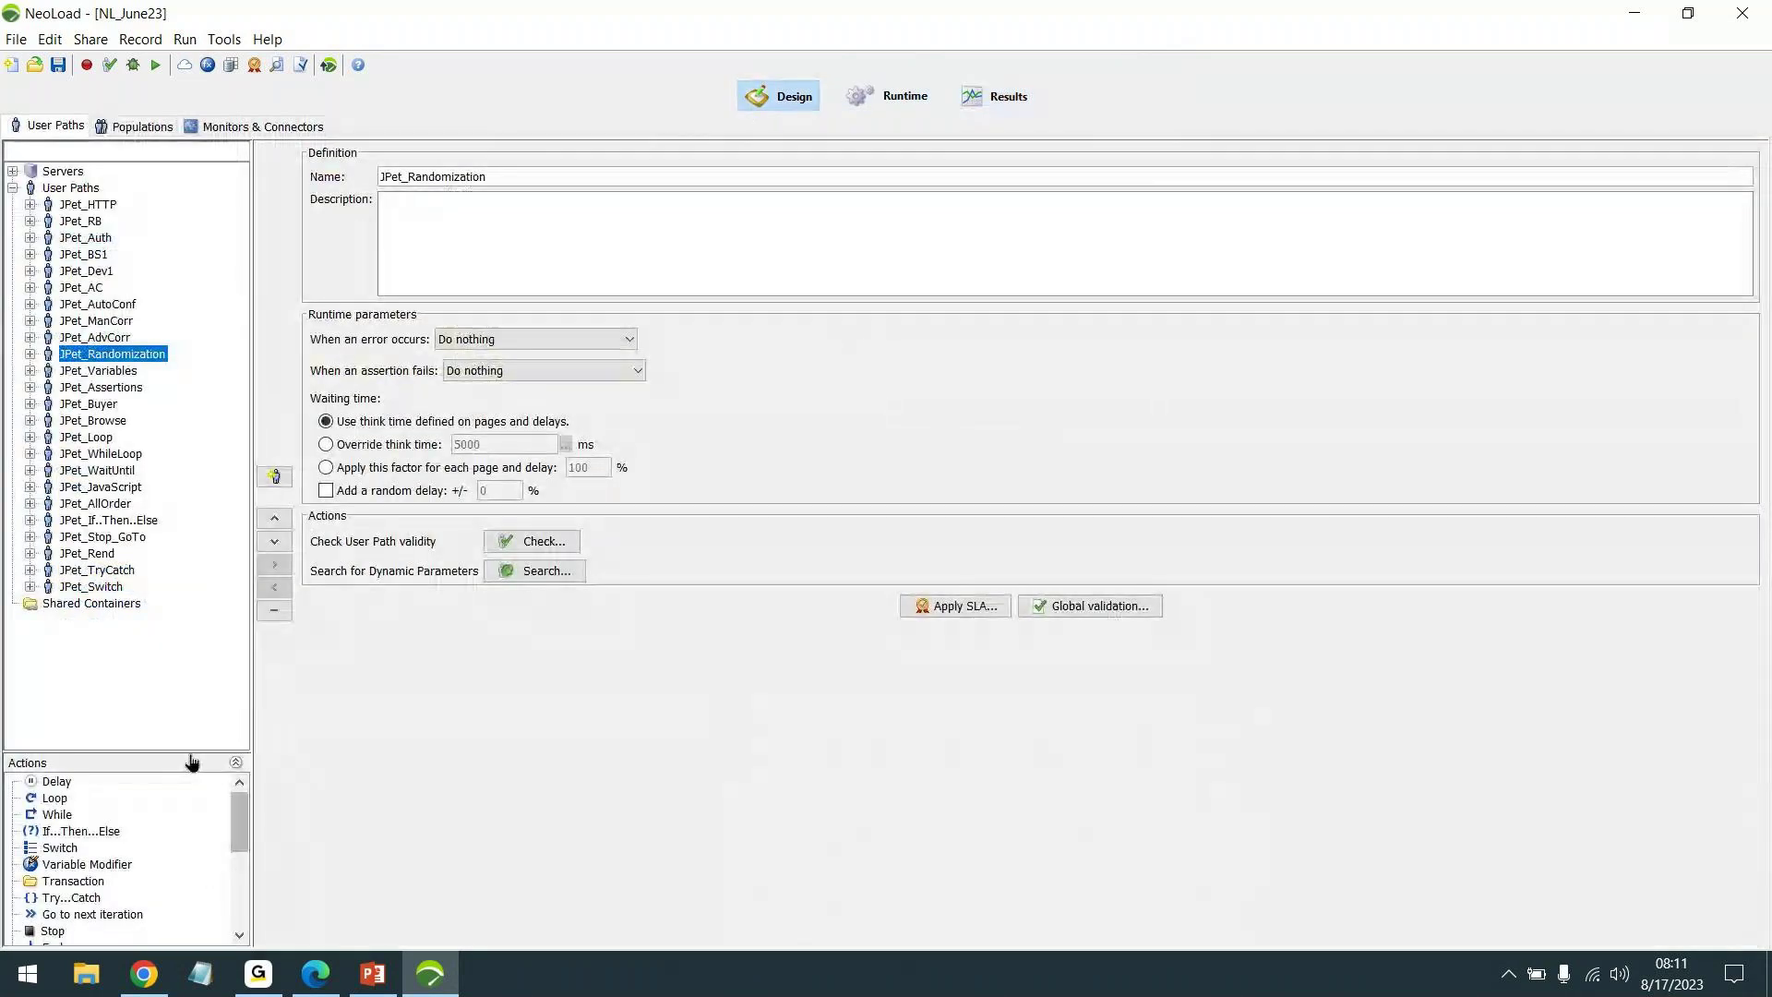
pyautogui.click(197, 762)
pyautogui.click(188, 407)
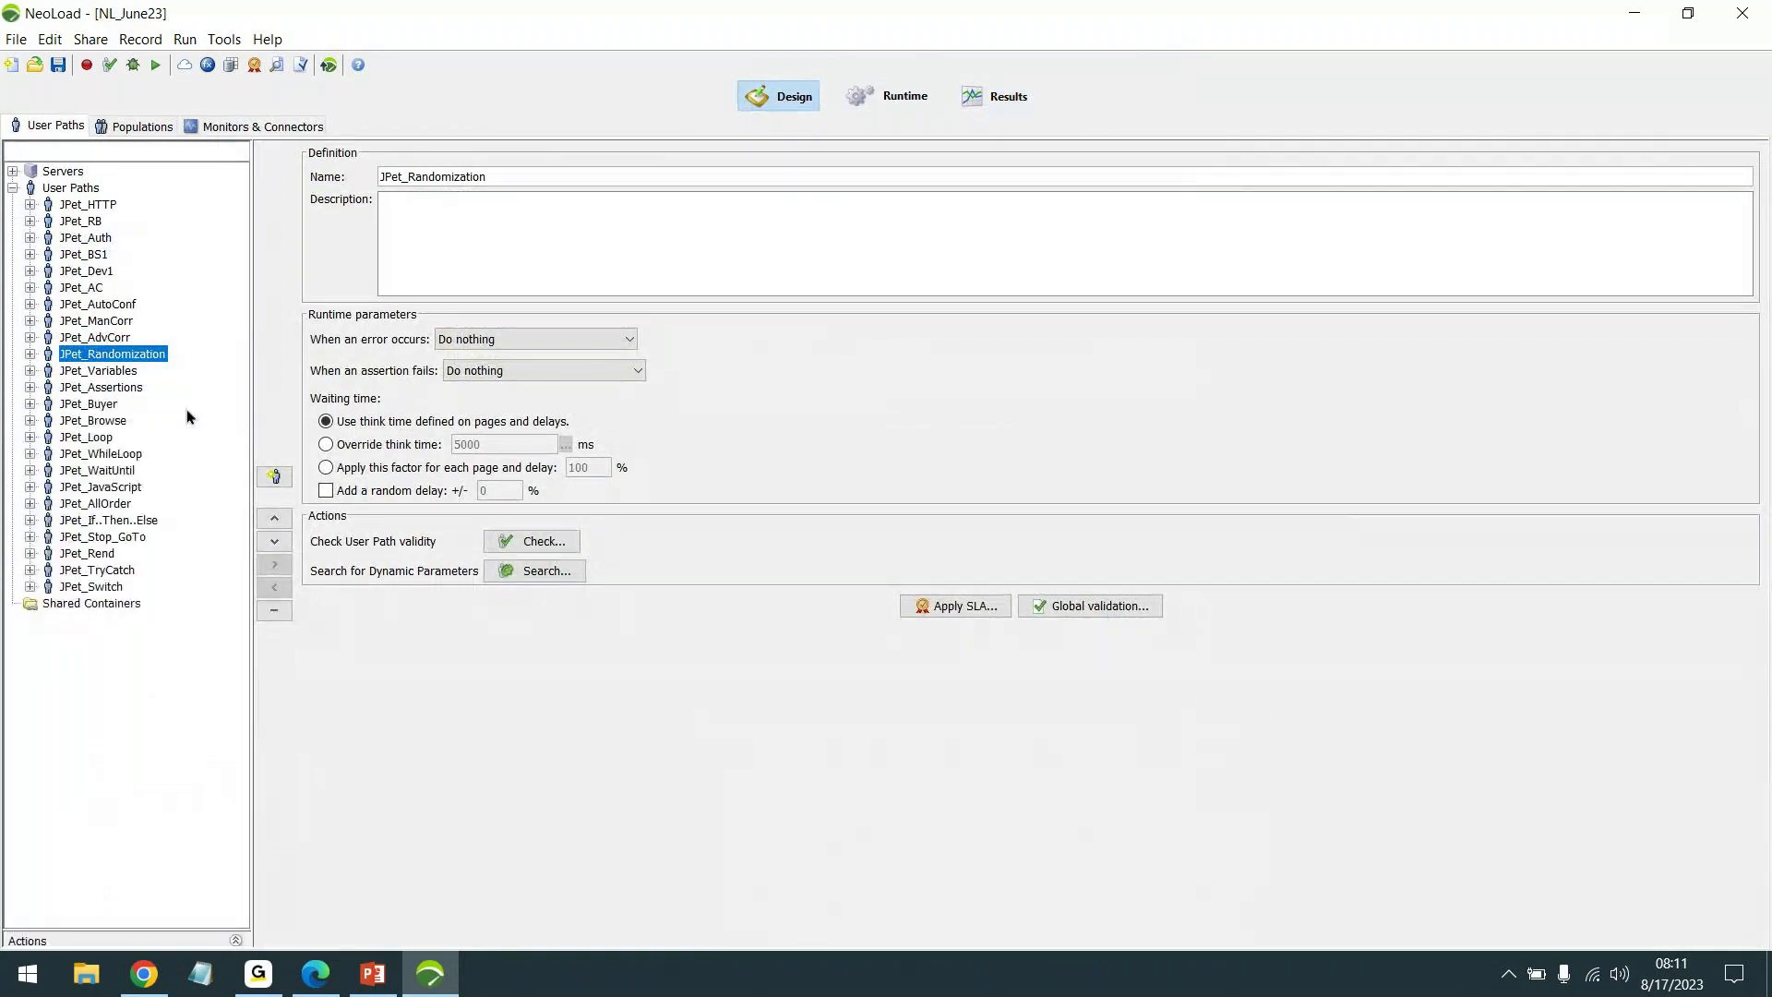
pyautogui.click(85, 204)
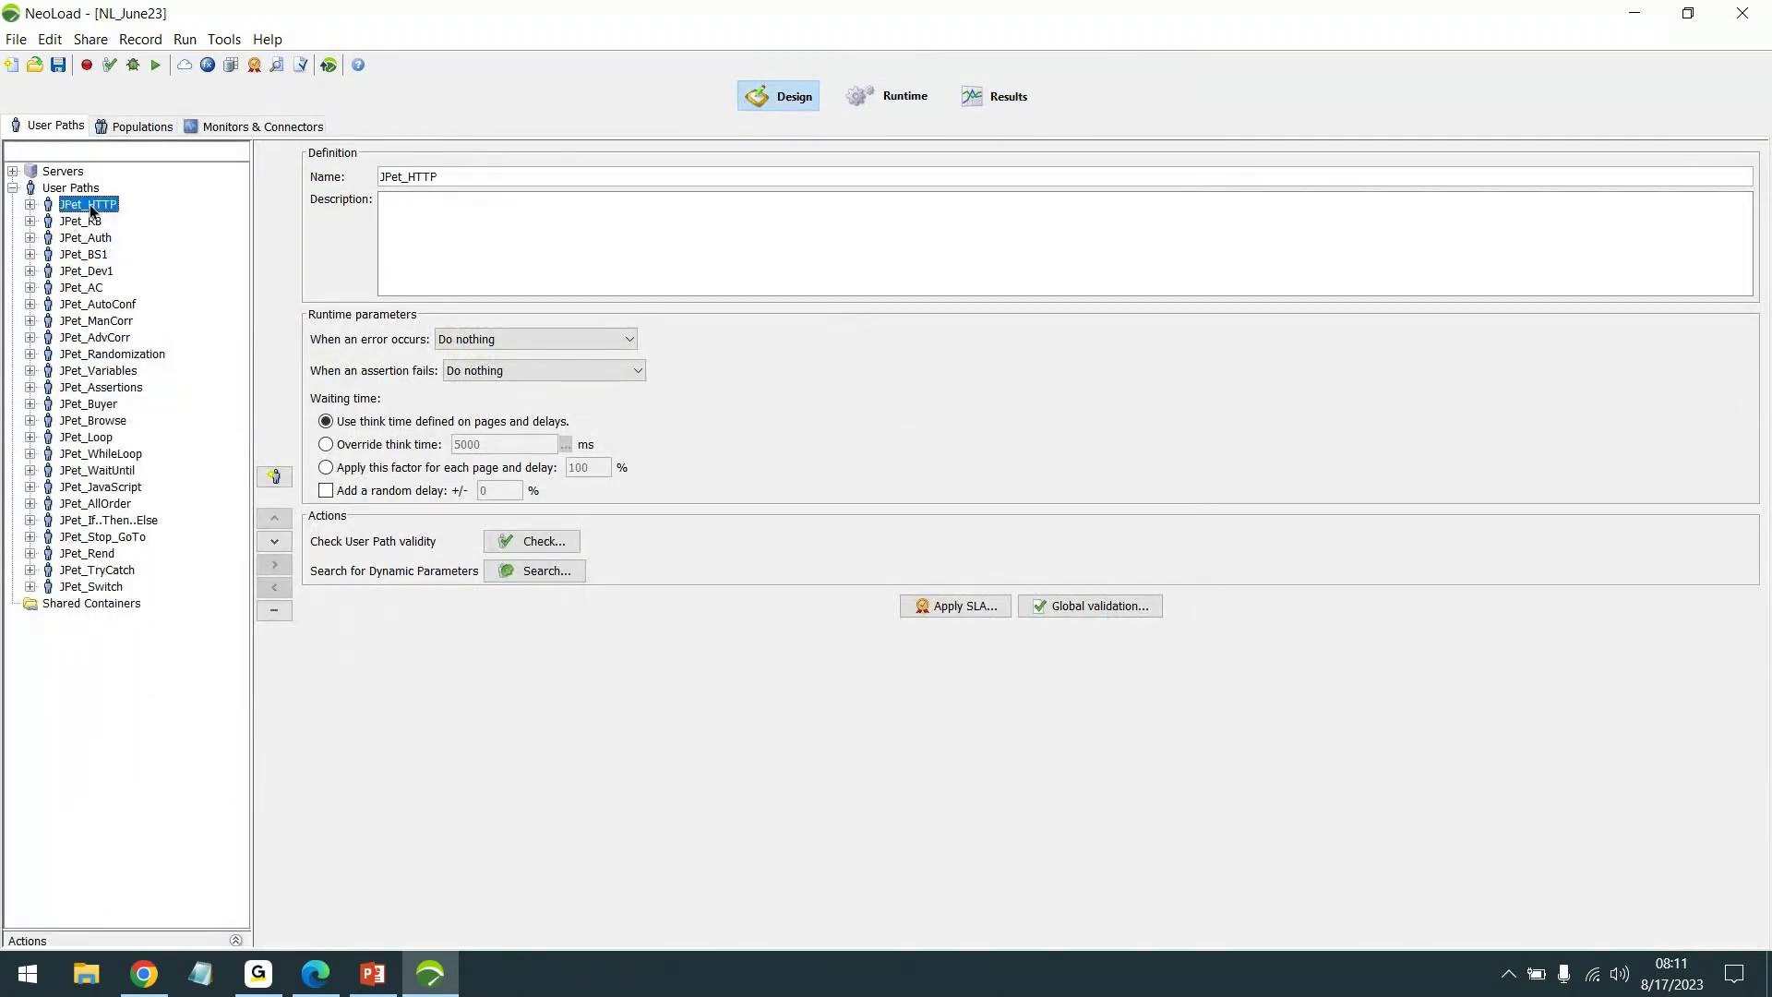
pyautogui.click(71, 187)
# Switch to Edge and look back through the course content PDF from its second page
pyautogui.click(315, 972)
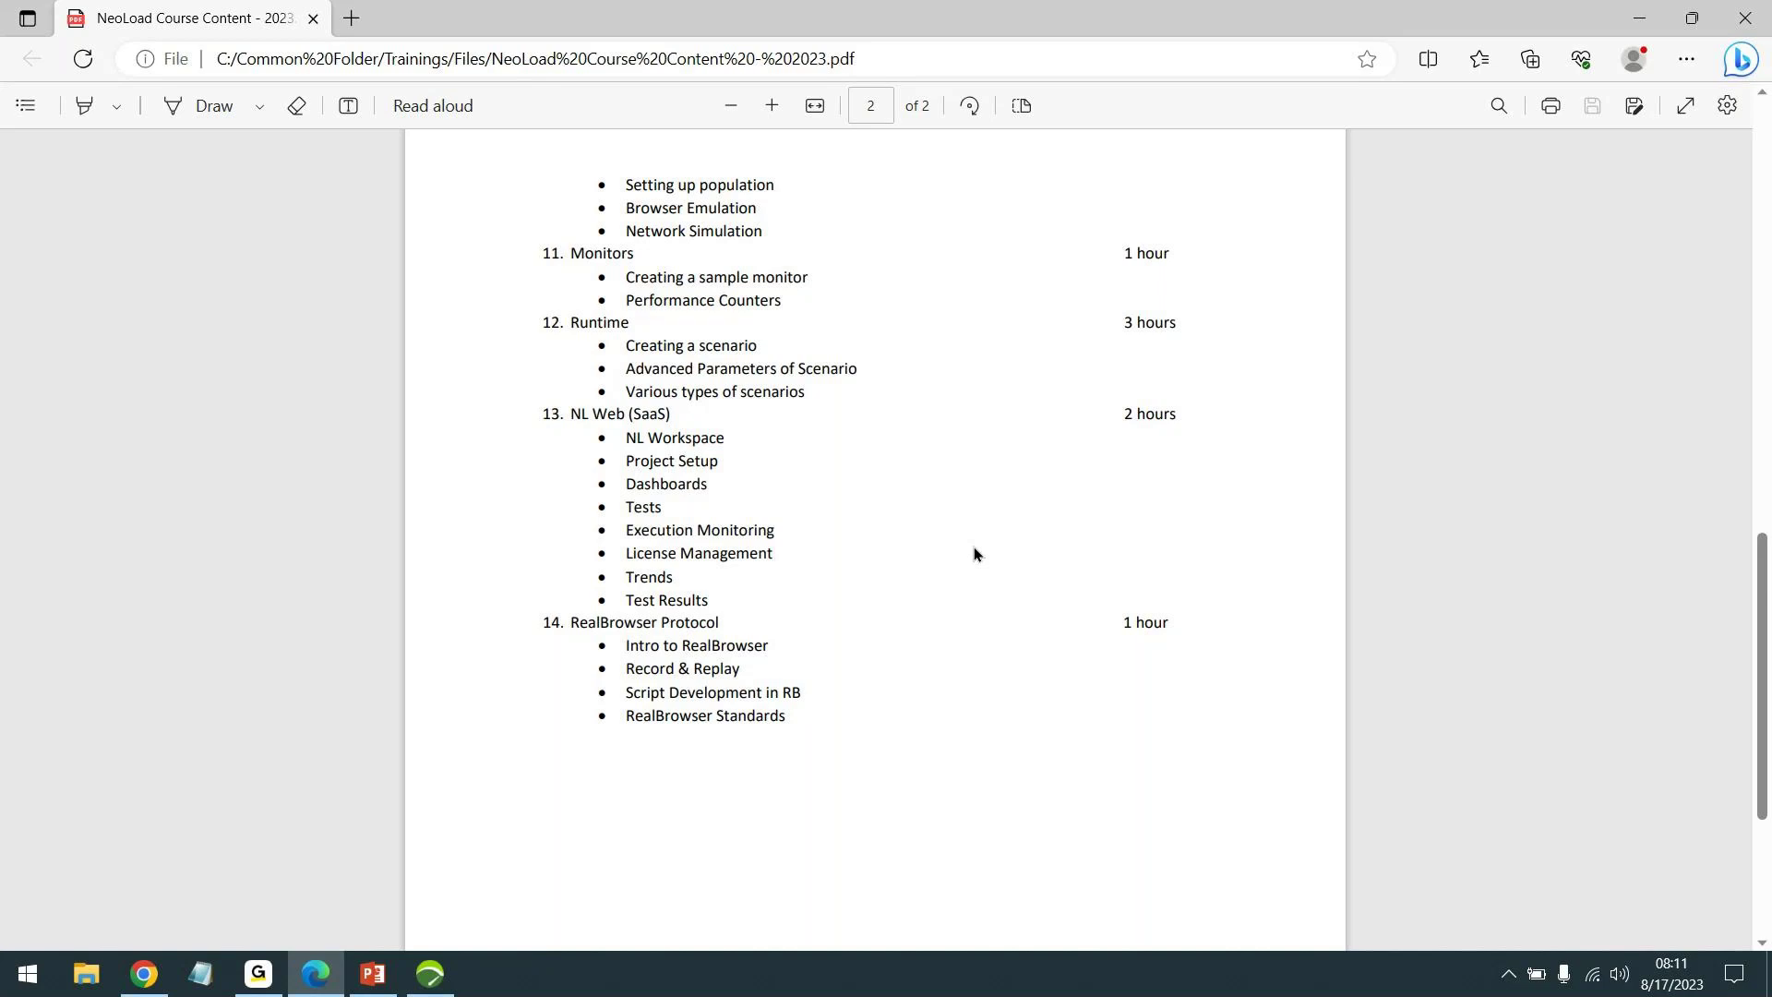
pyautogui.scroll(10, 974, 552)
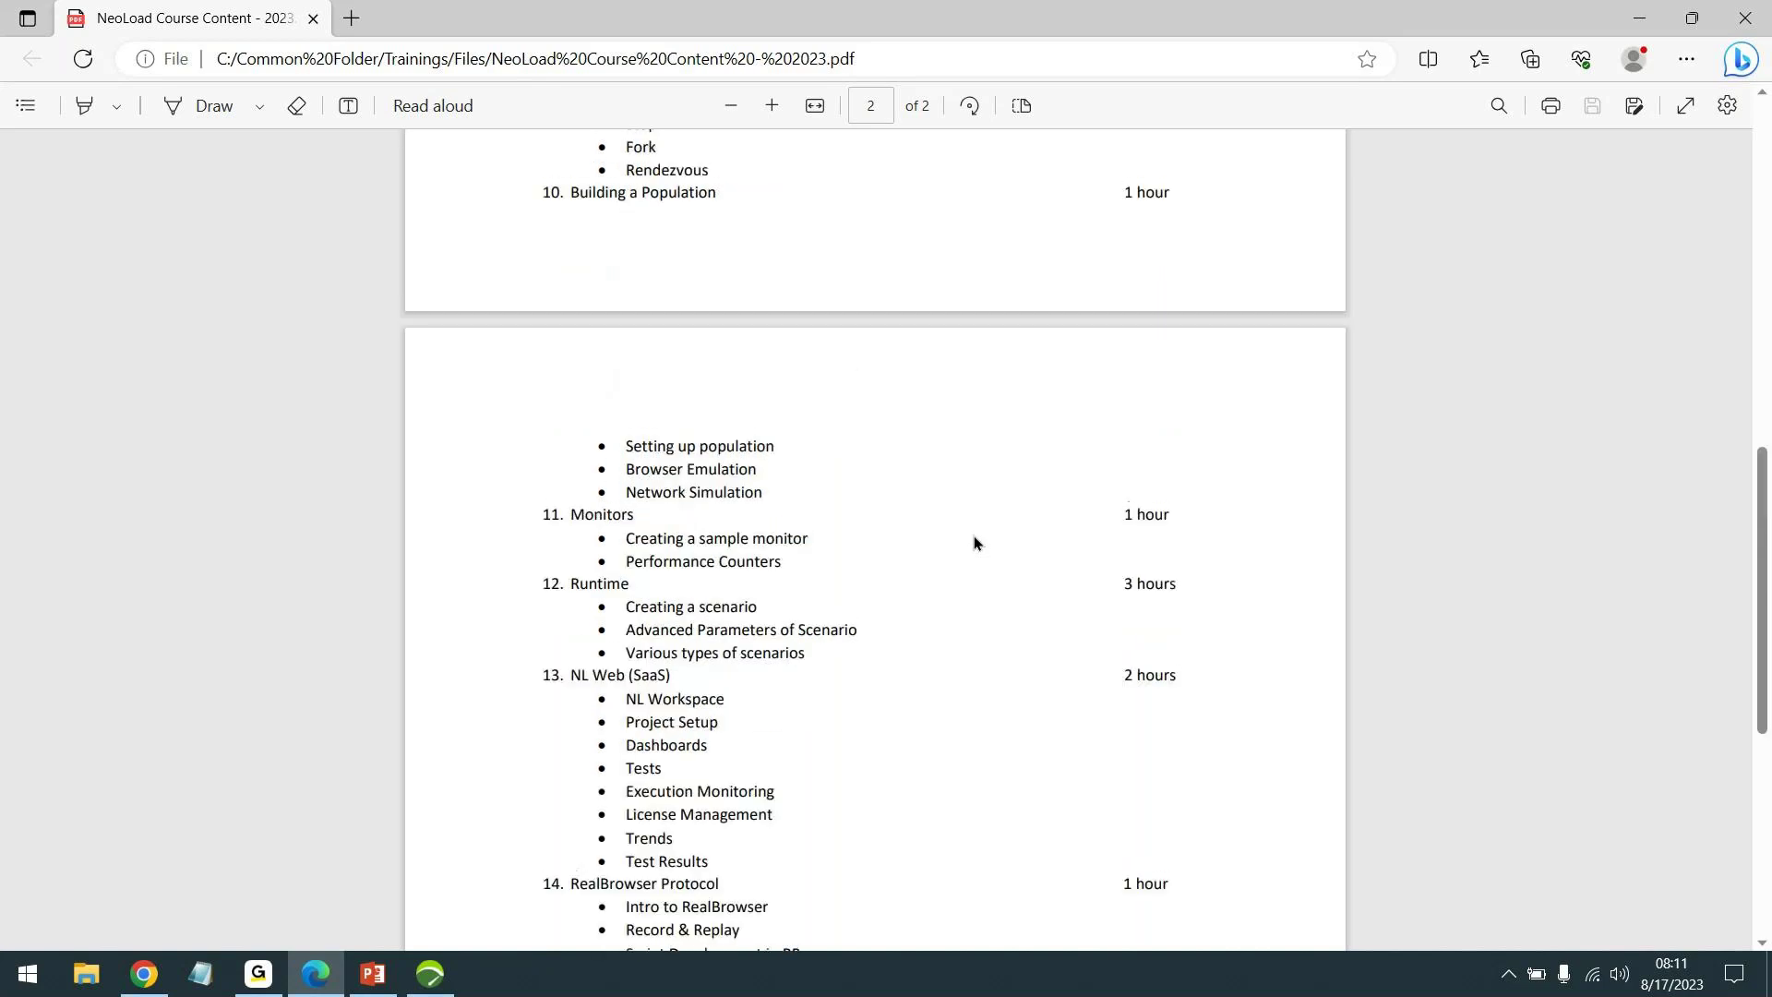
# Return to the beginning of the NeoLoad course content PDF to view its list of topics
pyautogui.scroll(4, 940, 541)
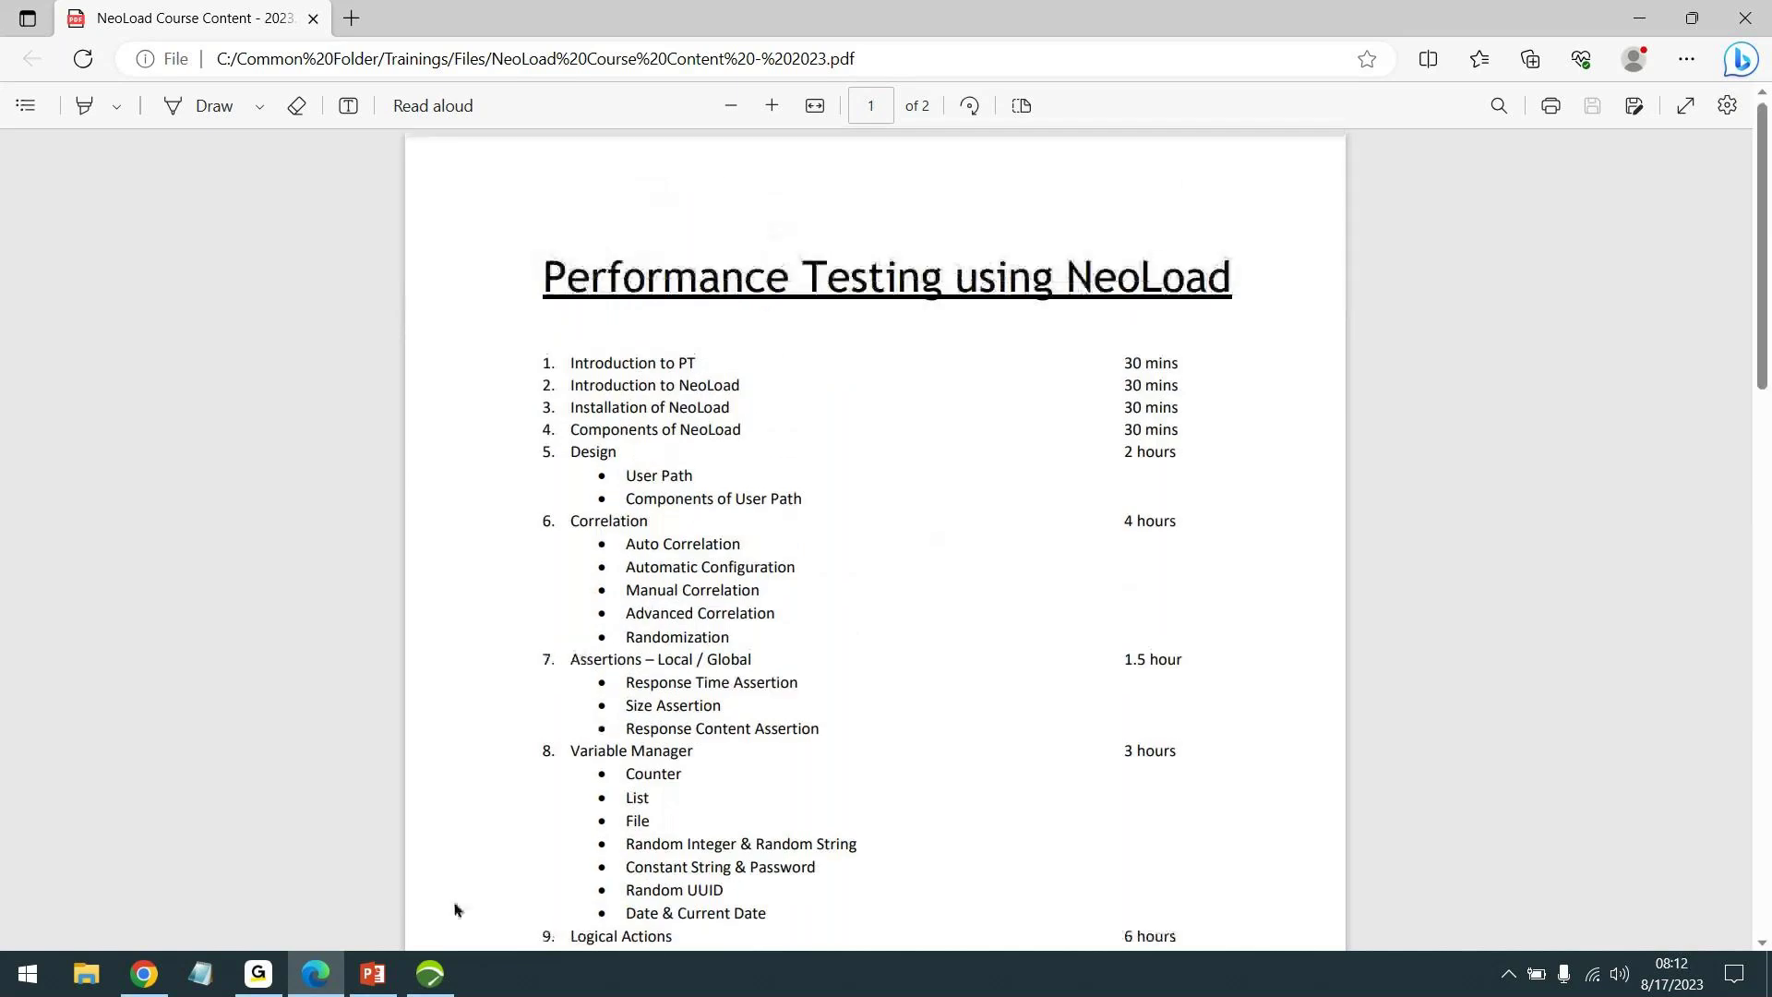
pyautogui.click(271, 981)
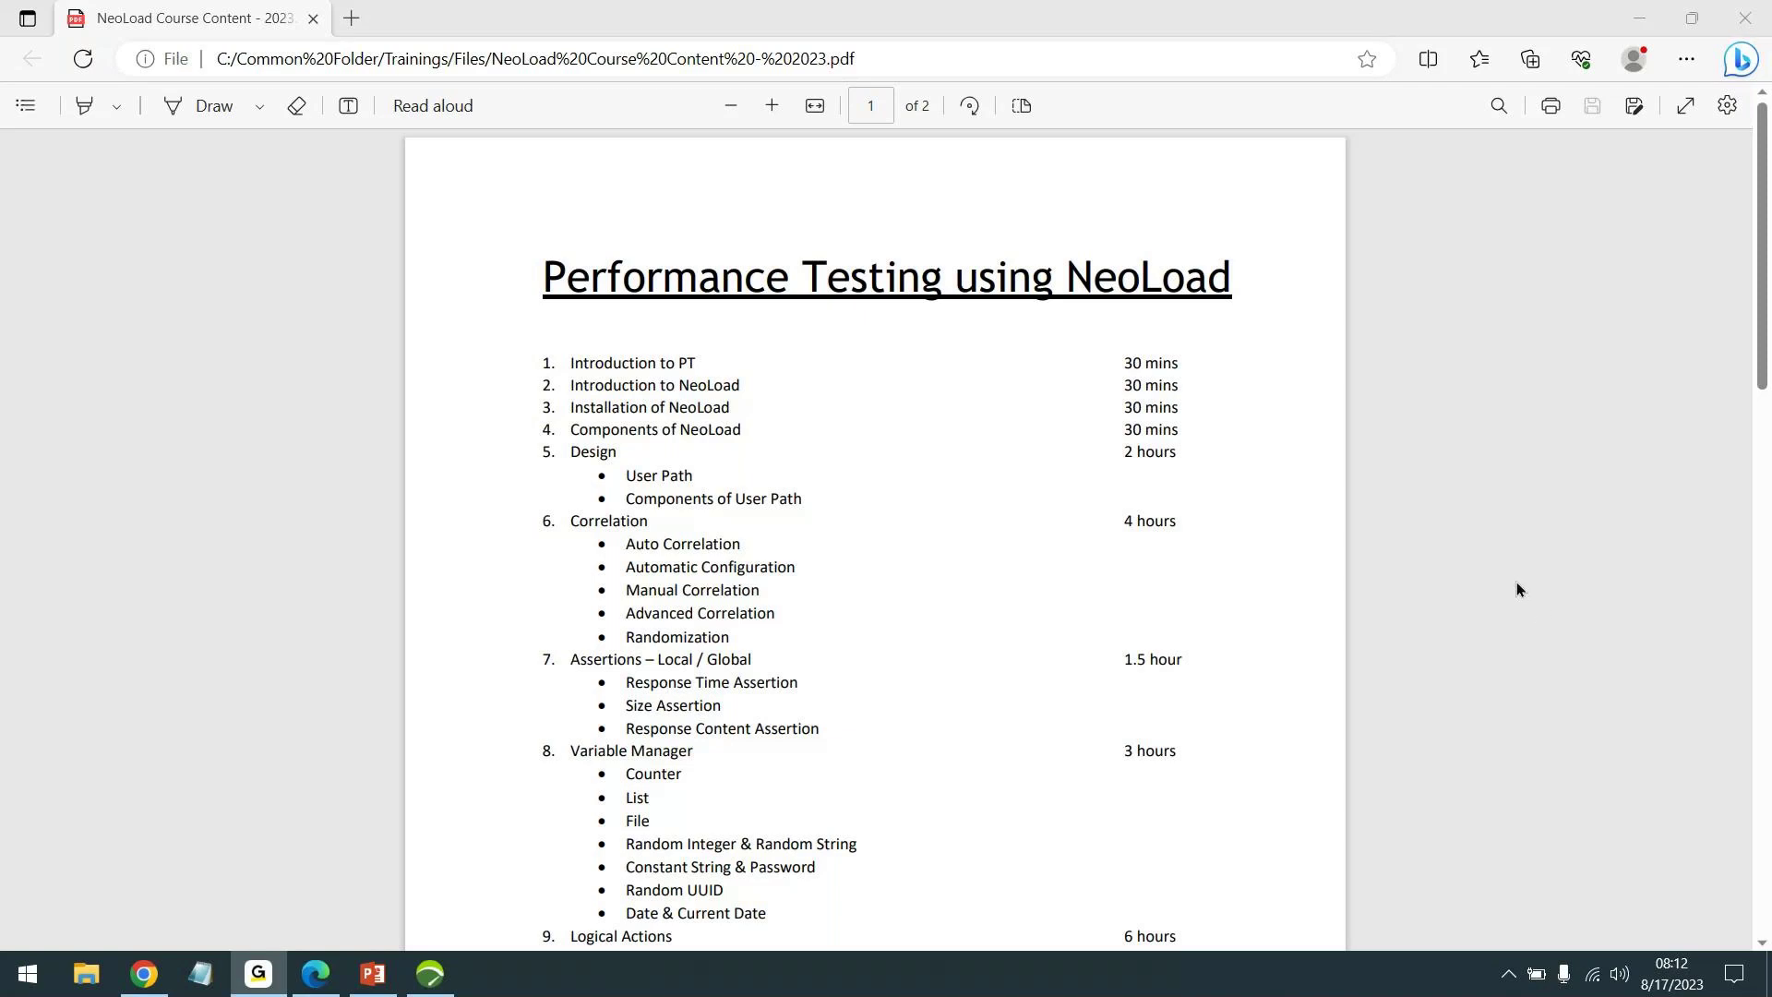
# Adjust the system playback volume of the Jabra EVOLVE 20 MS headset earphone
pyautogui.click(1620, 986)
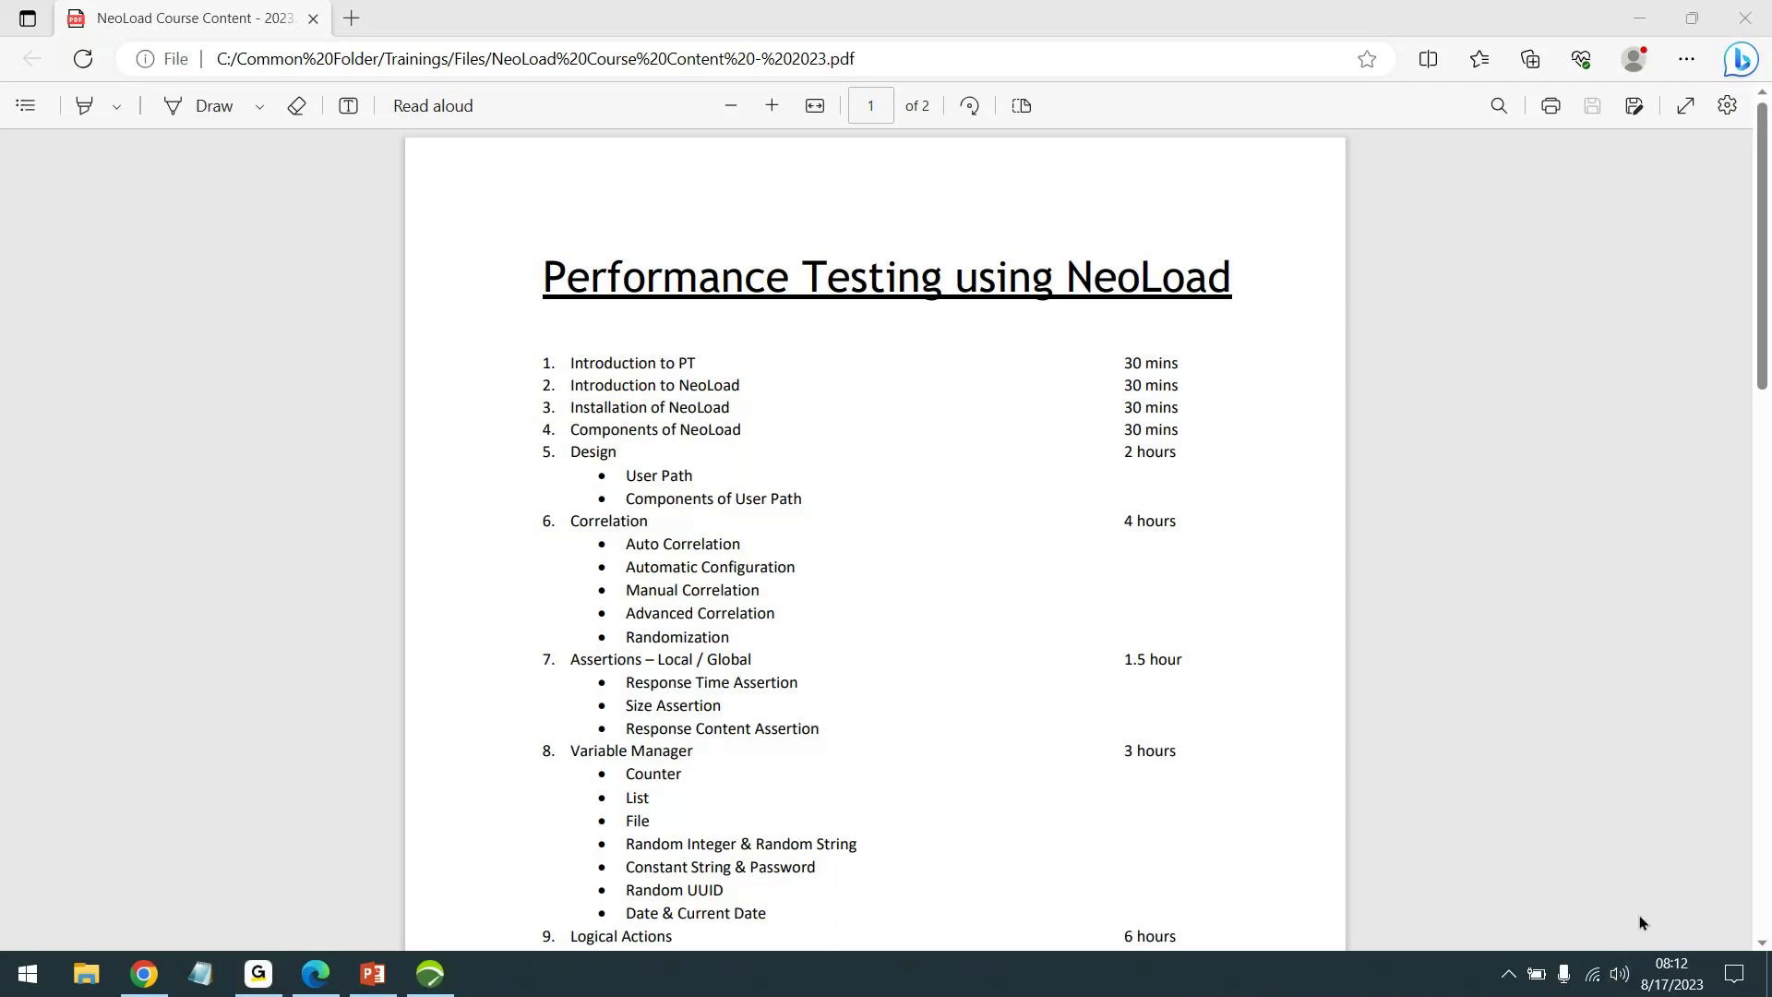
pyautogui.scroll(1, 1639, 924)
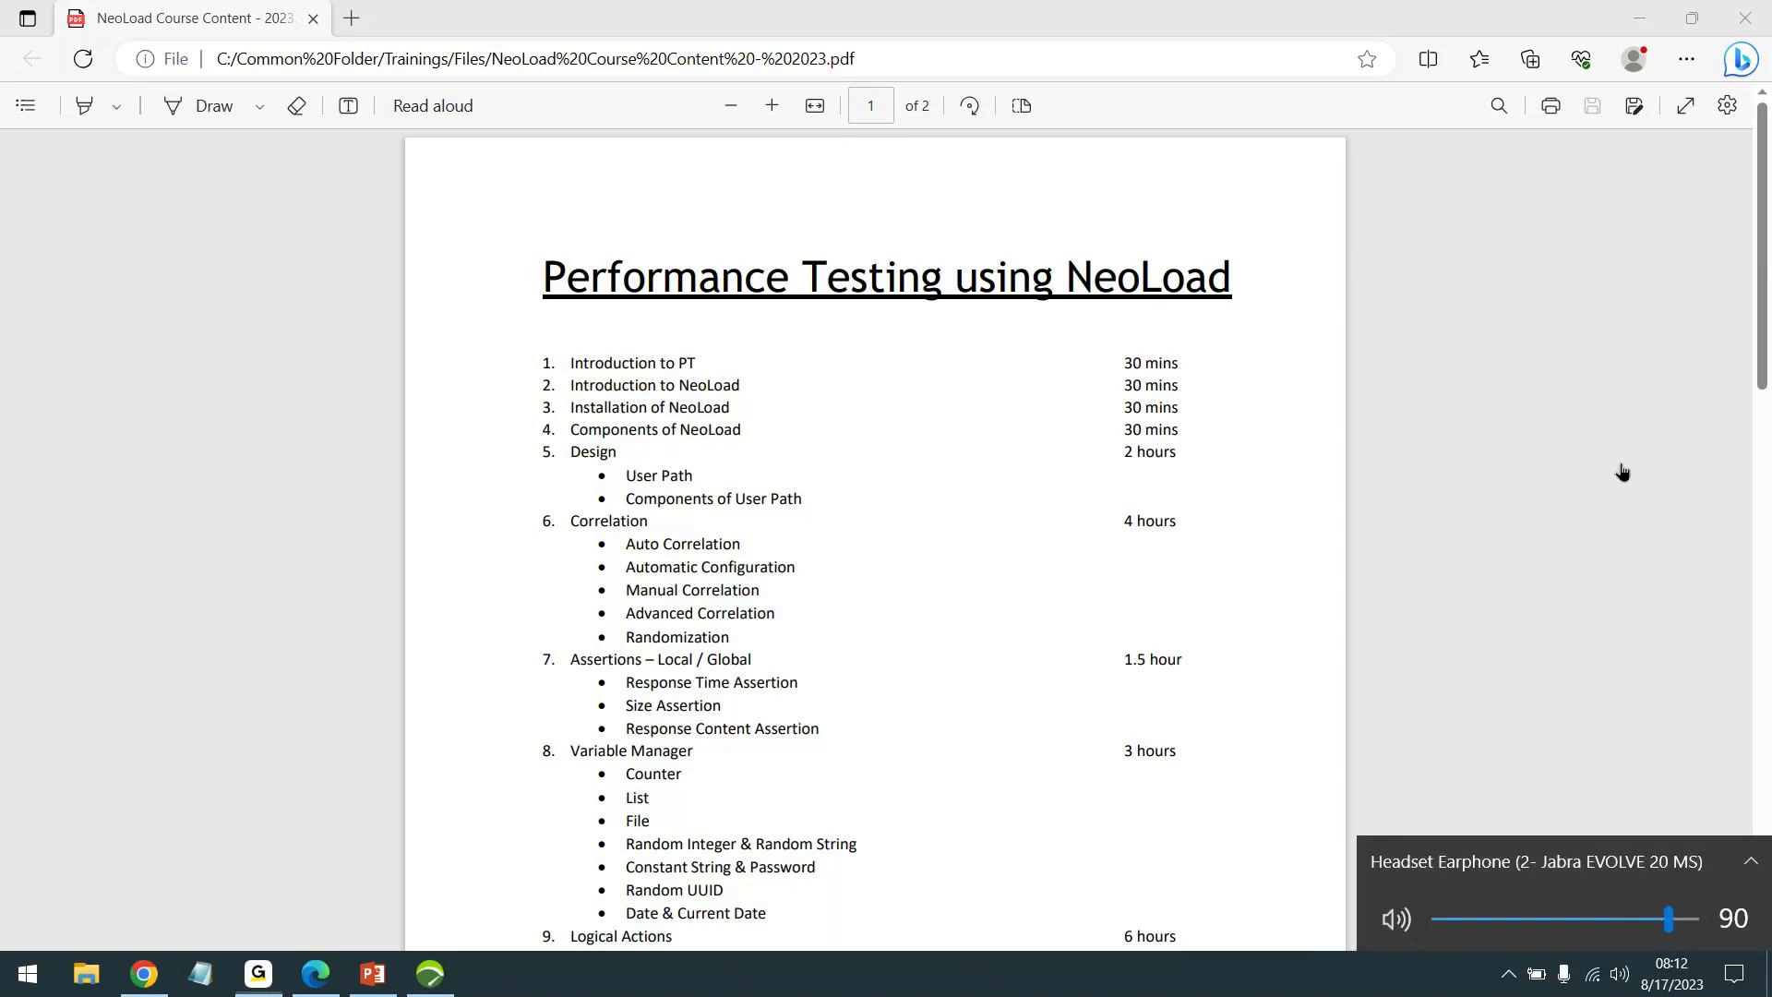
pyautogui.click(1611, 600)
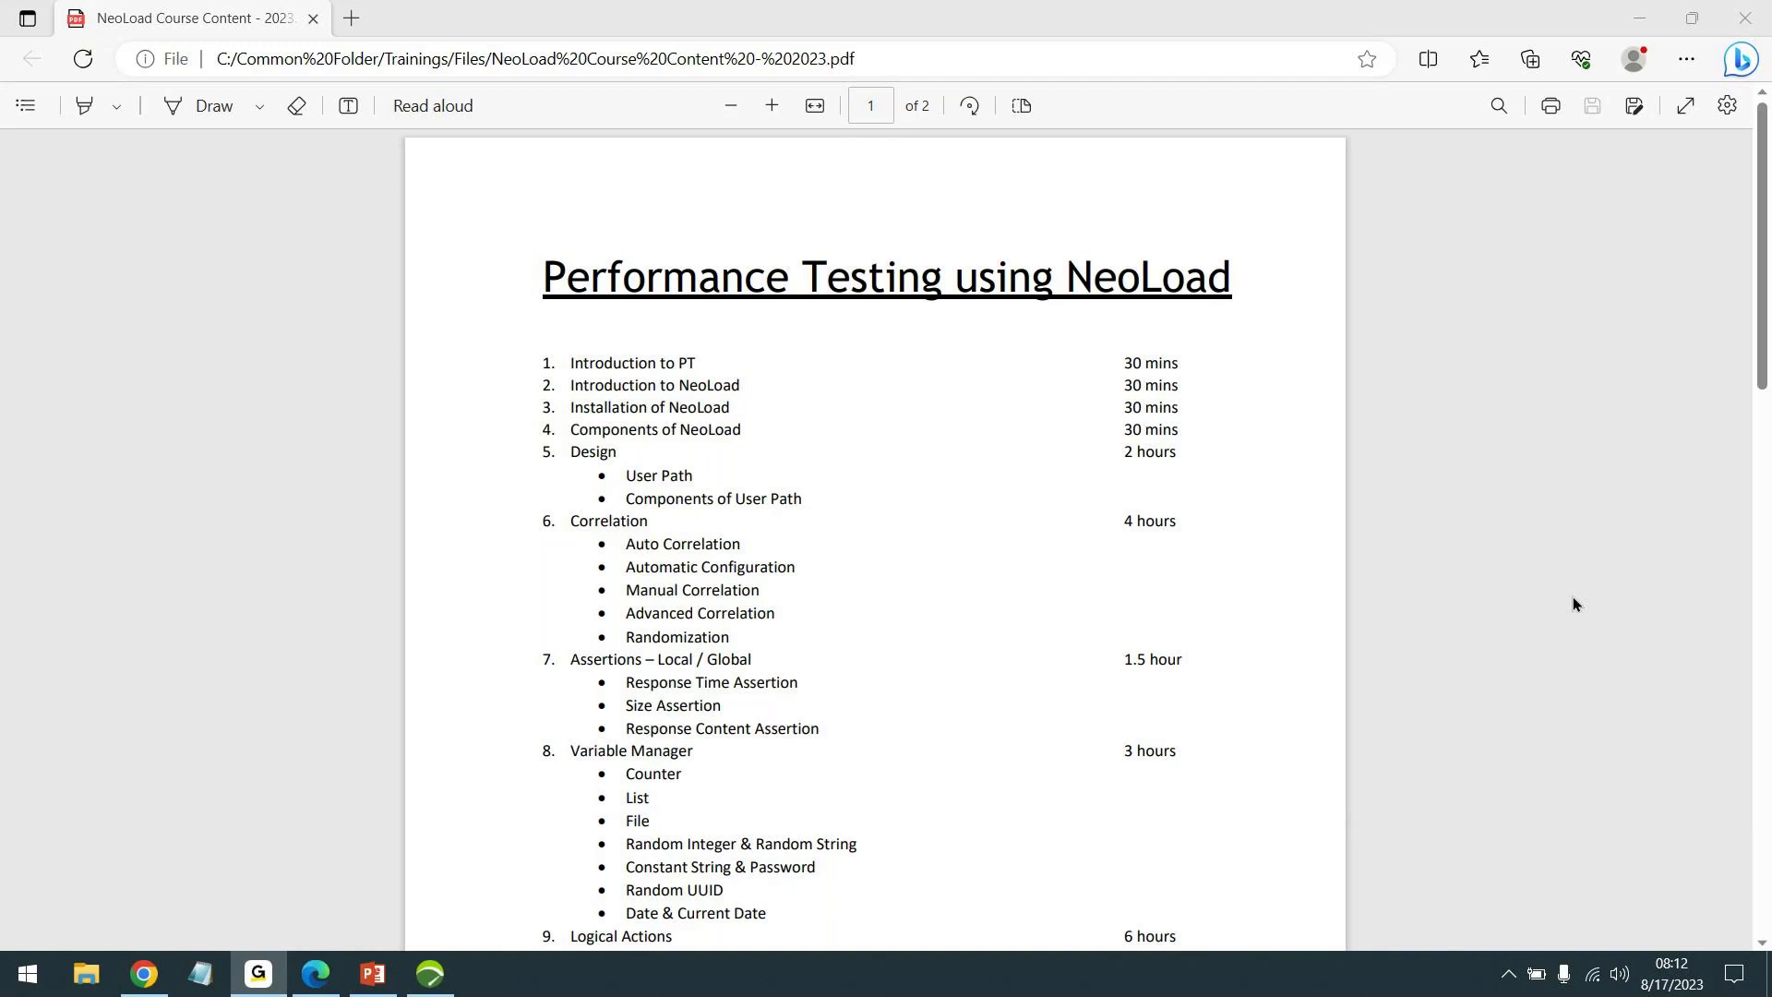
pyautogui.click(1622, 974)
pyautogui.scroll(1, 1629, 913)
pyautogui.scroll(-2, 1631, 919)
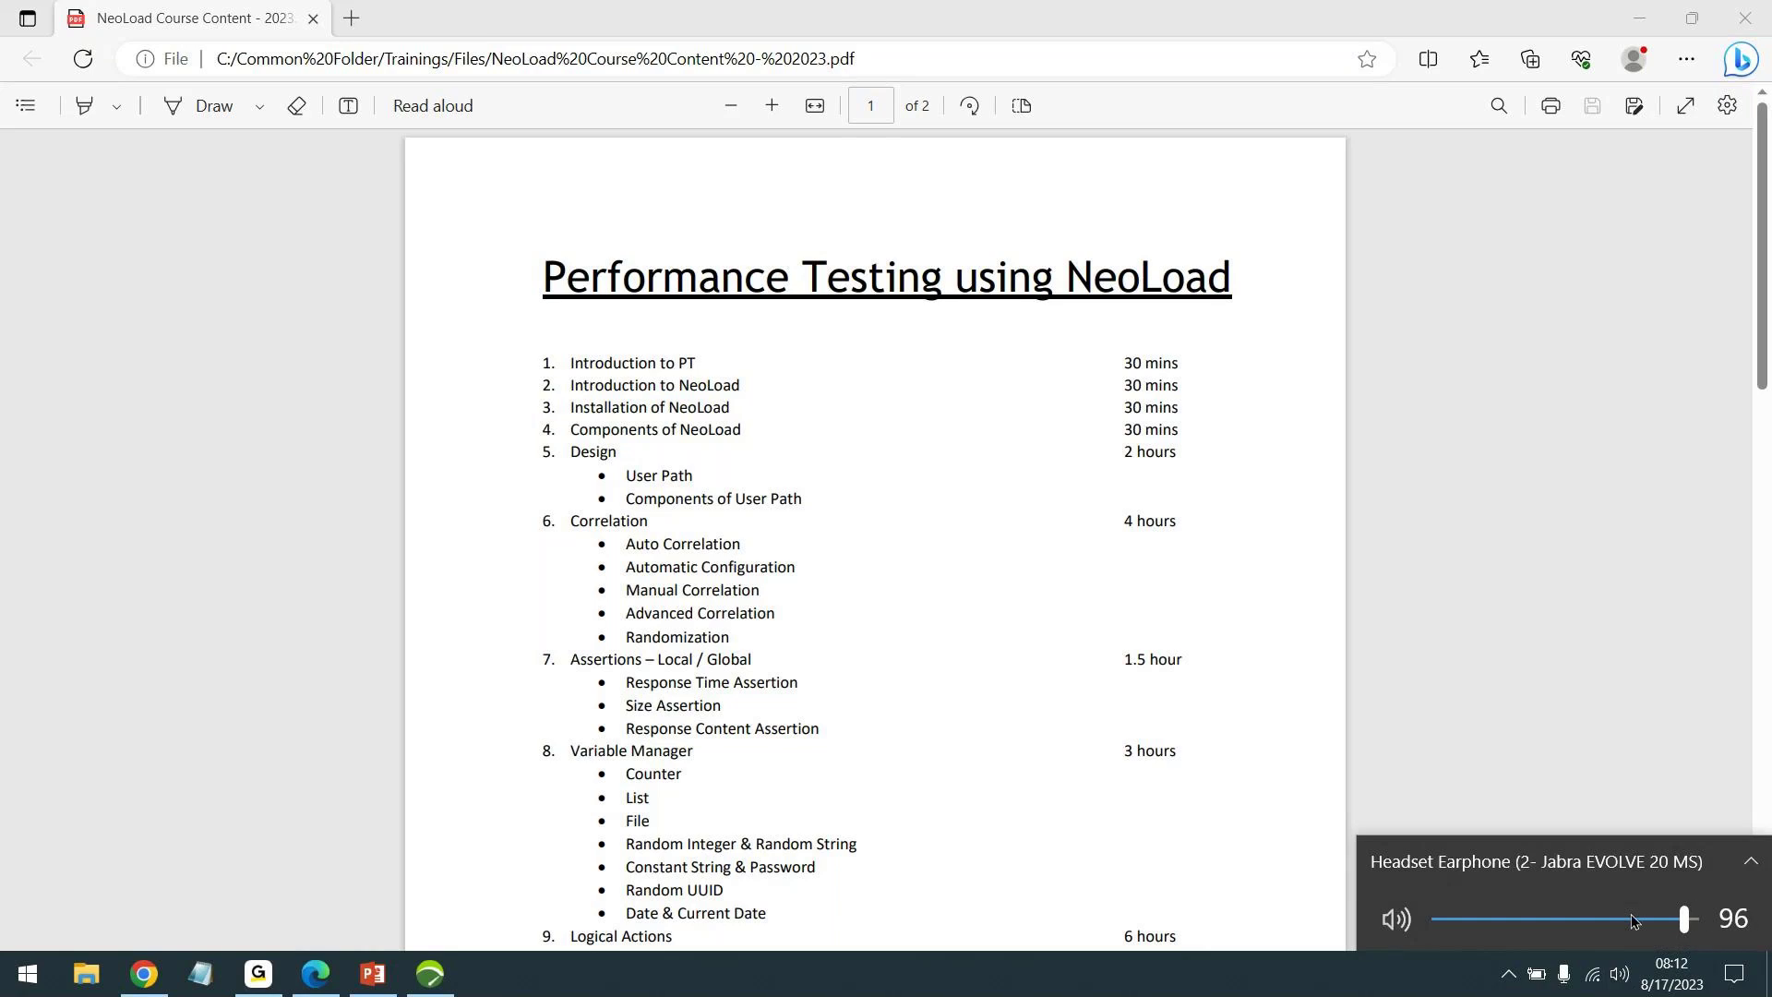
pyautogui.scroll(1, 1633, 920)
pyautogui.click(1527, 440)
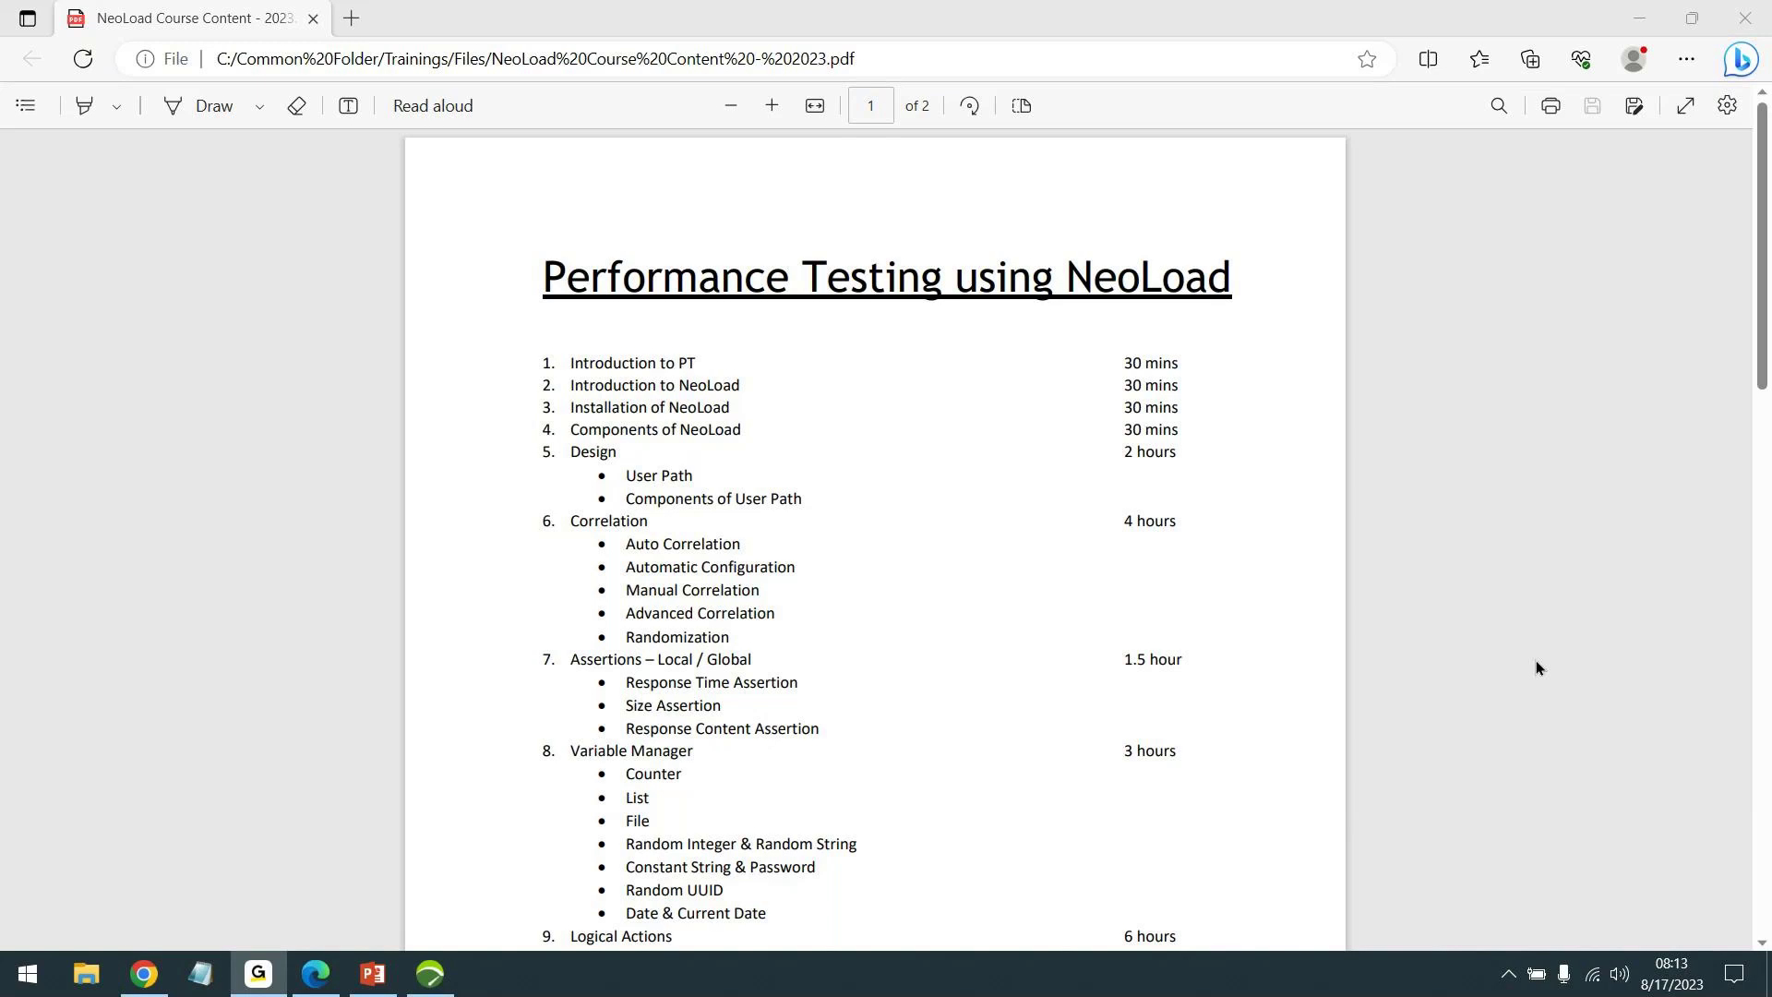
# Switch to NeoLoad, examine the Web and RealBrowser options for a new recording, and cancel without recording
pyautogui.click(431, 974)
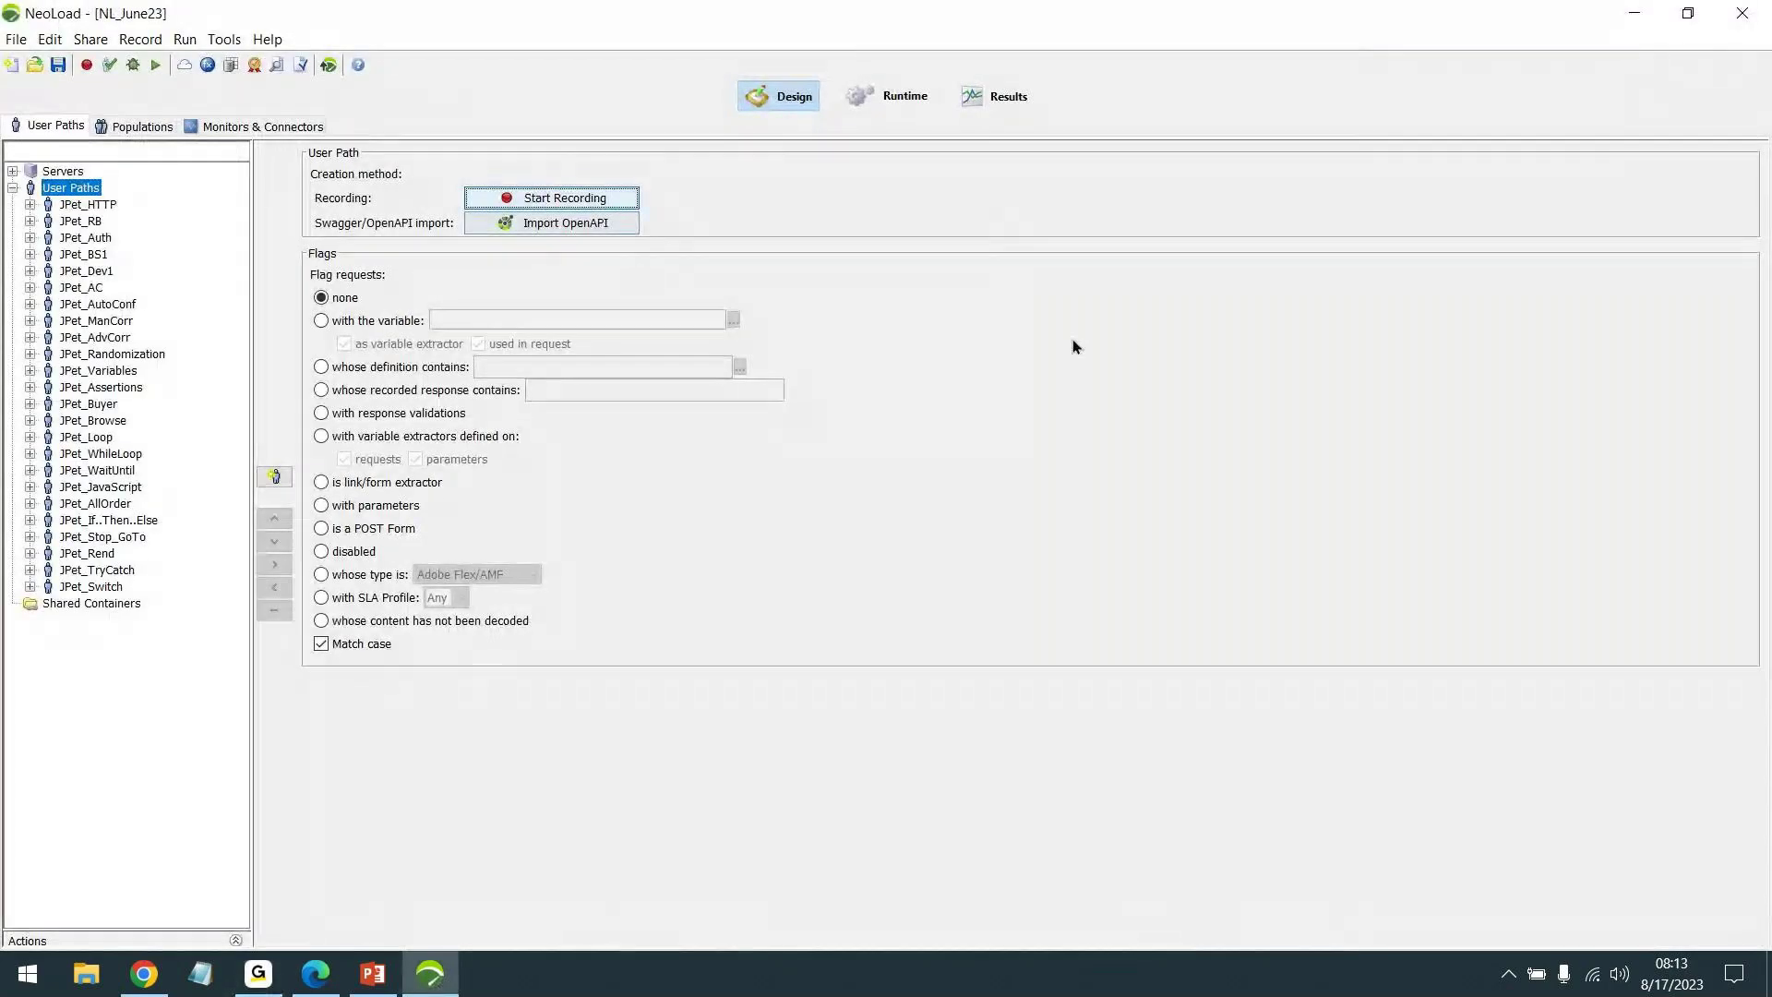
pyautogui.press('Return')
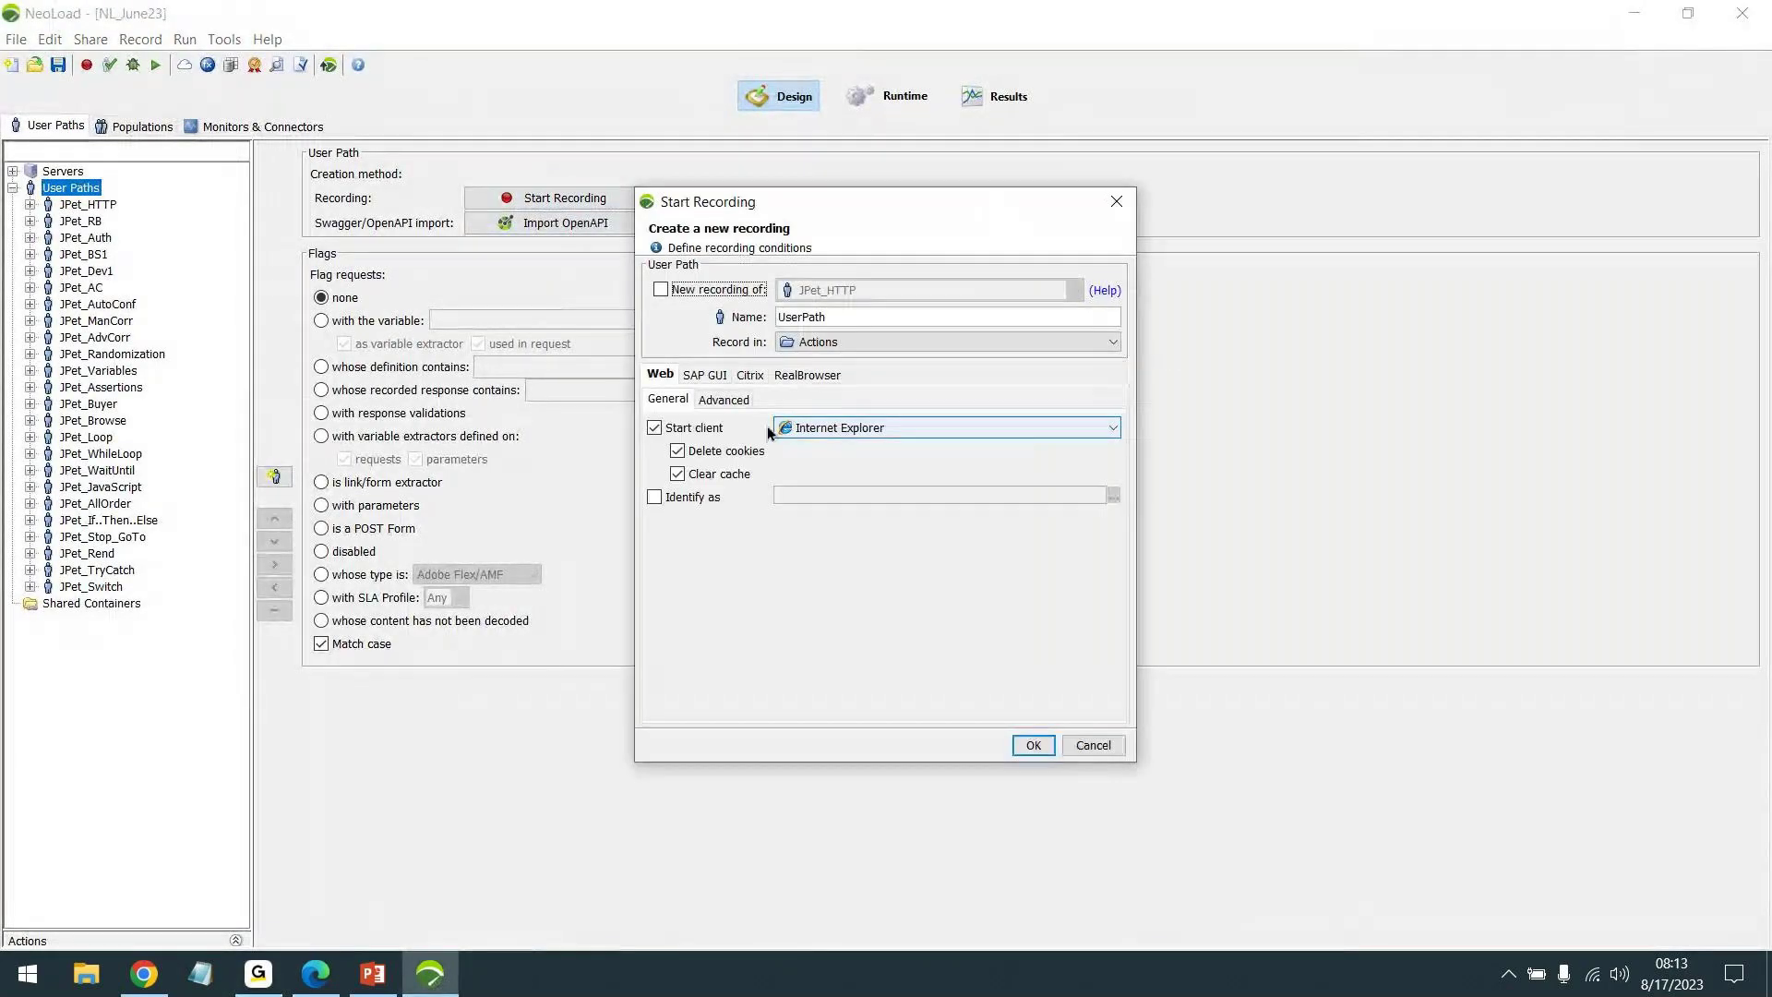
pyautogui.click(698, 390)
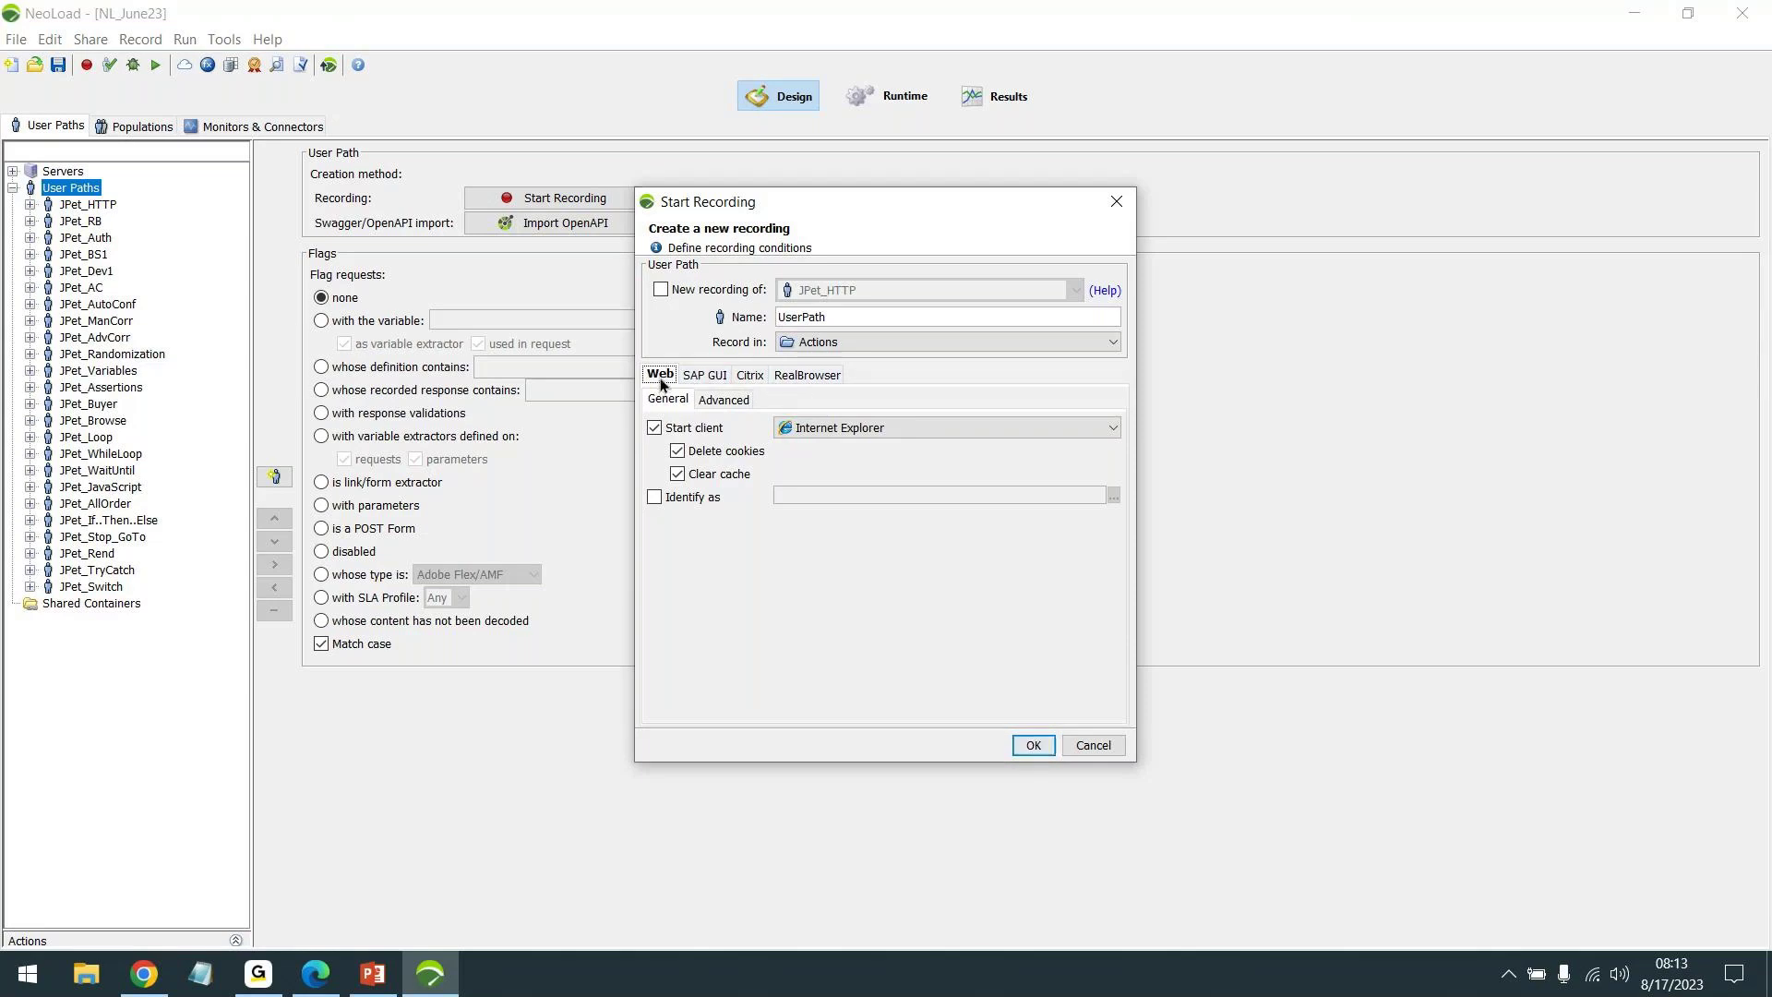
pyautogui.click(807, 374)
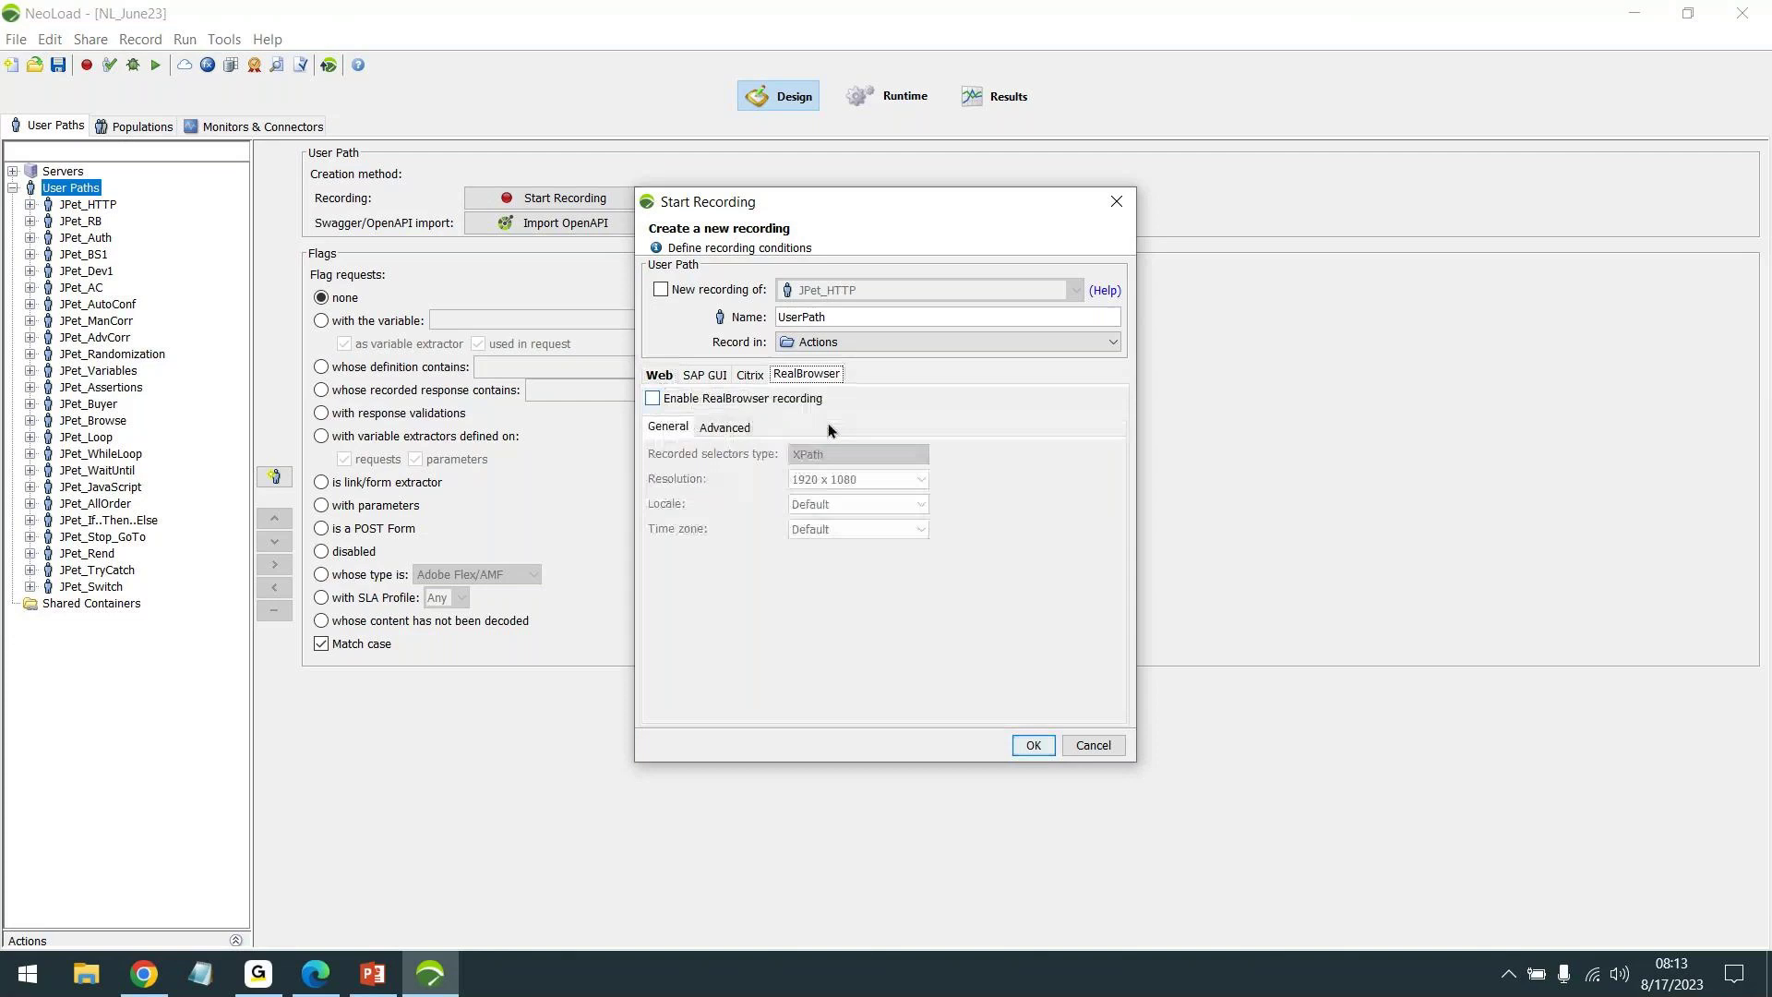
pyautogui.click(658, 377)
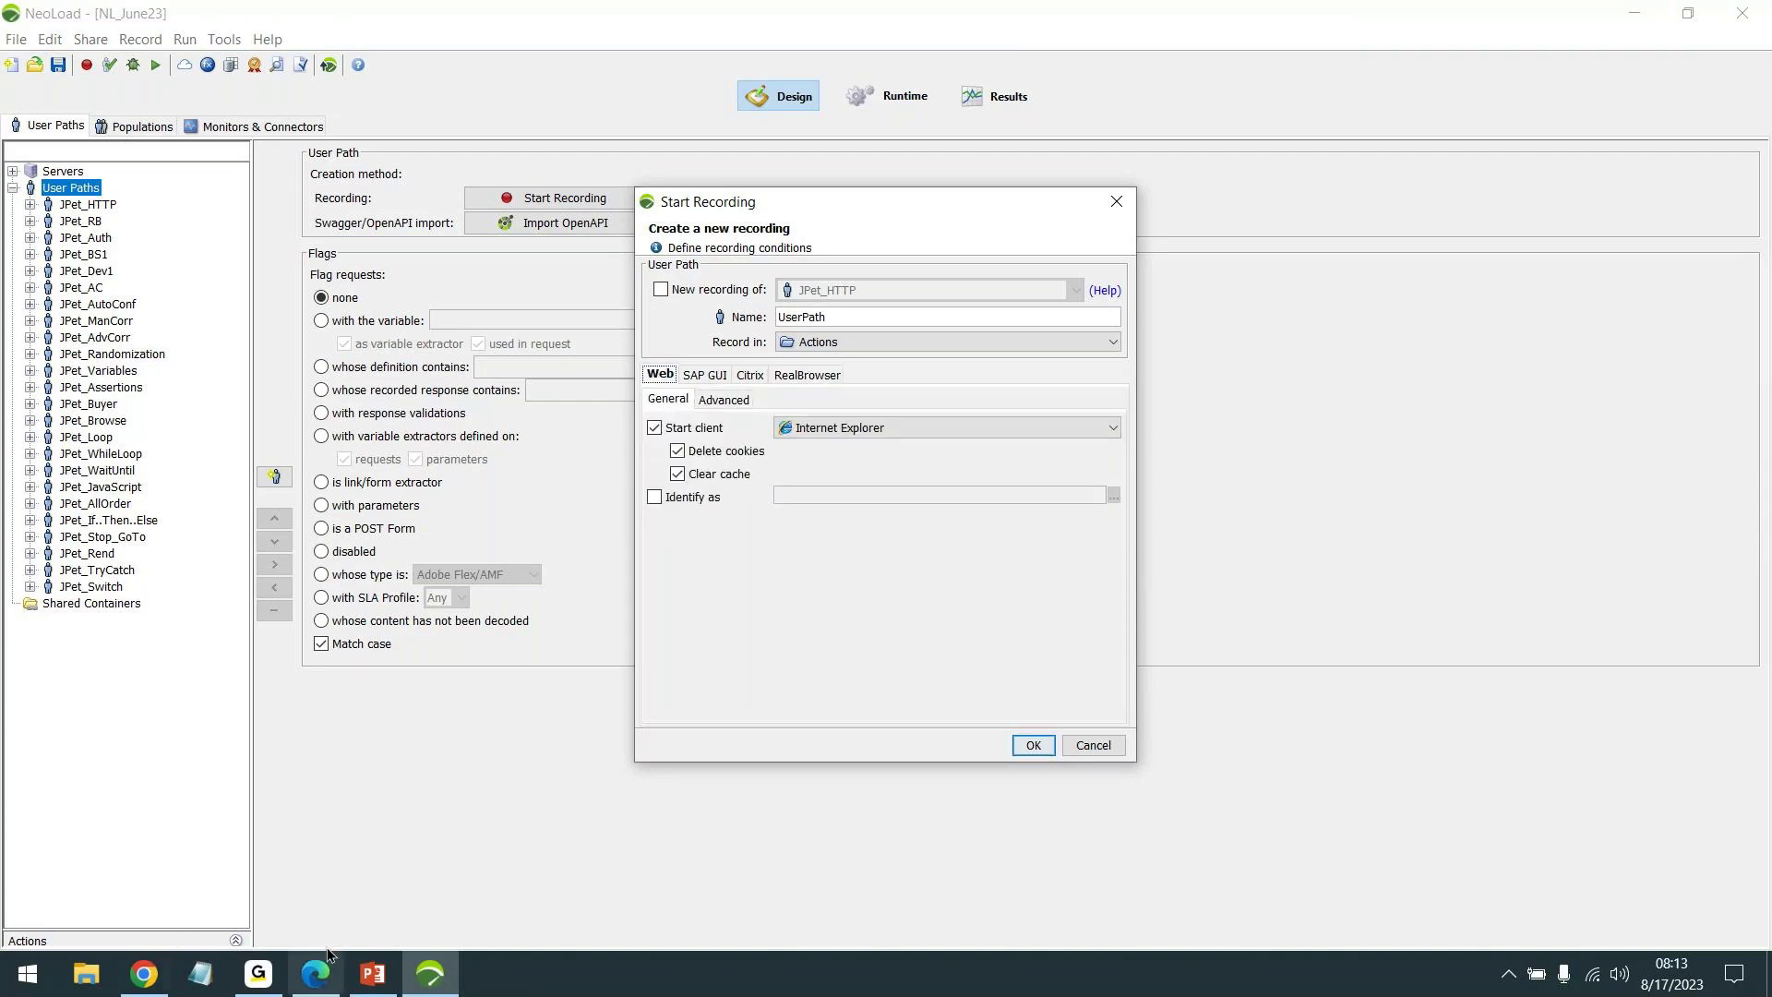
pyautogui.click(278, 971)
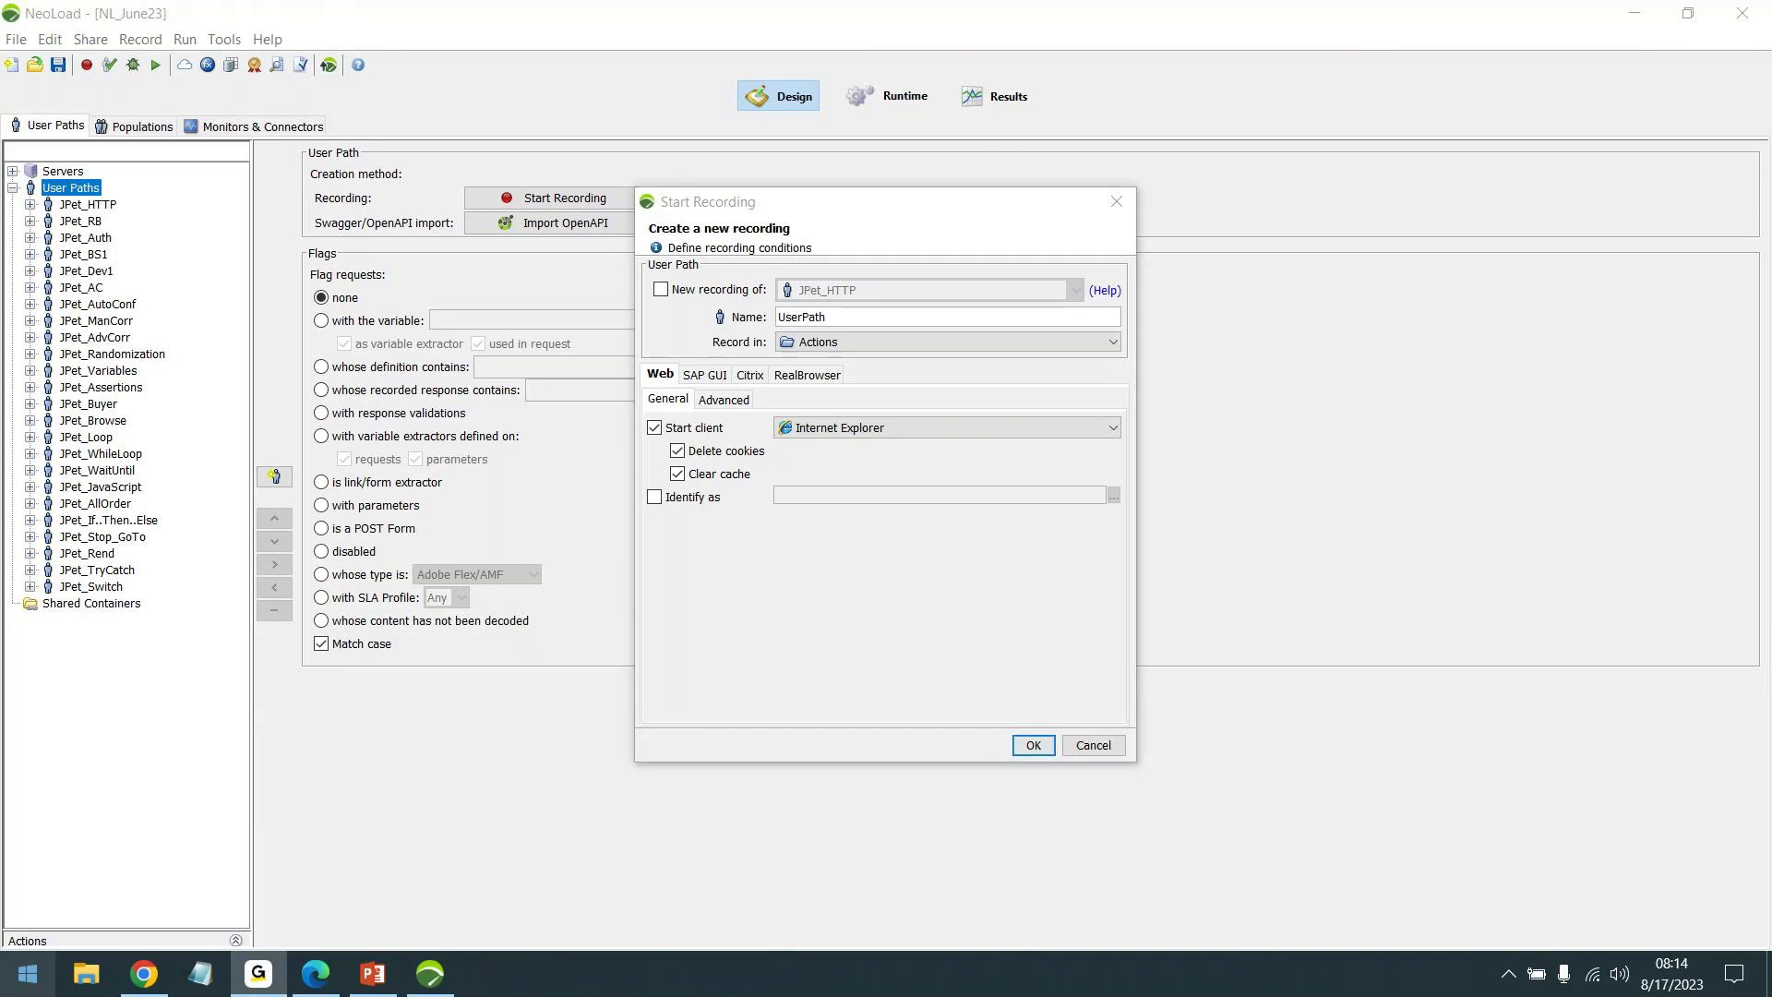
pyautogui.click(431, 974)
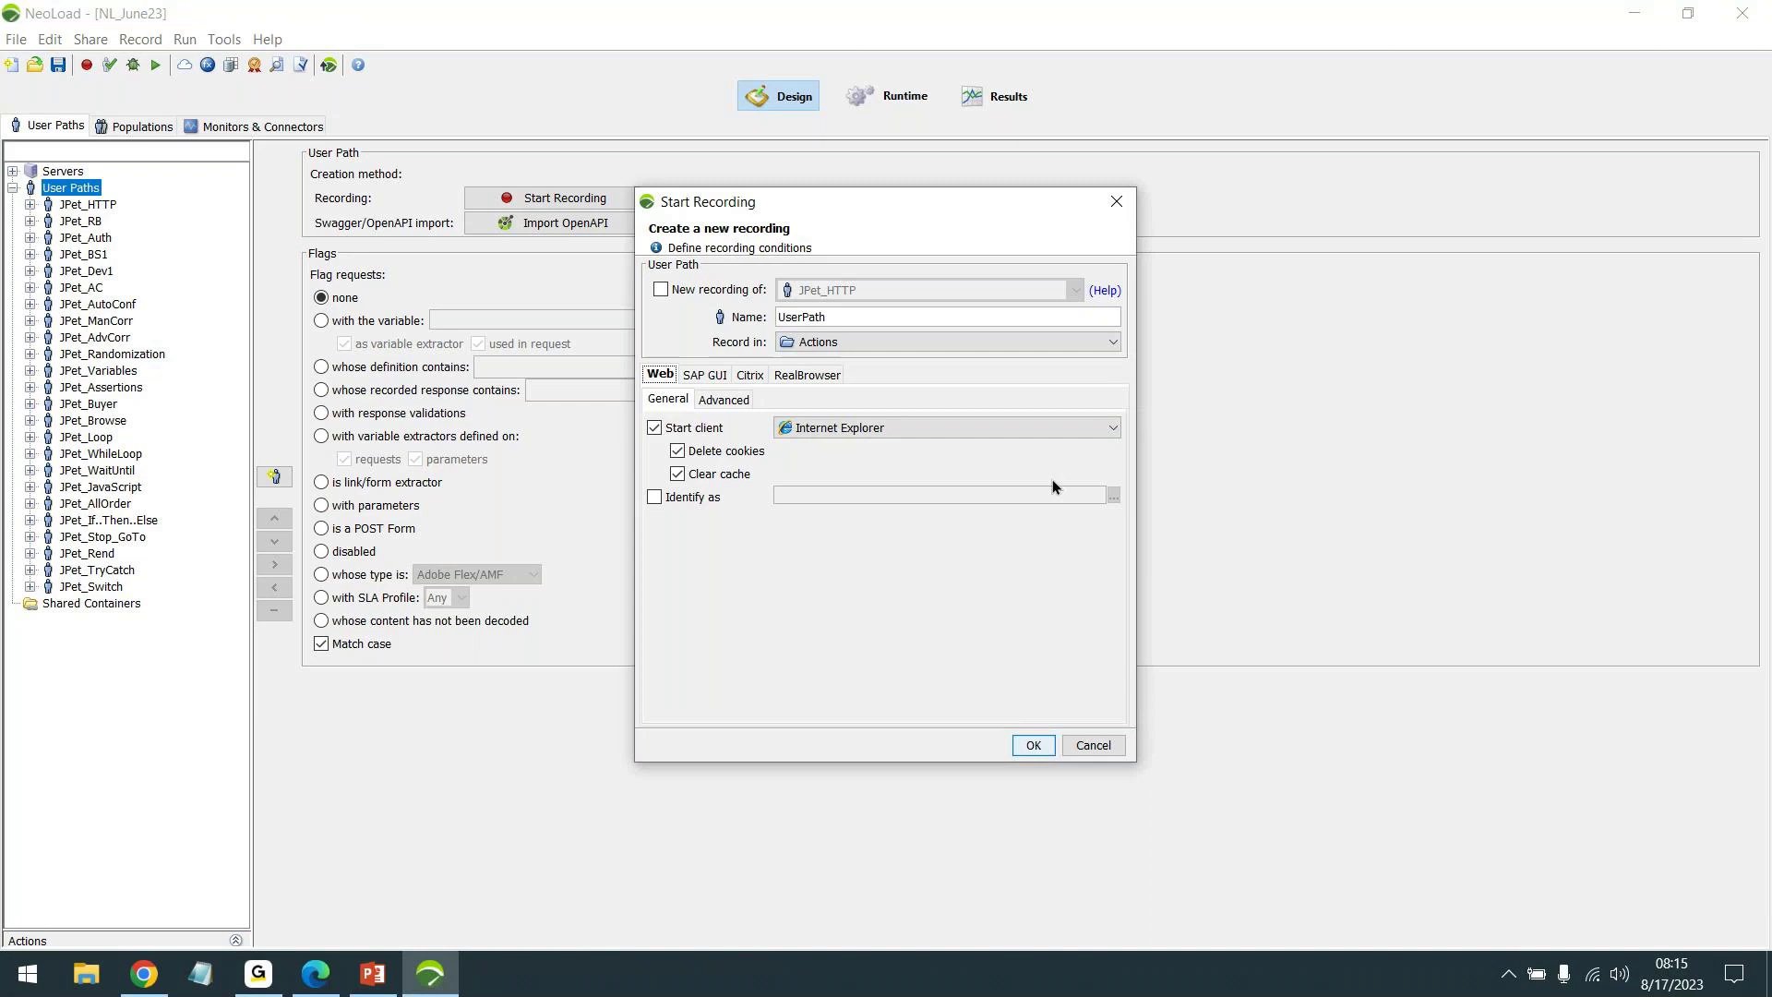
pyautogui.click(1106, 746)
pyautogui.click(77, 191)
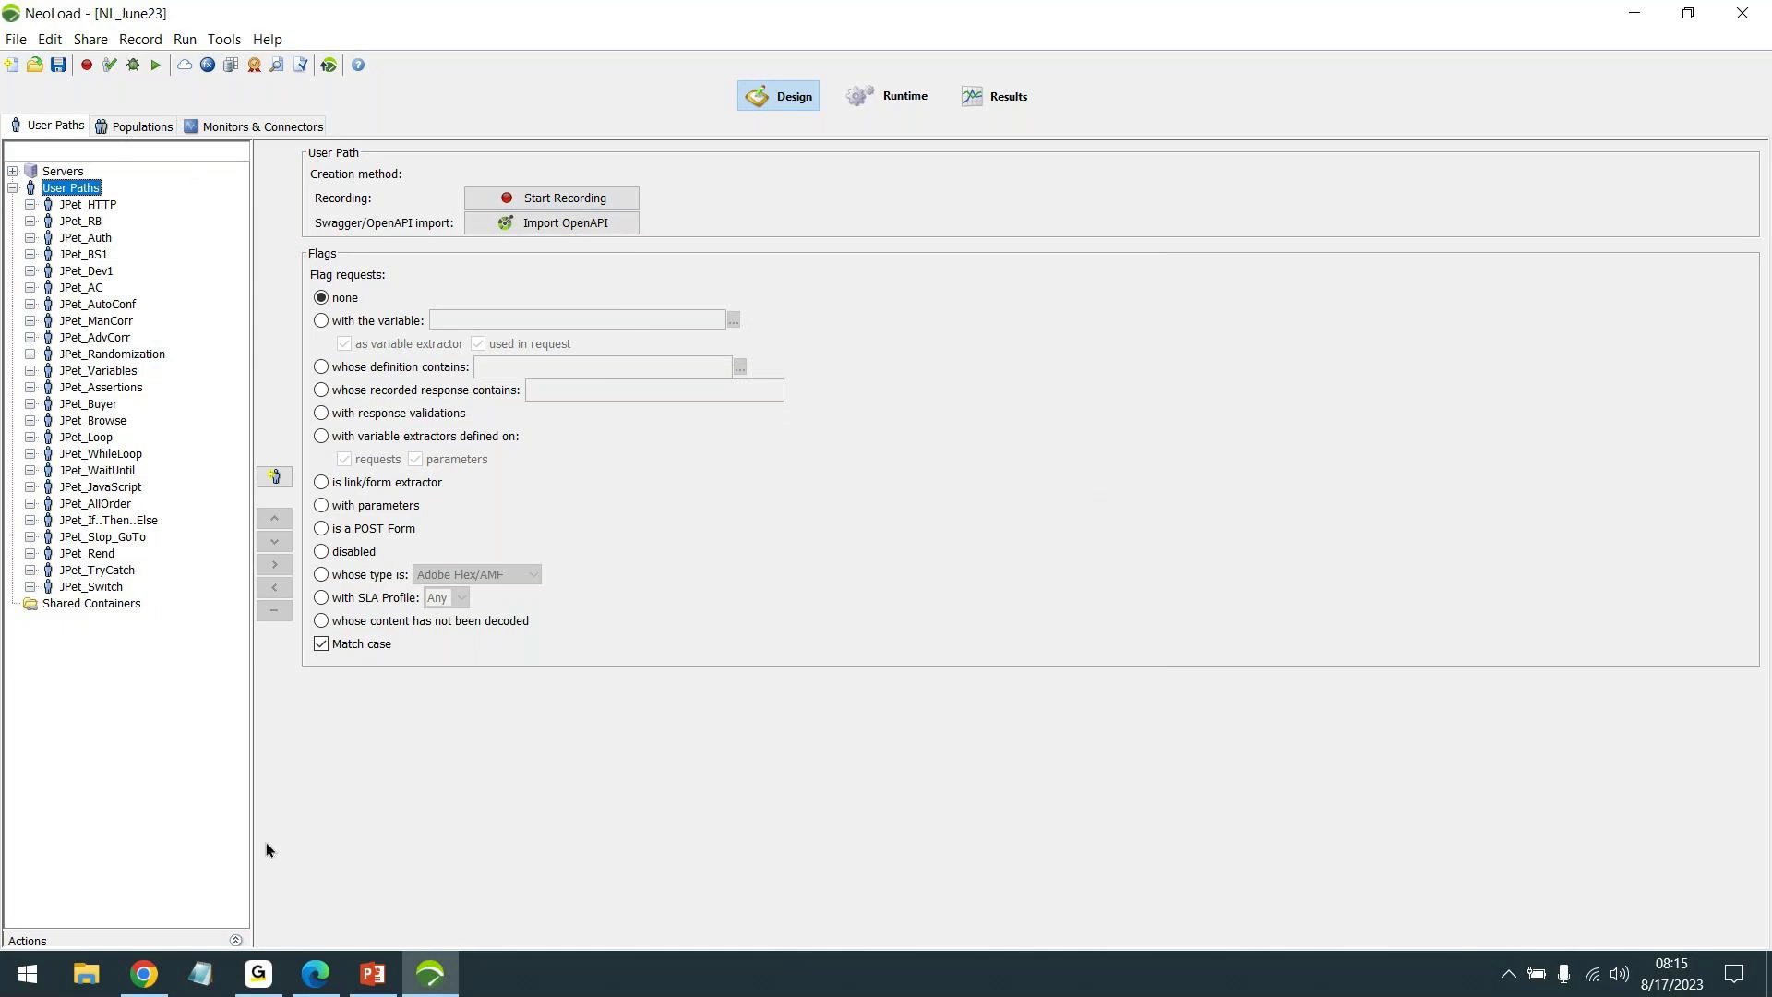
# Create a new project named Aug_23 in the default NeoLoad Projects directory, without sharing it
pyautogui.click(259, 976)
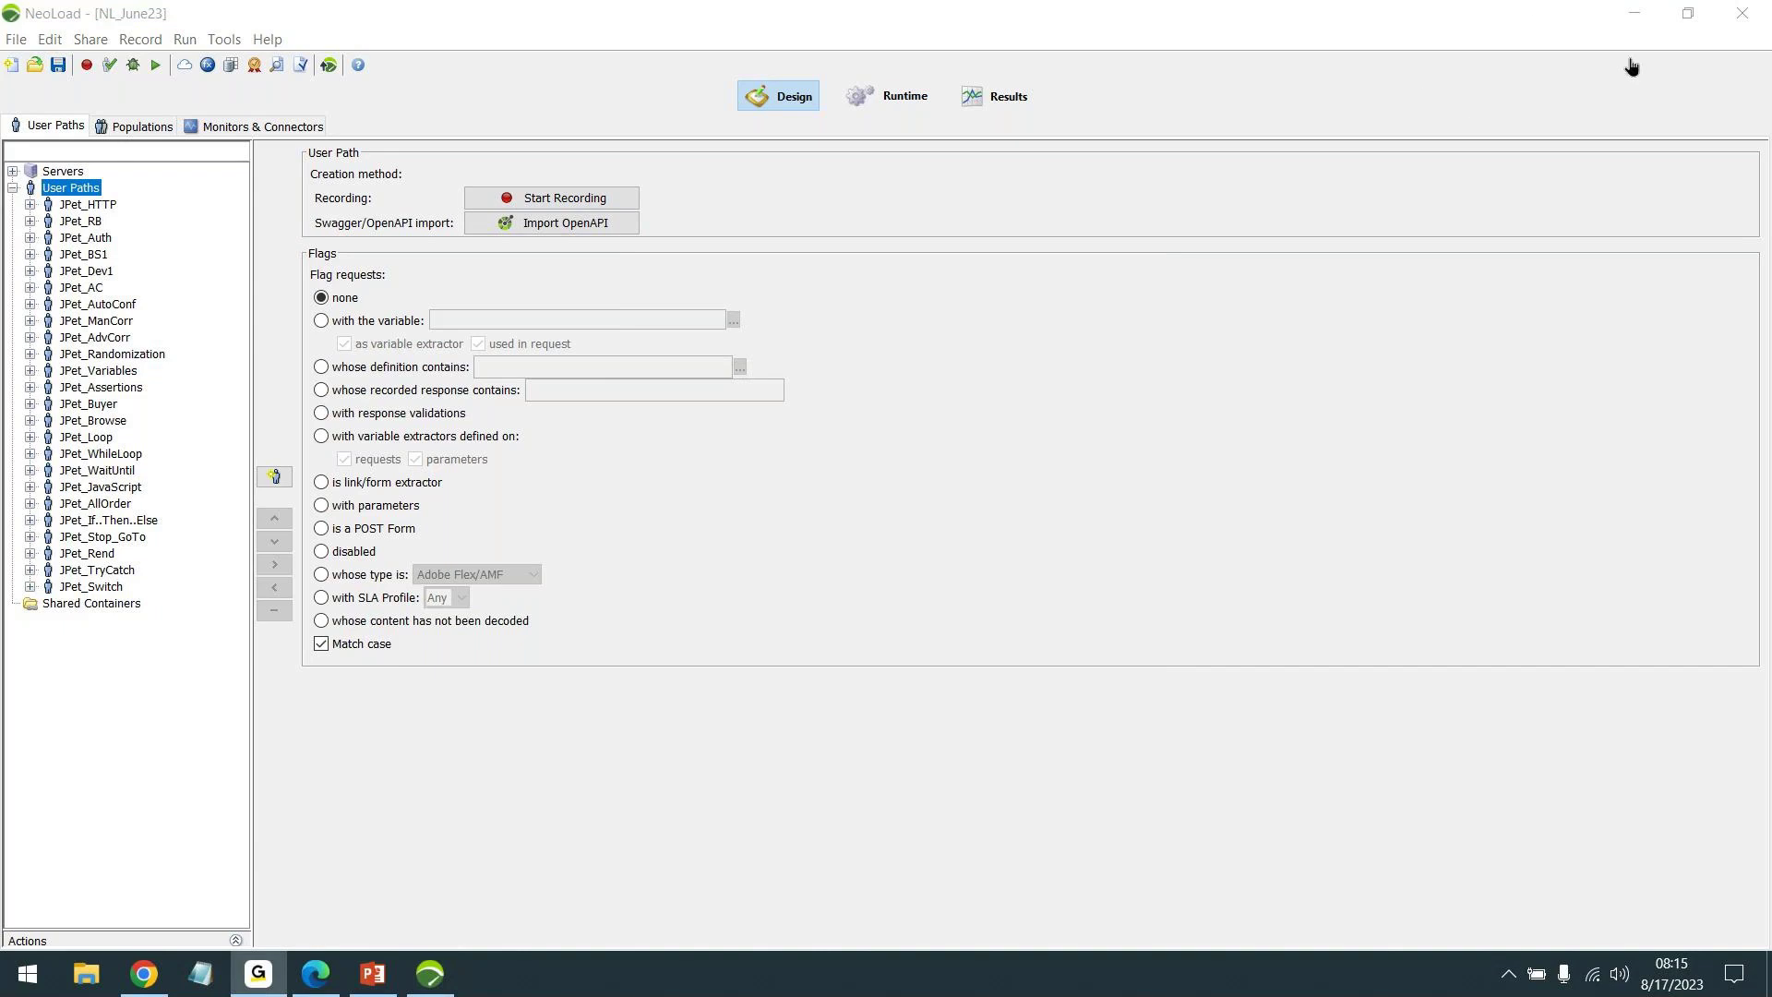
pyautogui.click(920, 384)
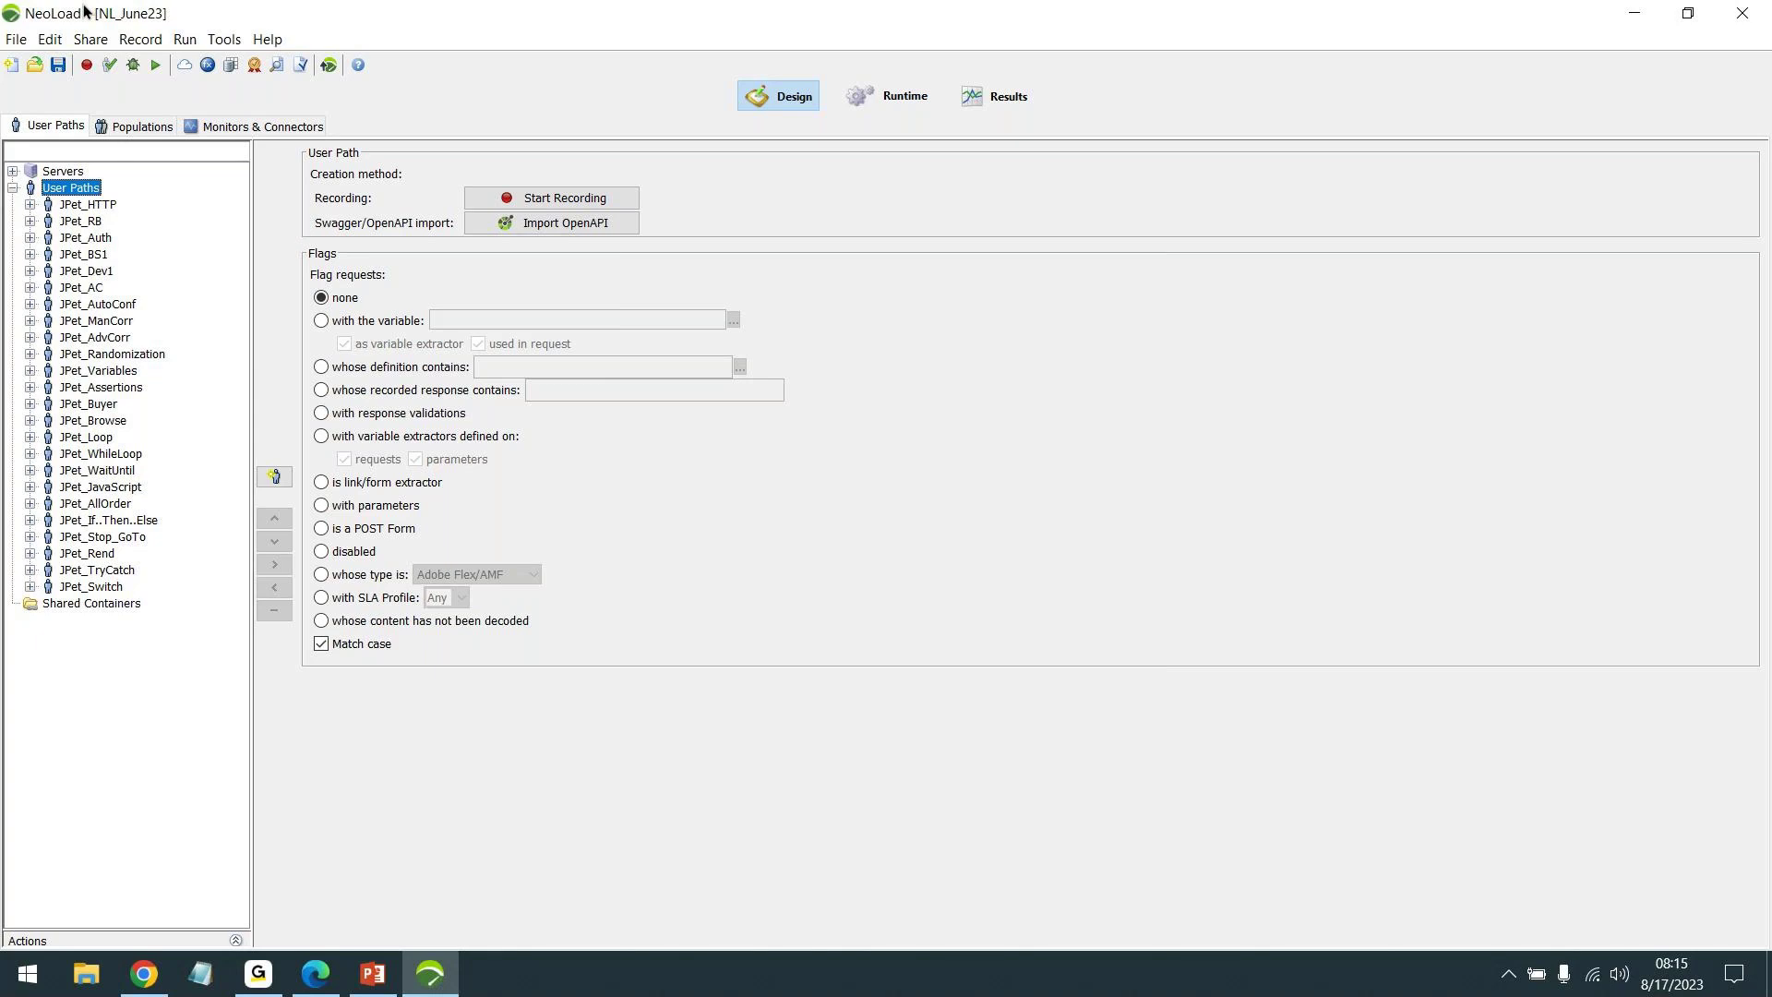
pyautogui.click(16, 38)
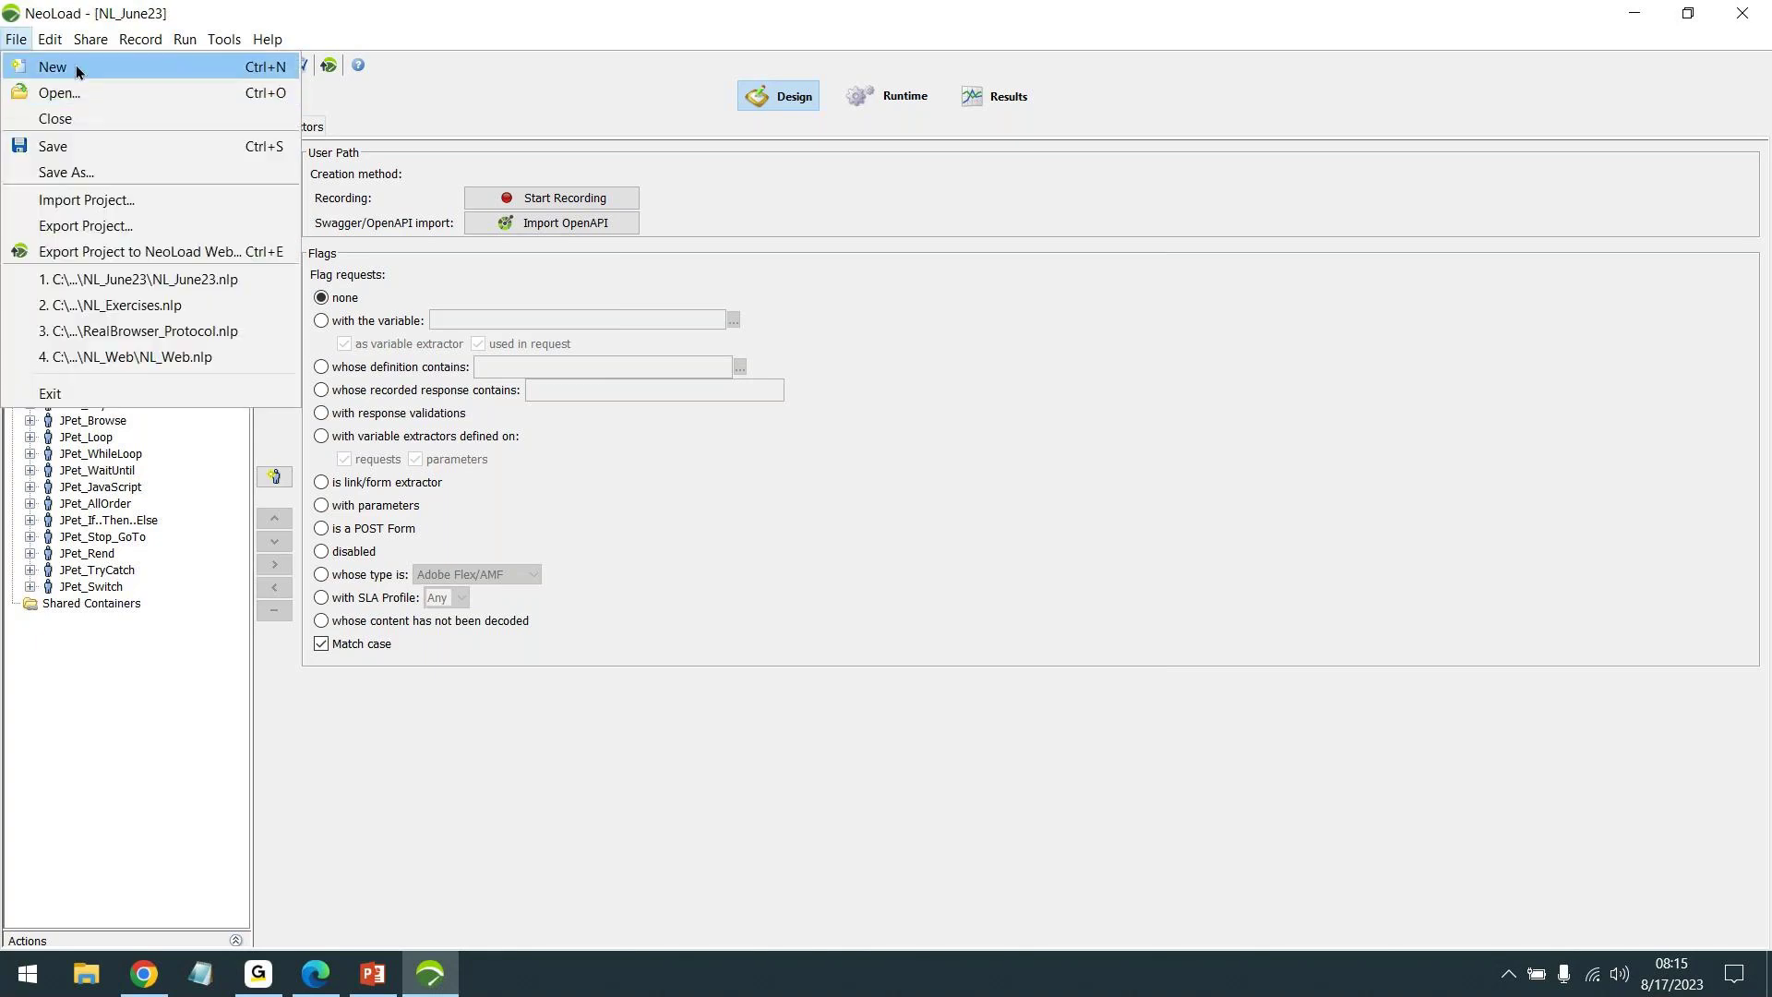
pyautogui.moveTo(269, 43)
pyautogui.click(700, 251)
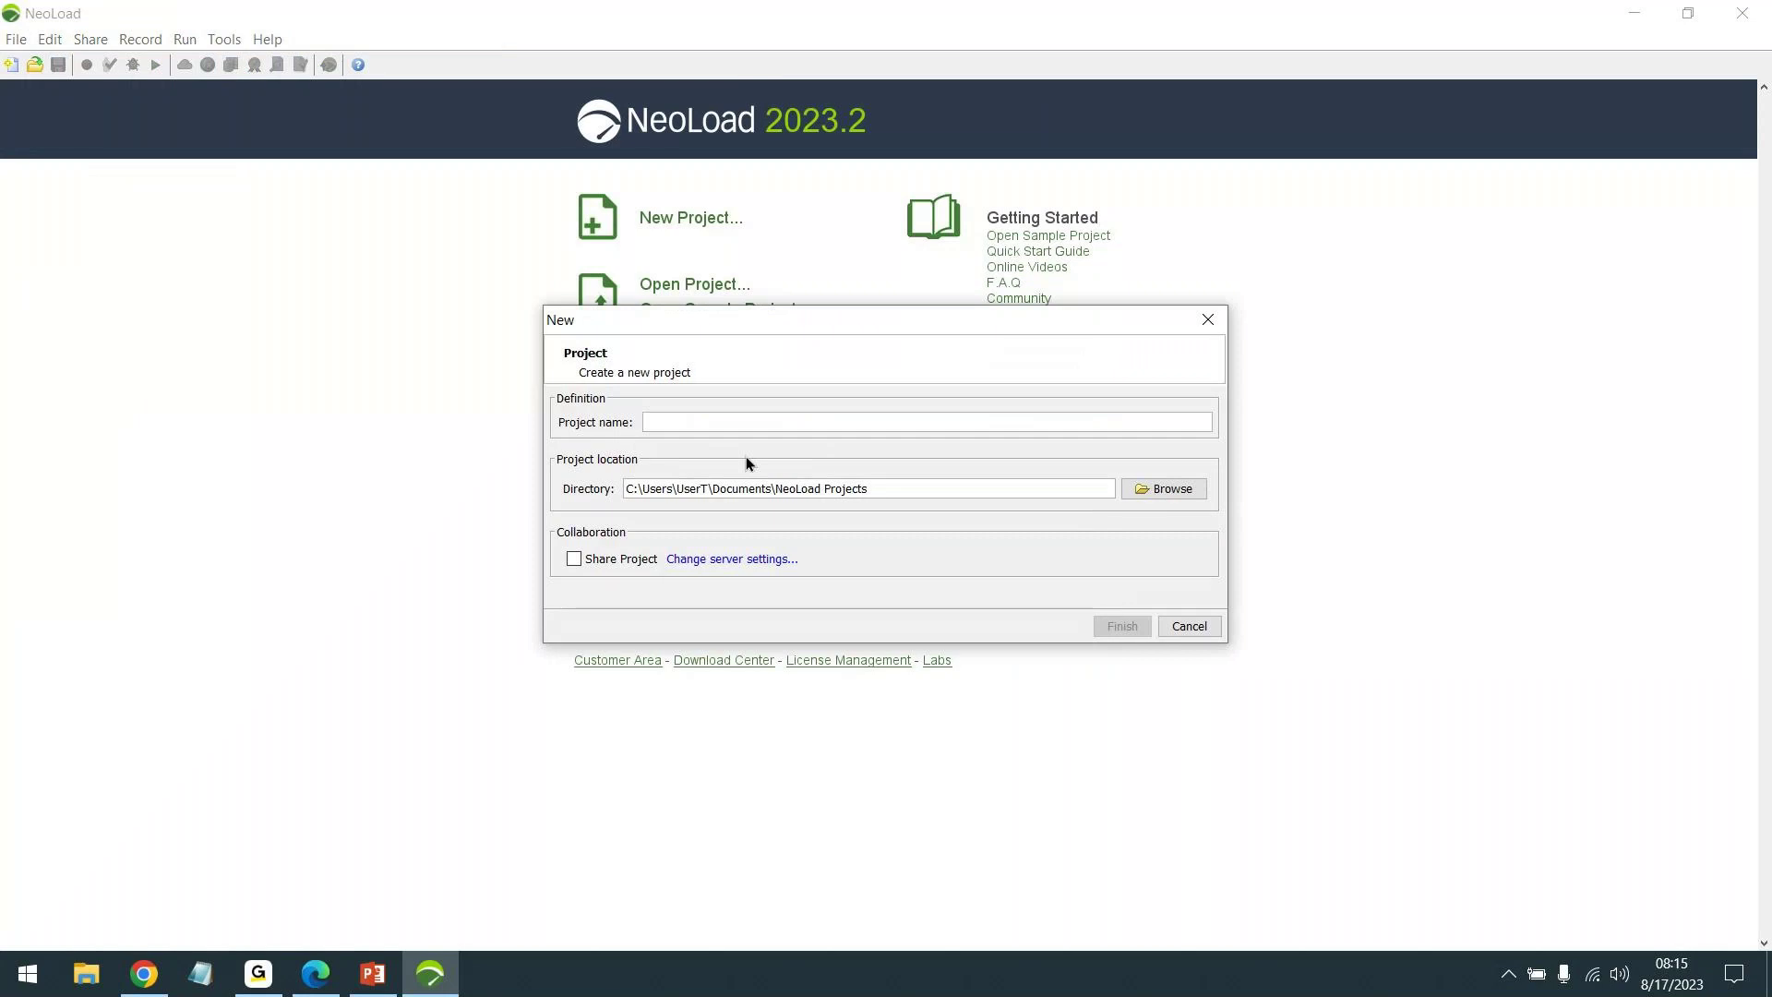
pyautogui.write('Aug_23')
pyautogui.click(1112, 628)
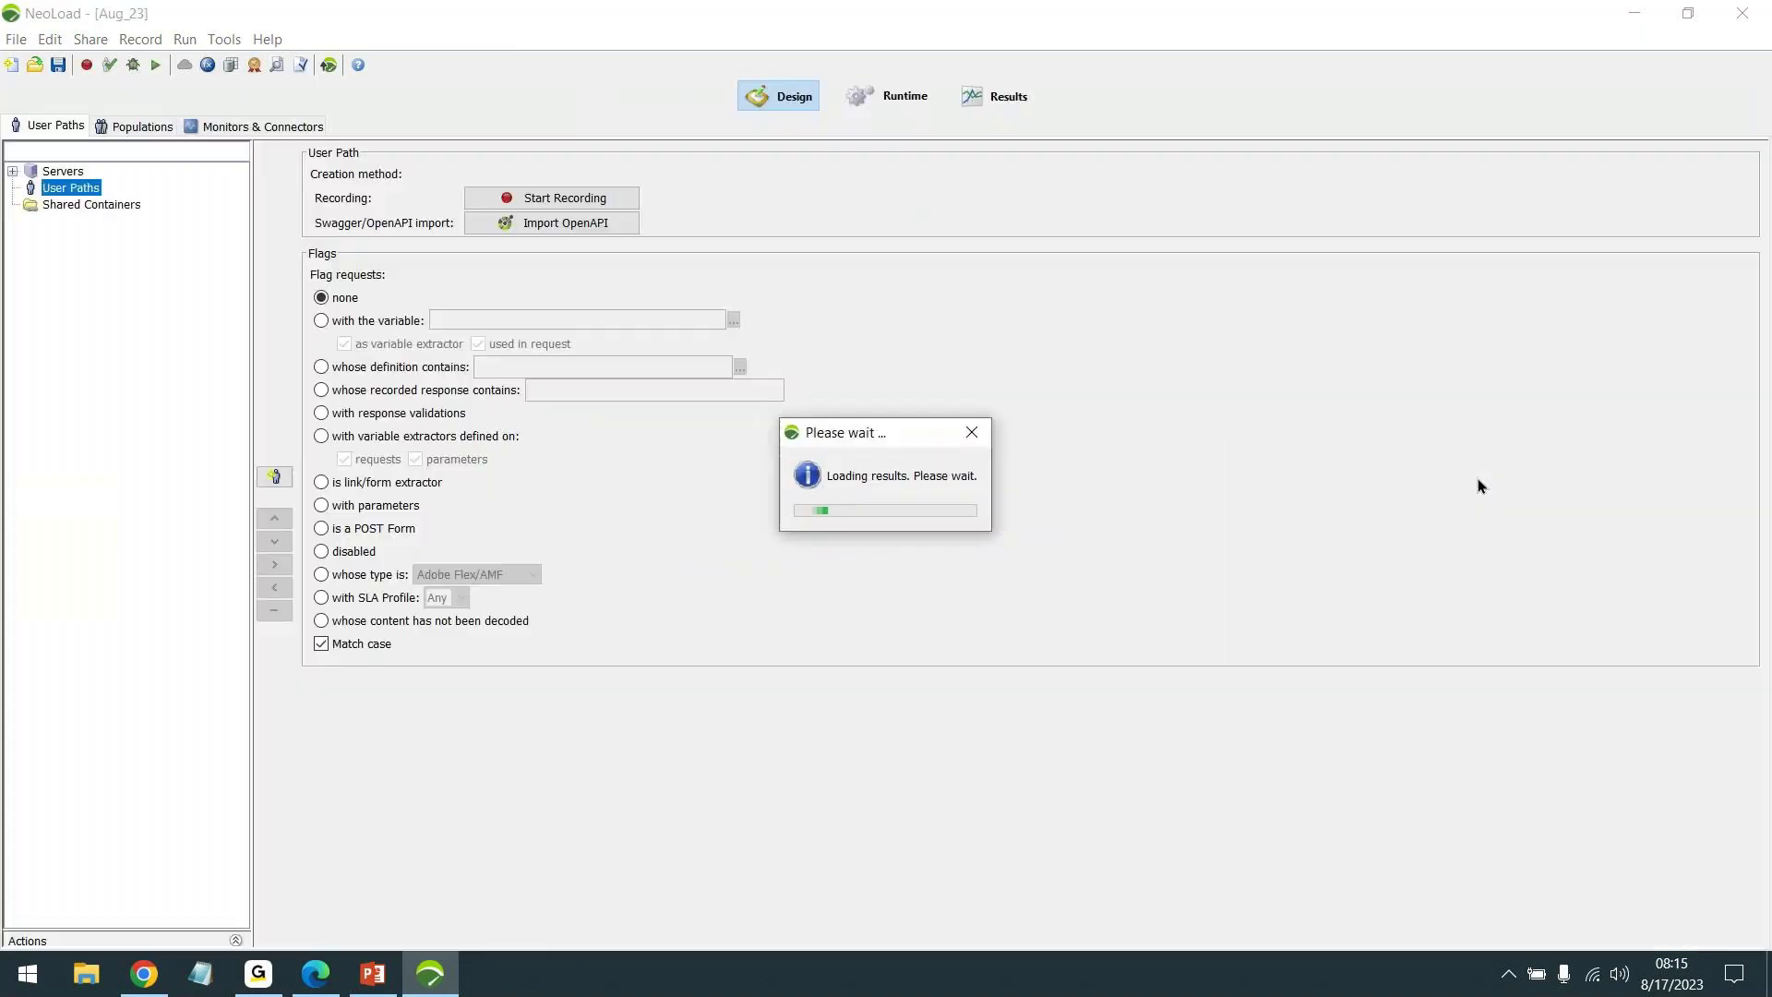
# View NeoLoad's version and license information, then close the About window
pyautogui.click(266, 41)
pyautogui.click(362, 308)
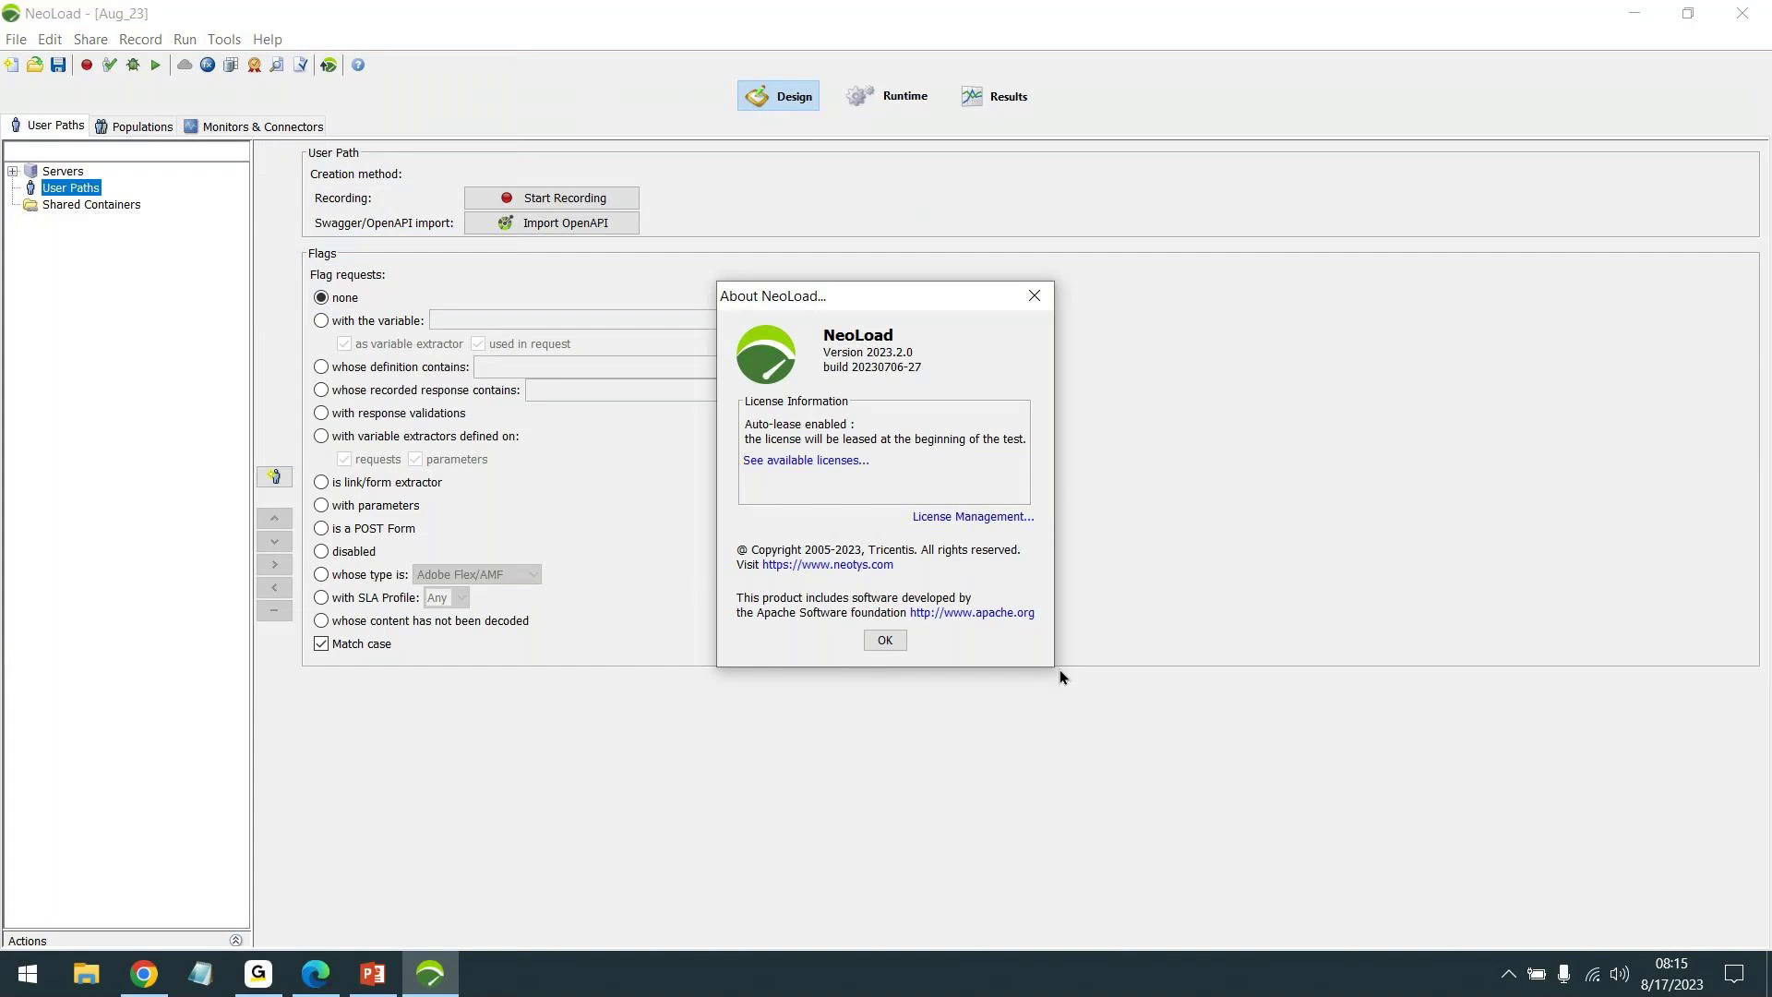
pyautogui.moveTo(902, 303); pyautogui.dragTo(1226, 220)
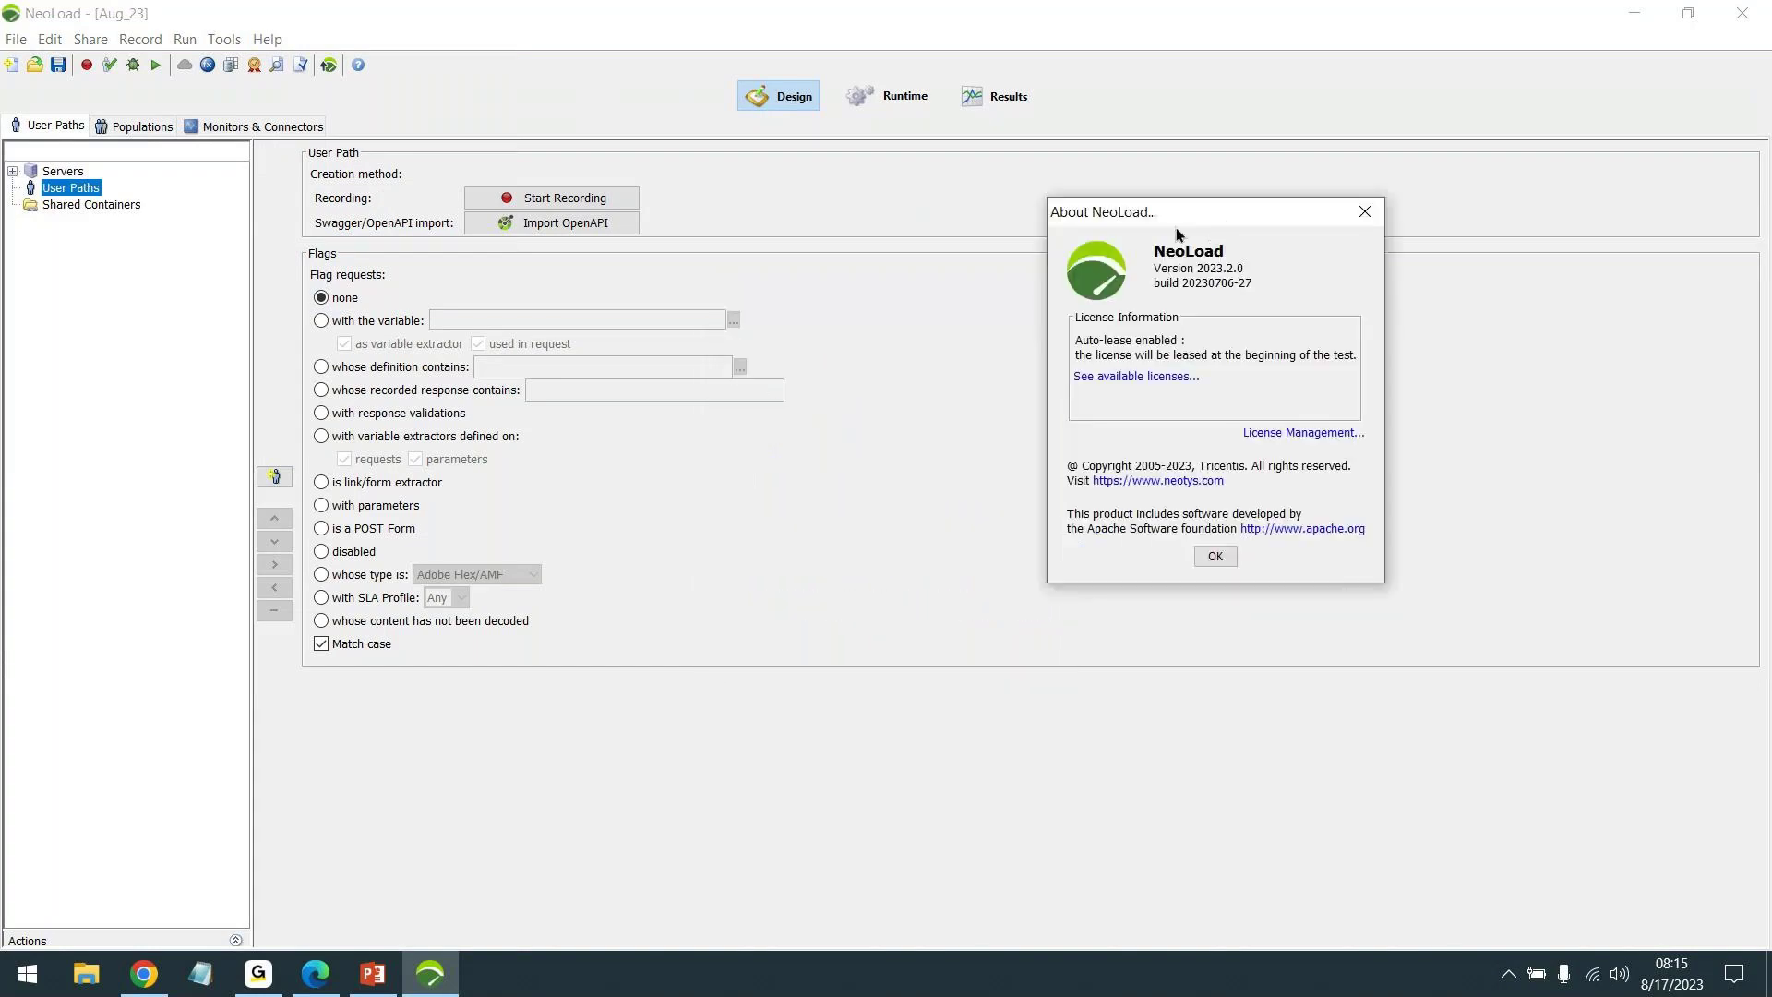
pyautogui.moveTo(1153, 214); pyautogui.dragTo(1028, 215)
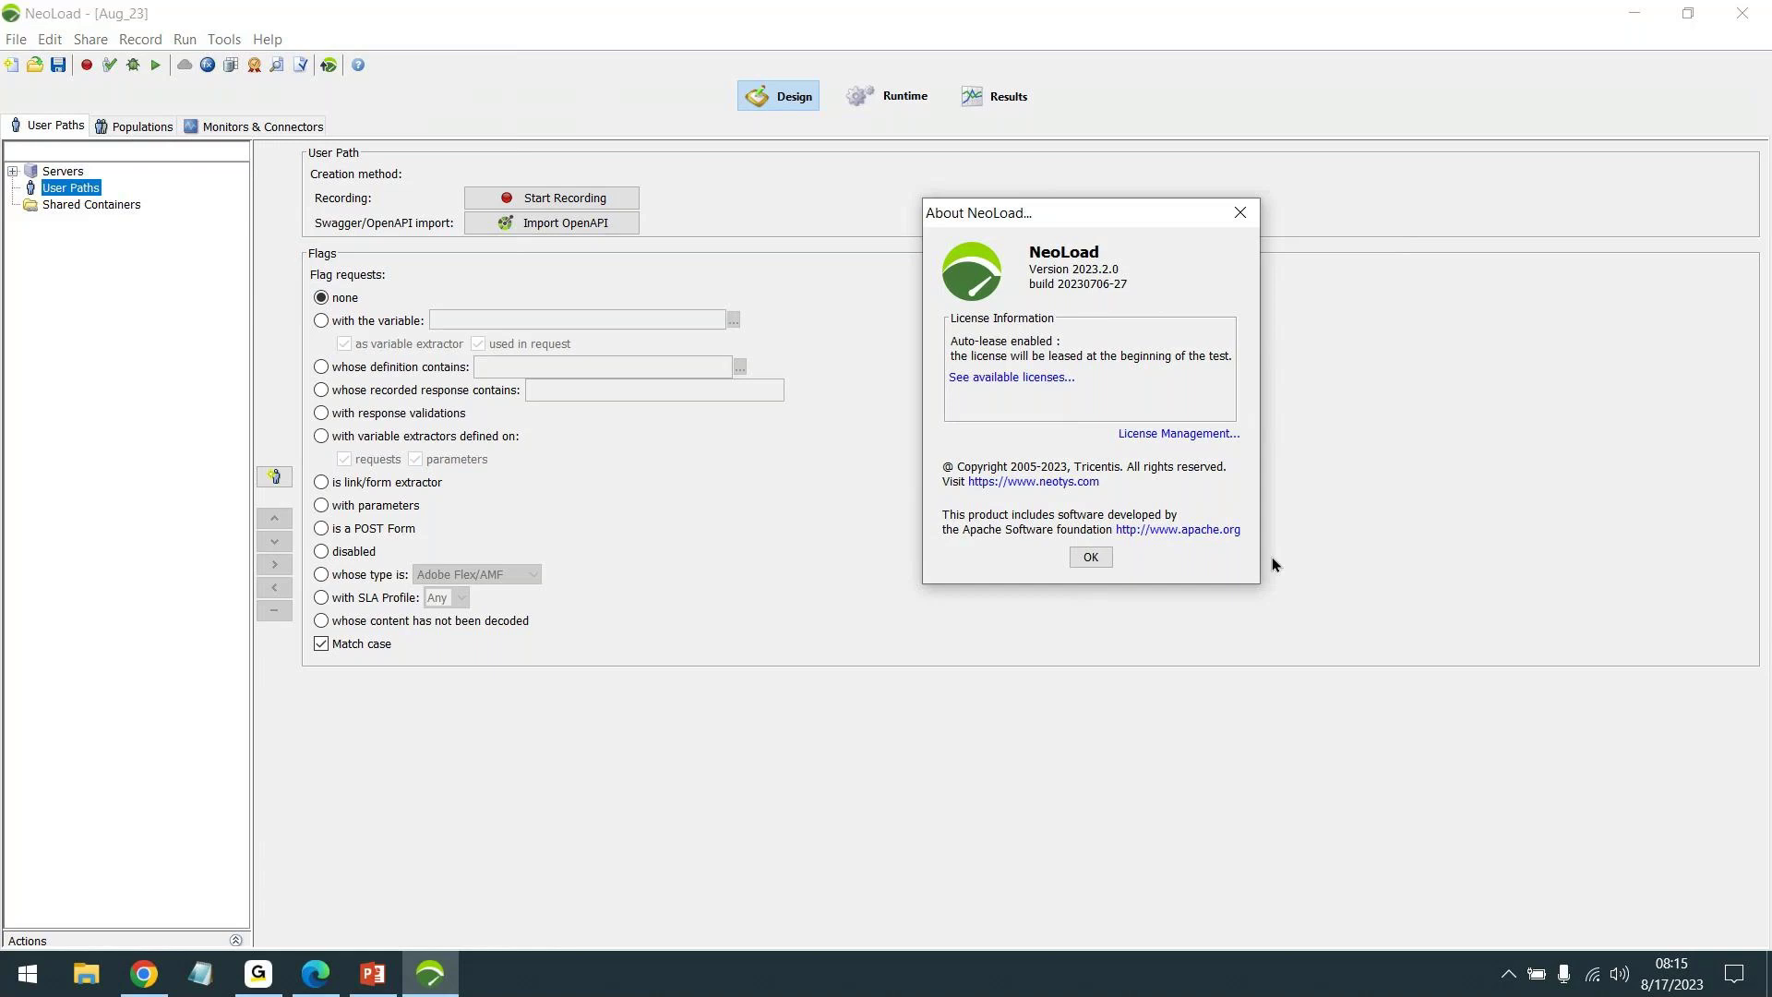
pyautogui.click(1075, 557)
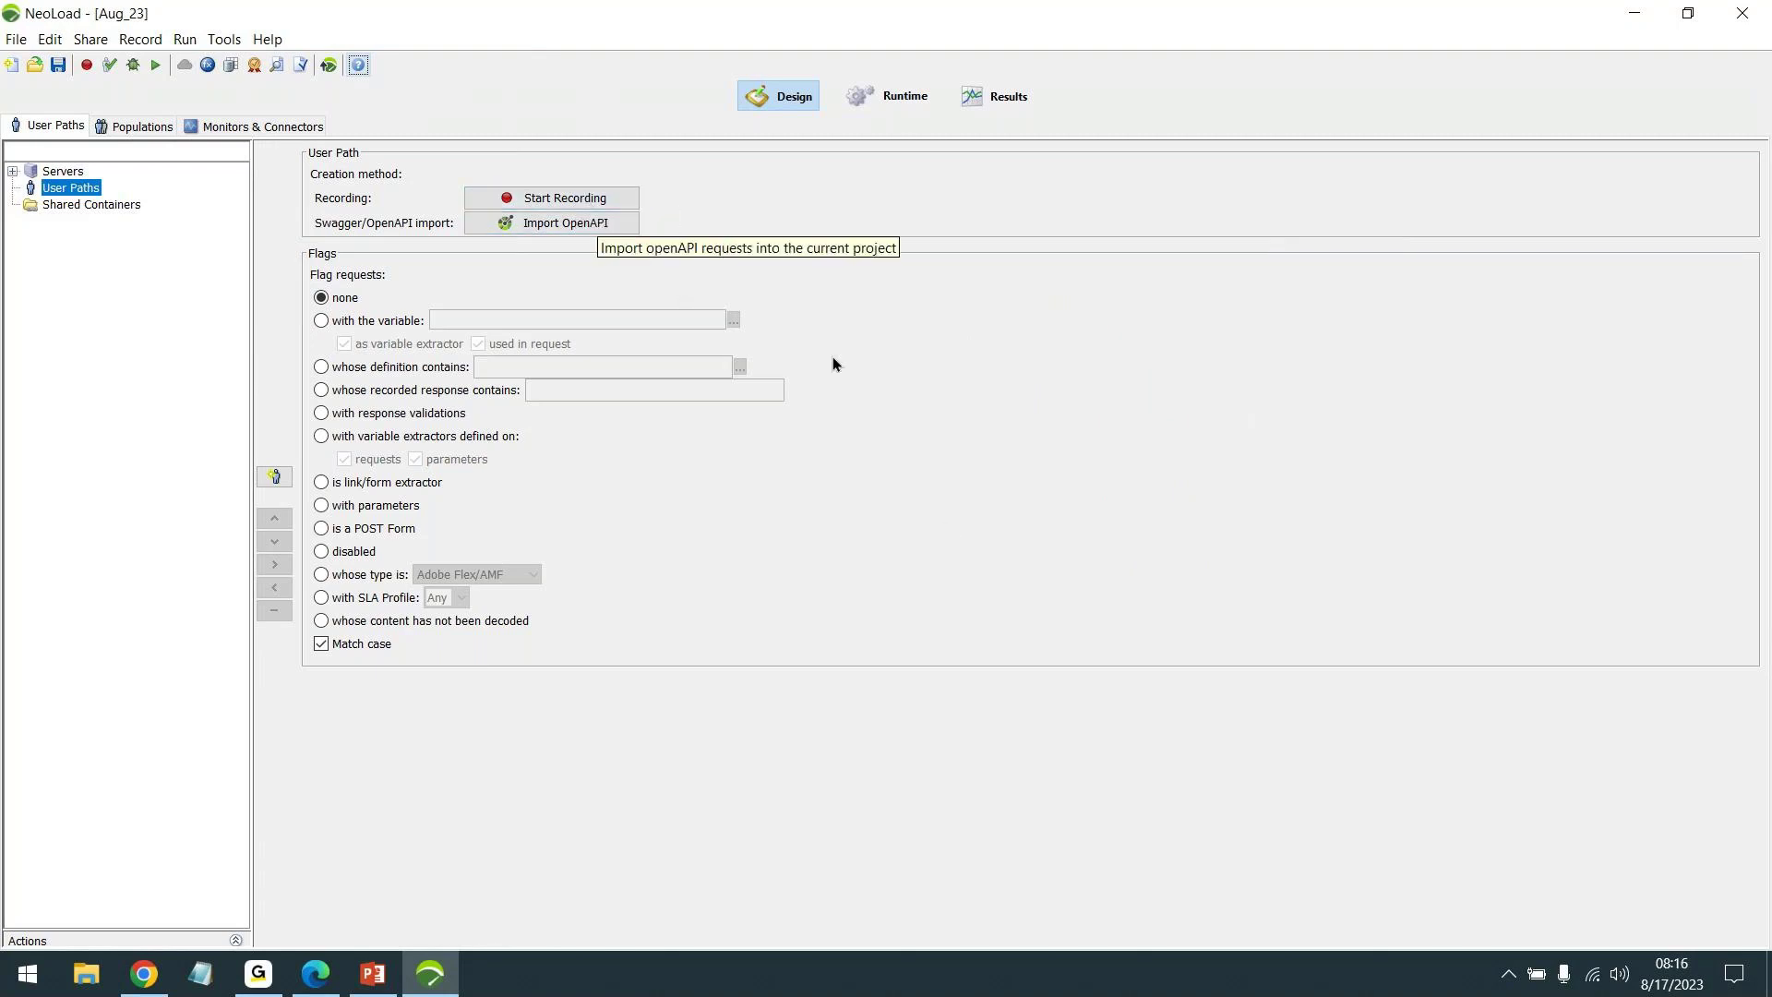
# Set up a new web recording for a user path named JPet_HTTP with Google Chrome as the start client
pyautogui.click(591, 196)
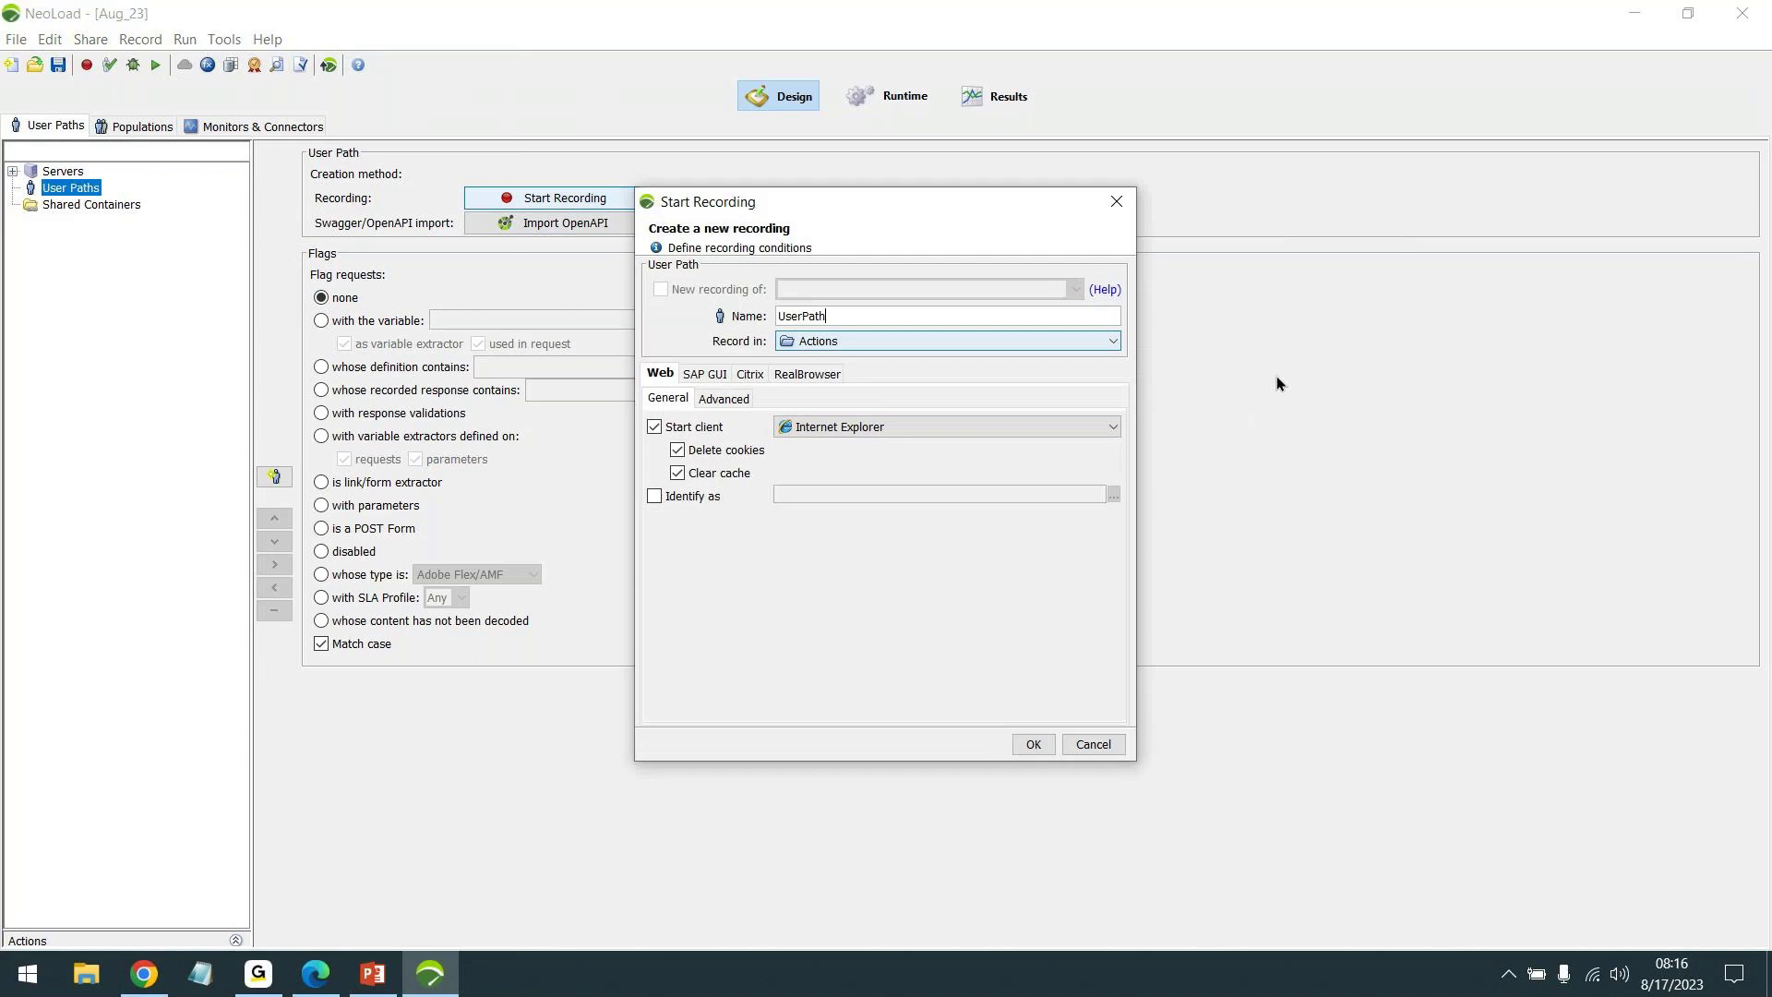
pyautogui.doubleClick(866, 323)
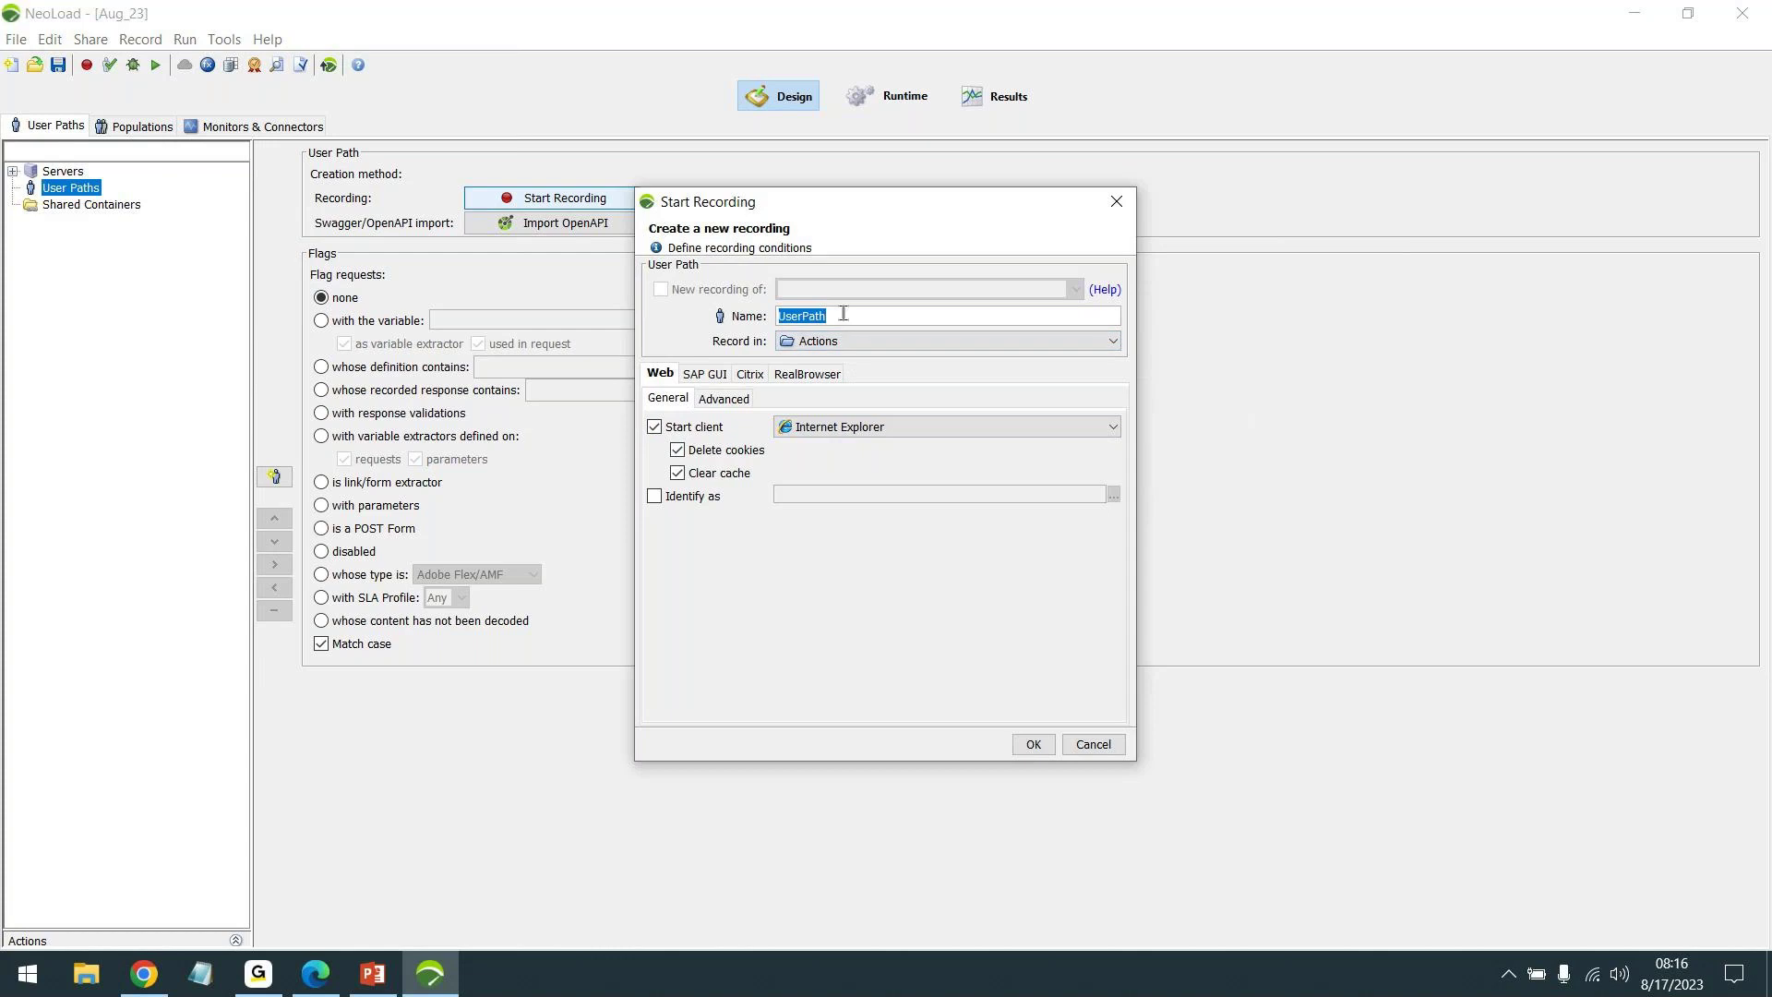
pyautogui.write('JPet_HTTP')
pyautogui.click(854, 427)
pyautogui.click(849, 498)
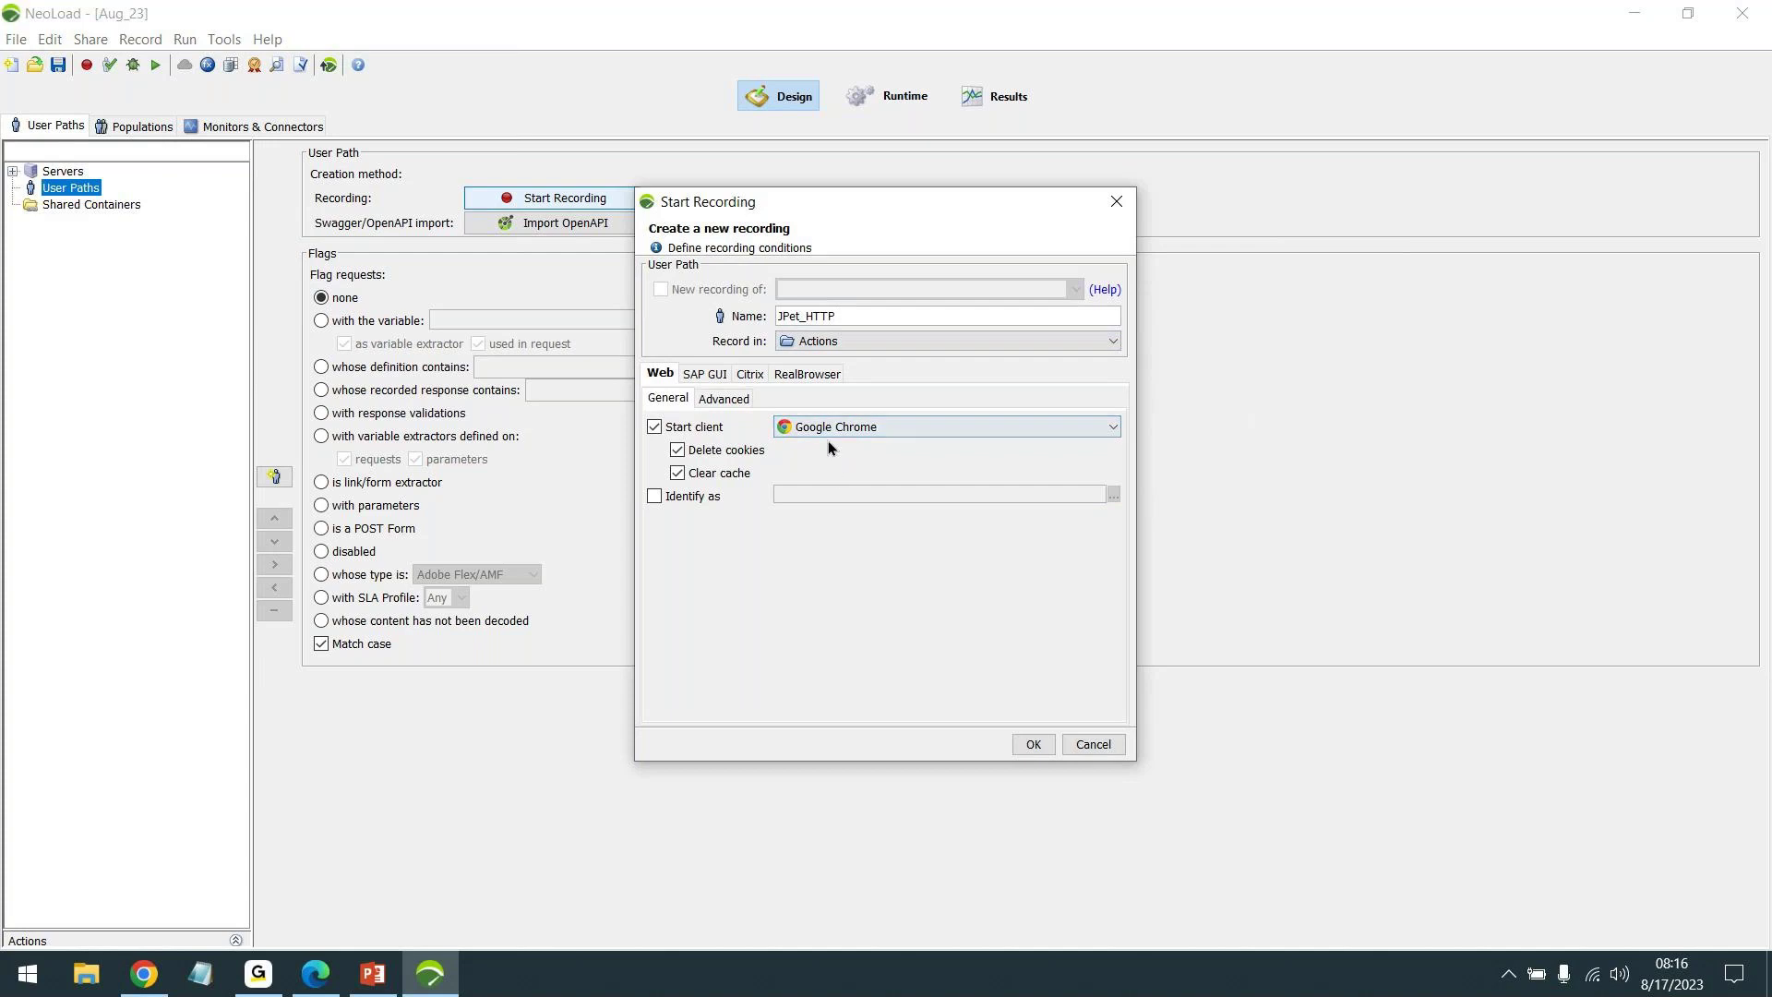
pyautogui.moveTo(143, 973)
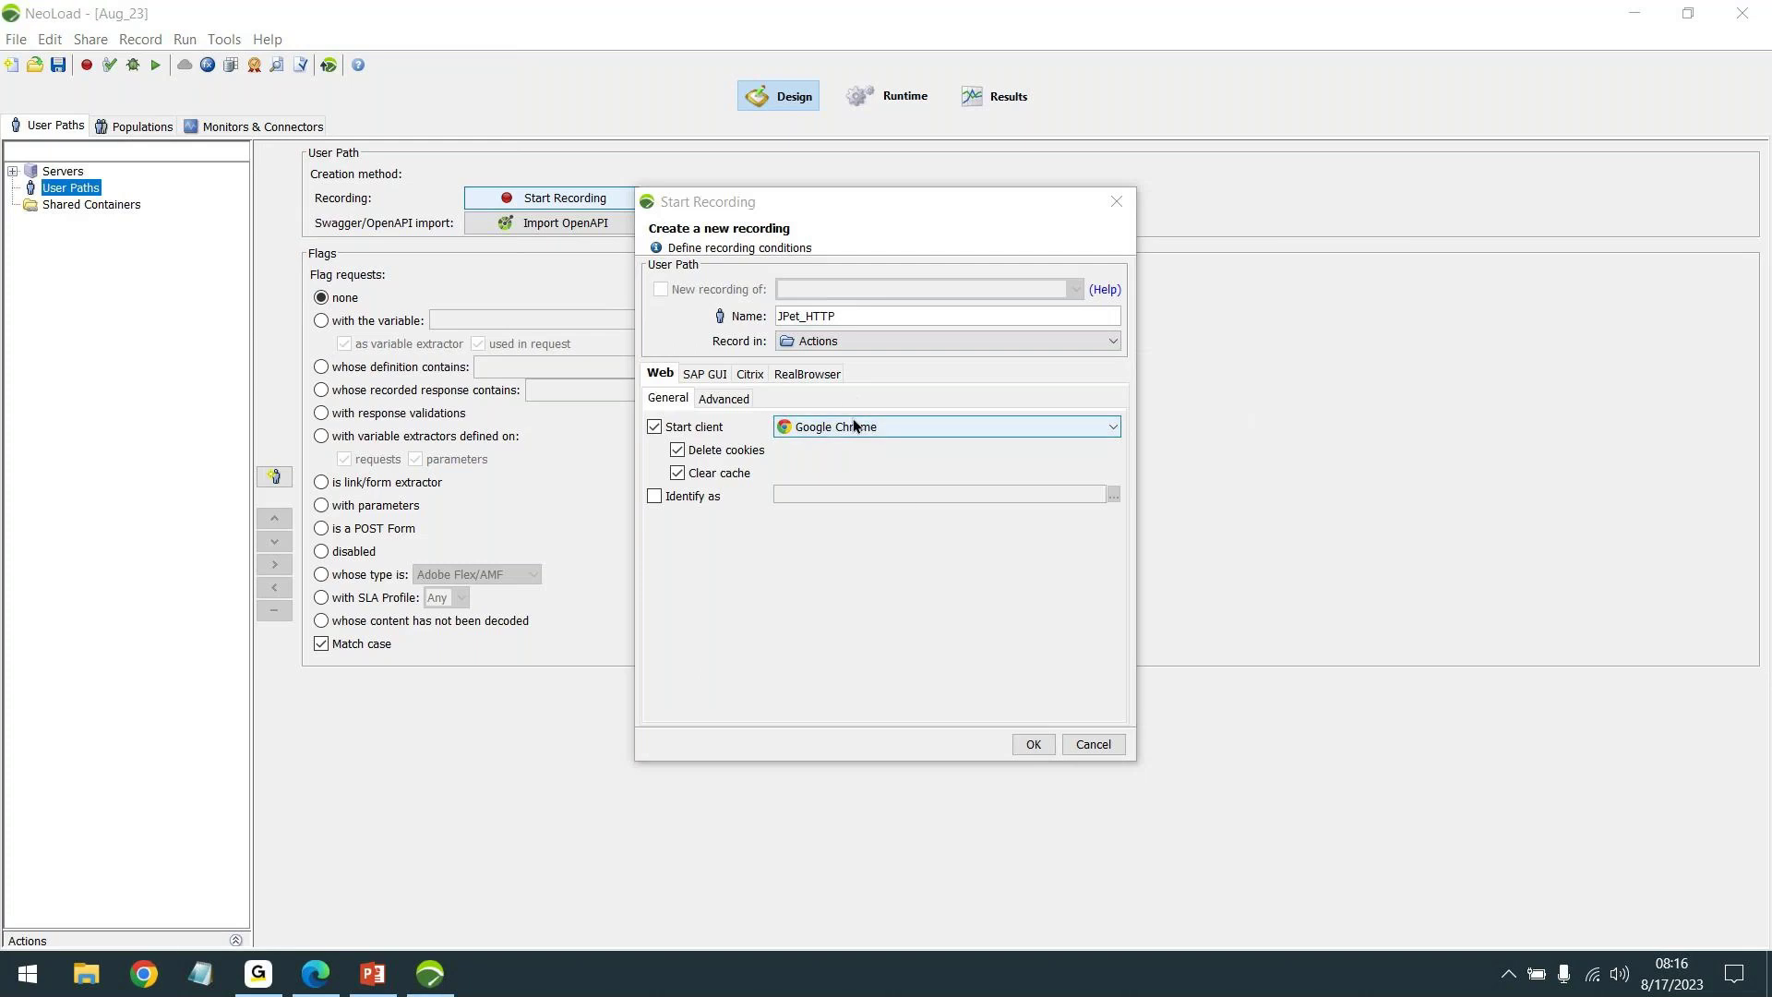
pyautogui.click(913, 426)
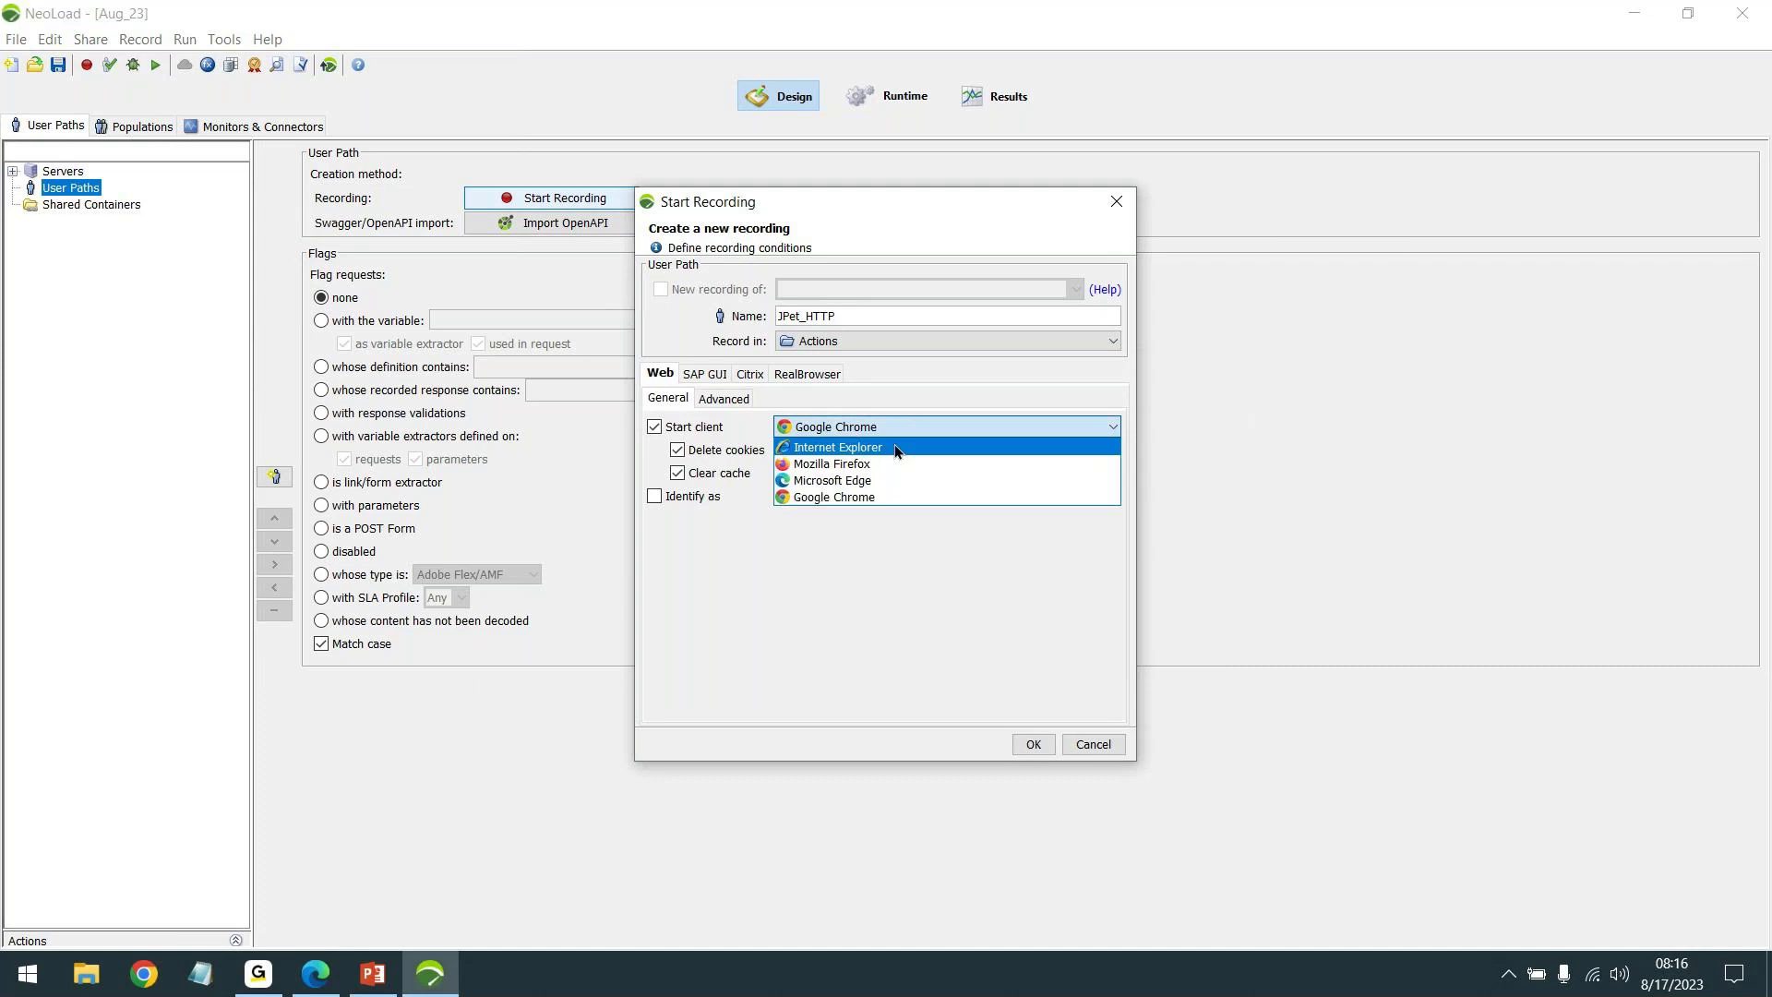
pyautogui.click(868, 496)
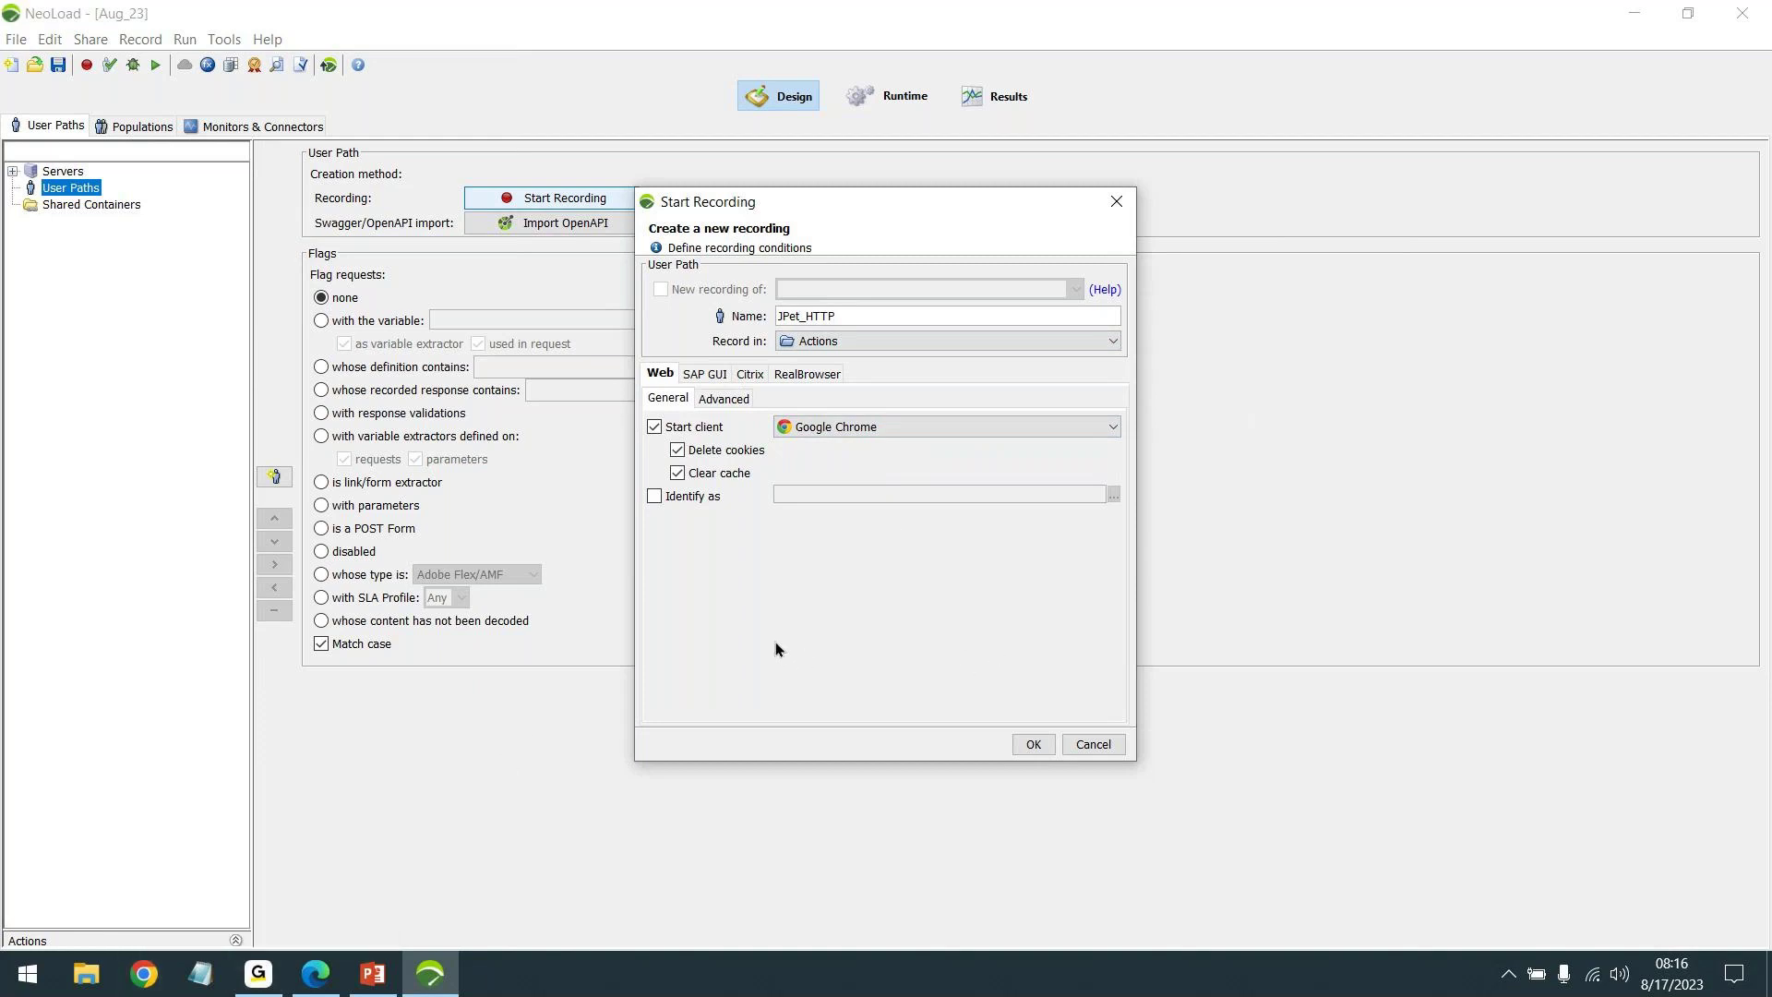
# Start the JPet_HTTP recording and continue past the proxy setting notice
pyautogui.click(1034, 745)
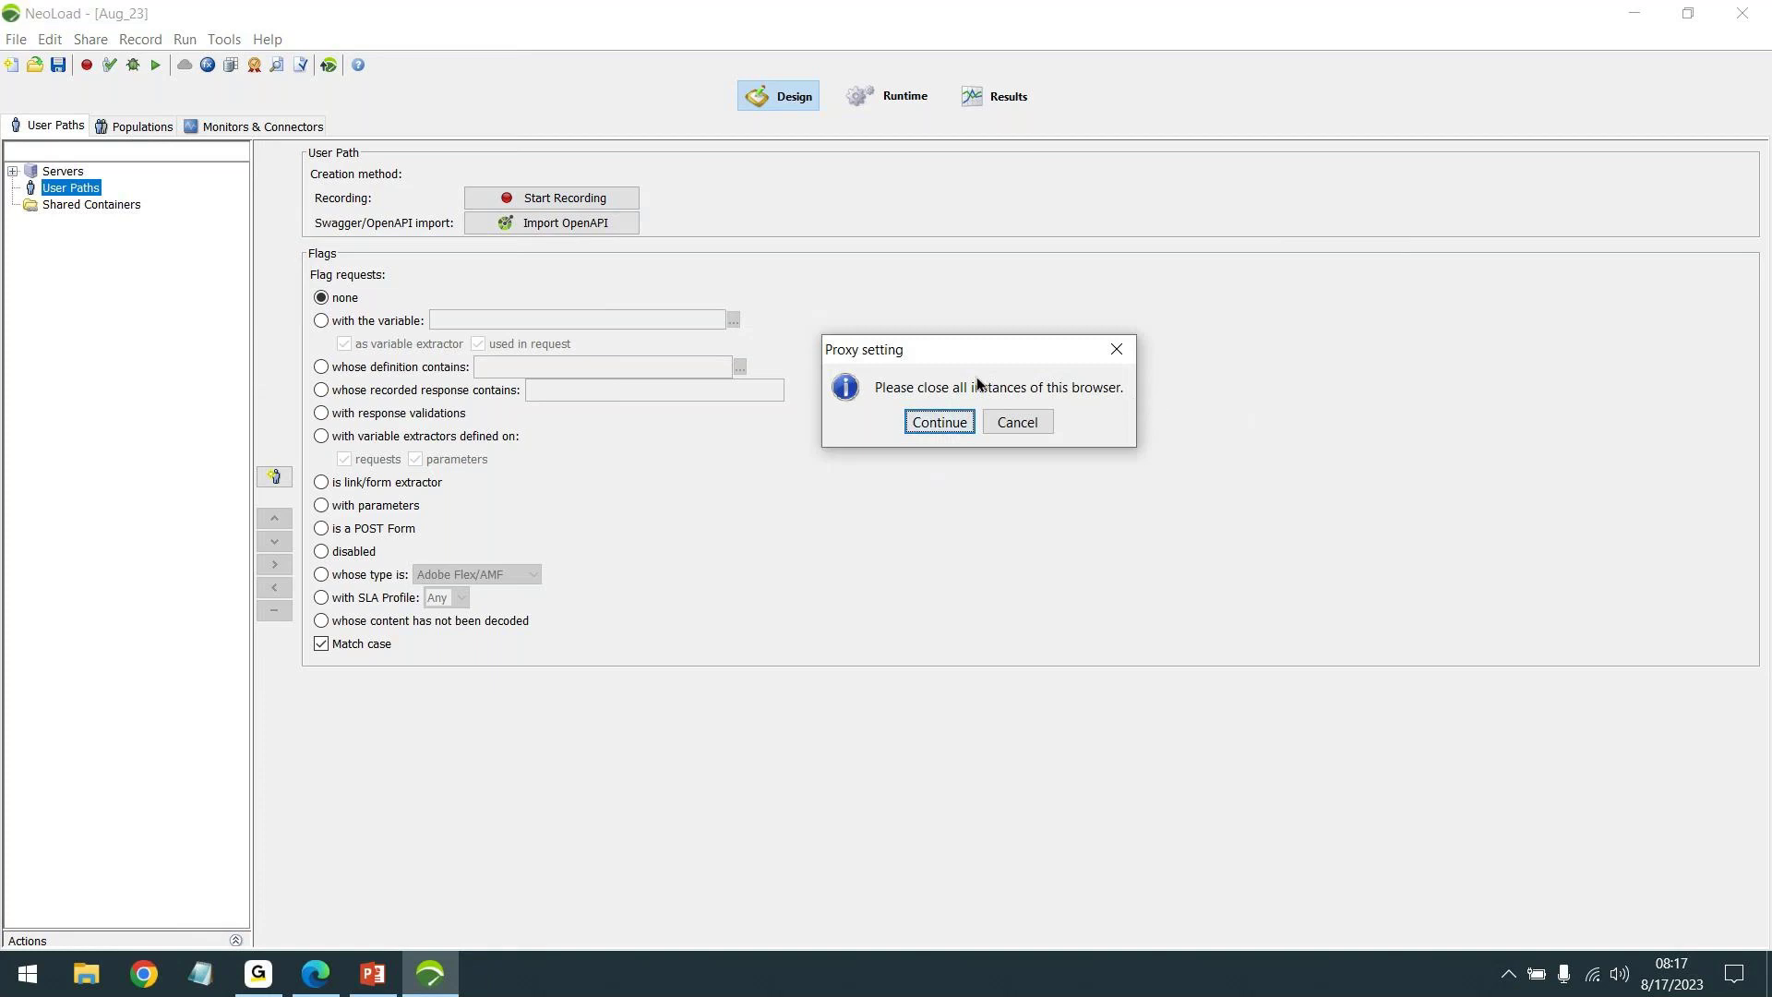
pyautogui.moveTo(923, 355); pyautogui.dragTo(872, 426)
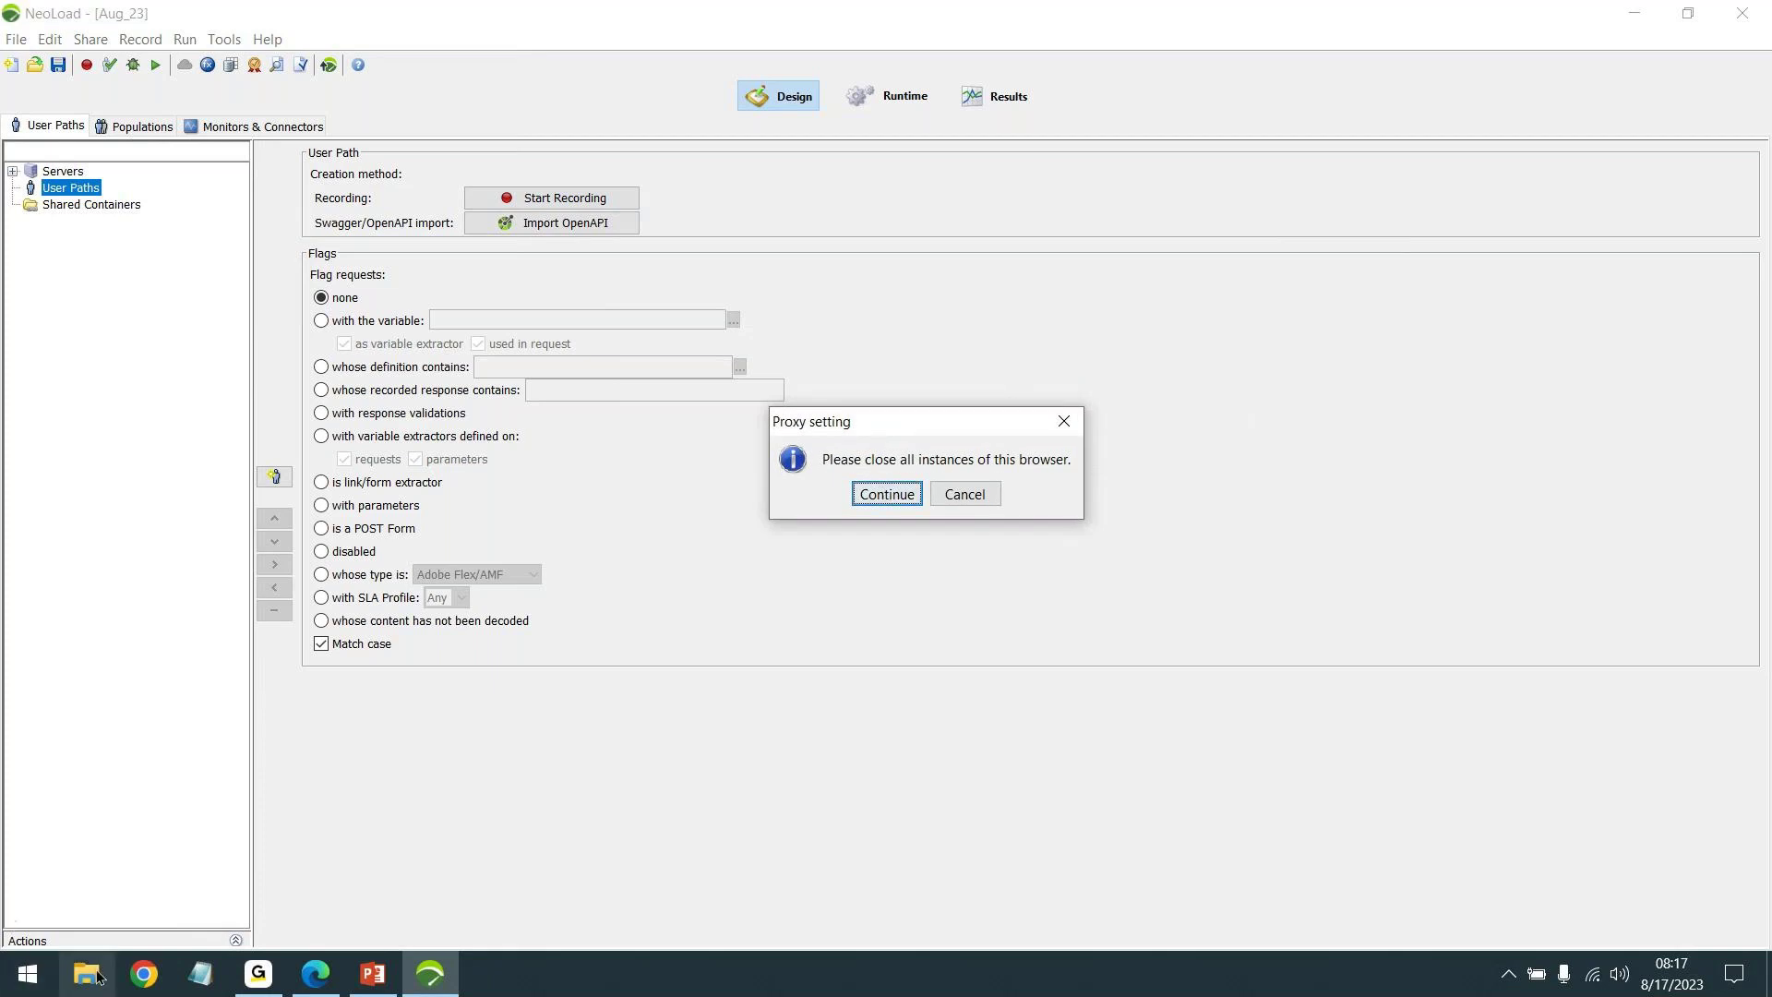
pyautogui.click(887, 496)
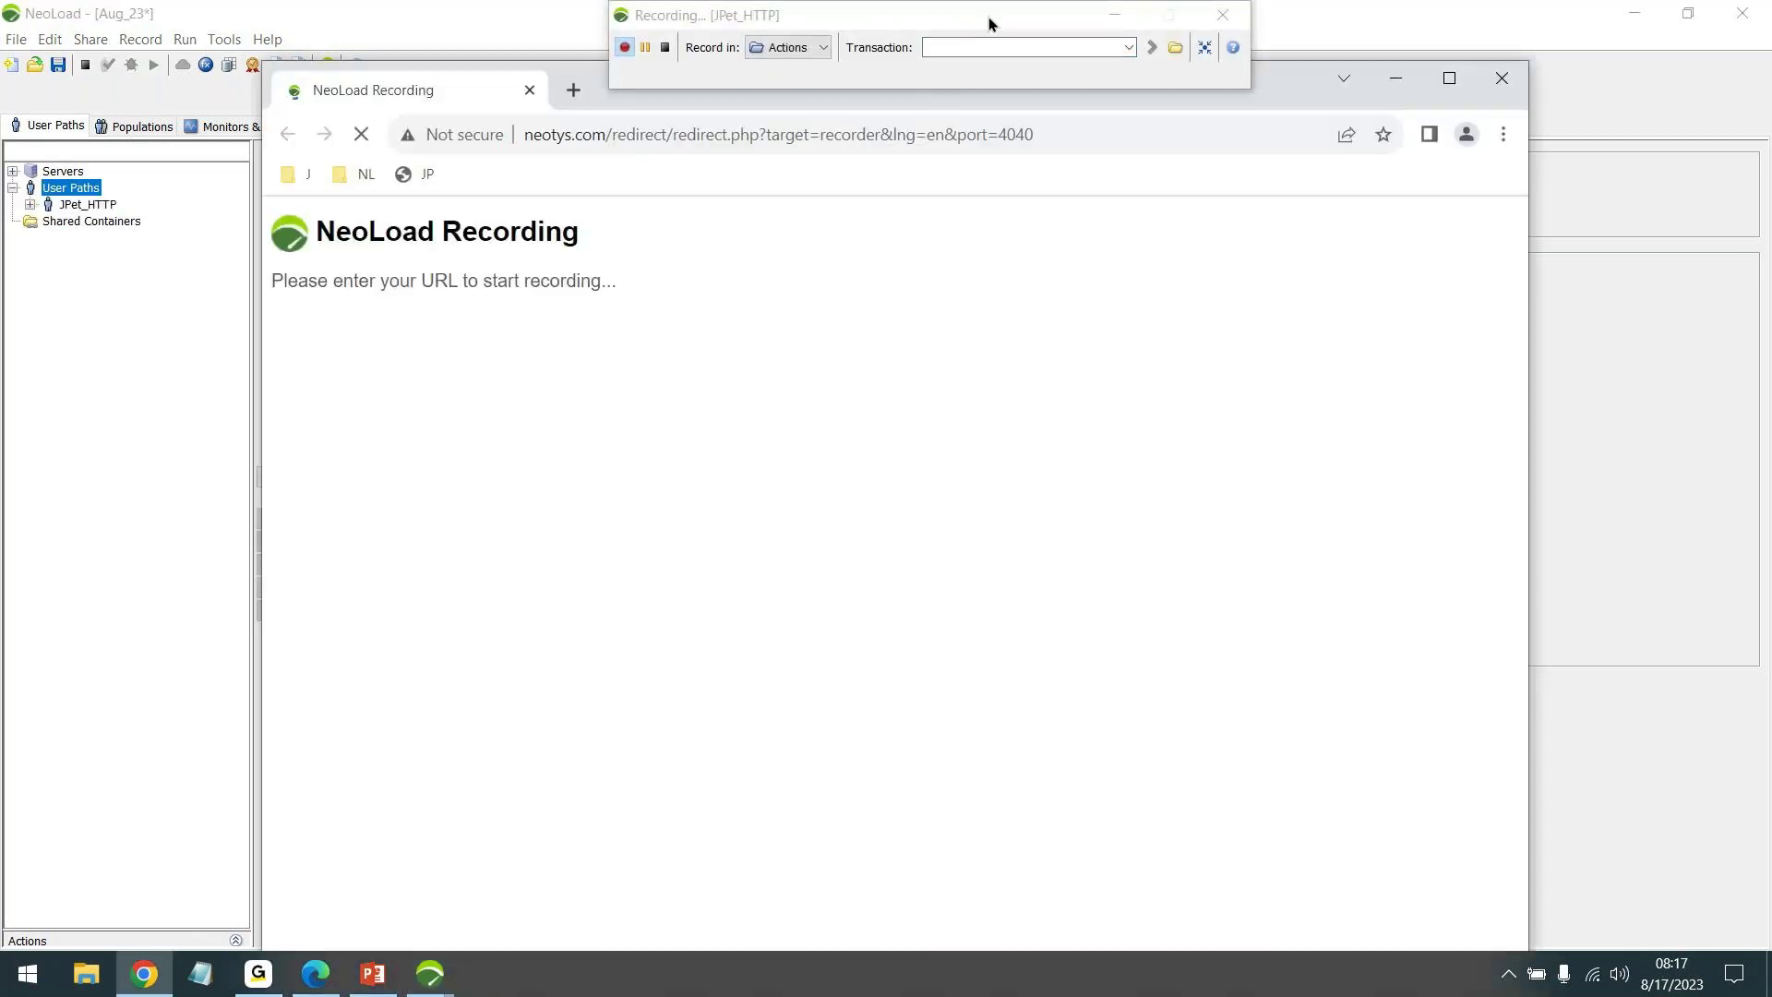
# Maximize the NeoLoad Recording browser window and place the recording toolbar beside the last recorded URL links
pyautogui.moveTo(992, 27); pyautogui.dragTo(1392, 309)
pyautogui.click(1449, 78)
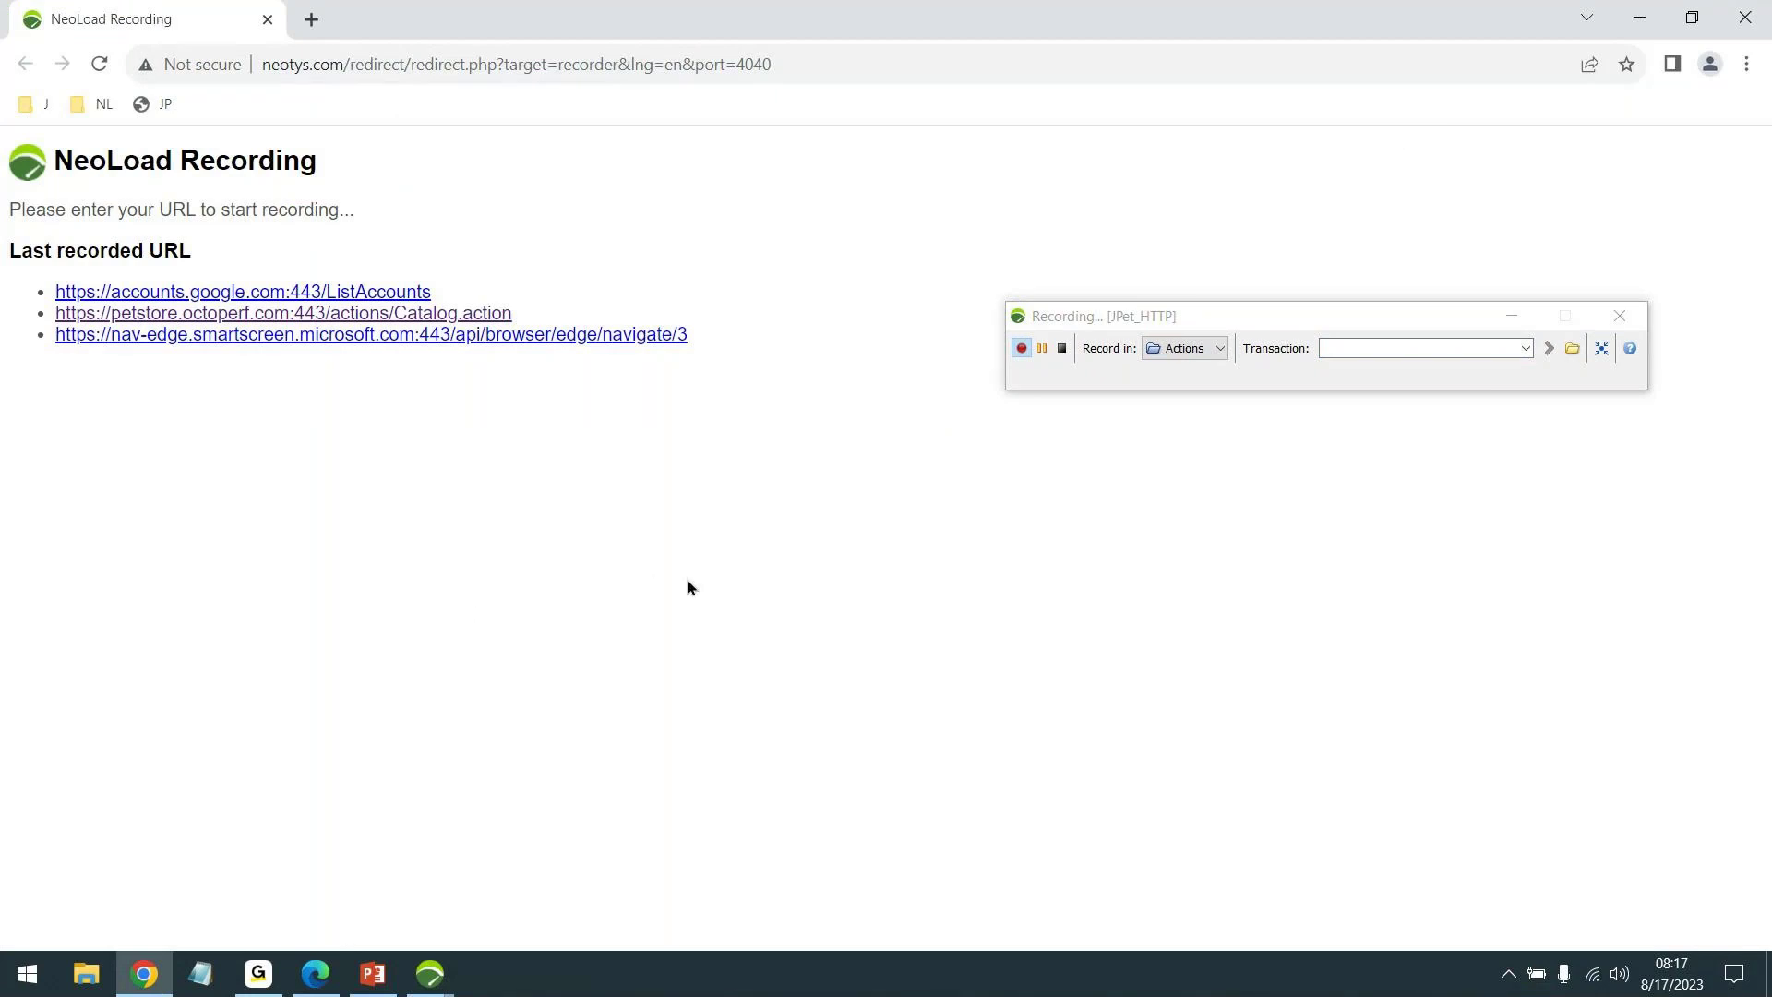
pyautogui.moveTo(1404, 324); pyautogui.dragTo(1337, 275)
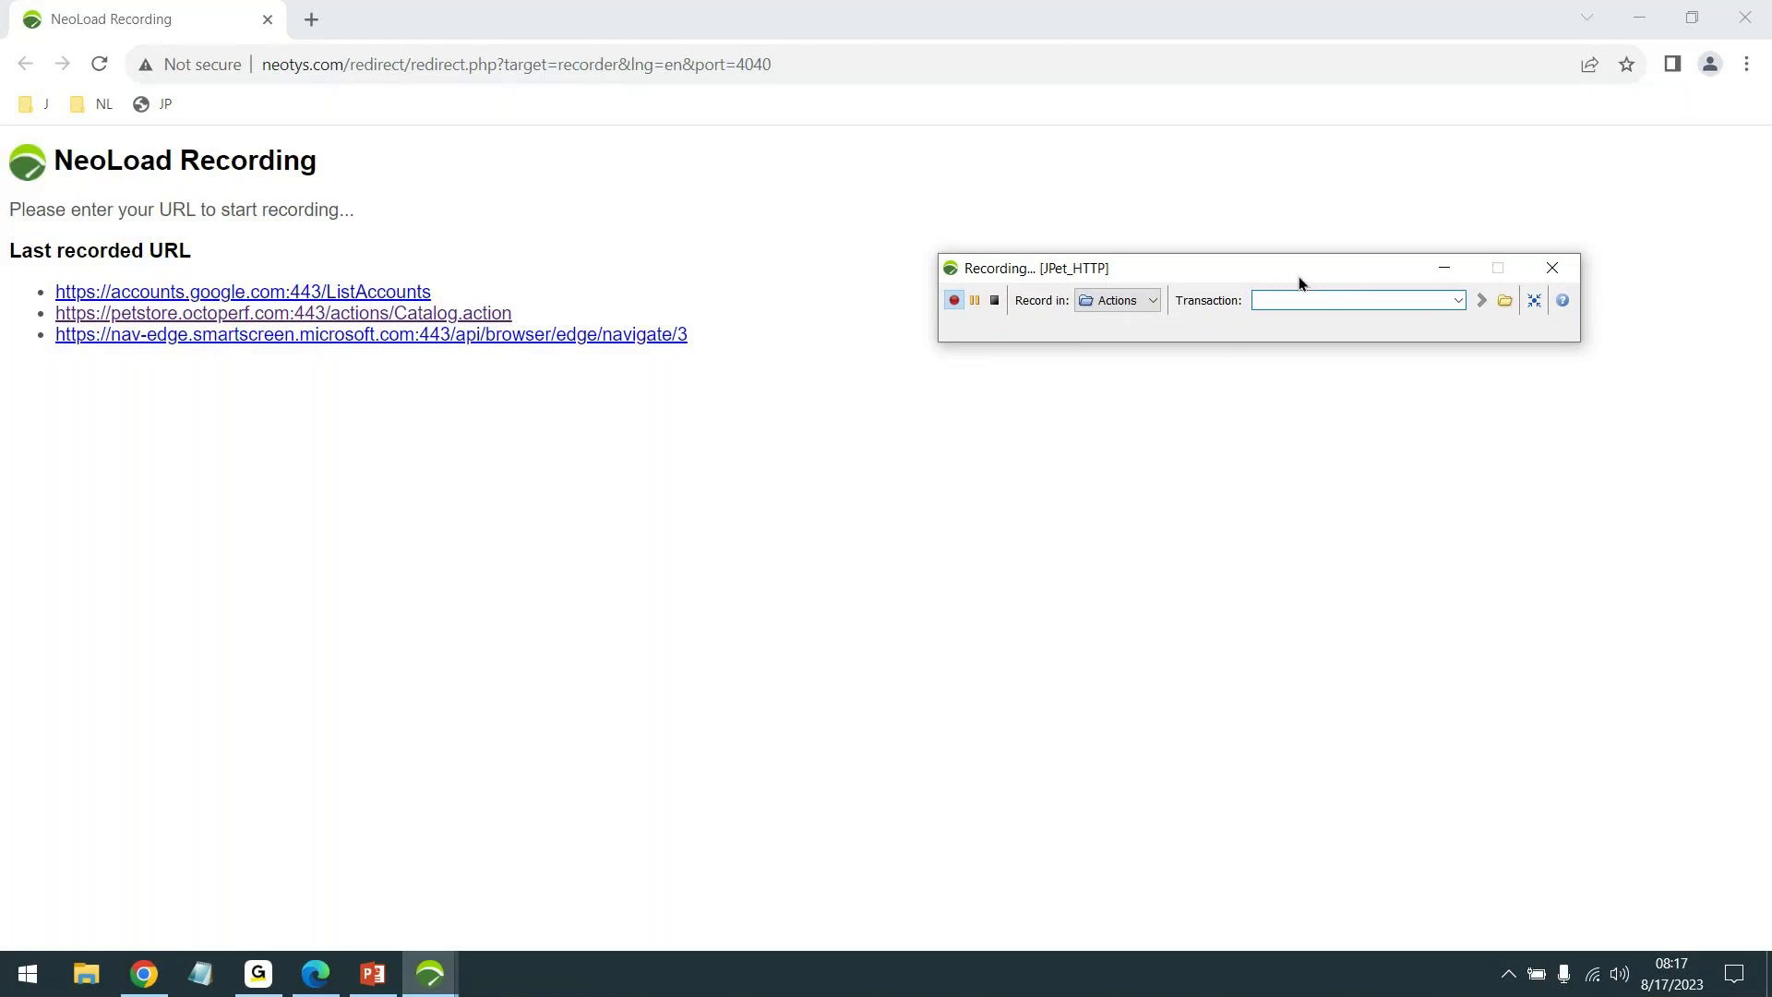
# Start a transaction named Launch in the recording, then load the JPetStore site from the JP bookmark
pyautogui.moveTo(1297, 277); pyautogui.dragTo(1286, 304)
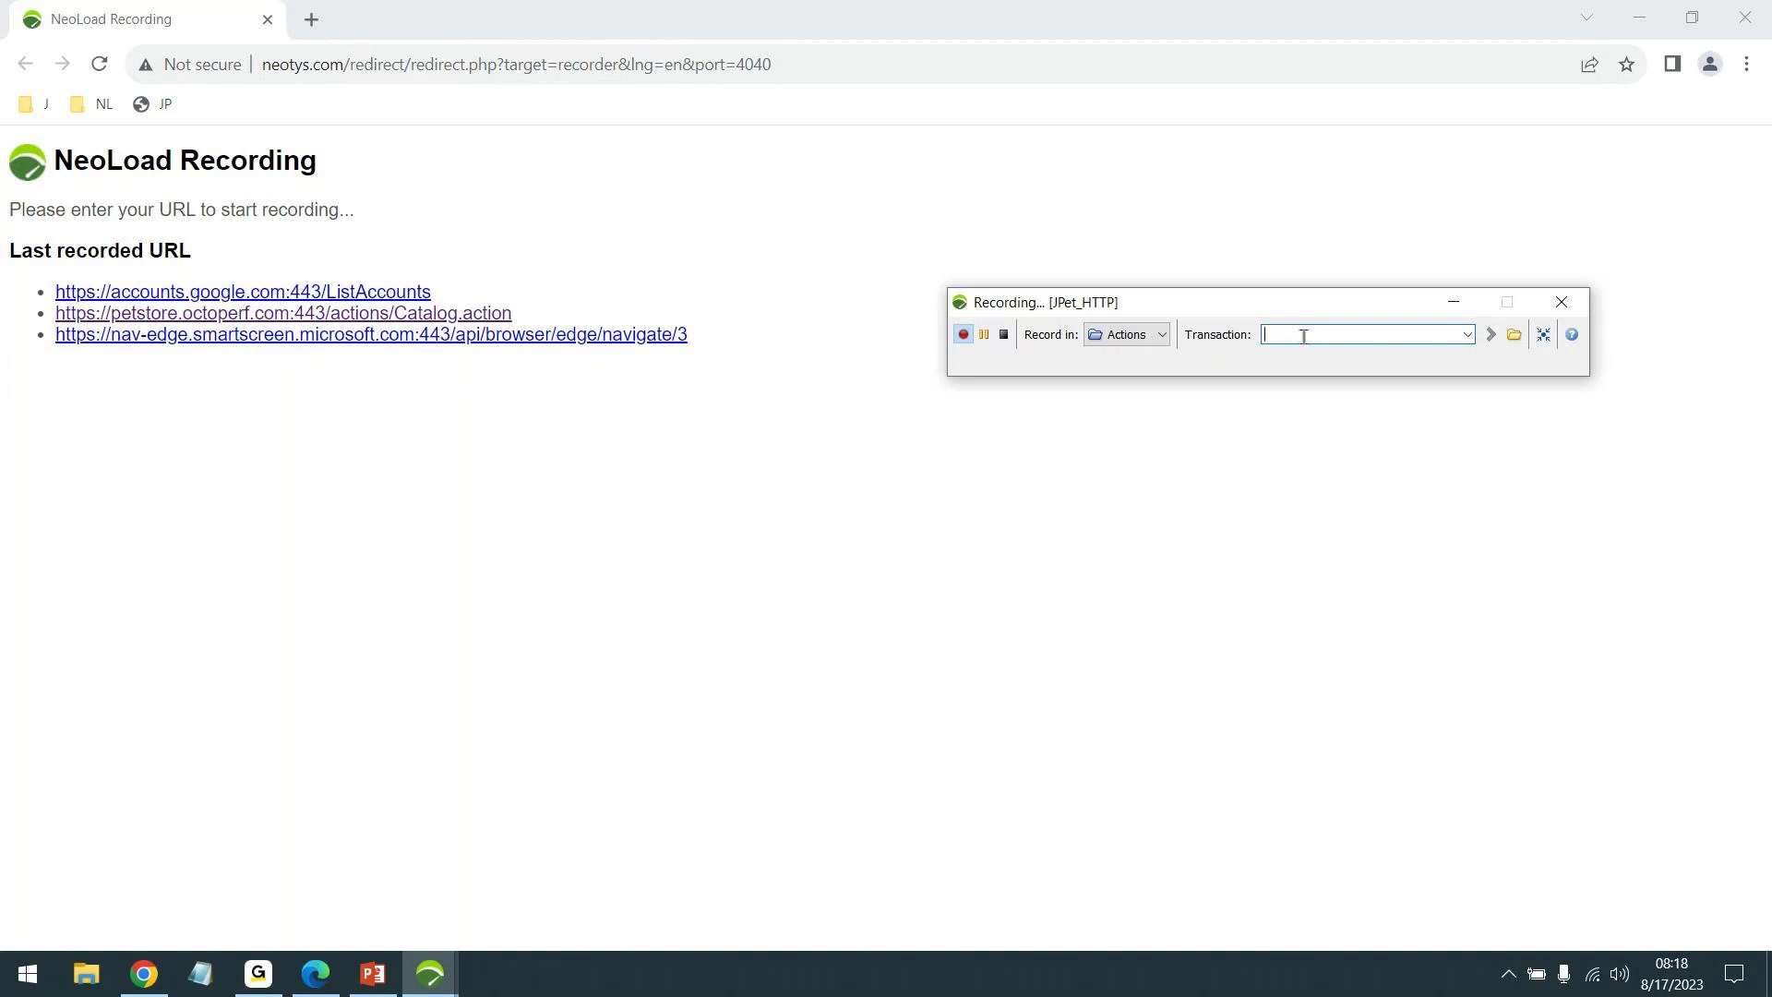
pyautogui.write('Launch')
pyautogui.press('Return')
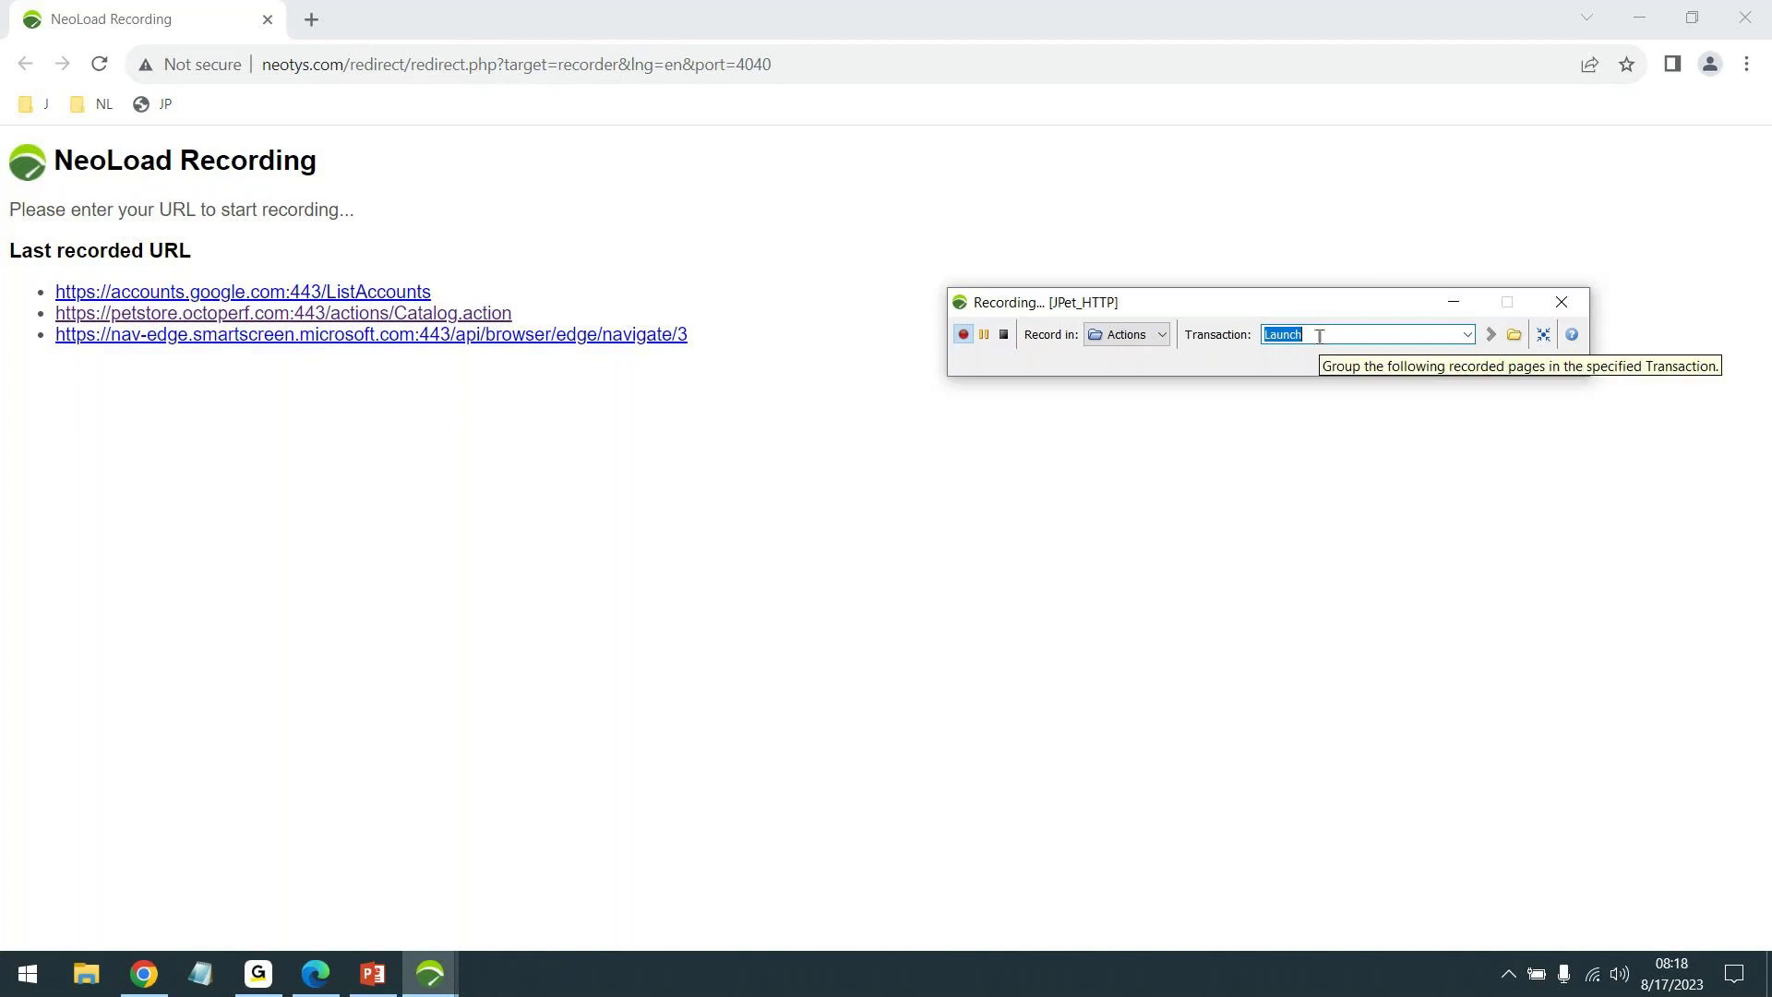
pyautogui.click(156, 109)
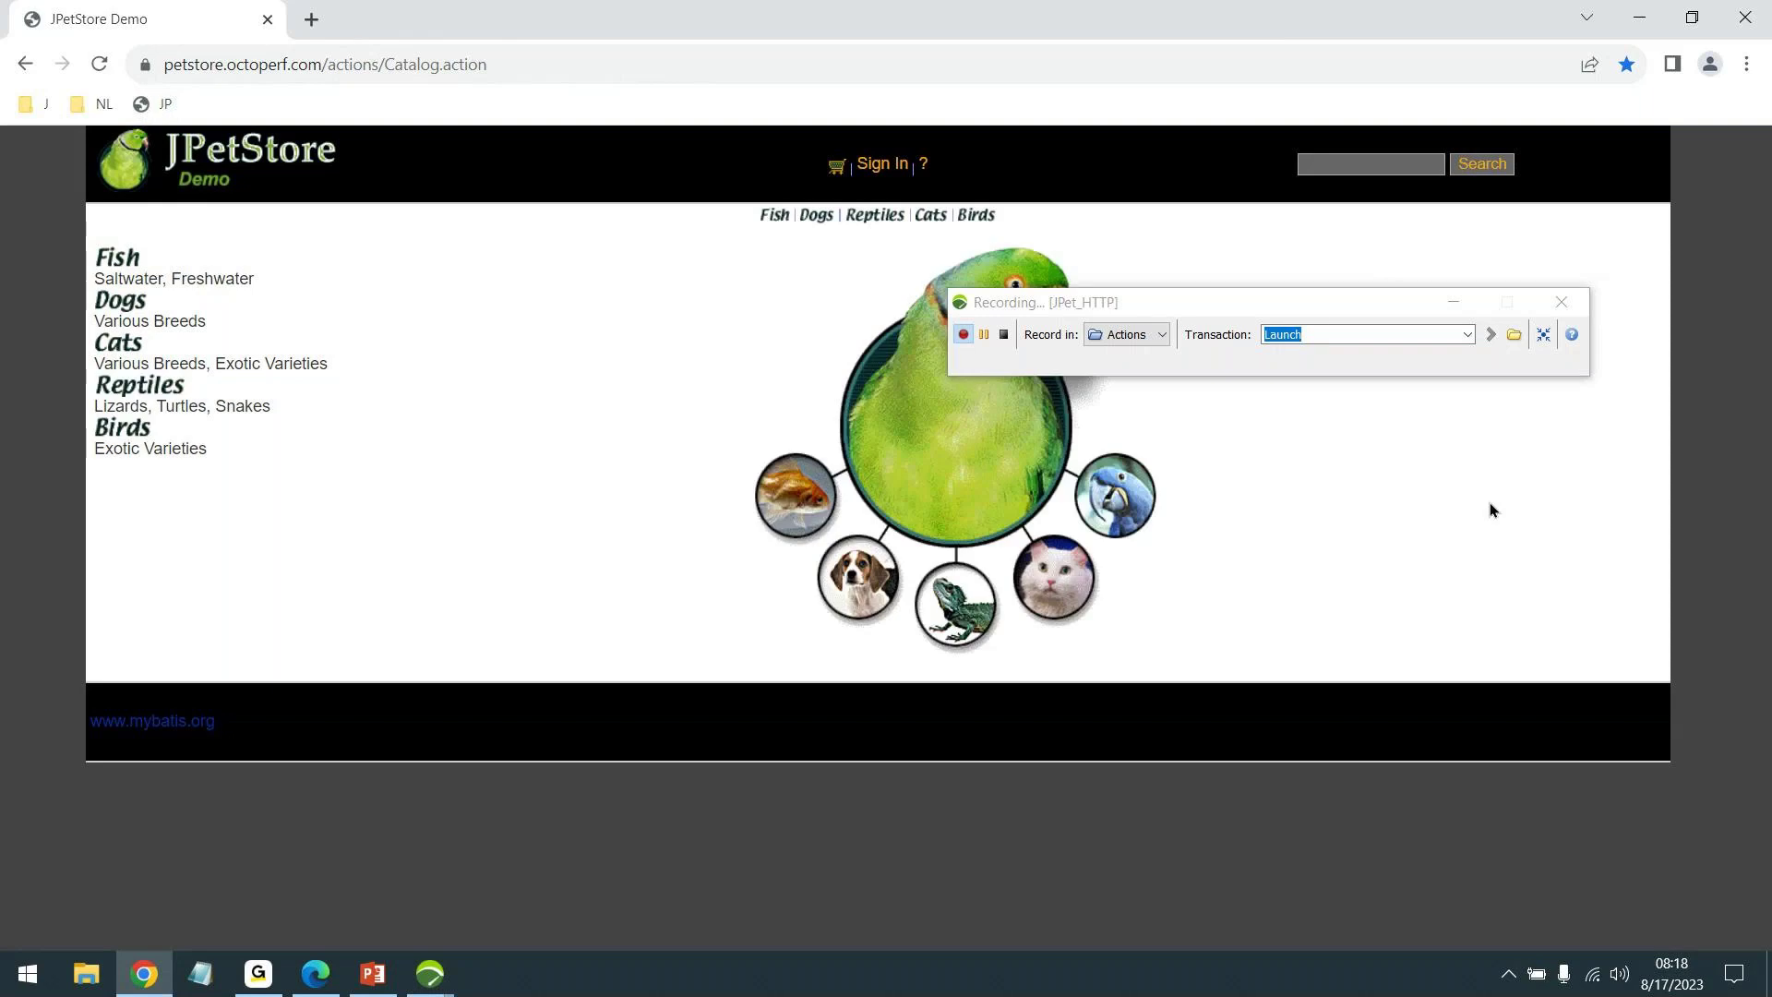
# Start a transaction named Click Fish and open the Fish category on the JPetStore home page
pyautogui.moveTo(1286, 314)
pyautogui.mouseDown()
pyautogui.moveTo(1328, 291)
pyautogui.moveTo(1274, 384)
pyautogui.moveTo(1305, 333)
pyautogui.mouseUp()
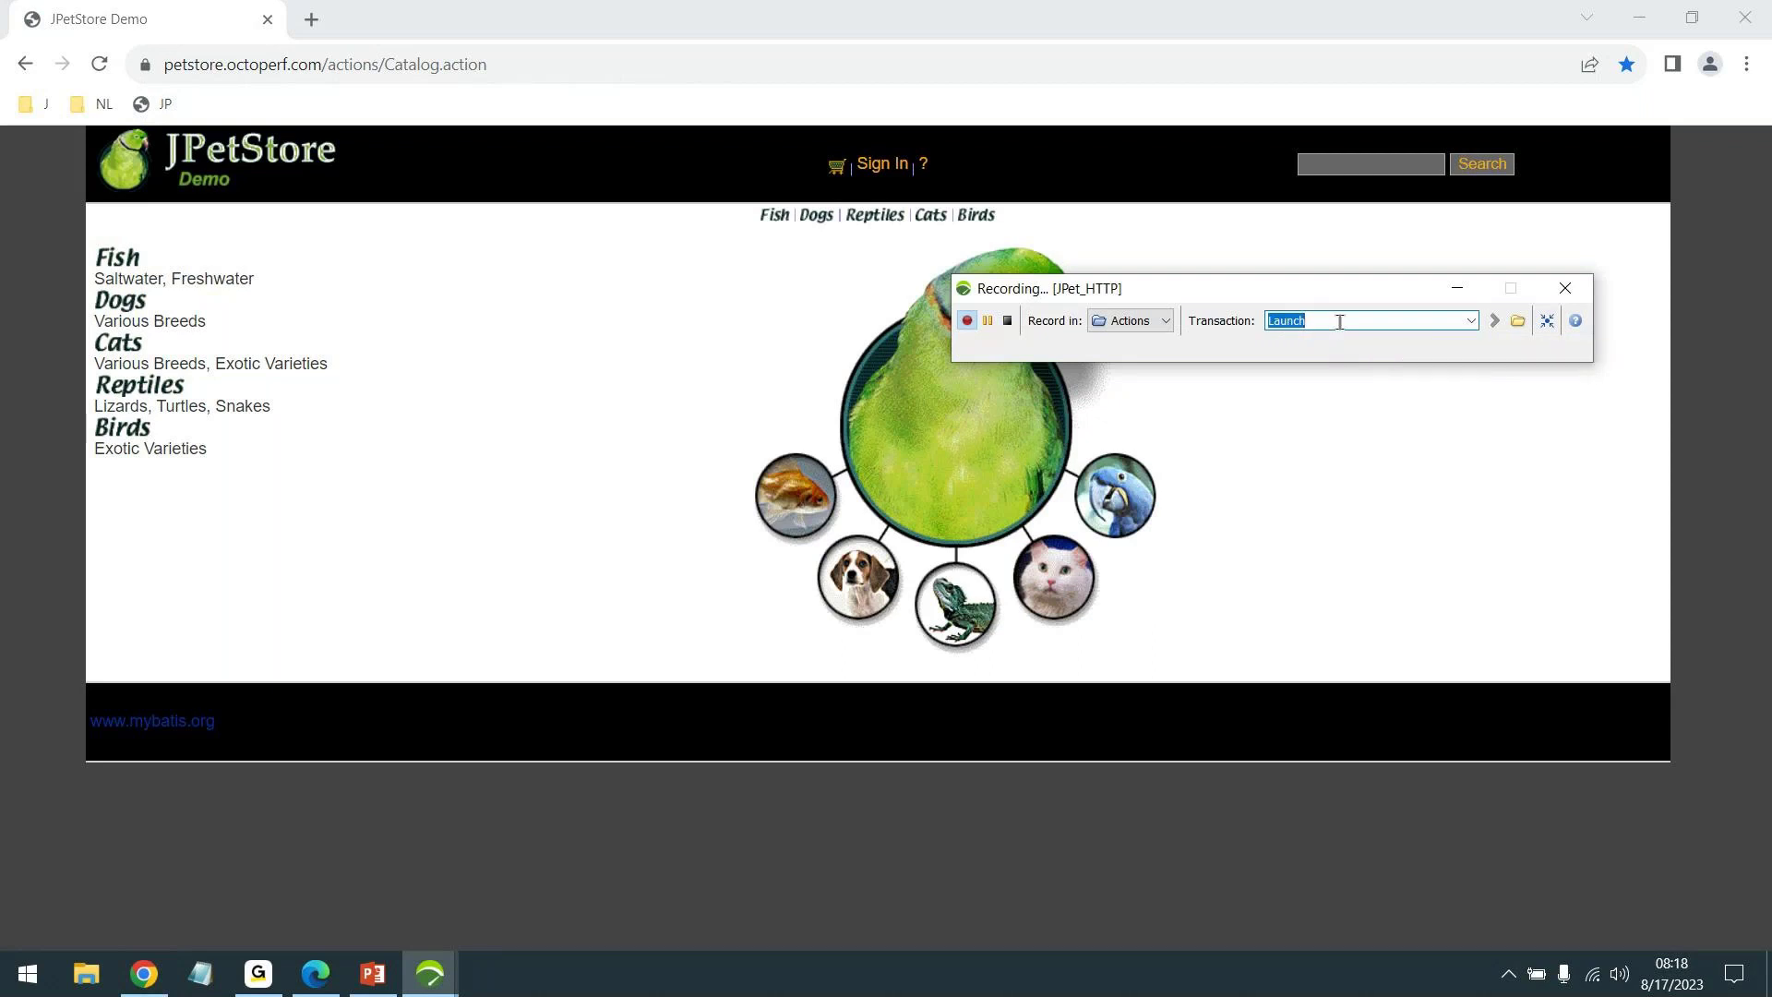
pyautogui.write('Logi')
pyautogui.press('BackSpace')
pyautogui.press('BackSpace')
pyautogui.press('BackSpace')
pyautogui.press('BackSpace')
pyautogui.write('Click Fish')
pyautogui.press('Return')
pyautogui.click(113, 261)
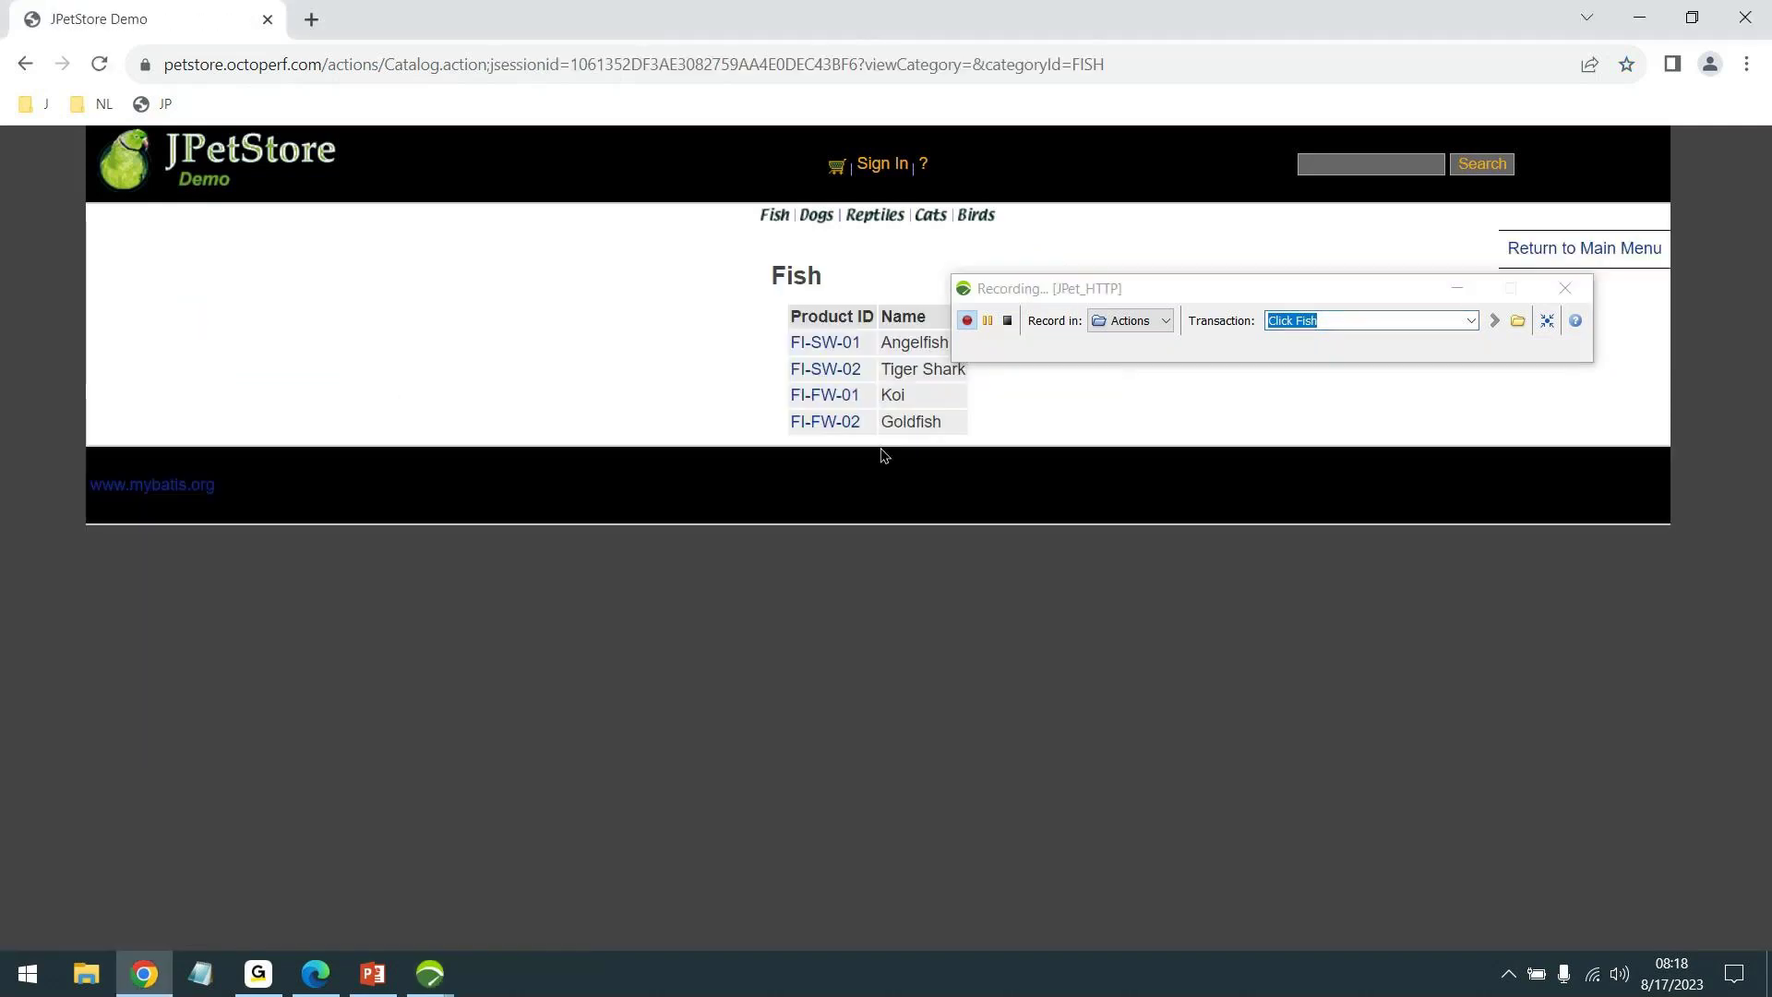
# Start a transaction named Click AngelFish and open the Angelfish product FI-SW-01
pyautogui.moveTo(1231, 300); pyautogui.dragTo(1318, 675)
pyautogui.write('A')
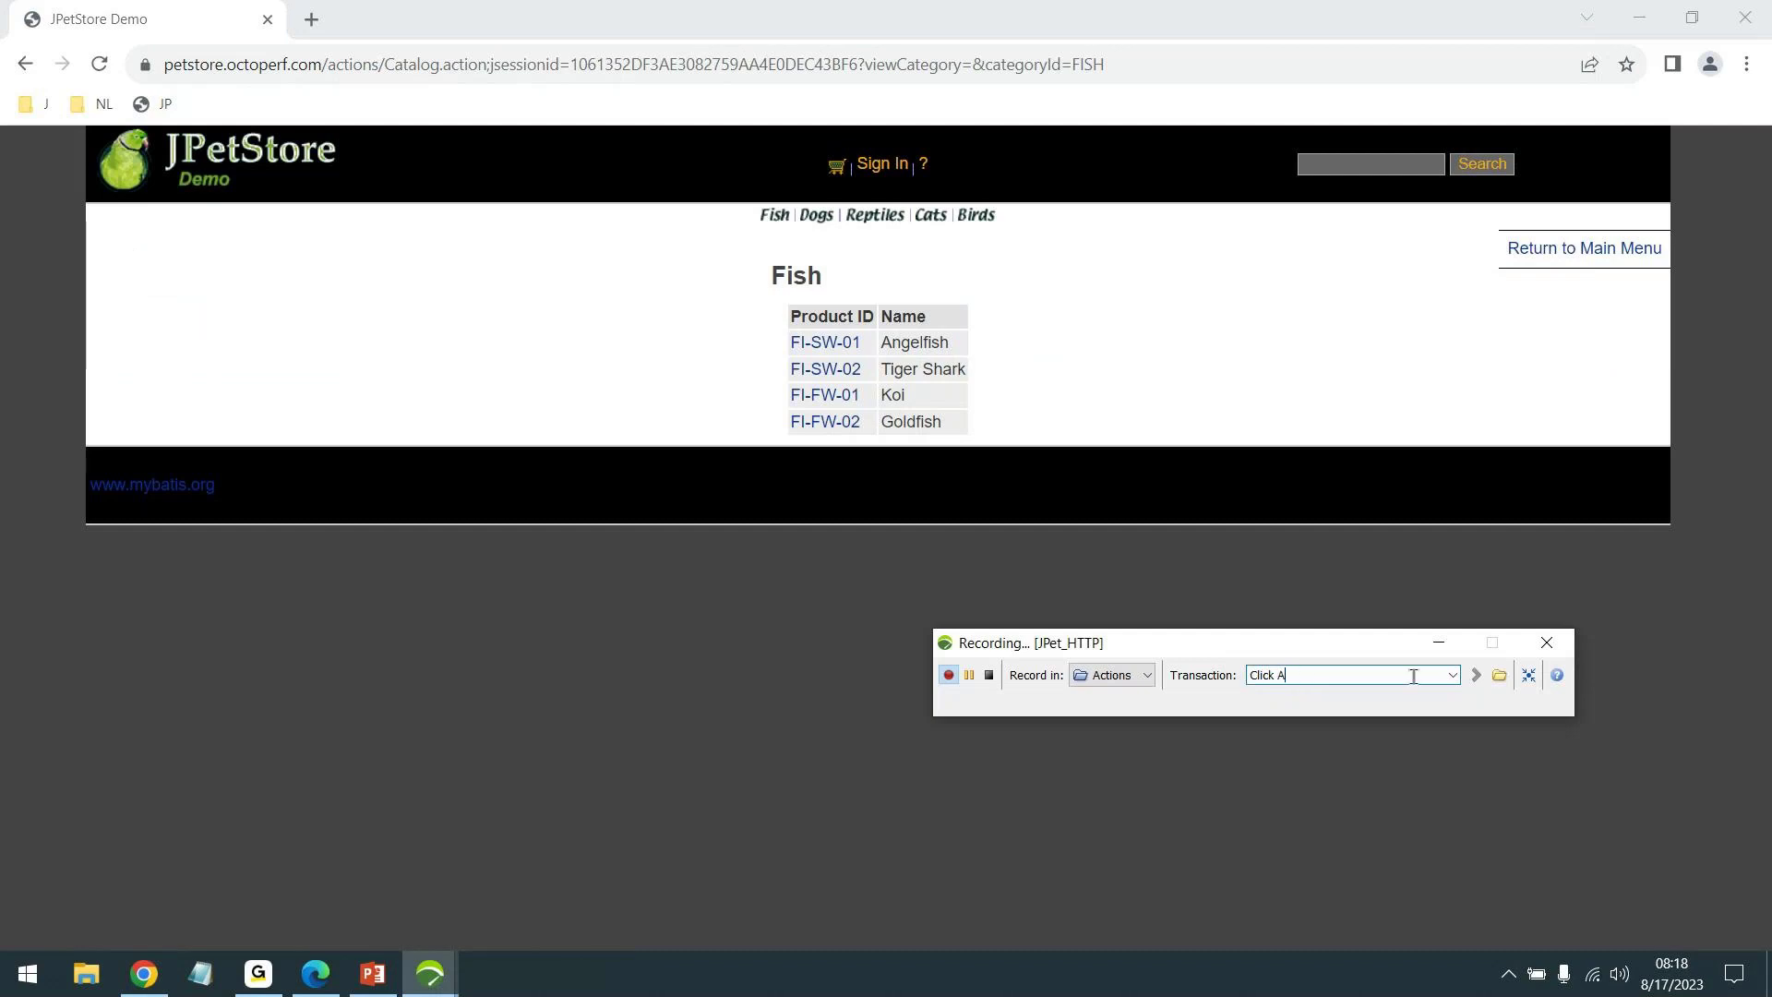
pyautogui.write('ngelFish')
pyautogui.press('Return')
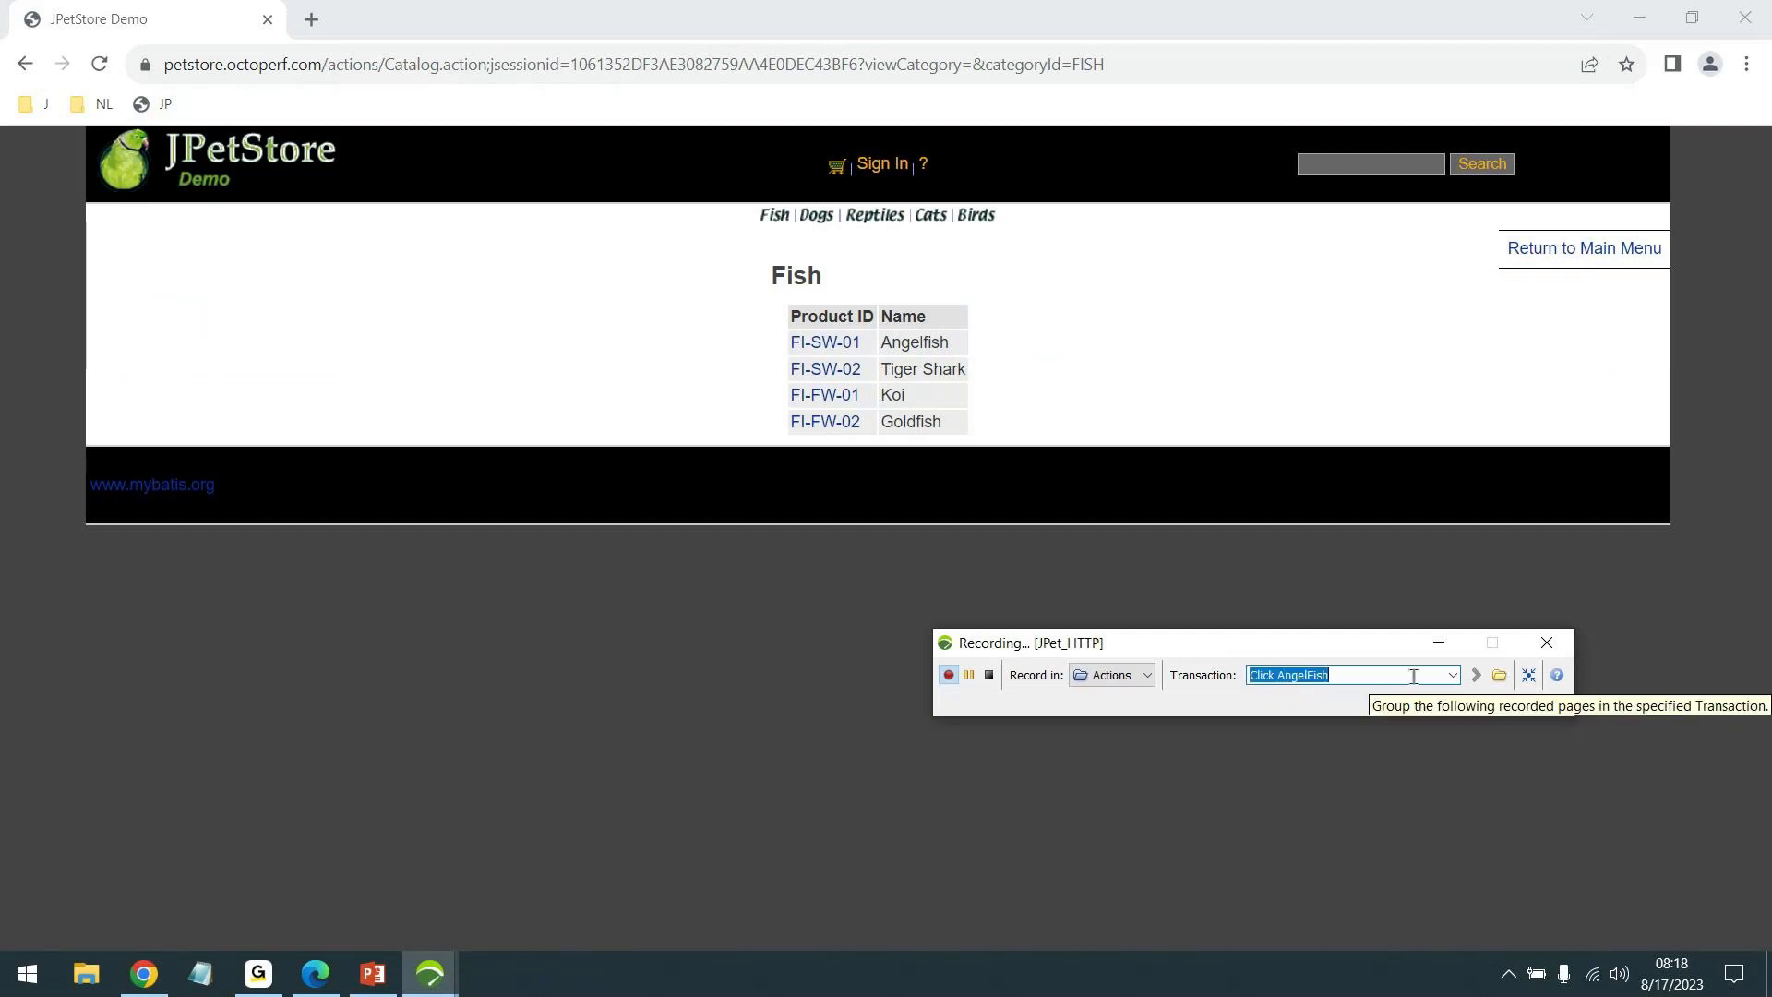
pyautogui.click(832, 344)
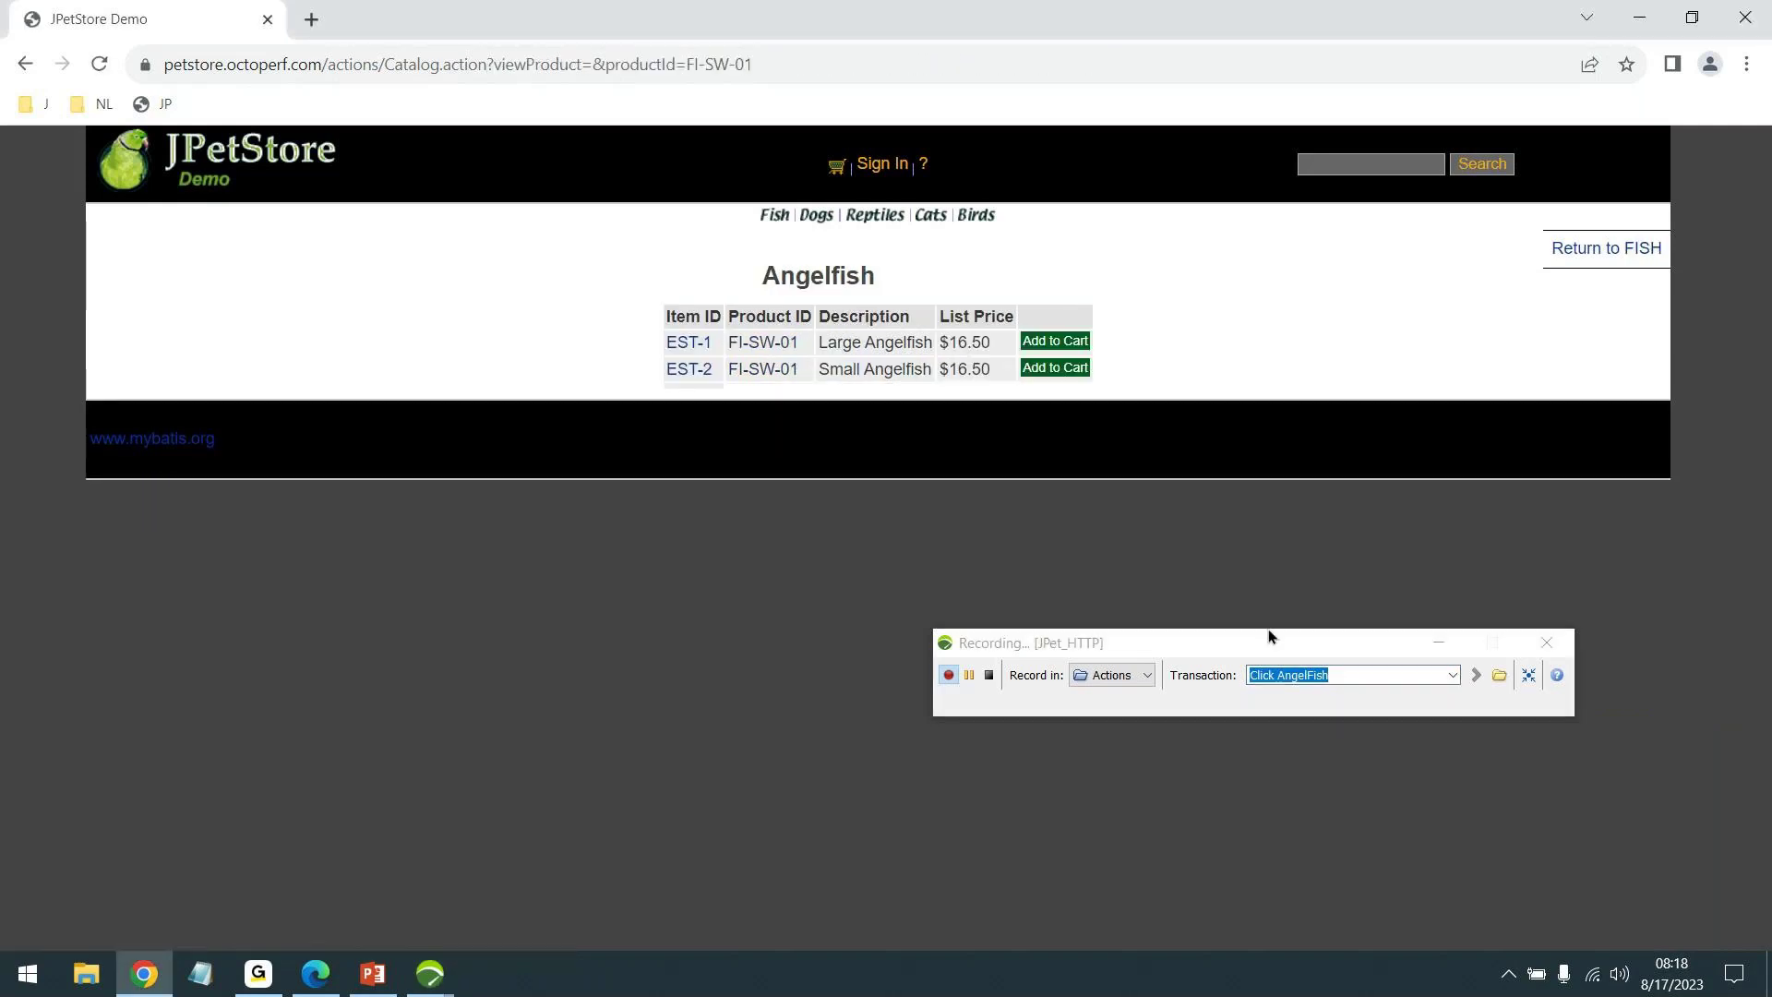
# Start a transaction named Click LargeAngelFish and open the Large Angelfish item EST-1
pyautogui.click(1299, 676)
pyautogui.doubleClick(1317, 675)
pyautogui.write('Lar')
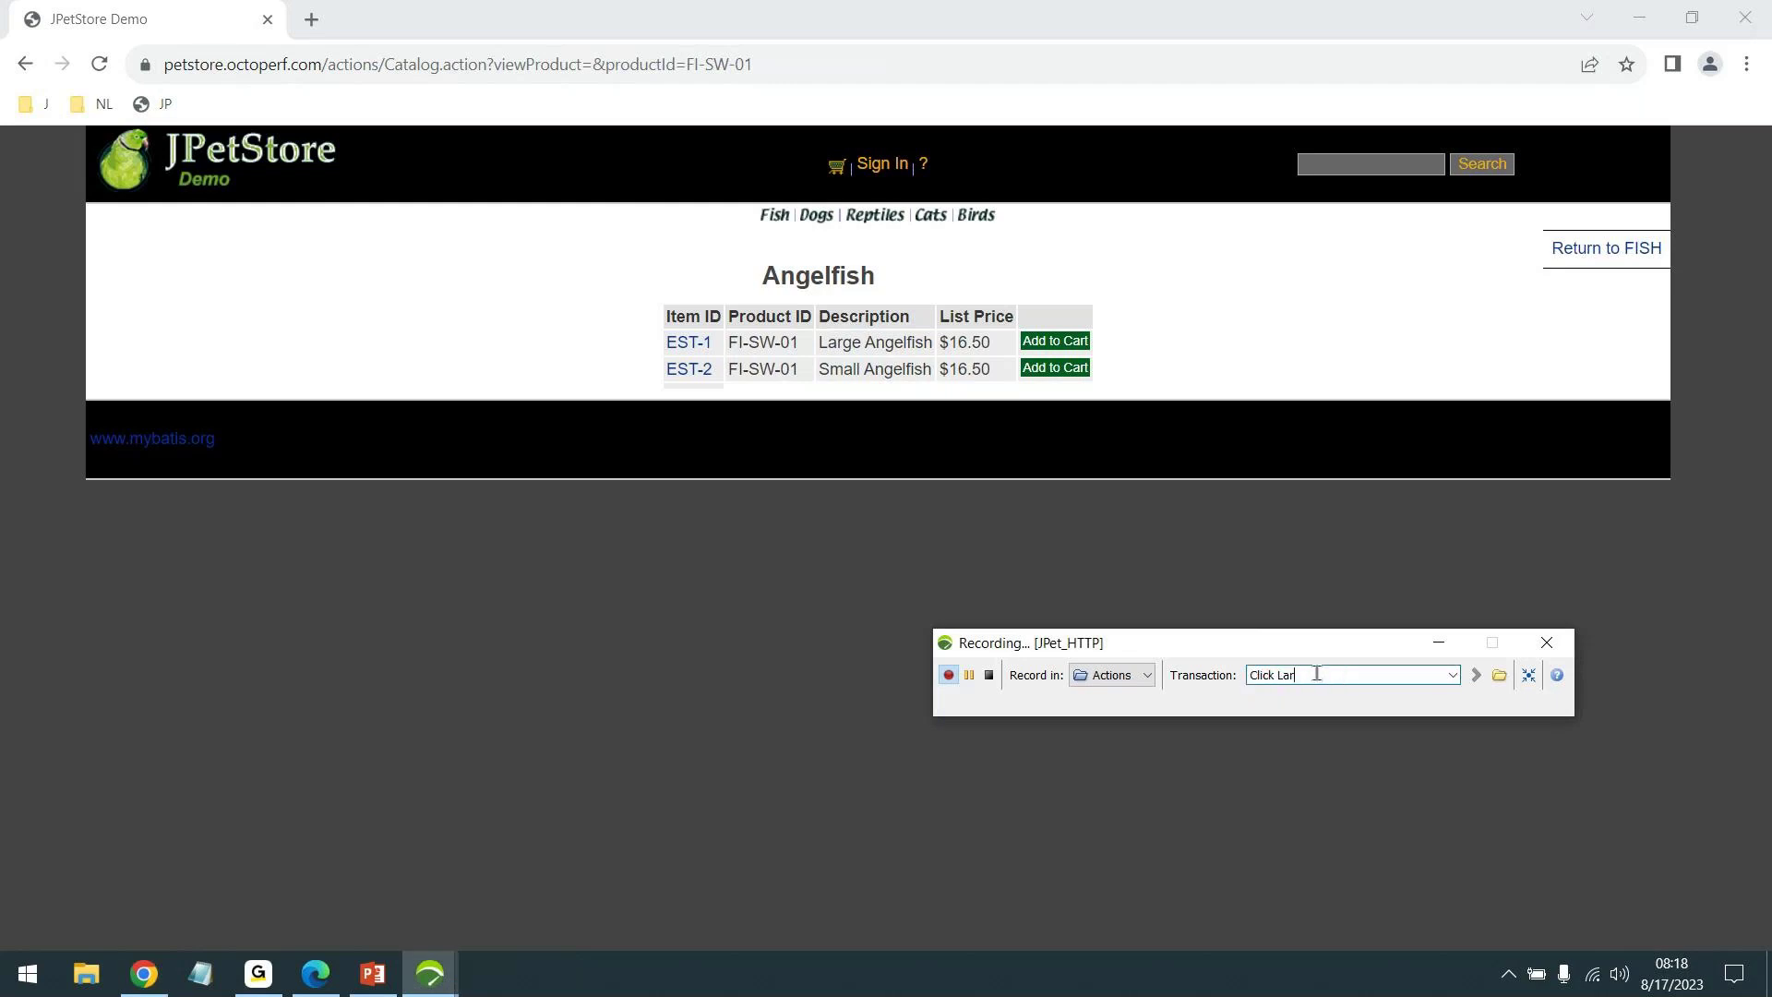
pyautogui.write('geAngelFish')
pyautogui.press('Return')
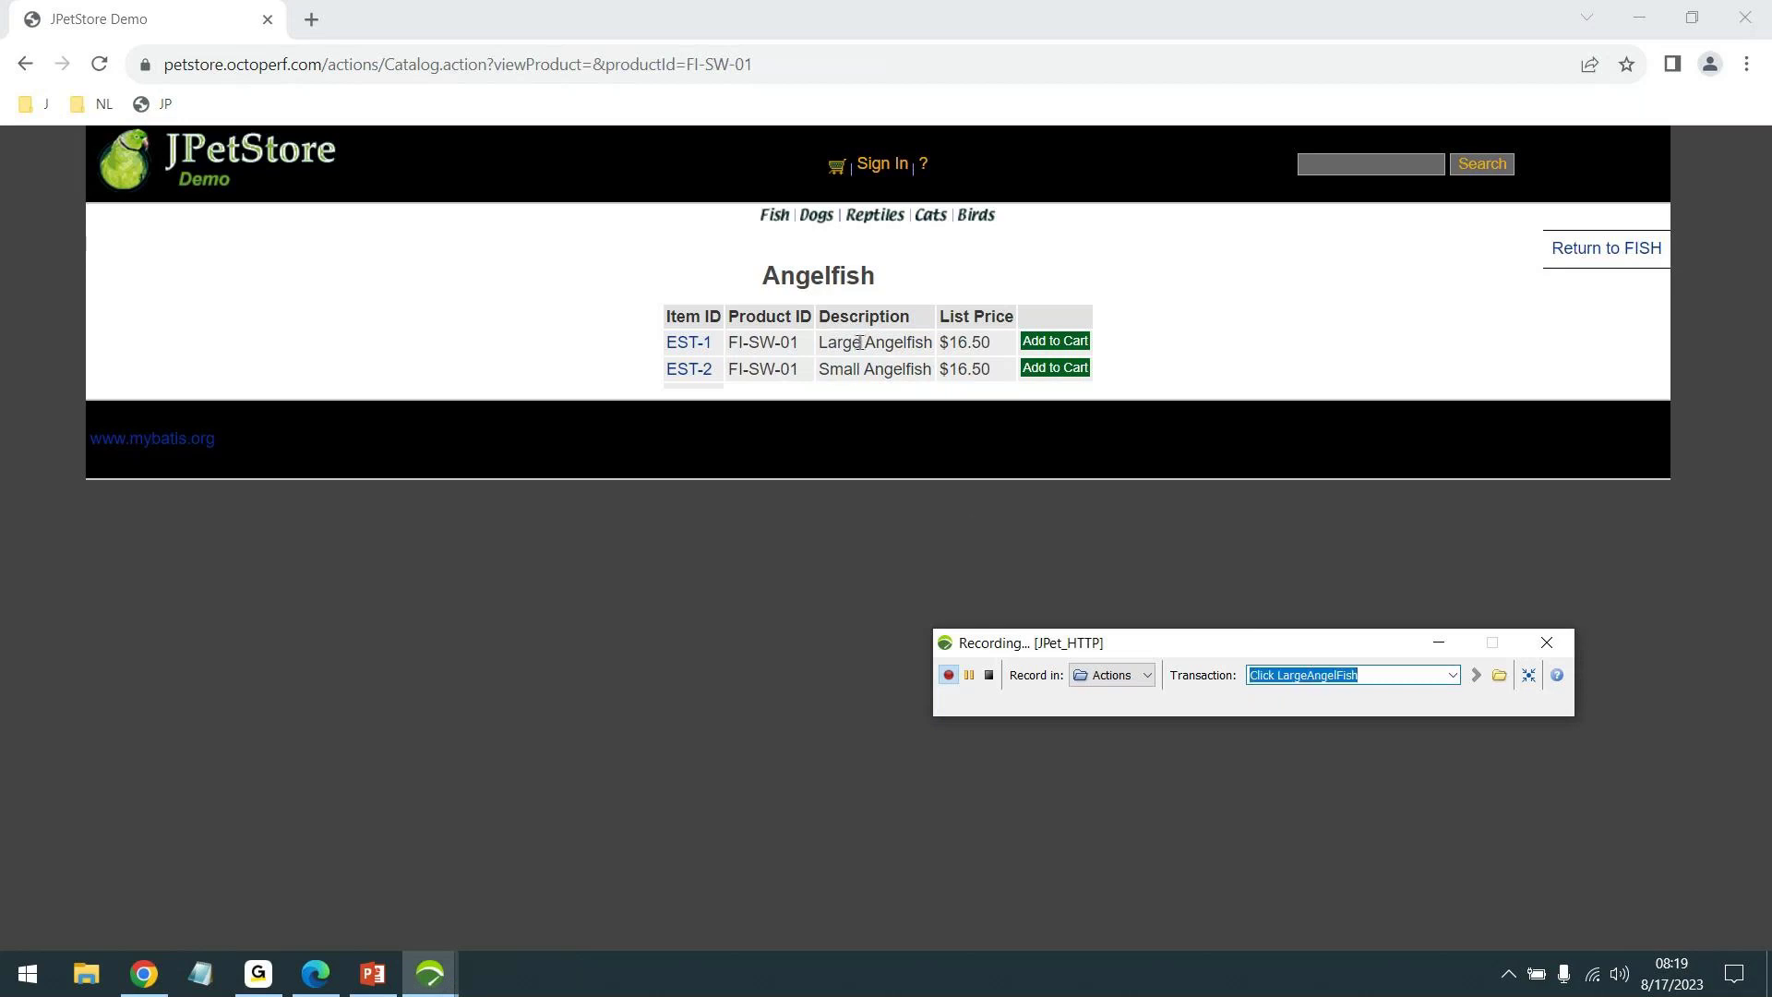
pyautogui.click(685, 347)
# Start a transaction named AddToCart and add the Large Angelfish to the shopping cart
pyautogui.click(1387, 676)
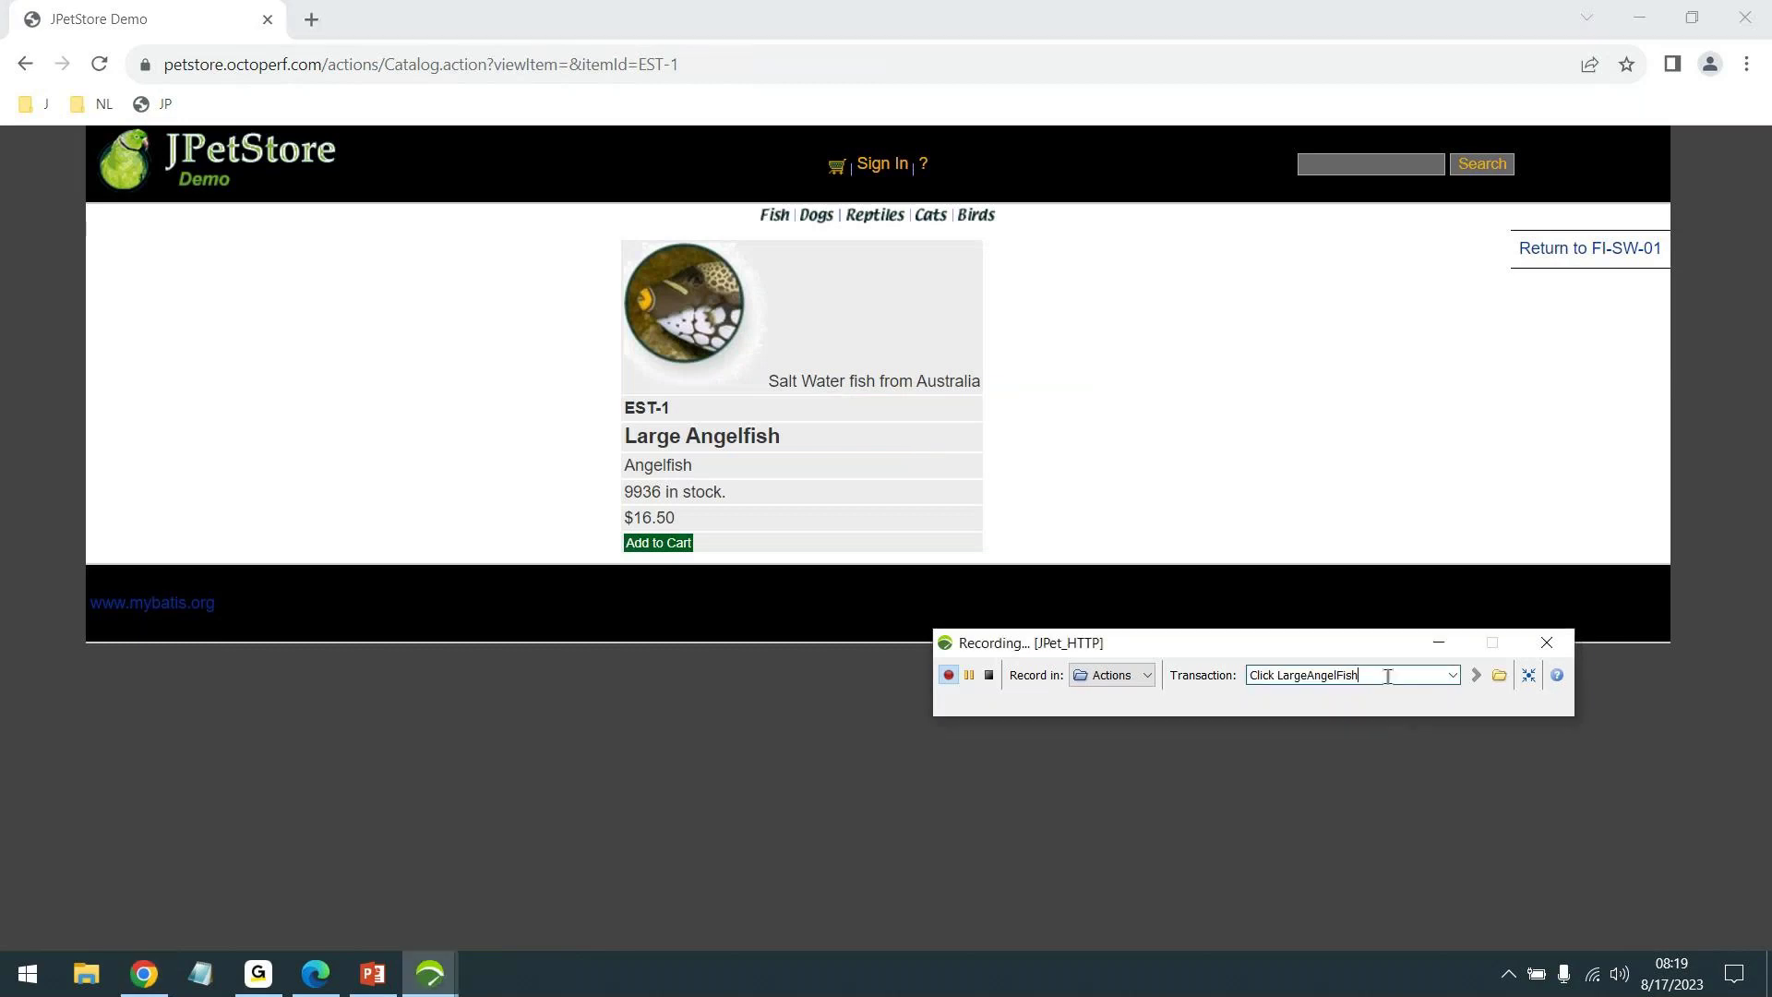
pyautogui.hotkey('ctrl', 'a')
pyautogui.write('AddToCart')
pyautogui.press('Return')
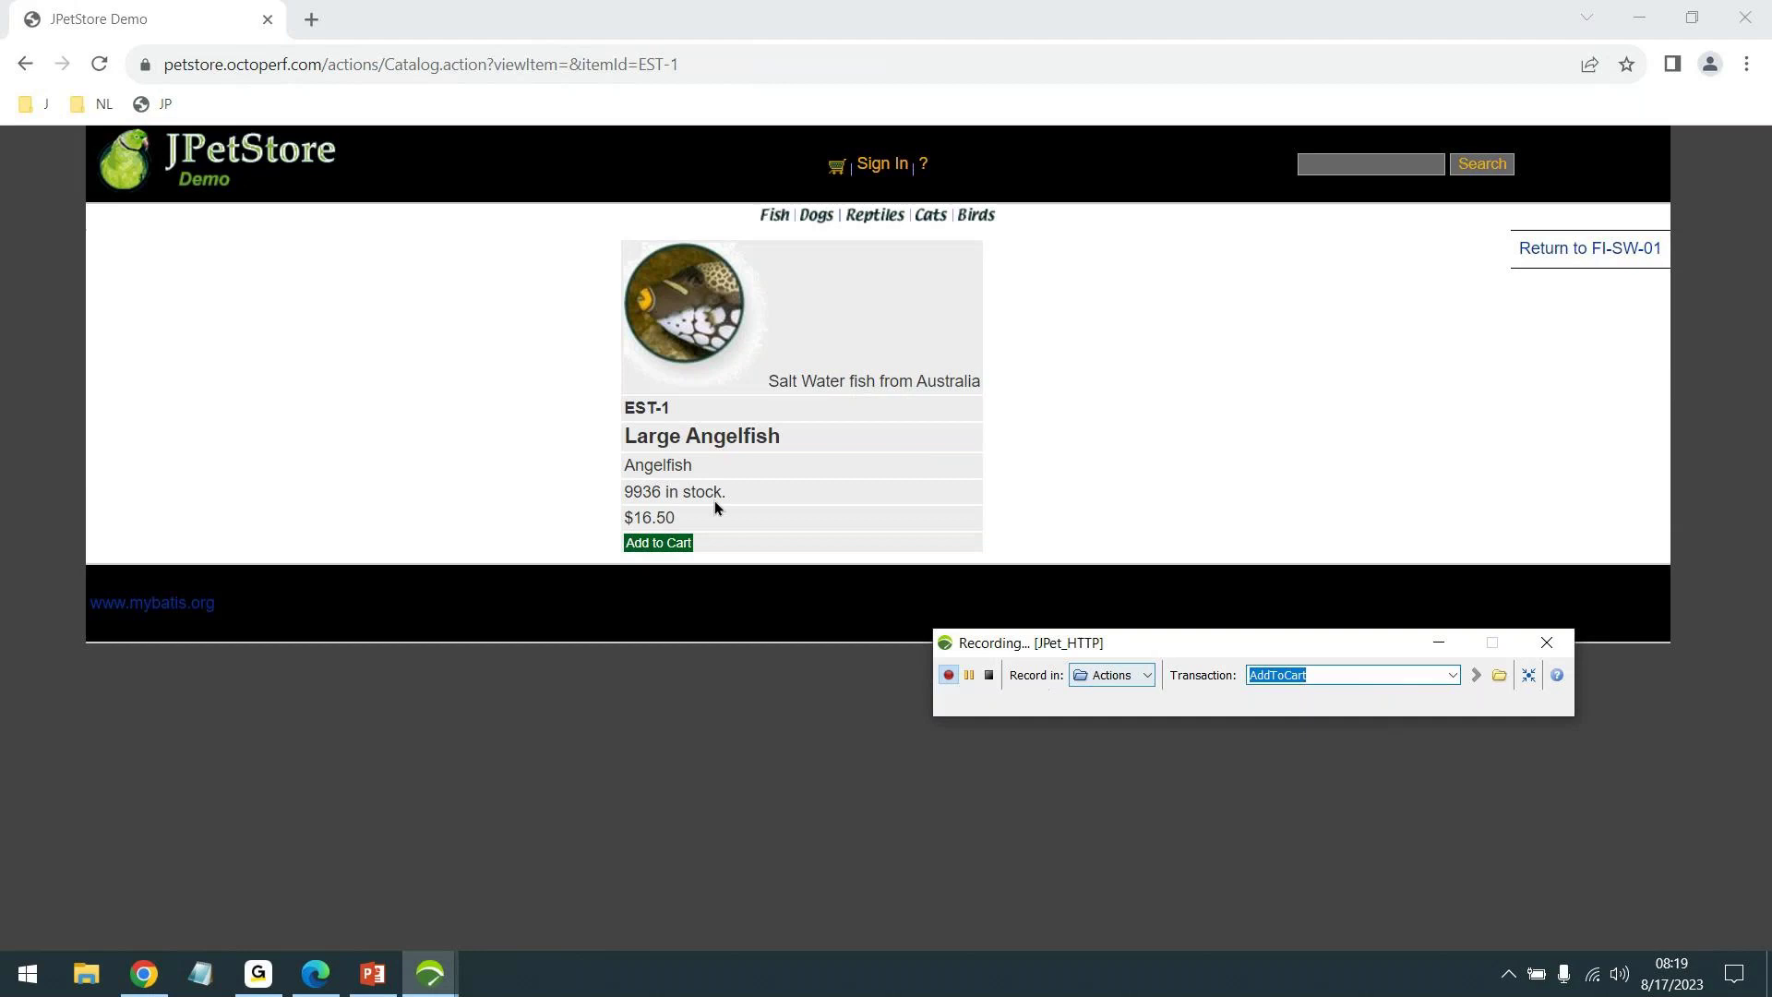
pyautogui.click(656, 544)
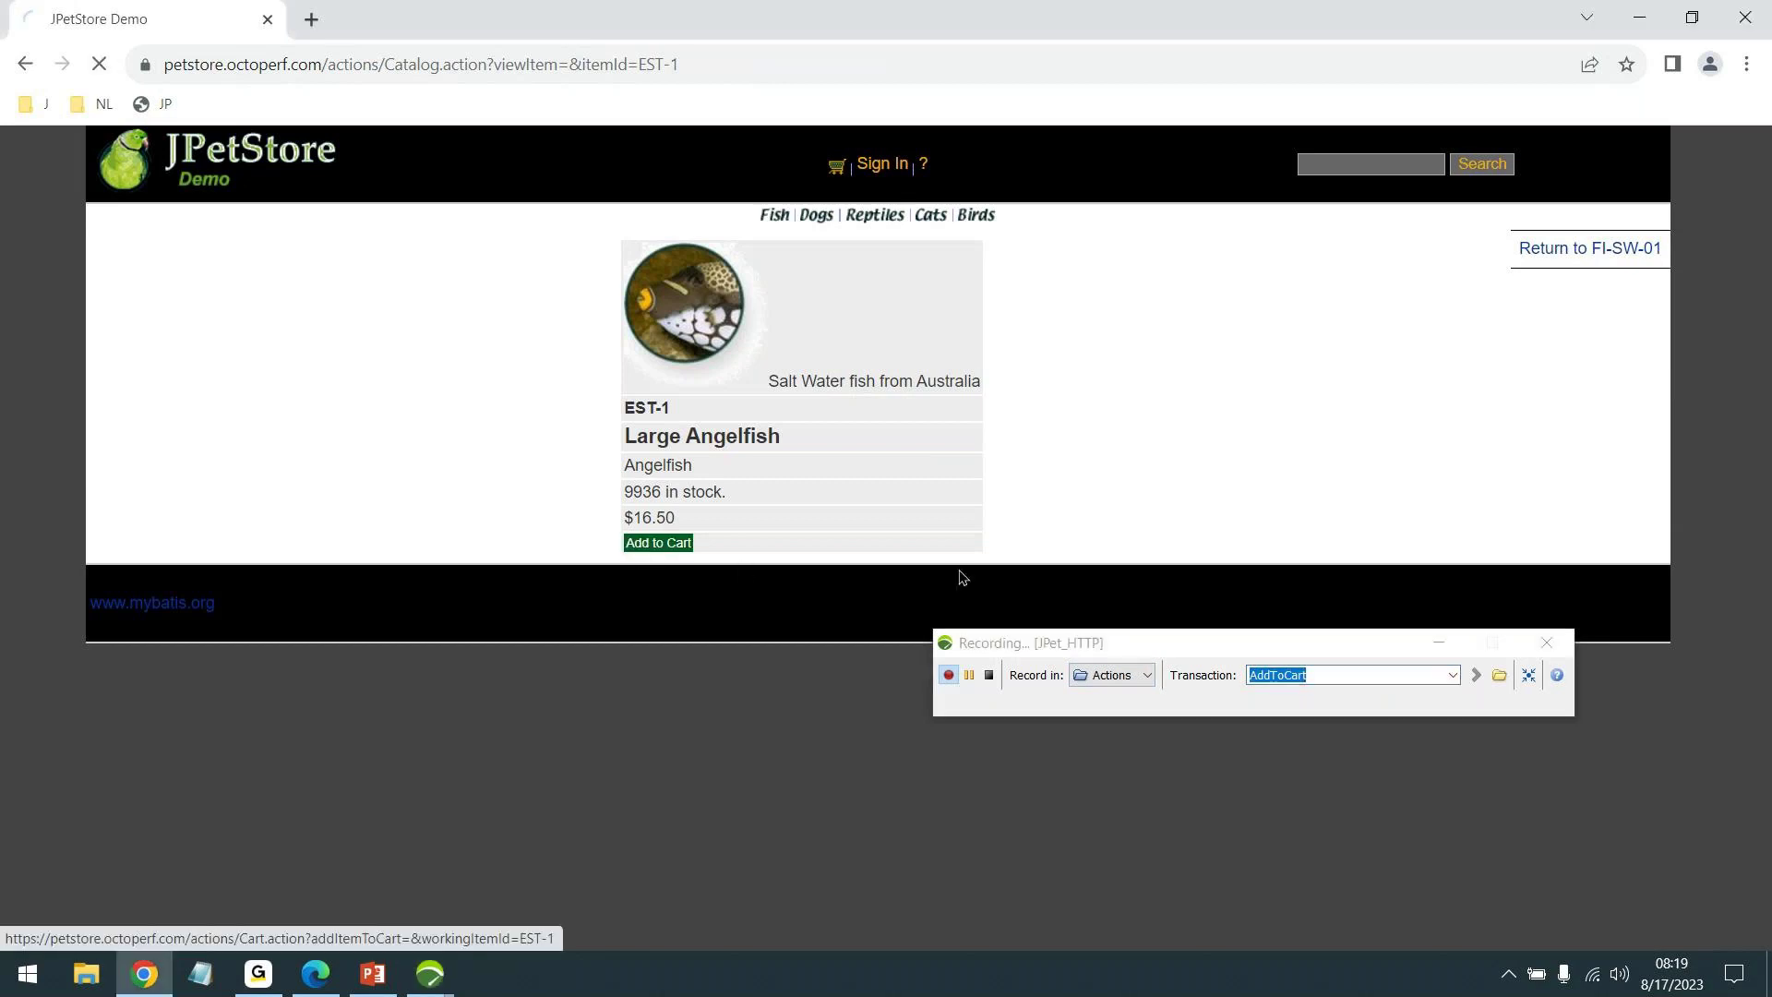
# Record a transaction named MainMenu by returning to the store's main menu, then stop the recording
pyautogui.click(1327, 673)
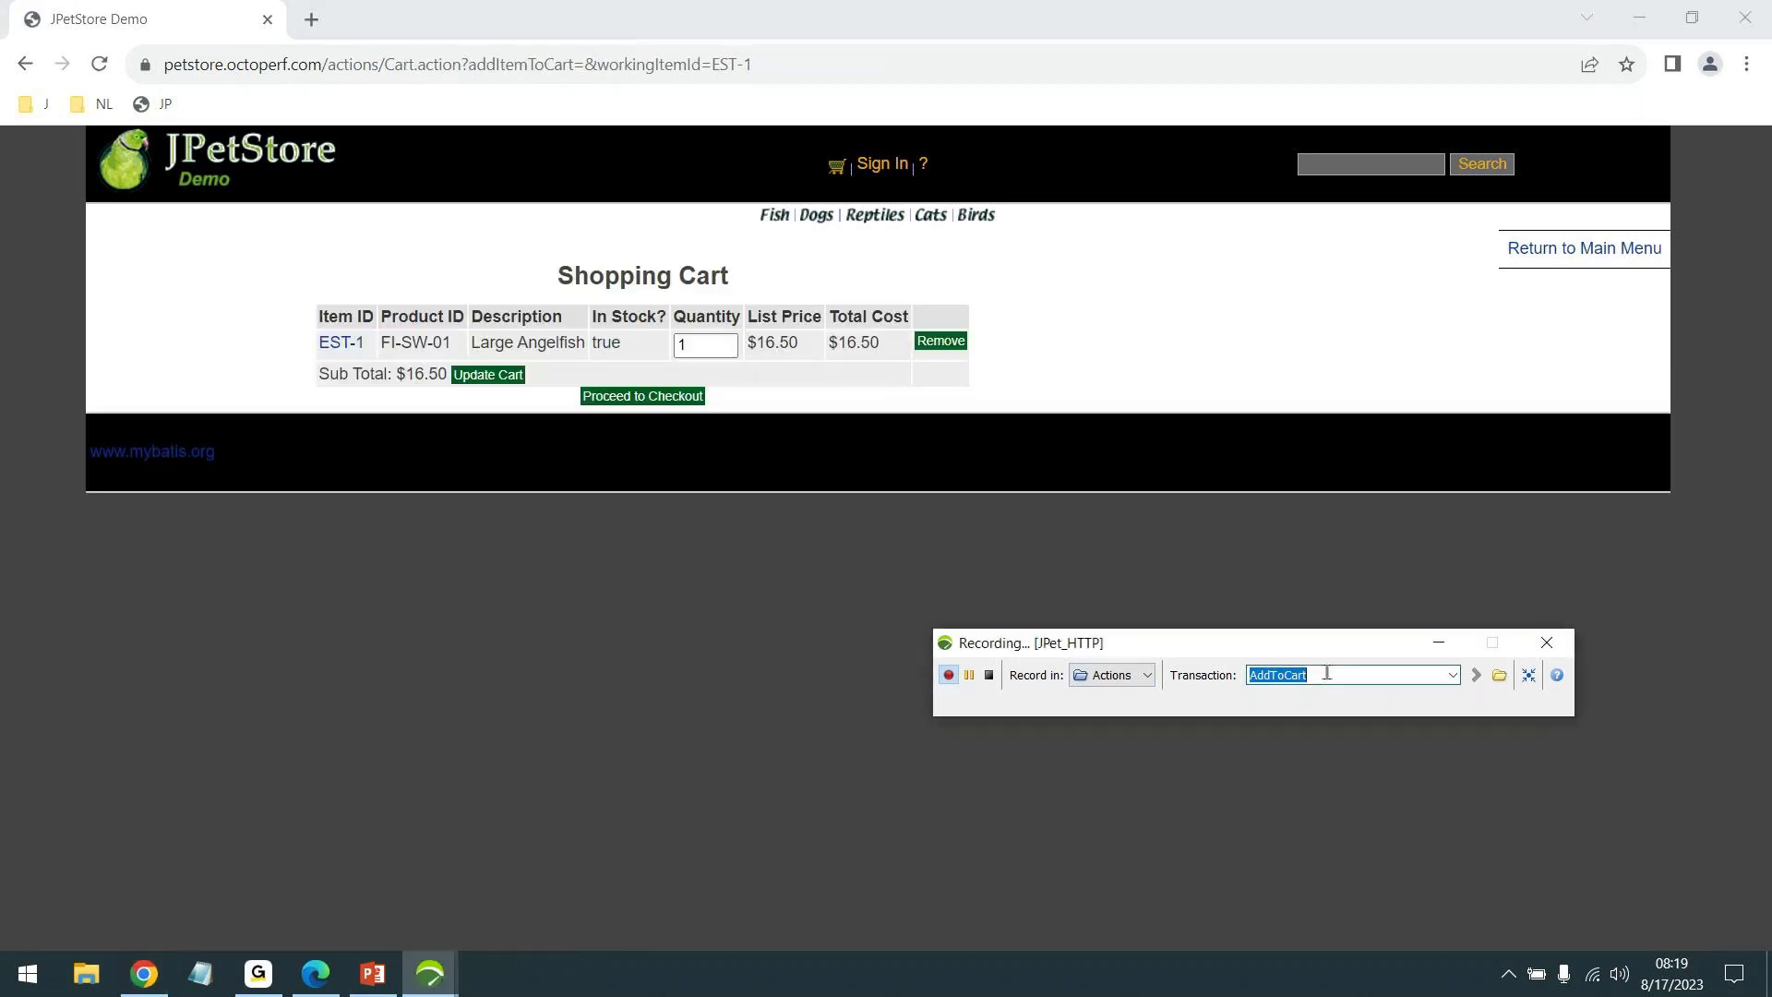
pyautogui.write('MainMenu')
pyautogui.press('Return')
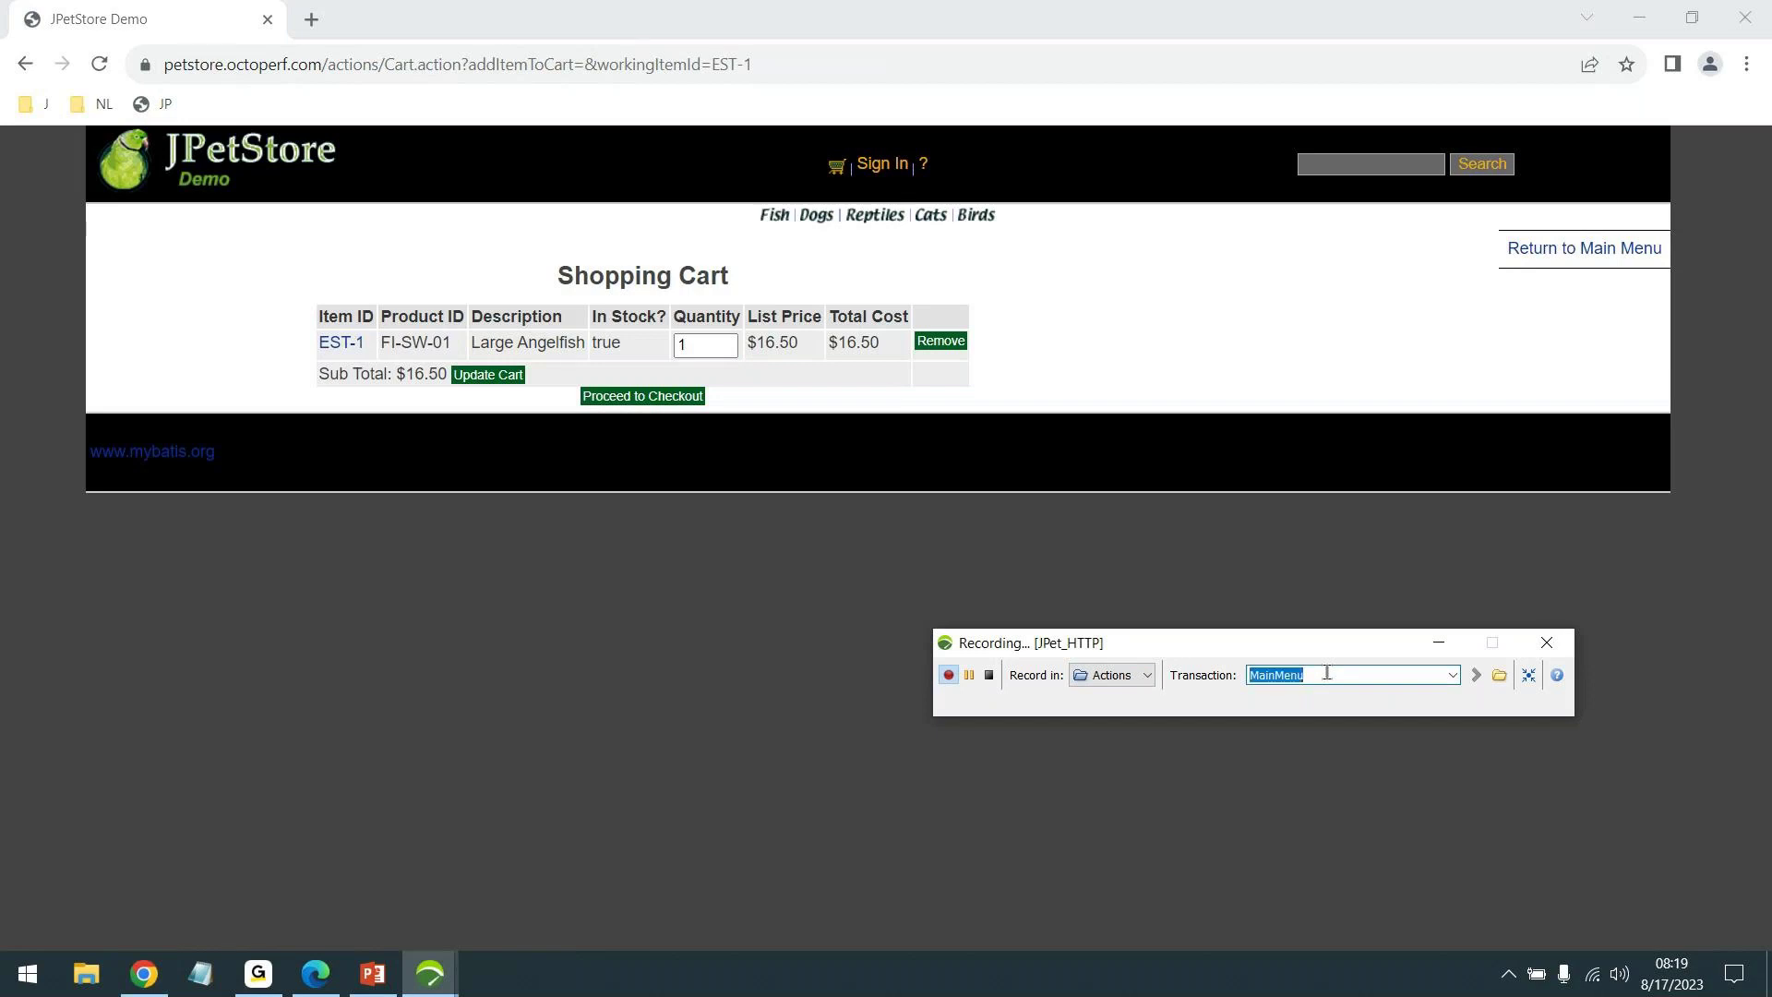
pyautogui.click(1590, 257)
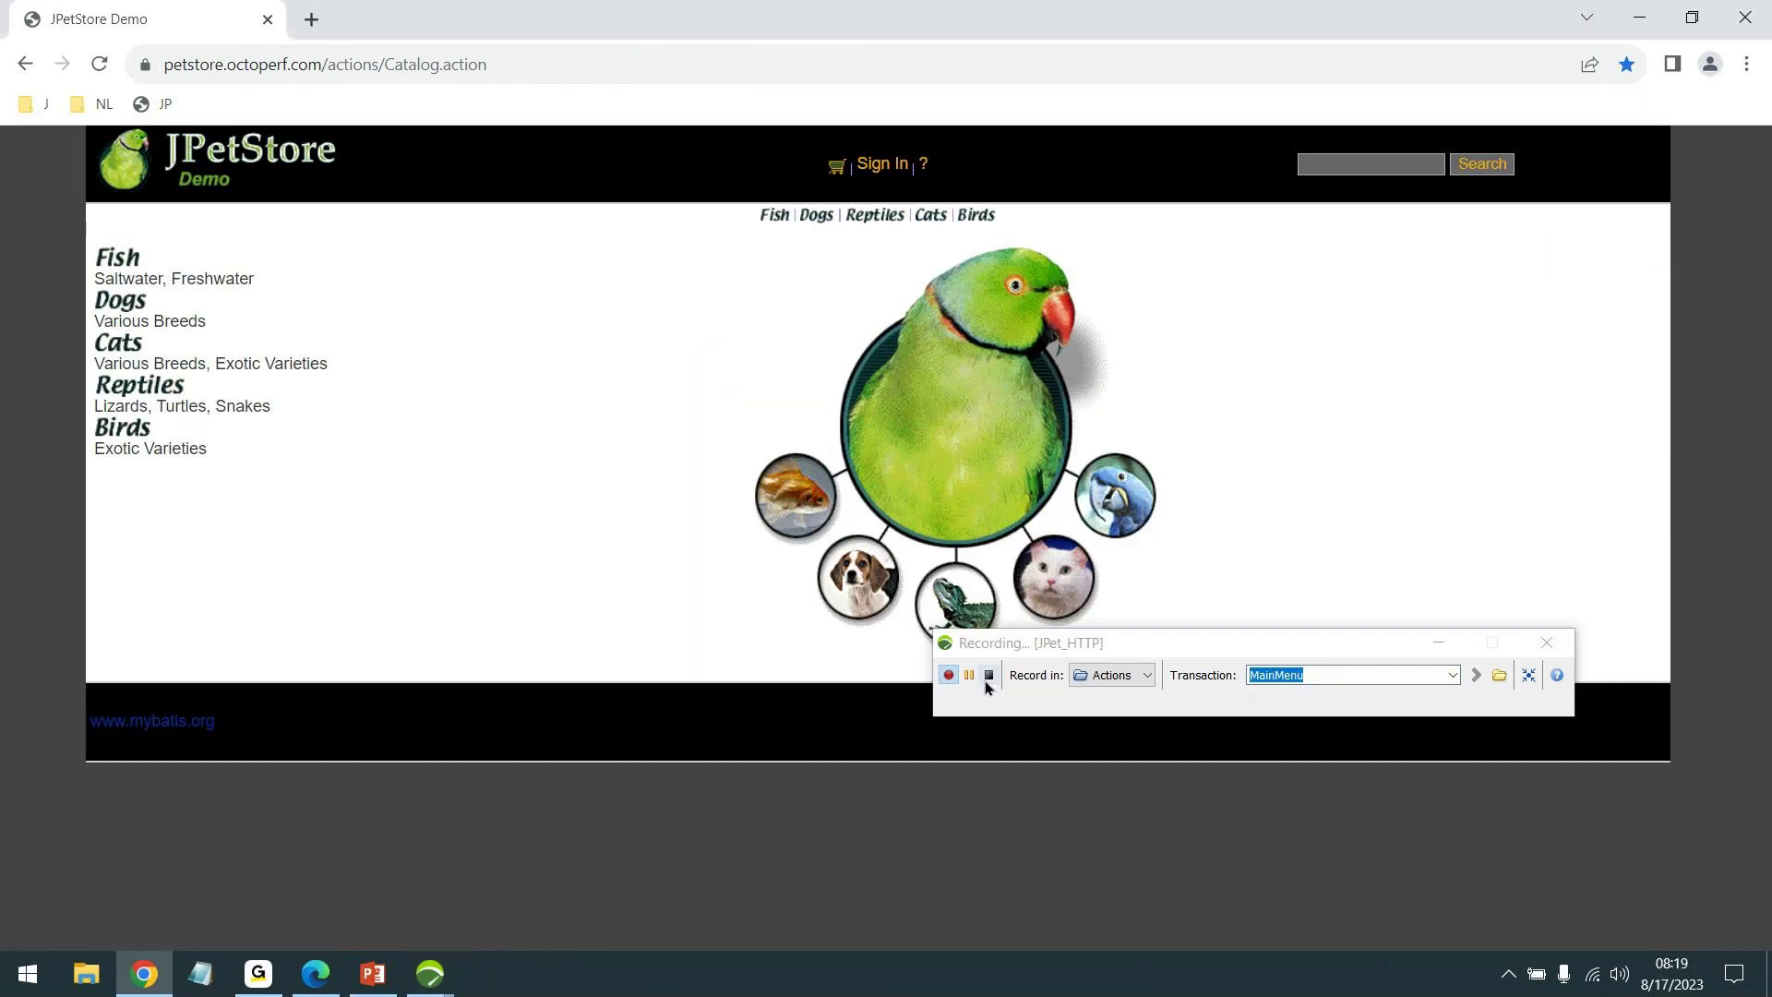
pyautogui.moveTo(1080, 642); pyautogui.dragTo(1085, 267)
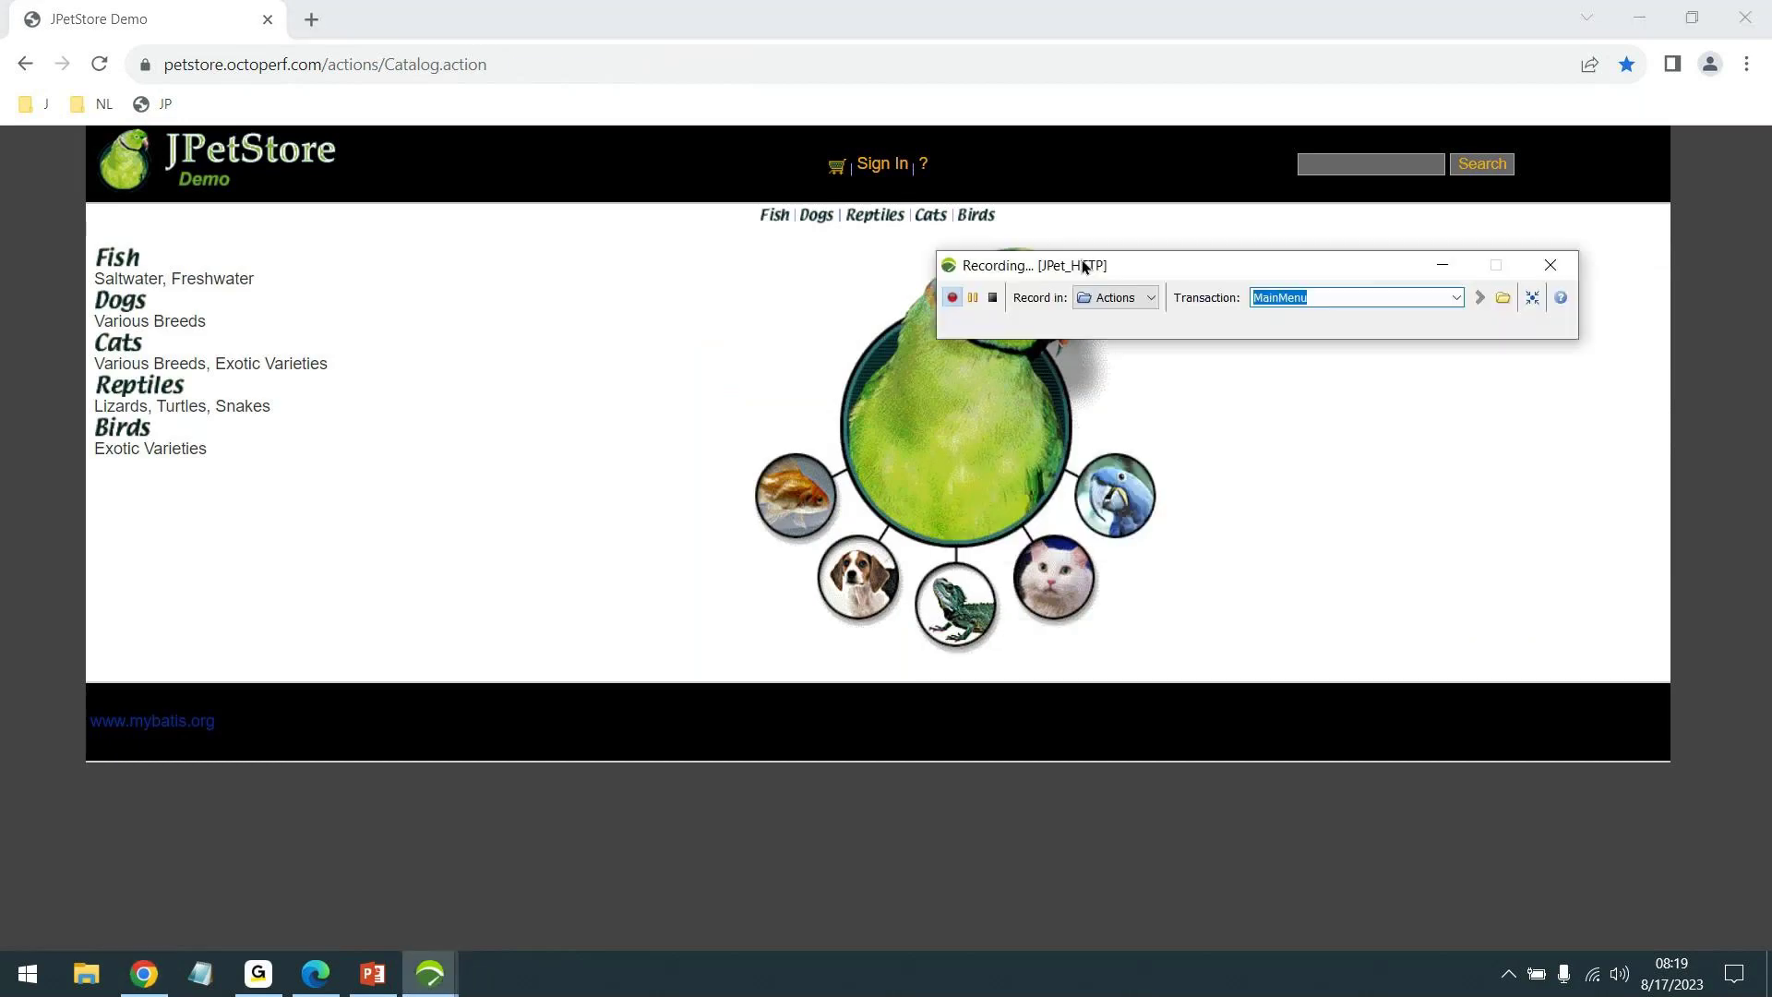
pyautogui.click(993, 297)
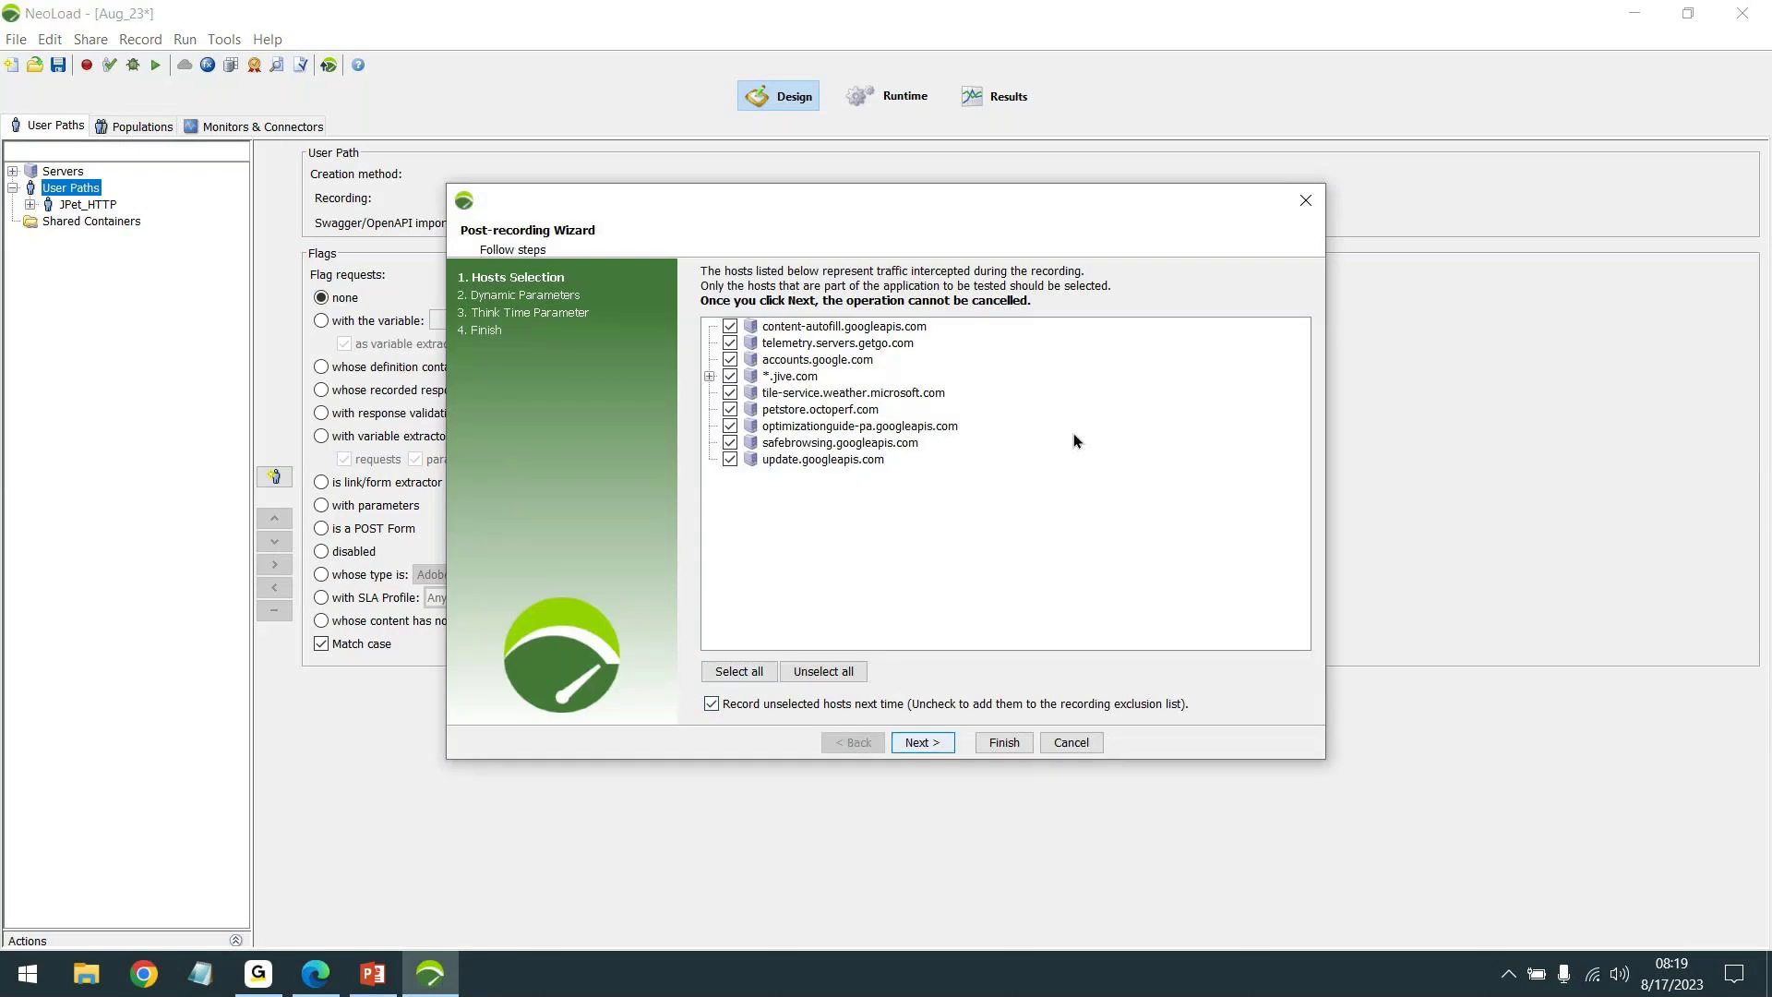
# Expand the *.jive.com hosts and check the JPetStore address in Chrome against the intercepted hosts list
pyautogui.click(709, 377)
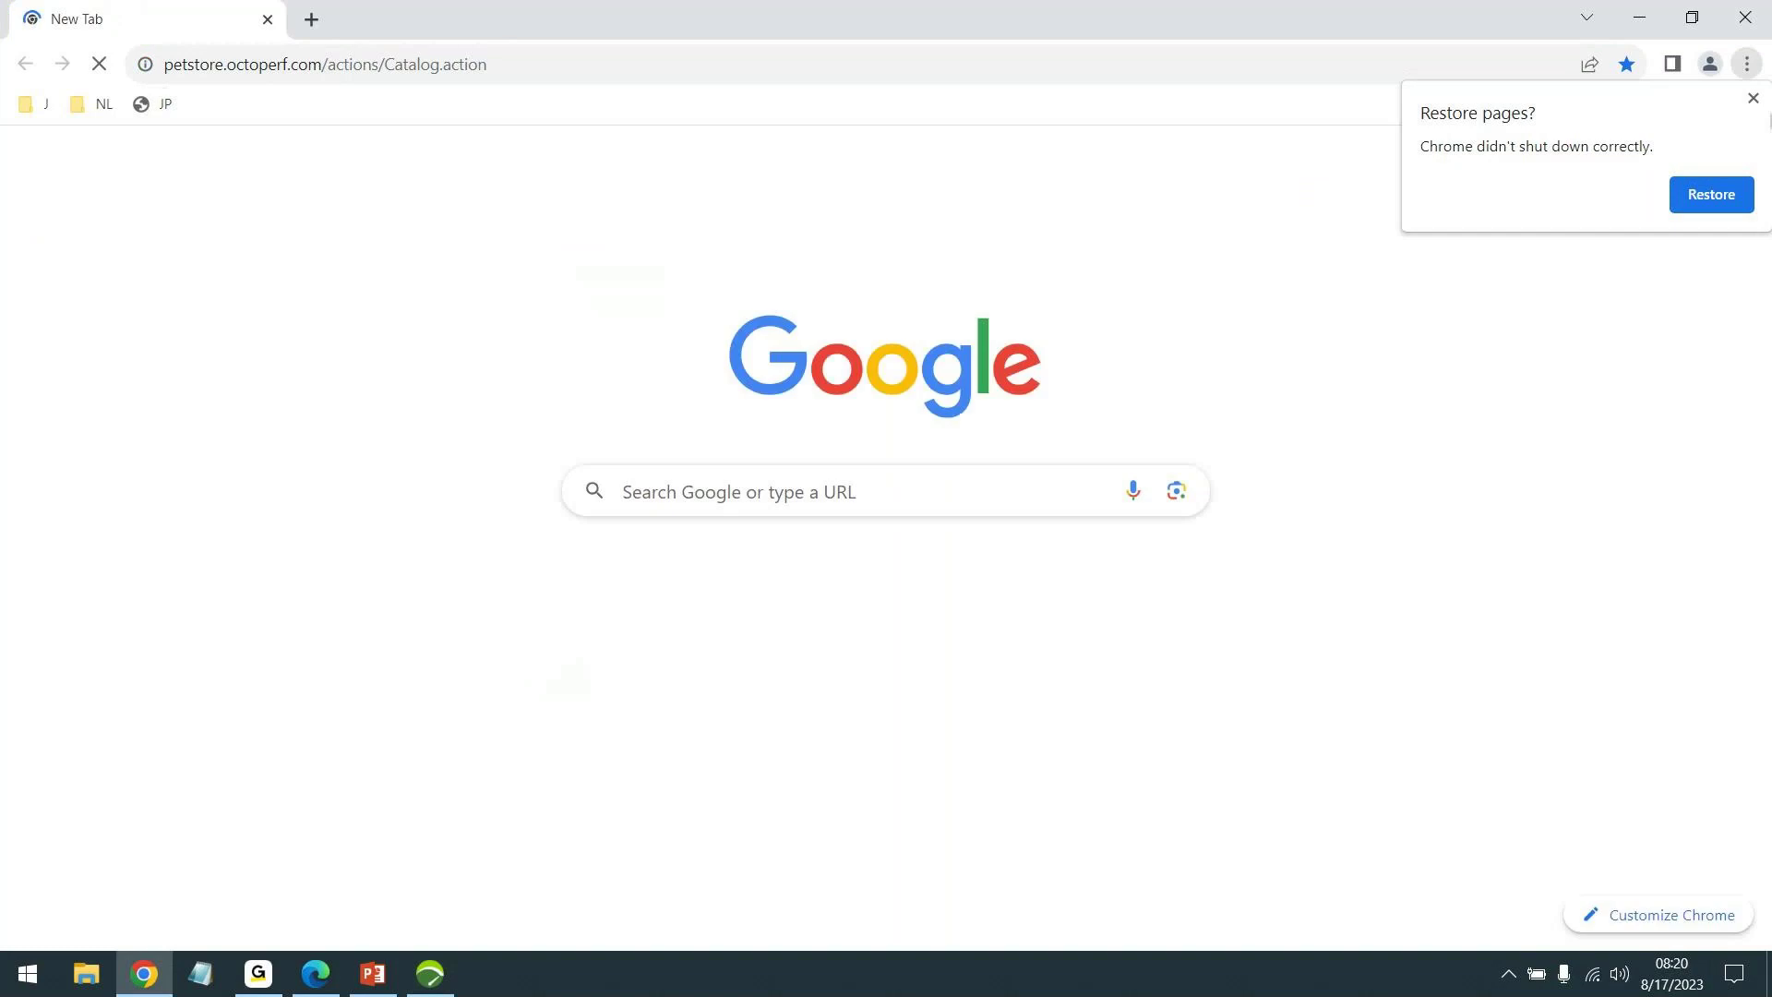
pyautogui.click(1753, 98)
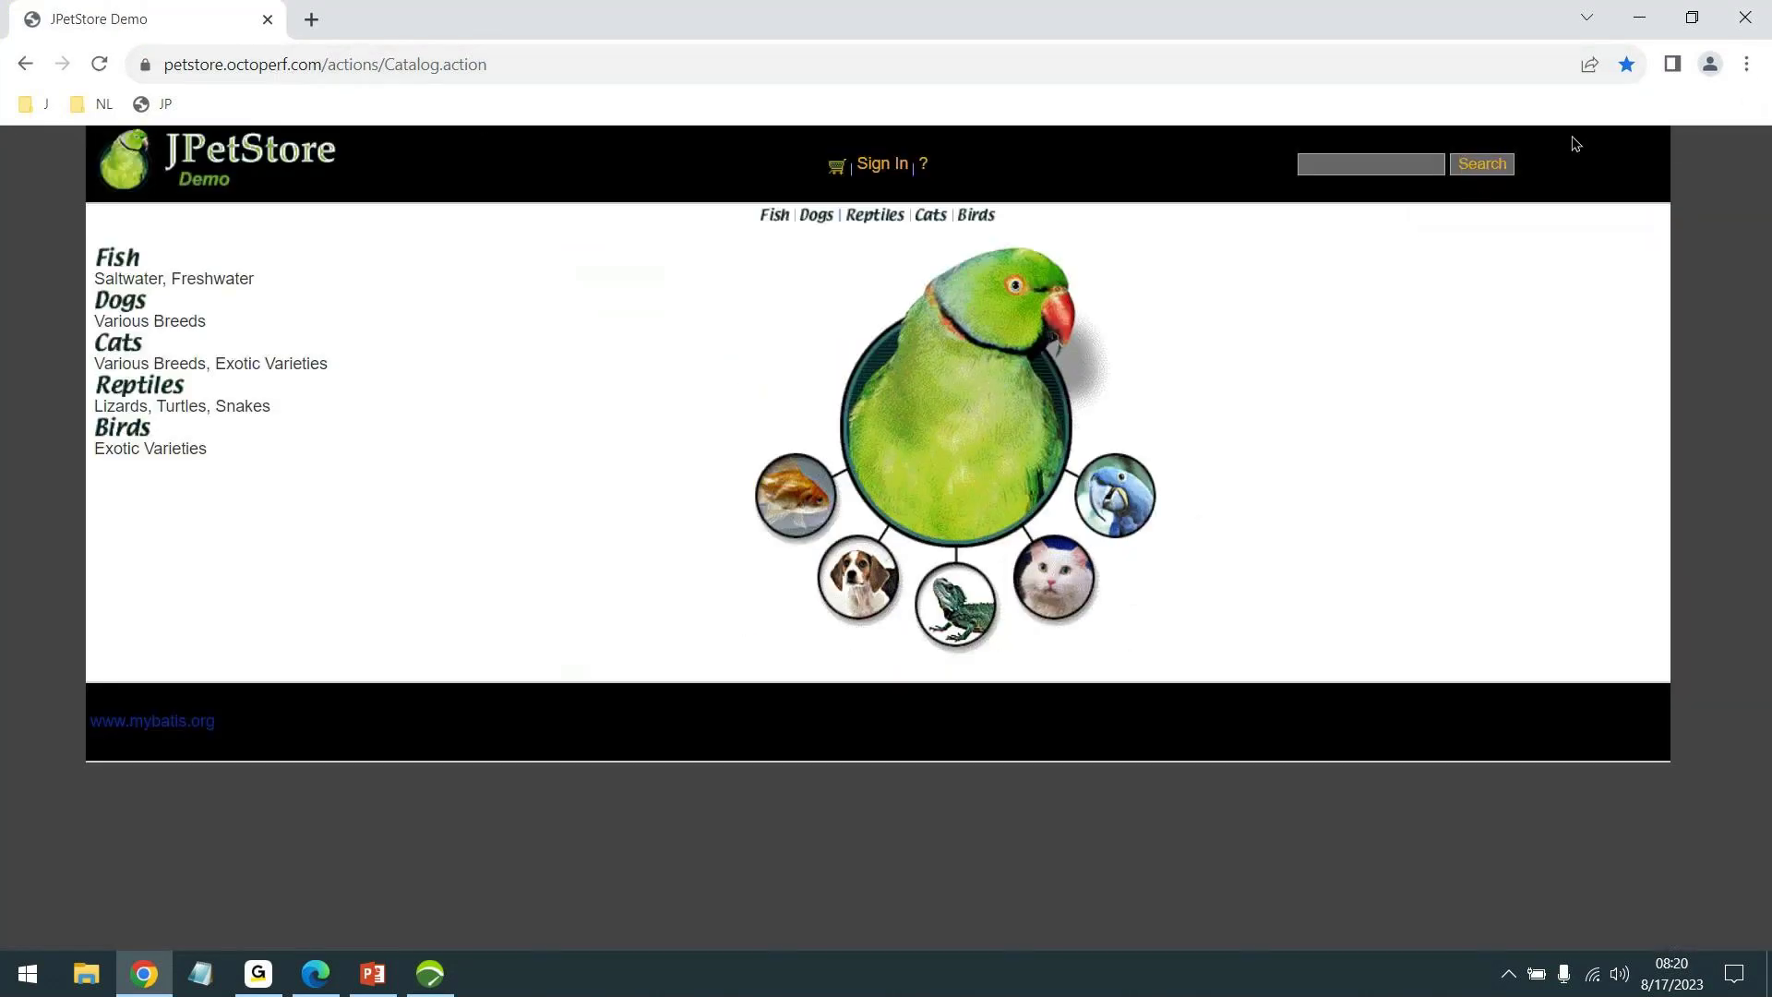
pyautogui.click(1641, 30)
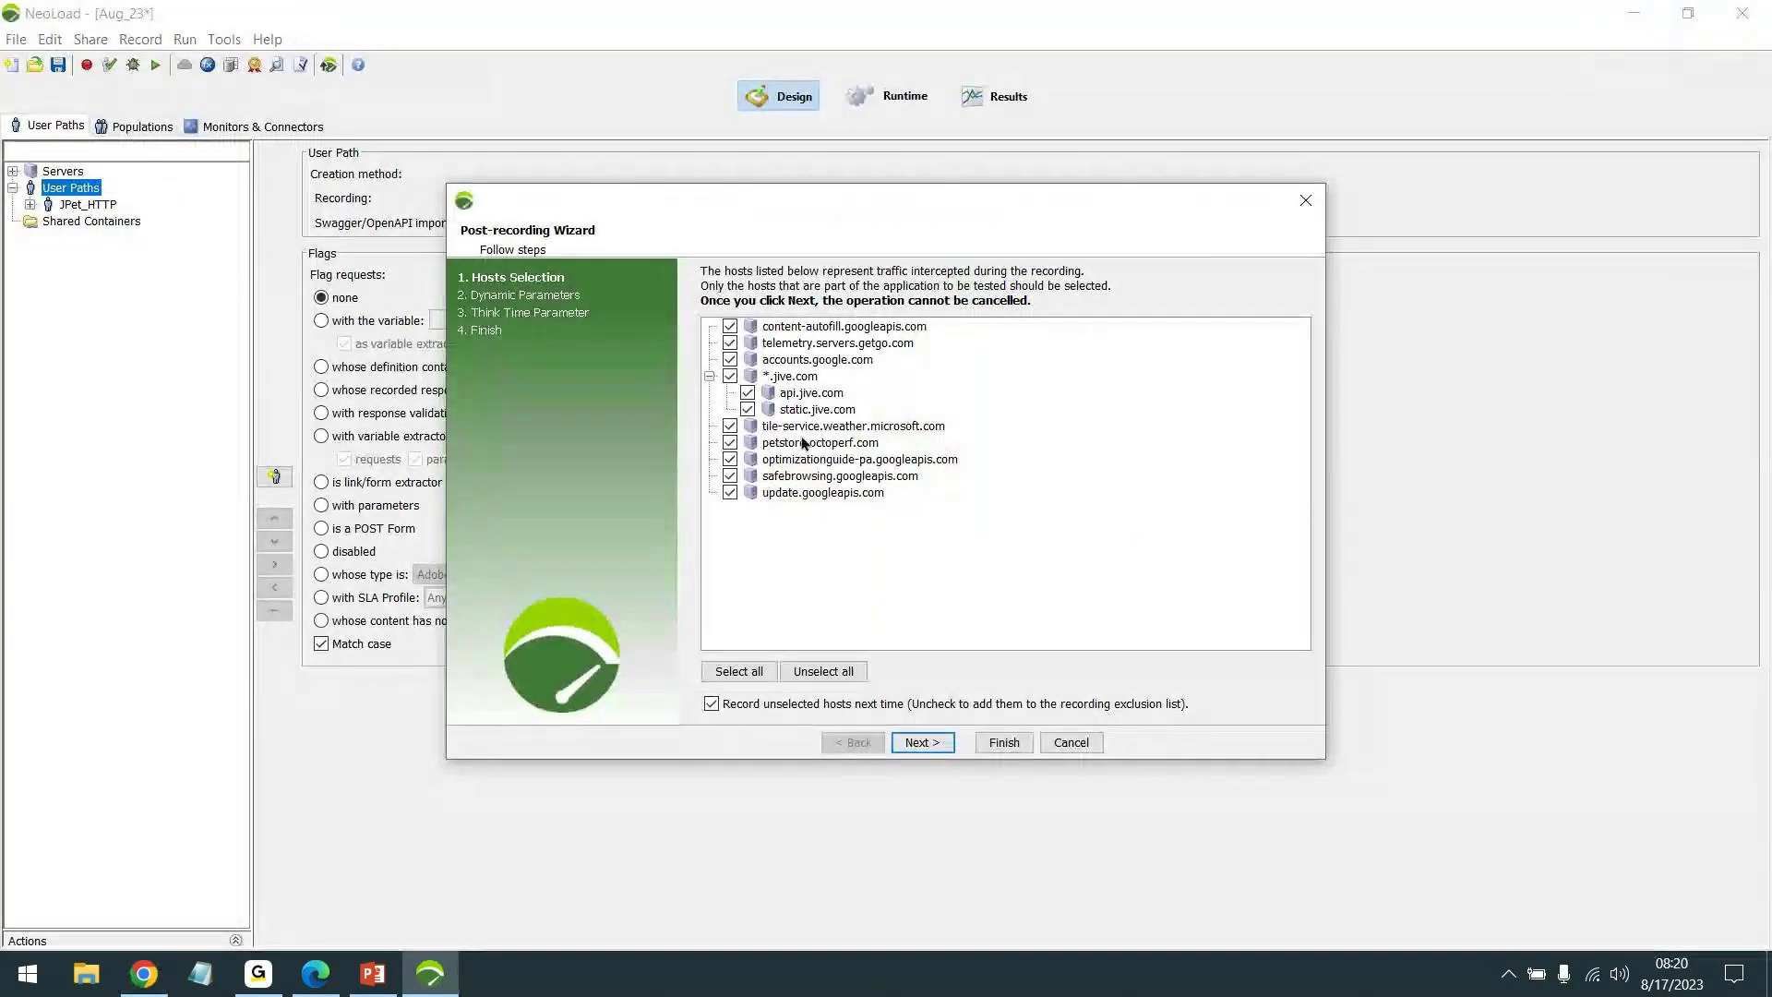
pyautogui.click(143, 986)
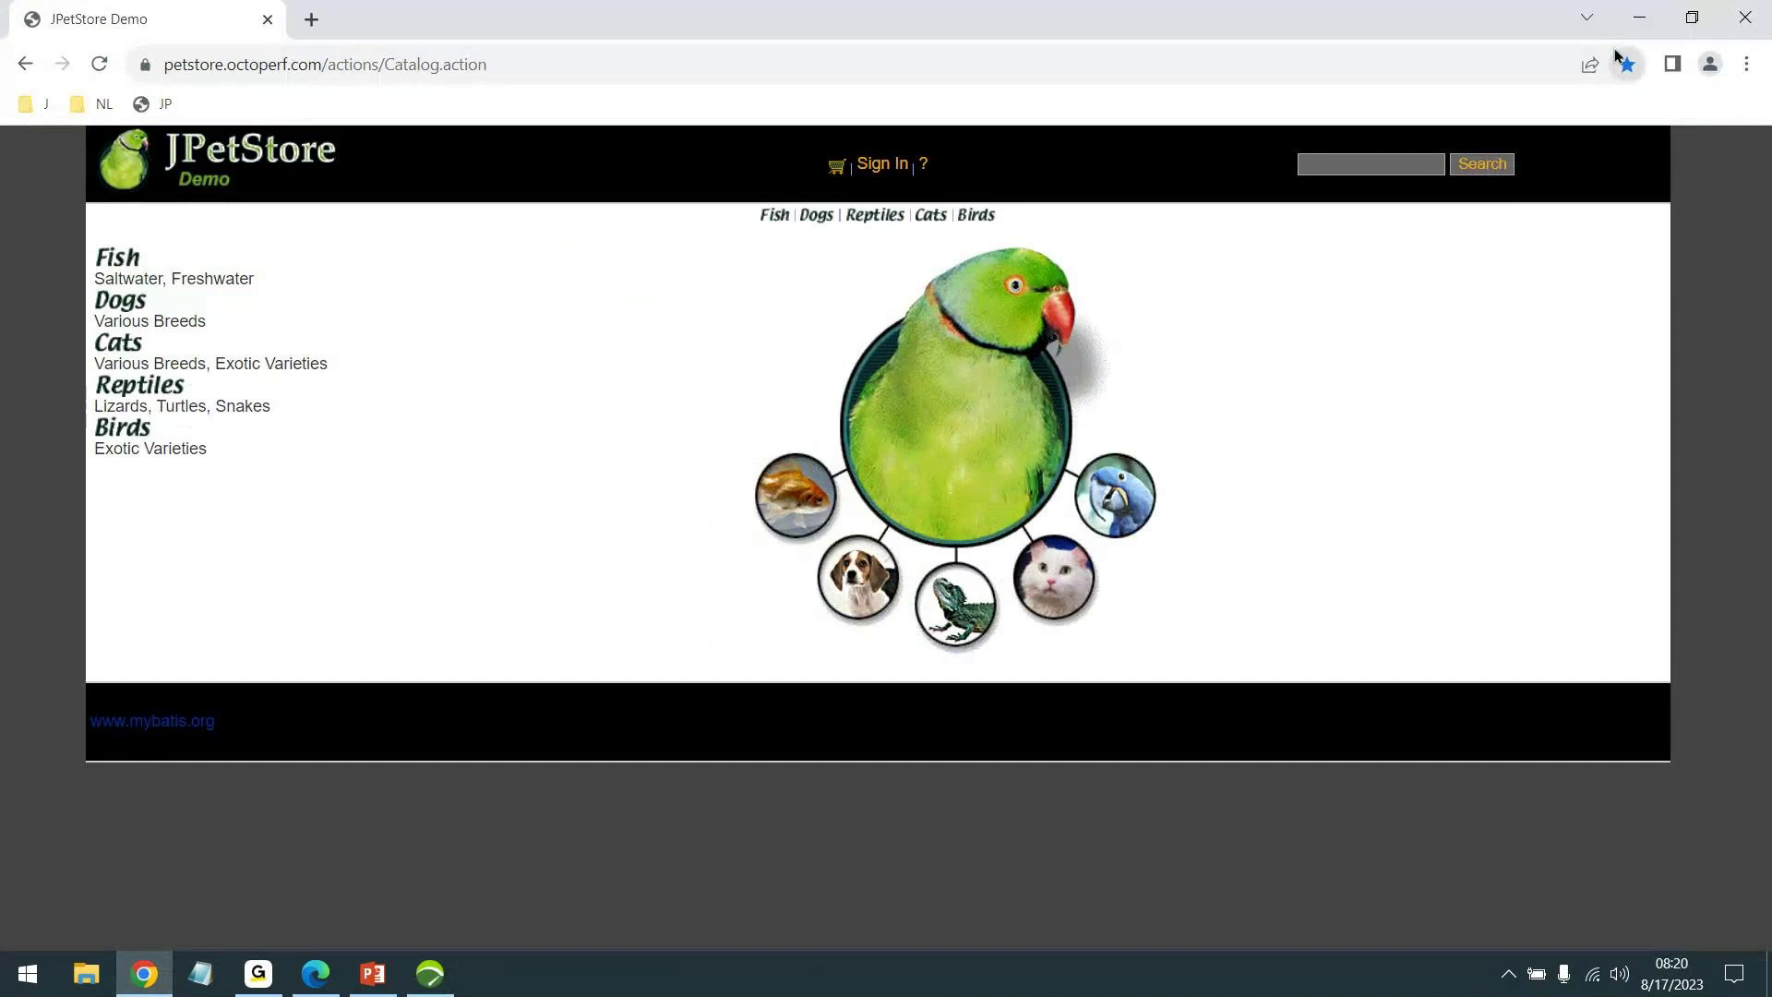
pyautogui.click(1641, 17)
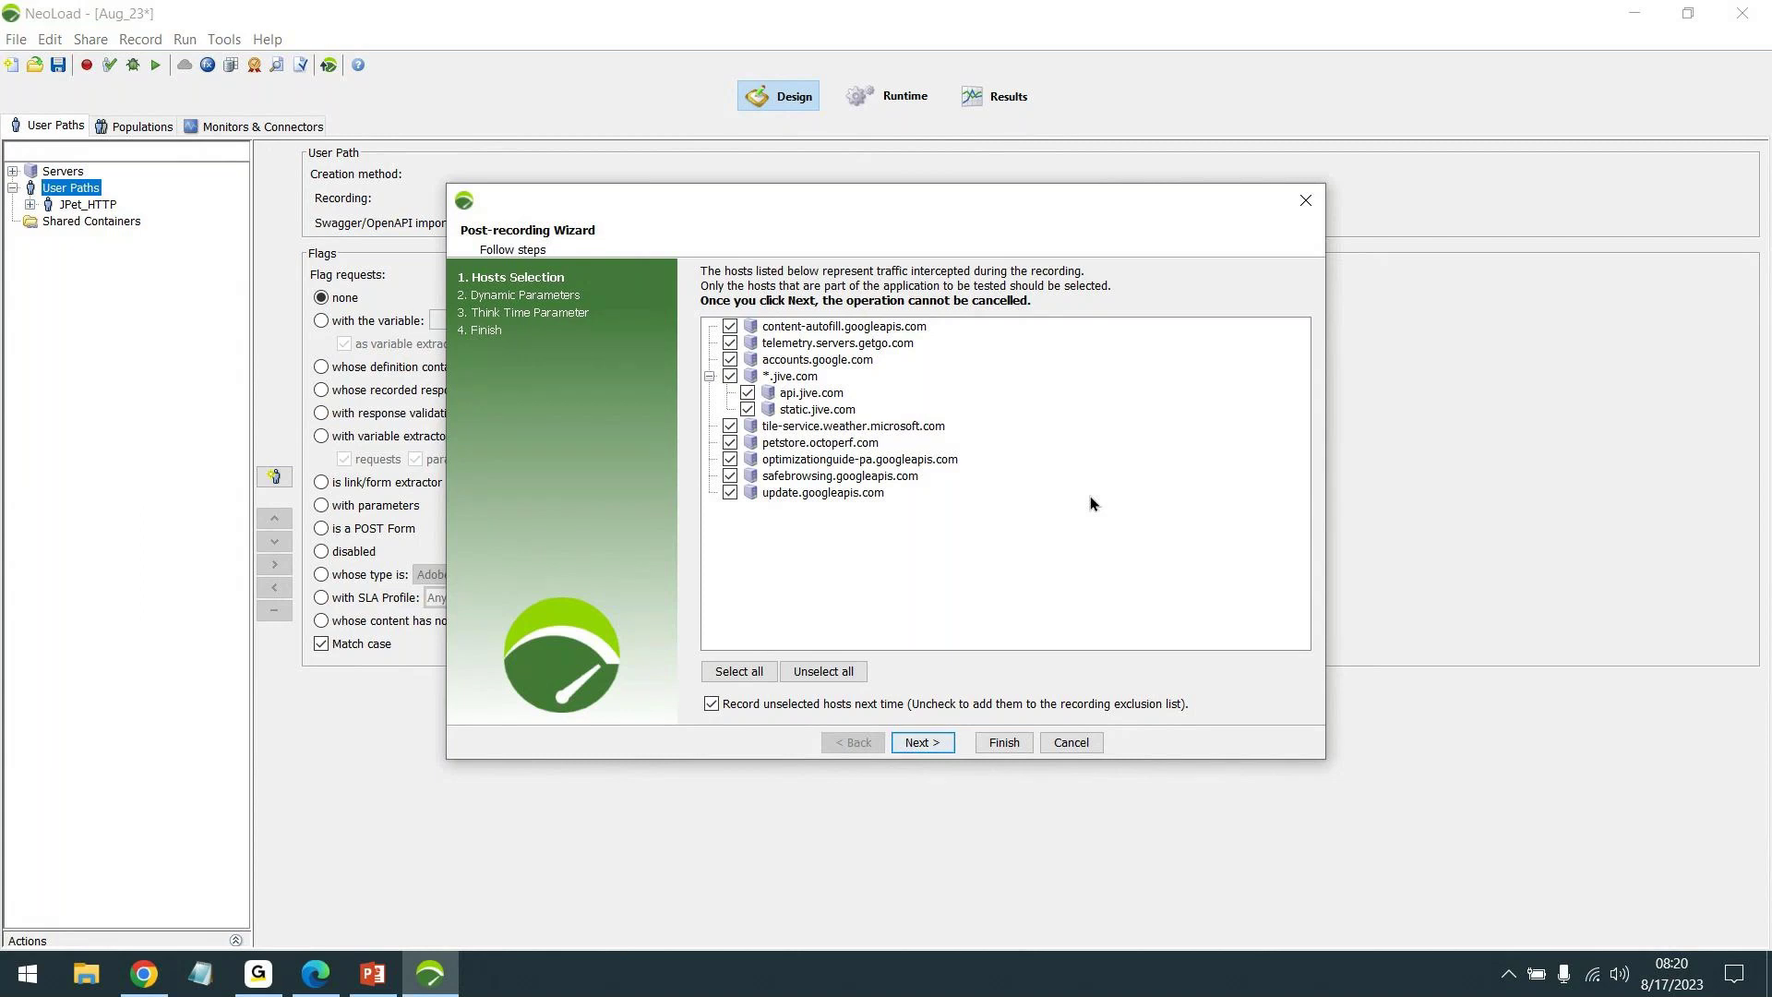
# Exclude every intercepted host except petstore.octoperf.com and continue to the dynamic parameters stage
pyautogui.click(735, 326)
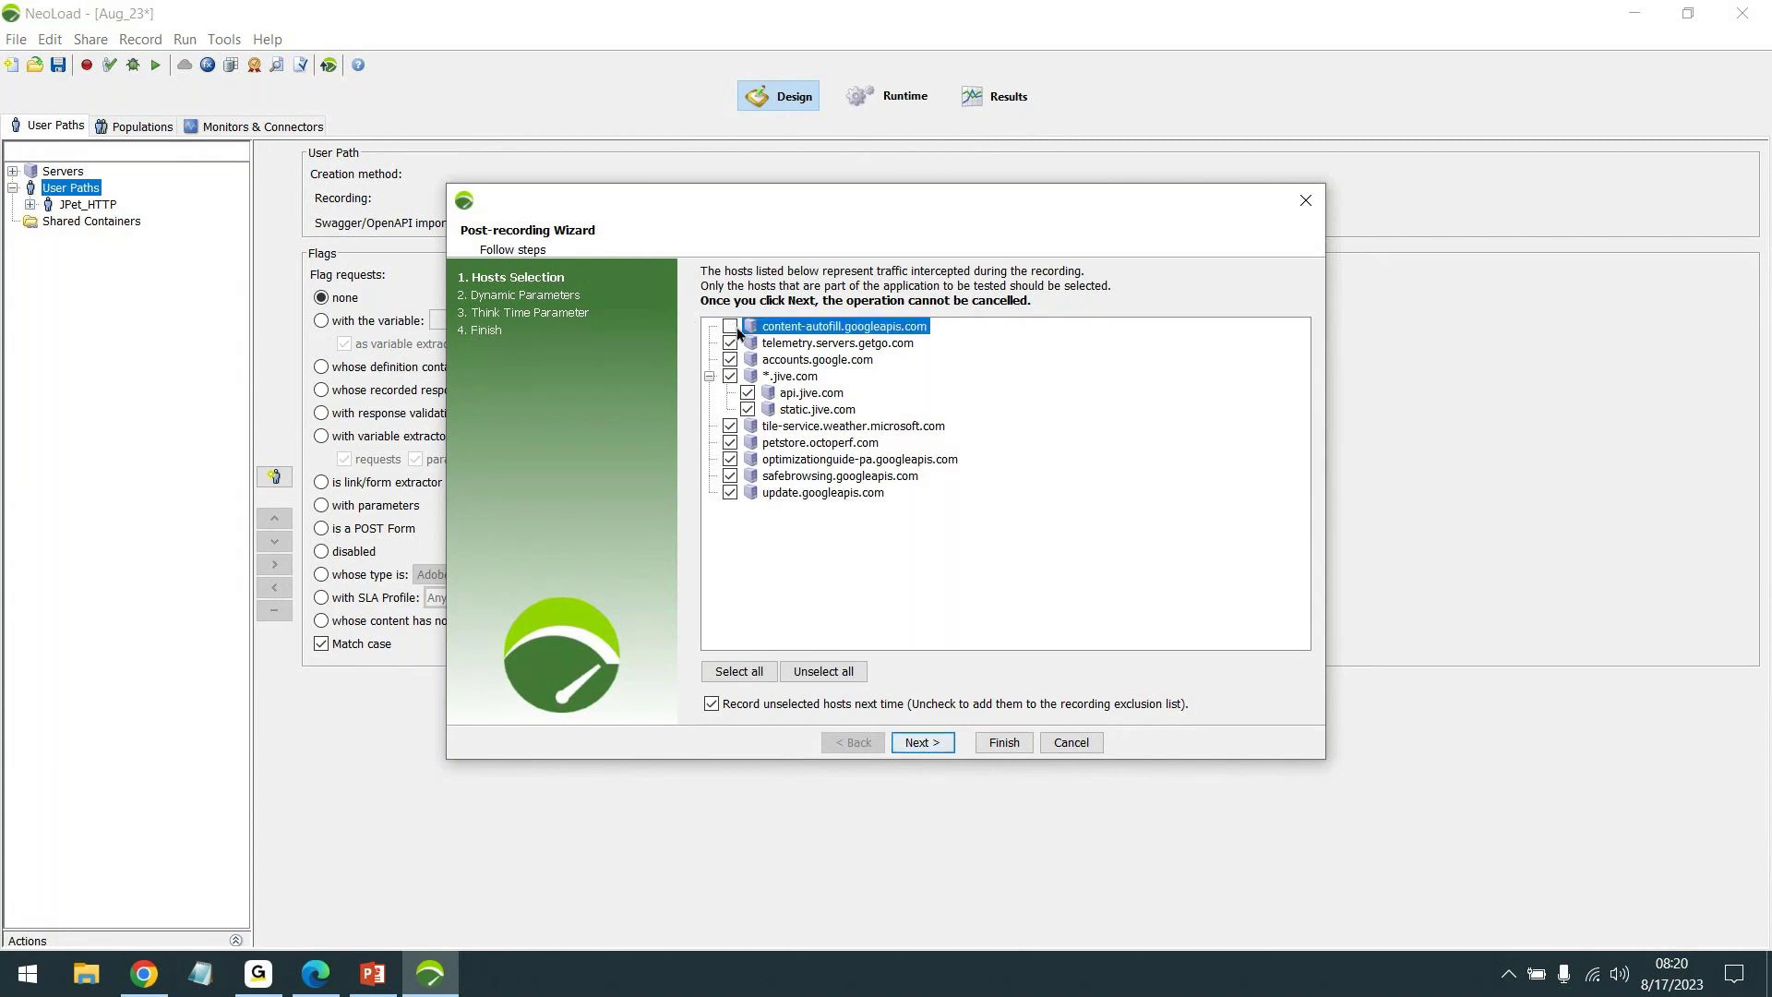
pyautogui.click(730, 343)
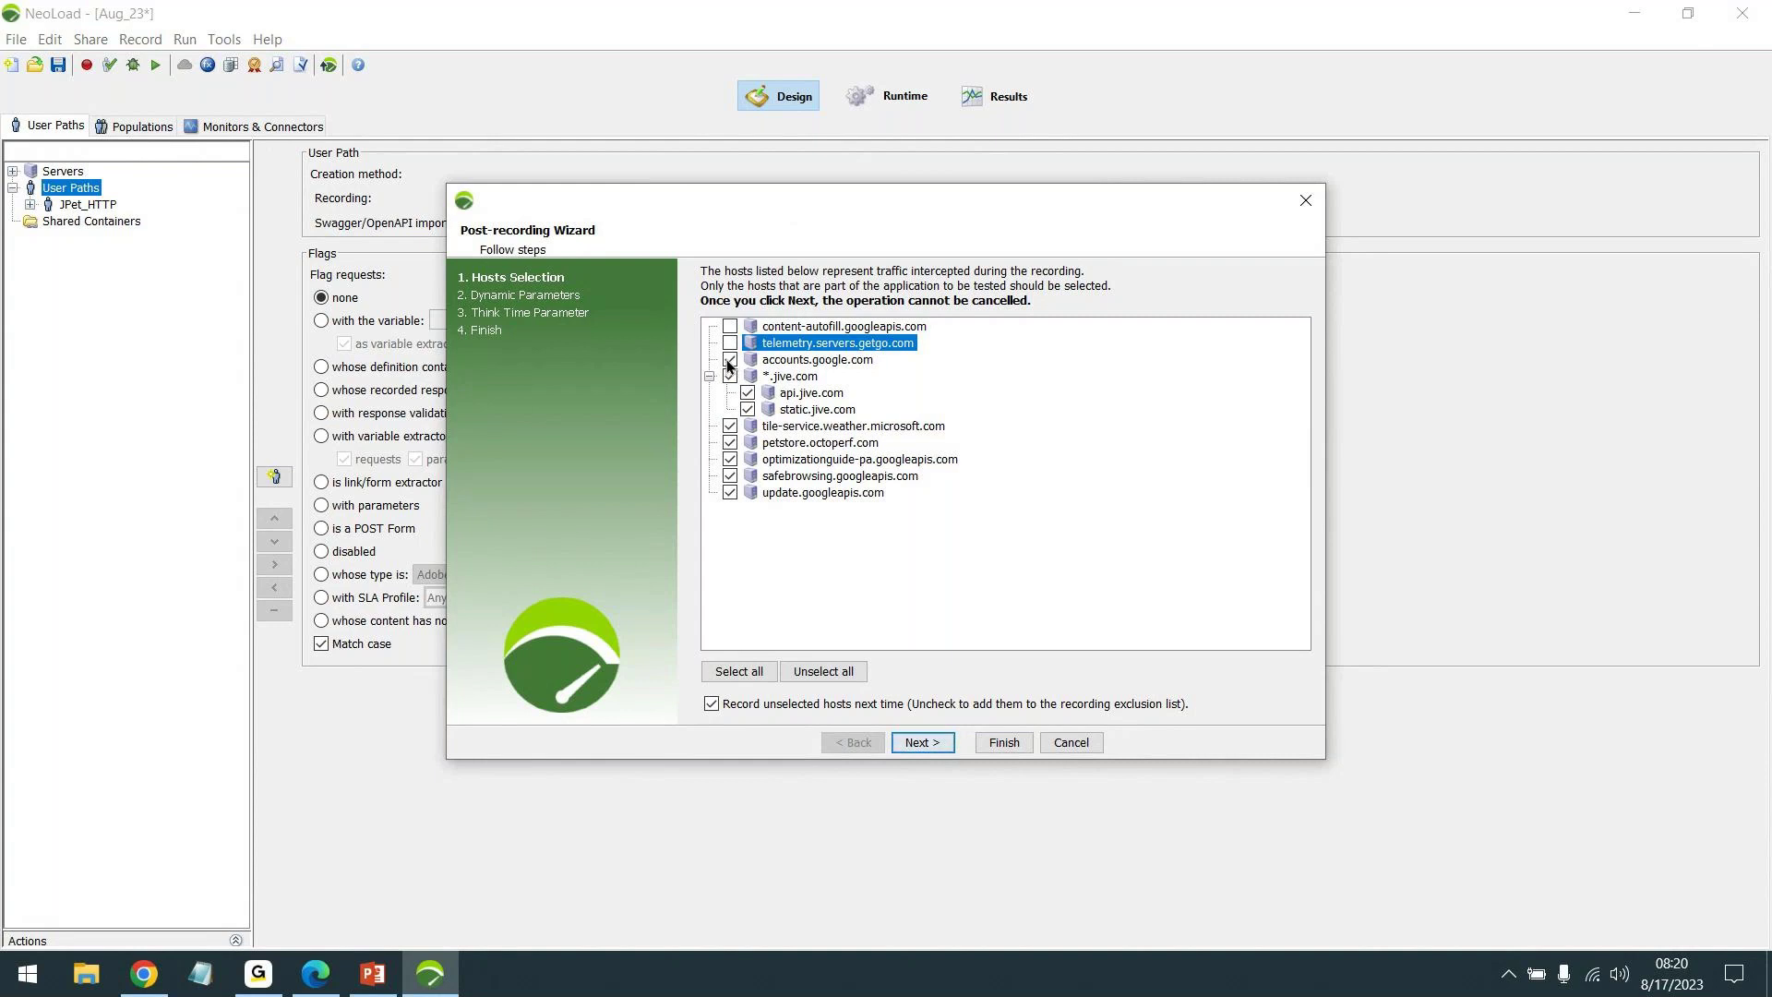
pyautogui.click(729, 360)
pyautogui.click(729, 376)
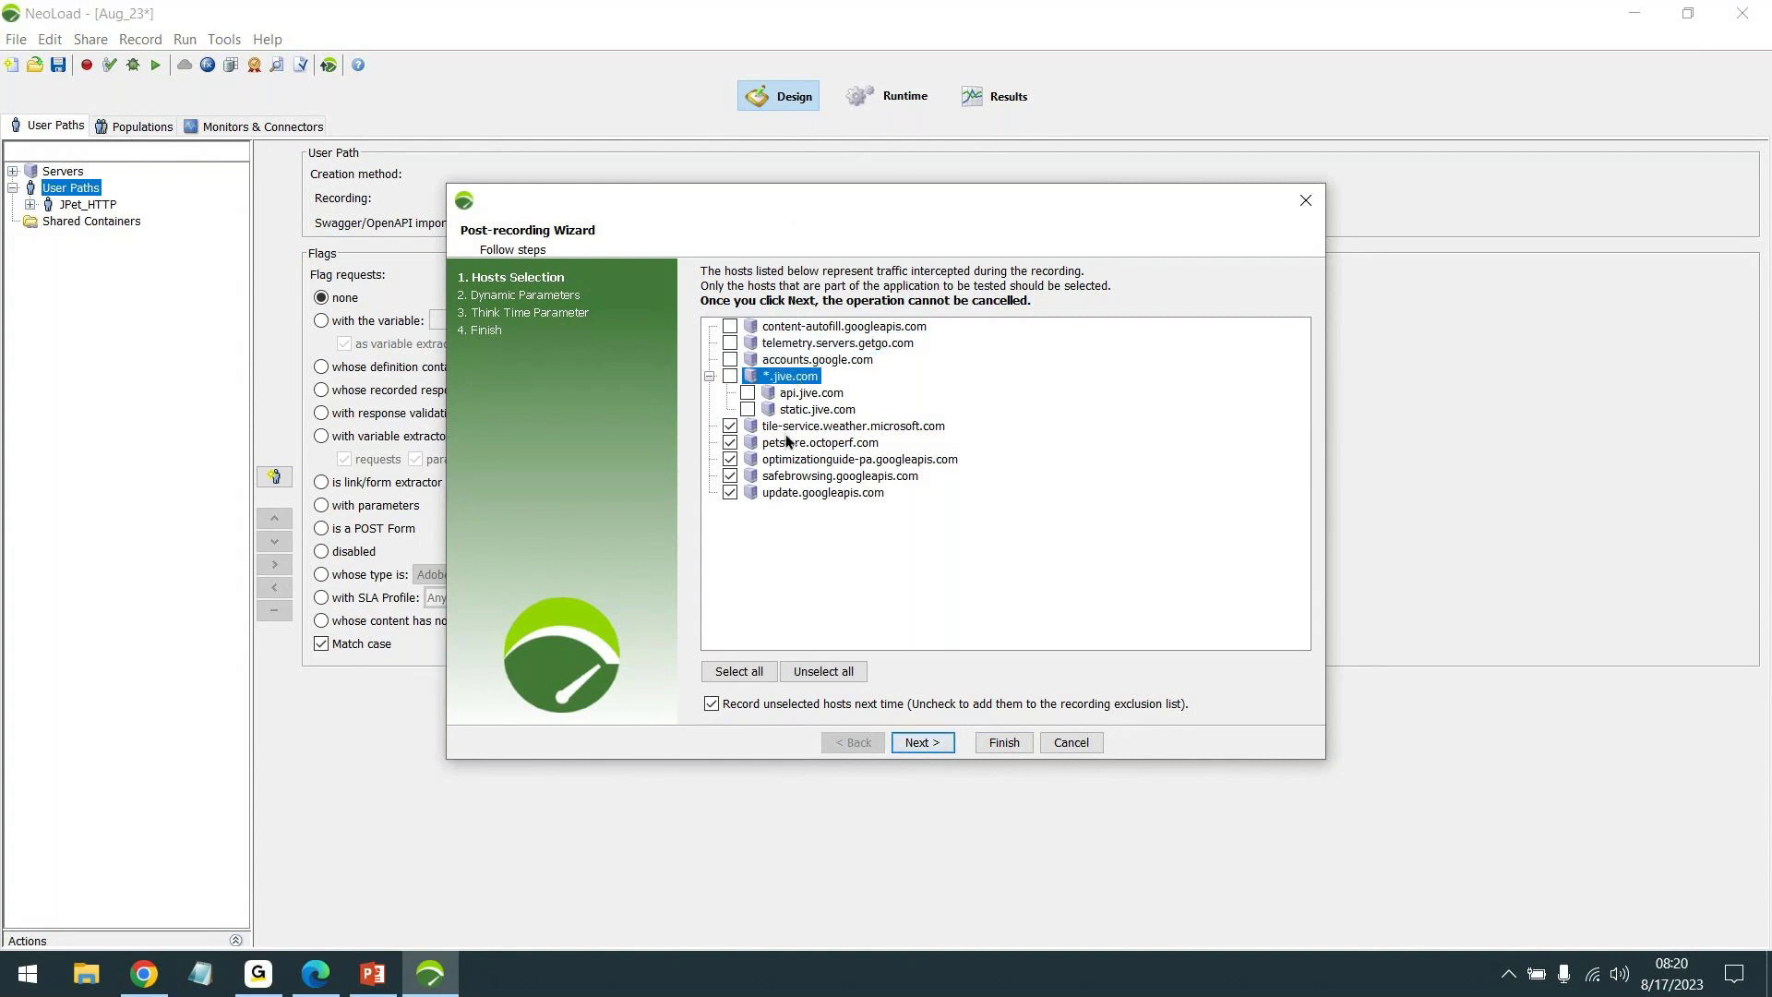
pyautogui.click(739, 428)
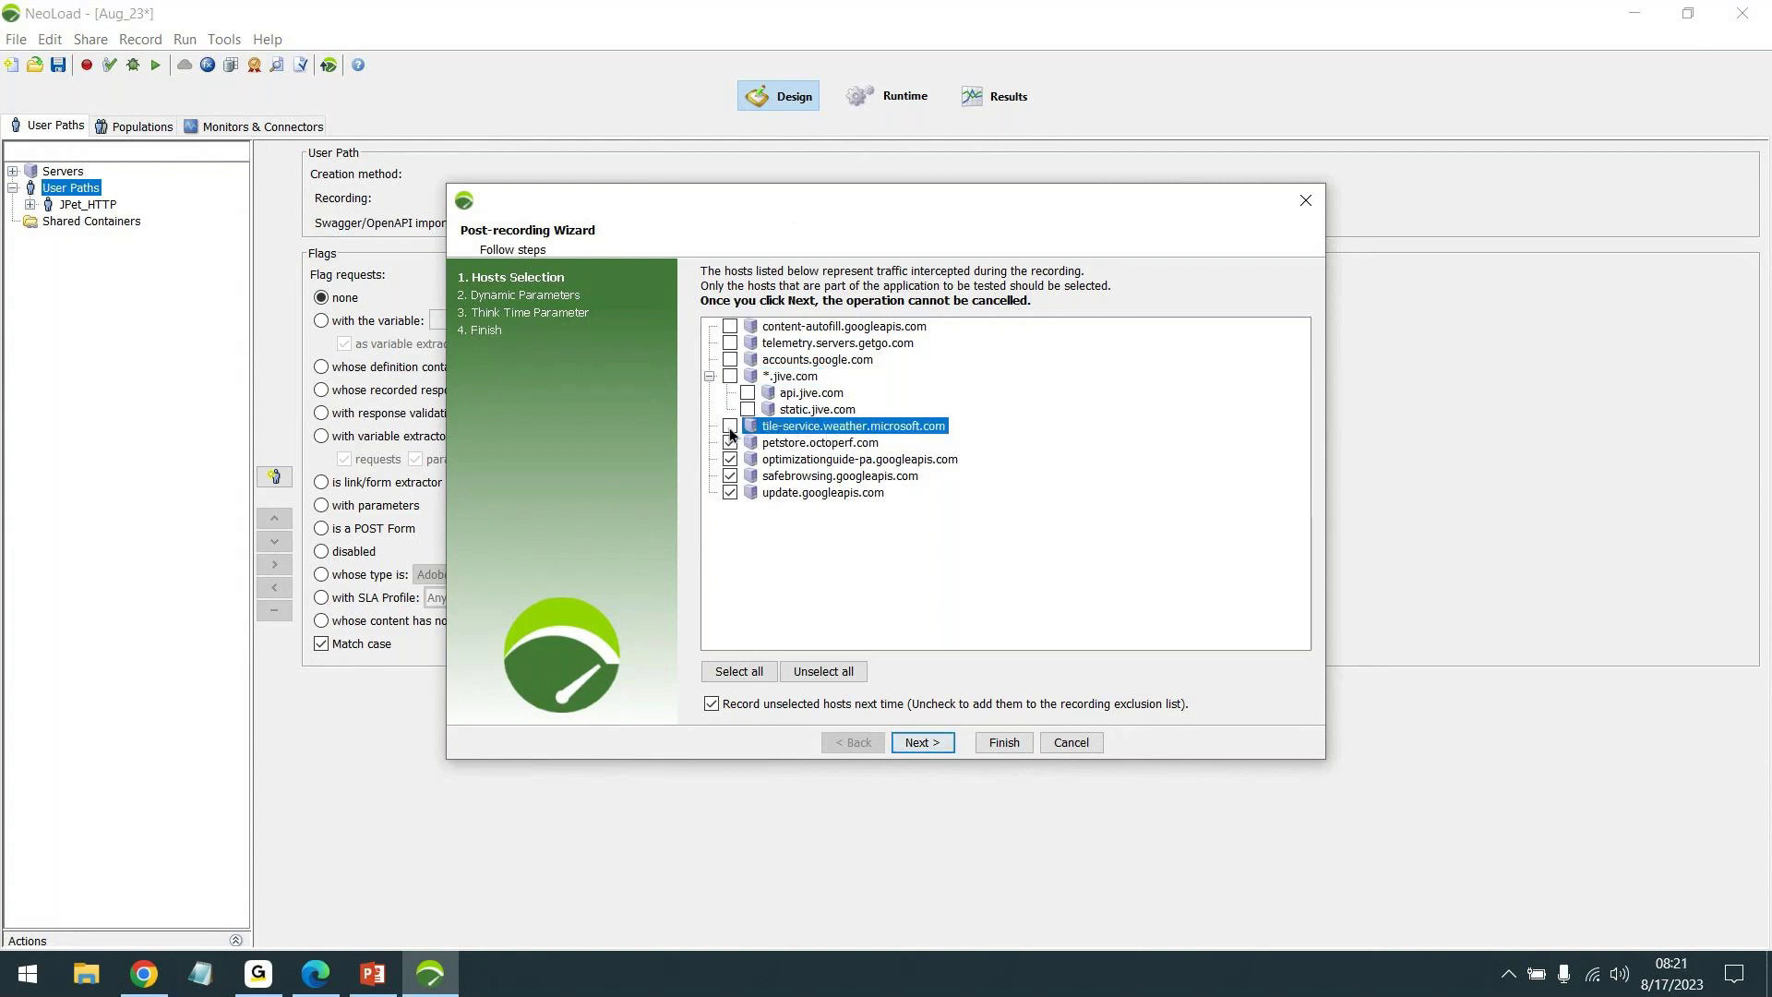
pyautogui.click(786, 444)
pyautogui.click(736, 461)
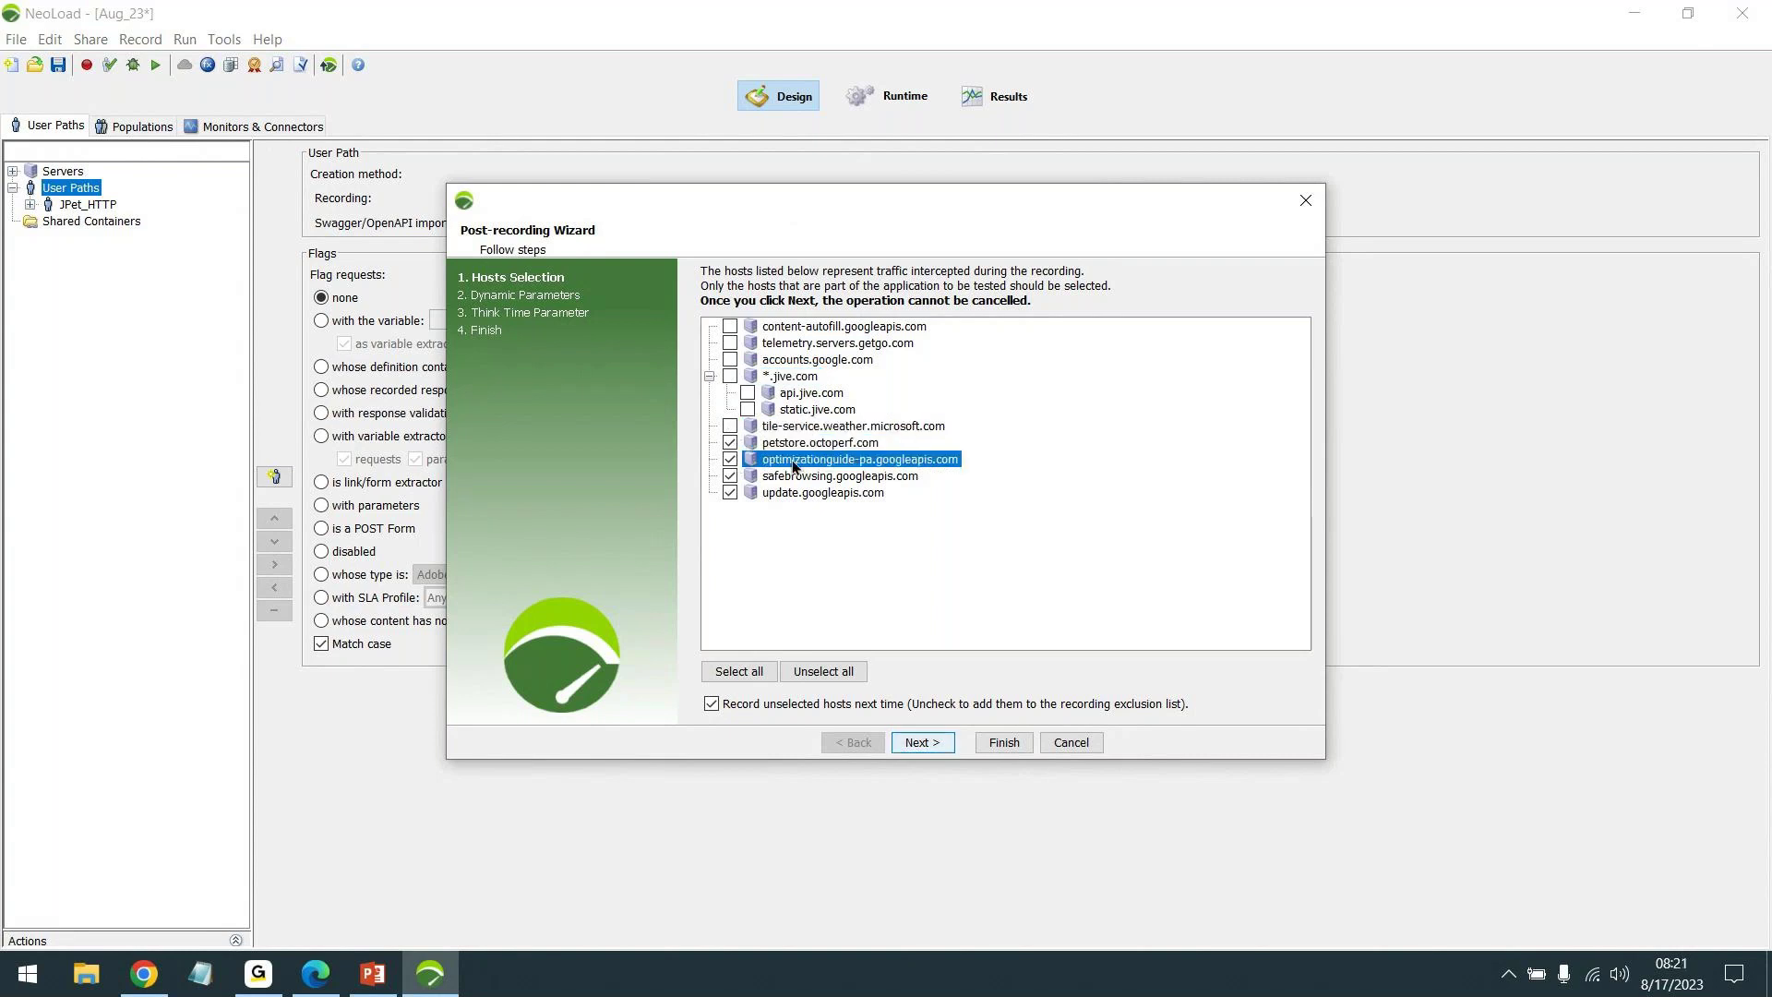
pyautogui.click(736, 478)
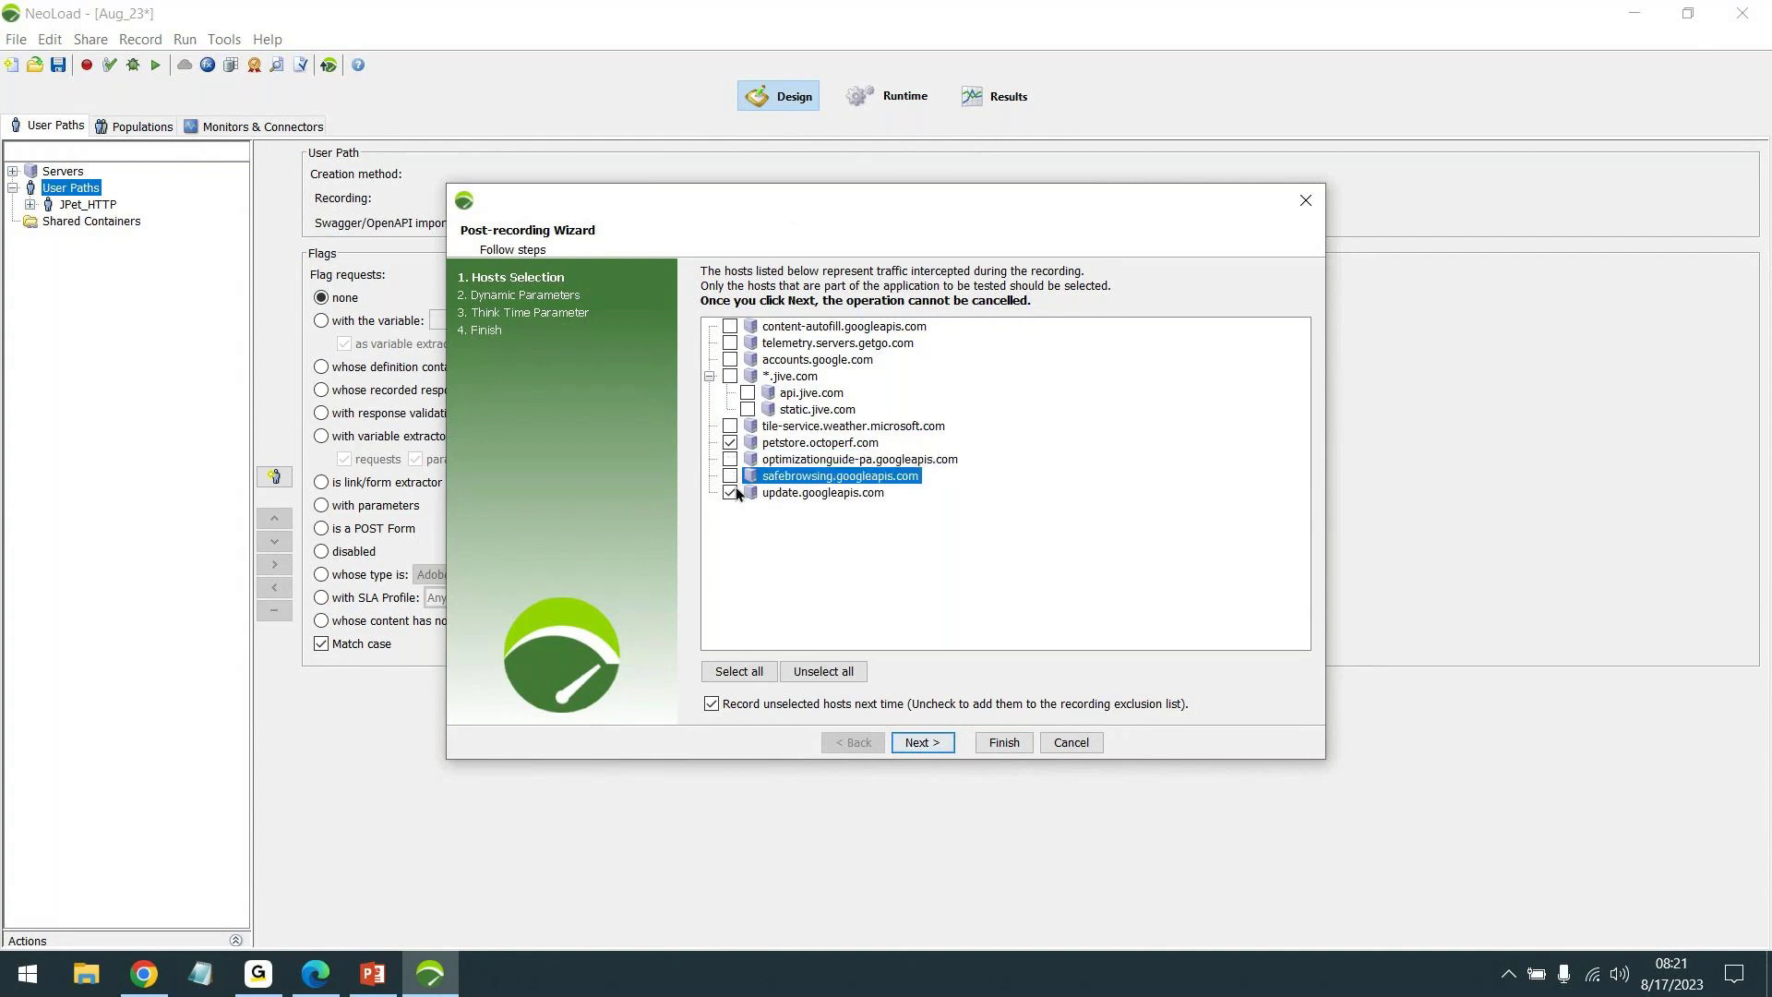
pyautogui.click(736, 493)
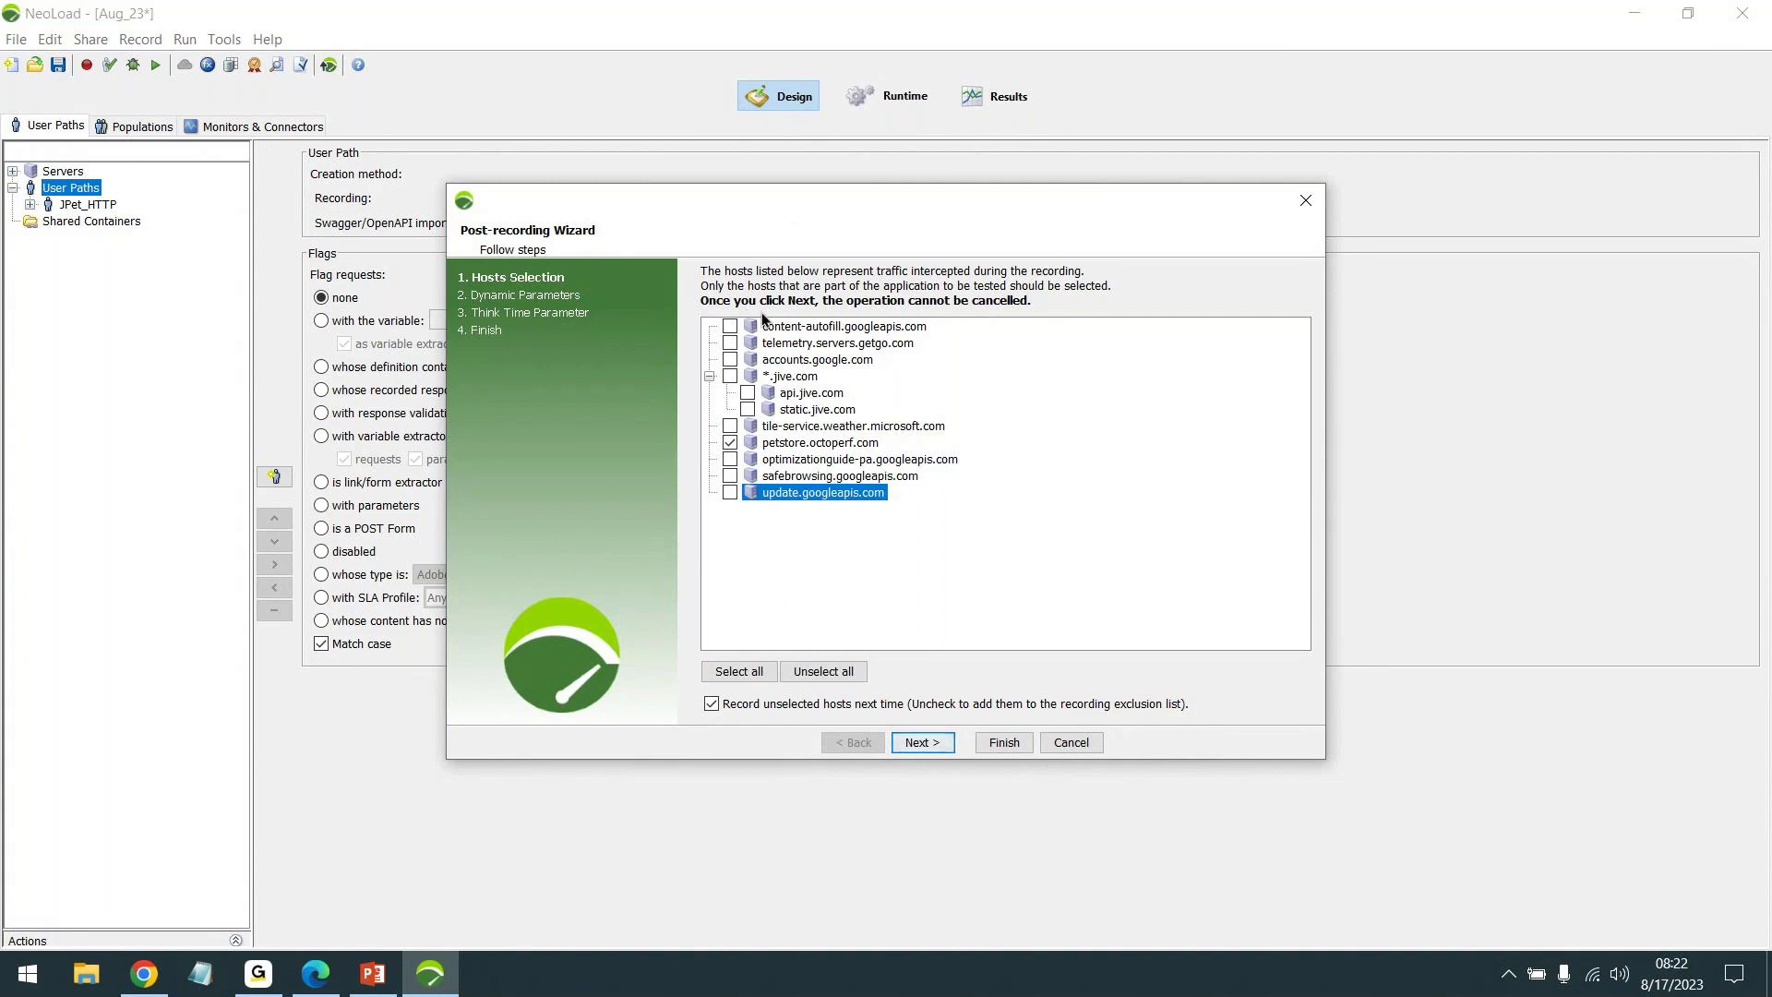
pyautogui.click(787, 447)
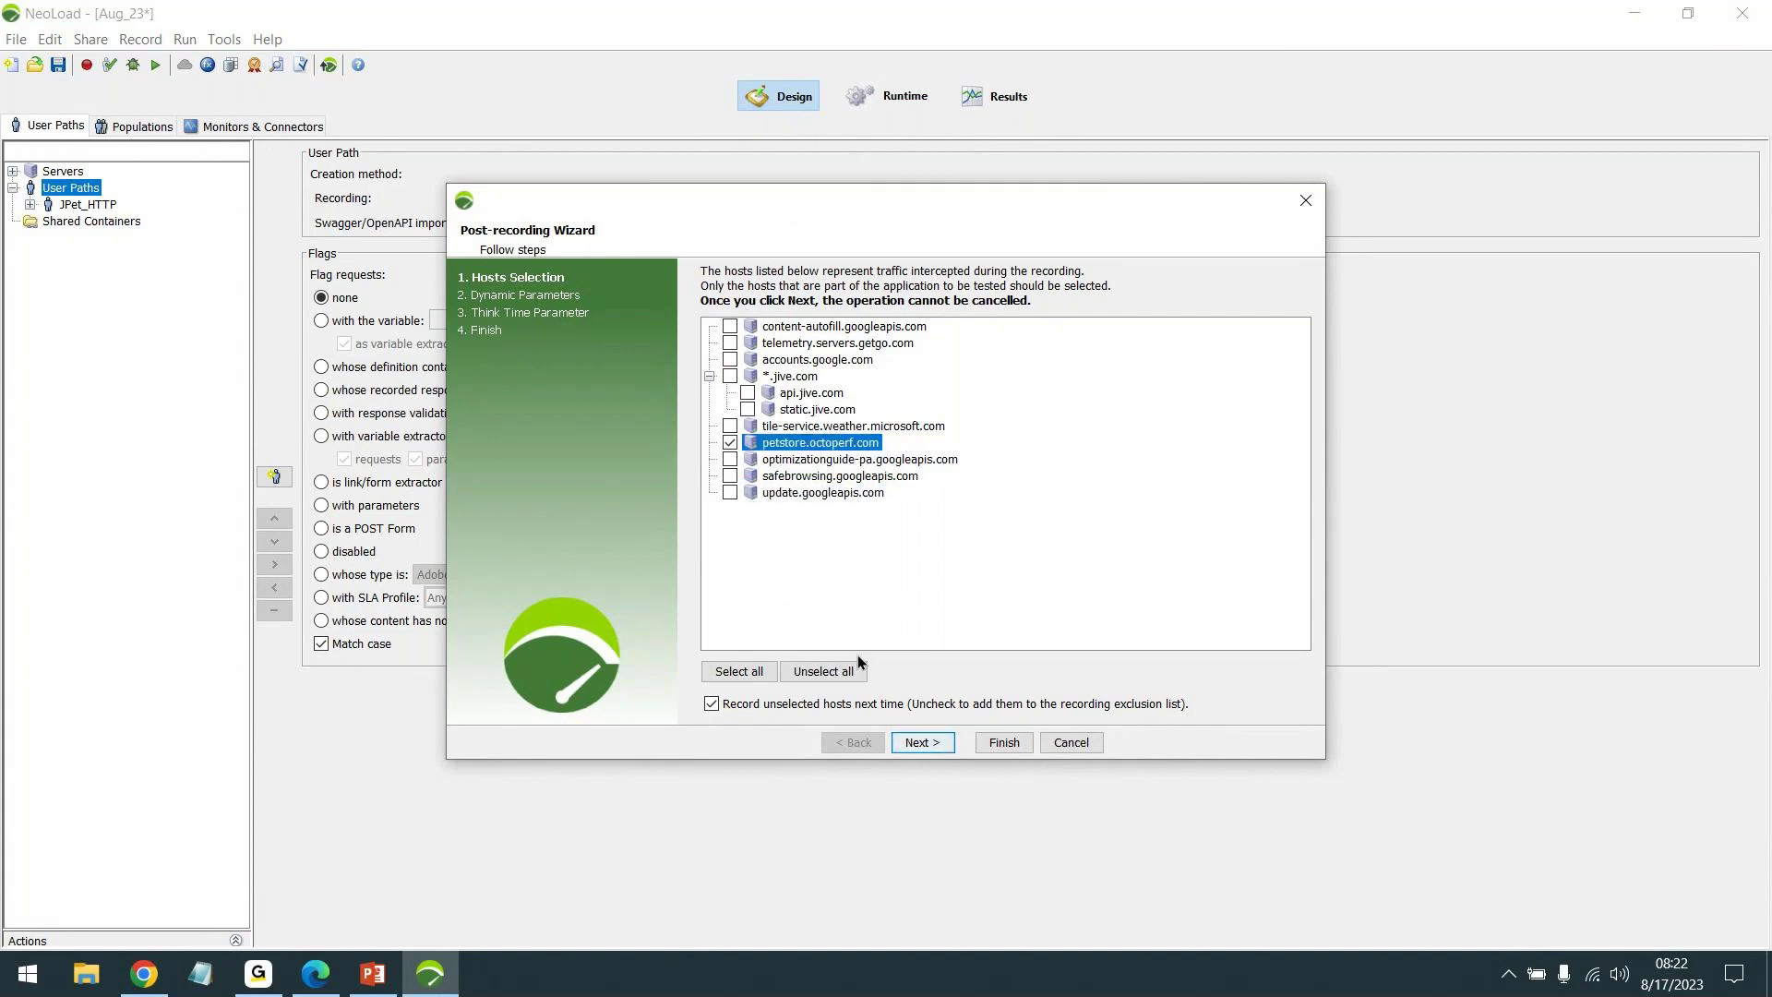
pyautogui.click(924, 743)
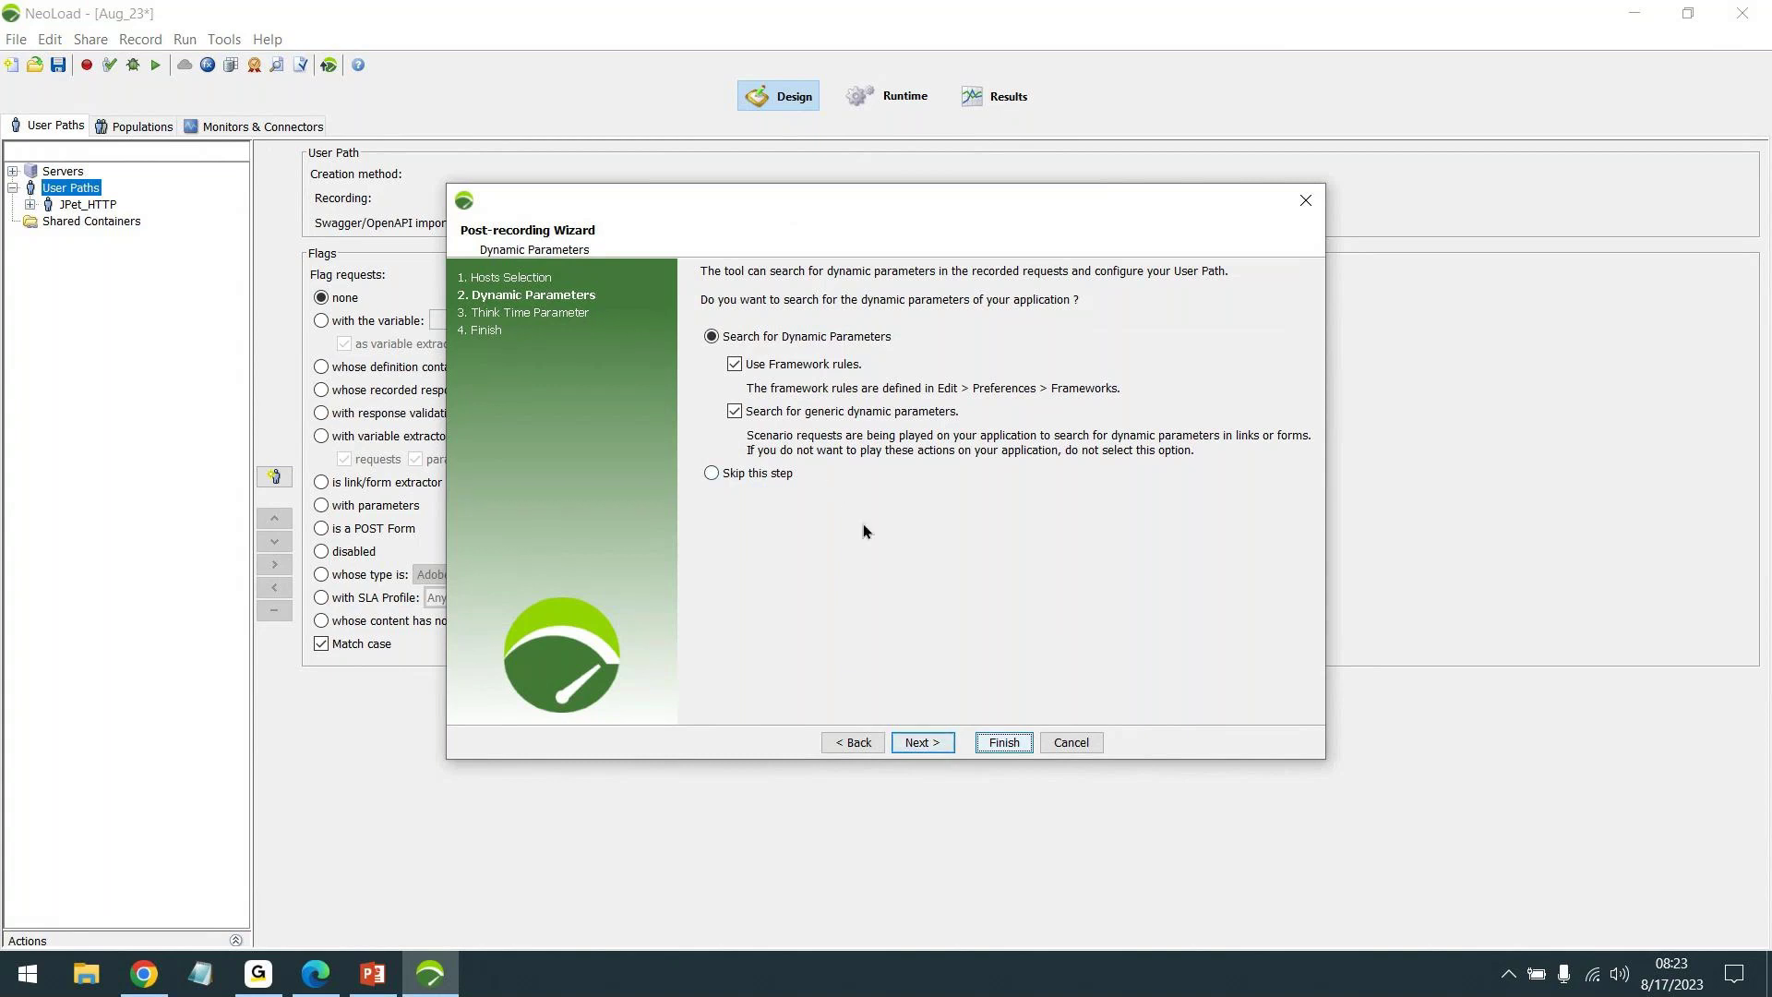
# Skip the dynamic parameter search and keep the recorded think times, proceeding to the wizard's final page
pyautogui.click(755, 473)
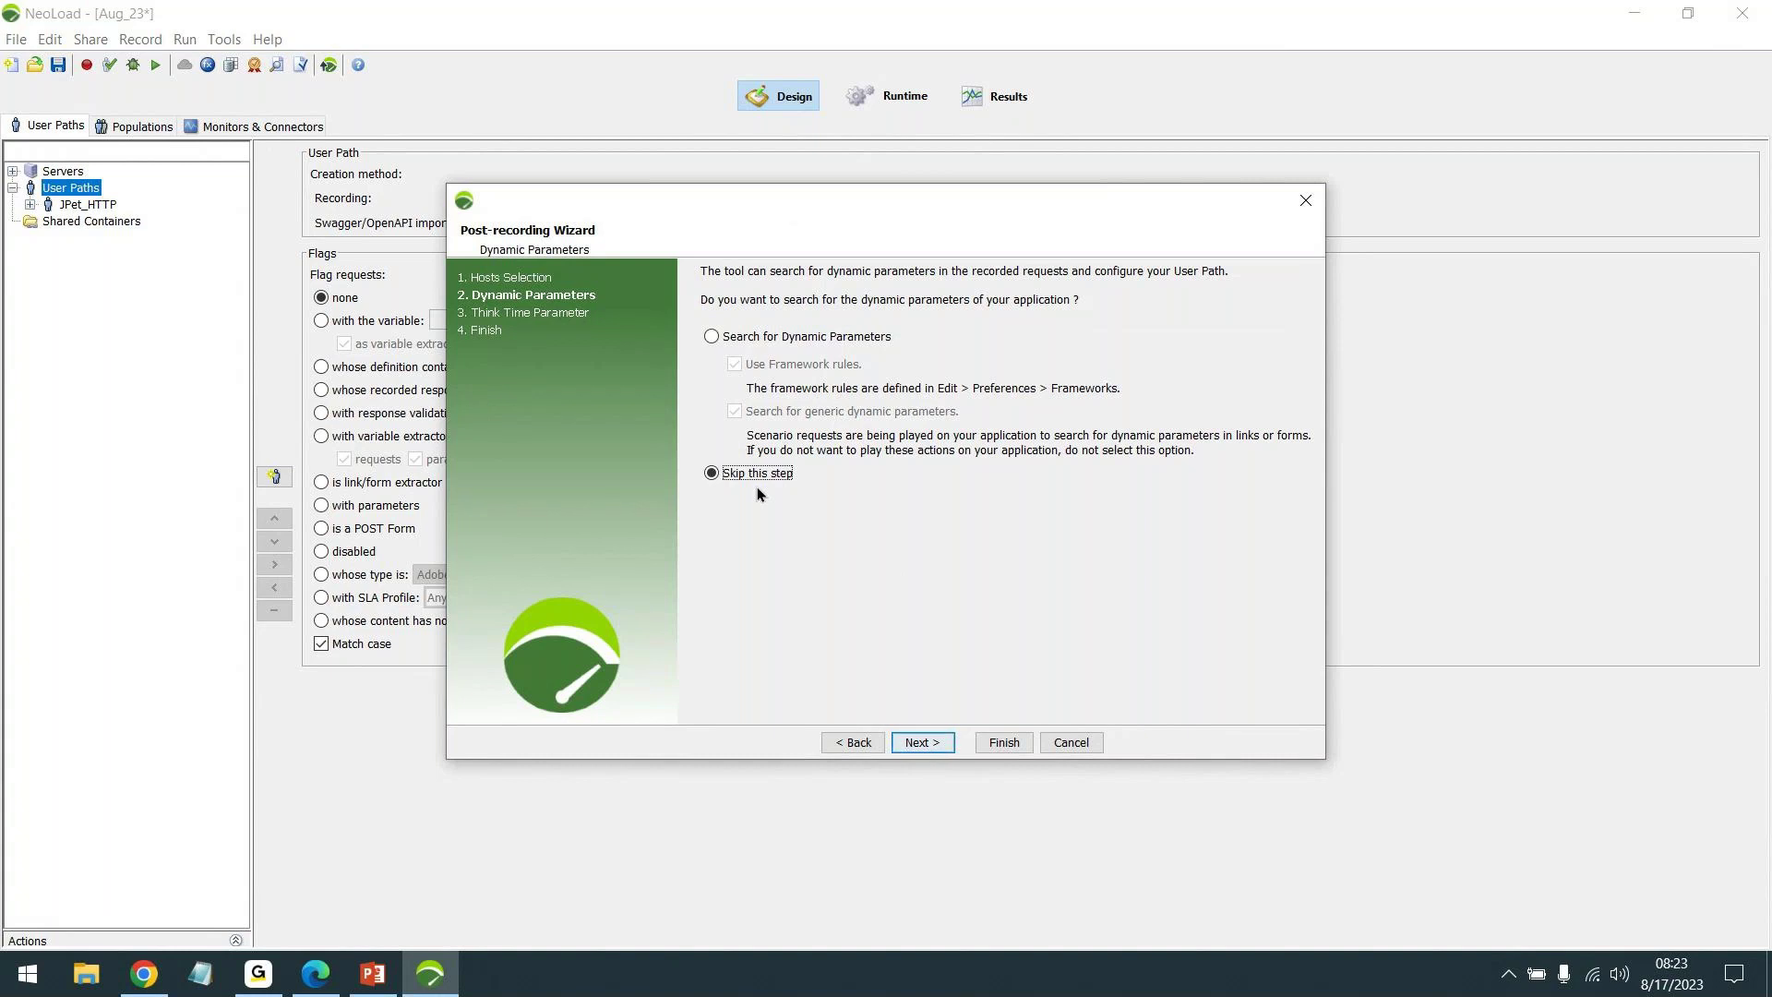
pyautogui.click(923, 743)
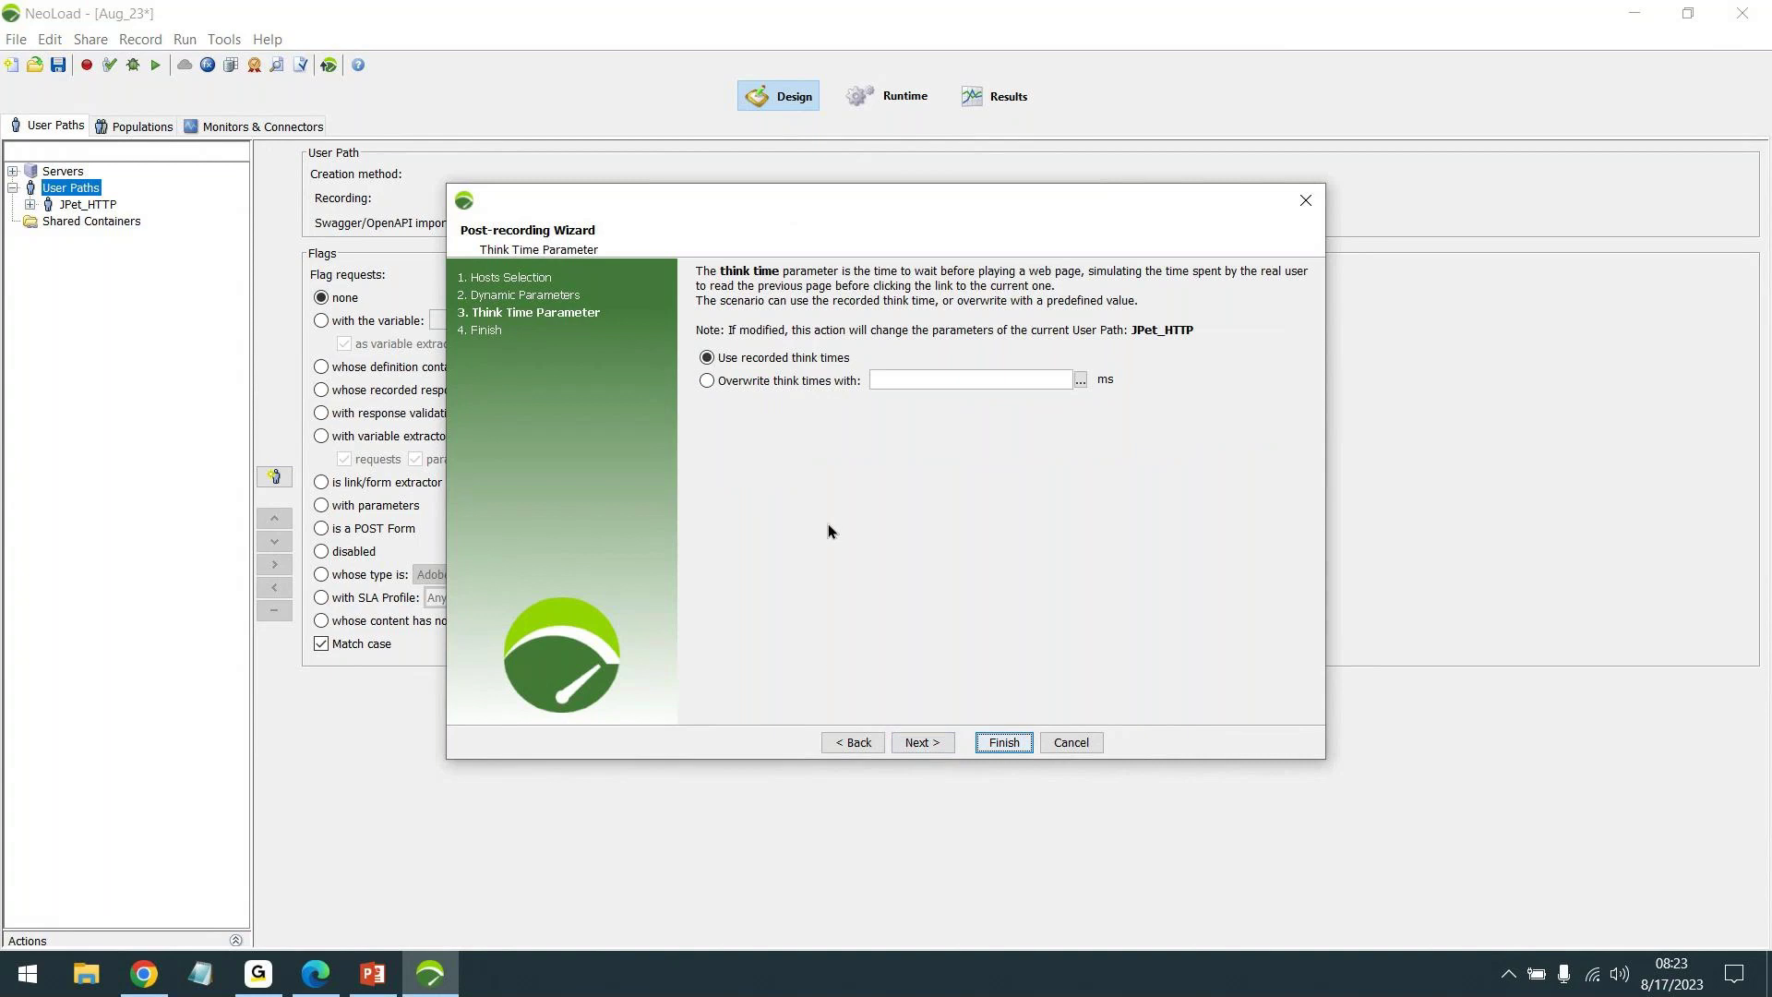
pyautogui.click(927, 748)
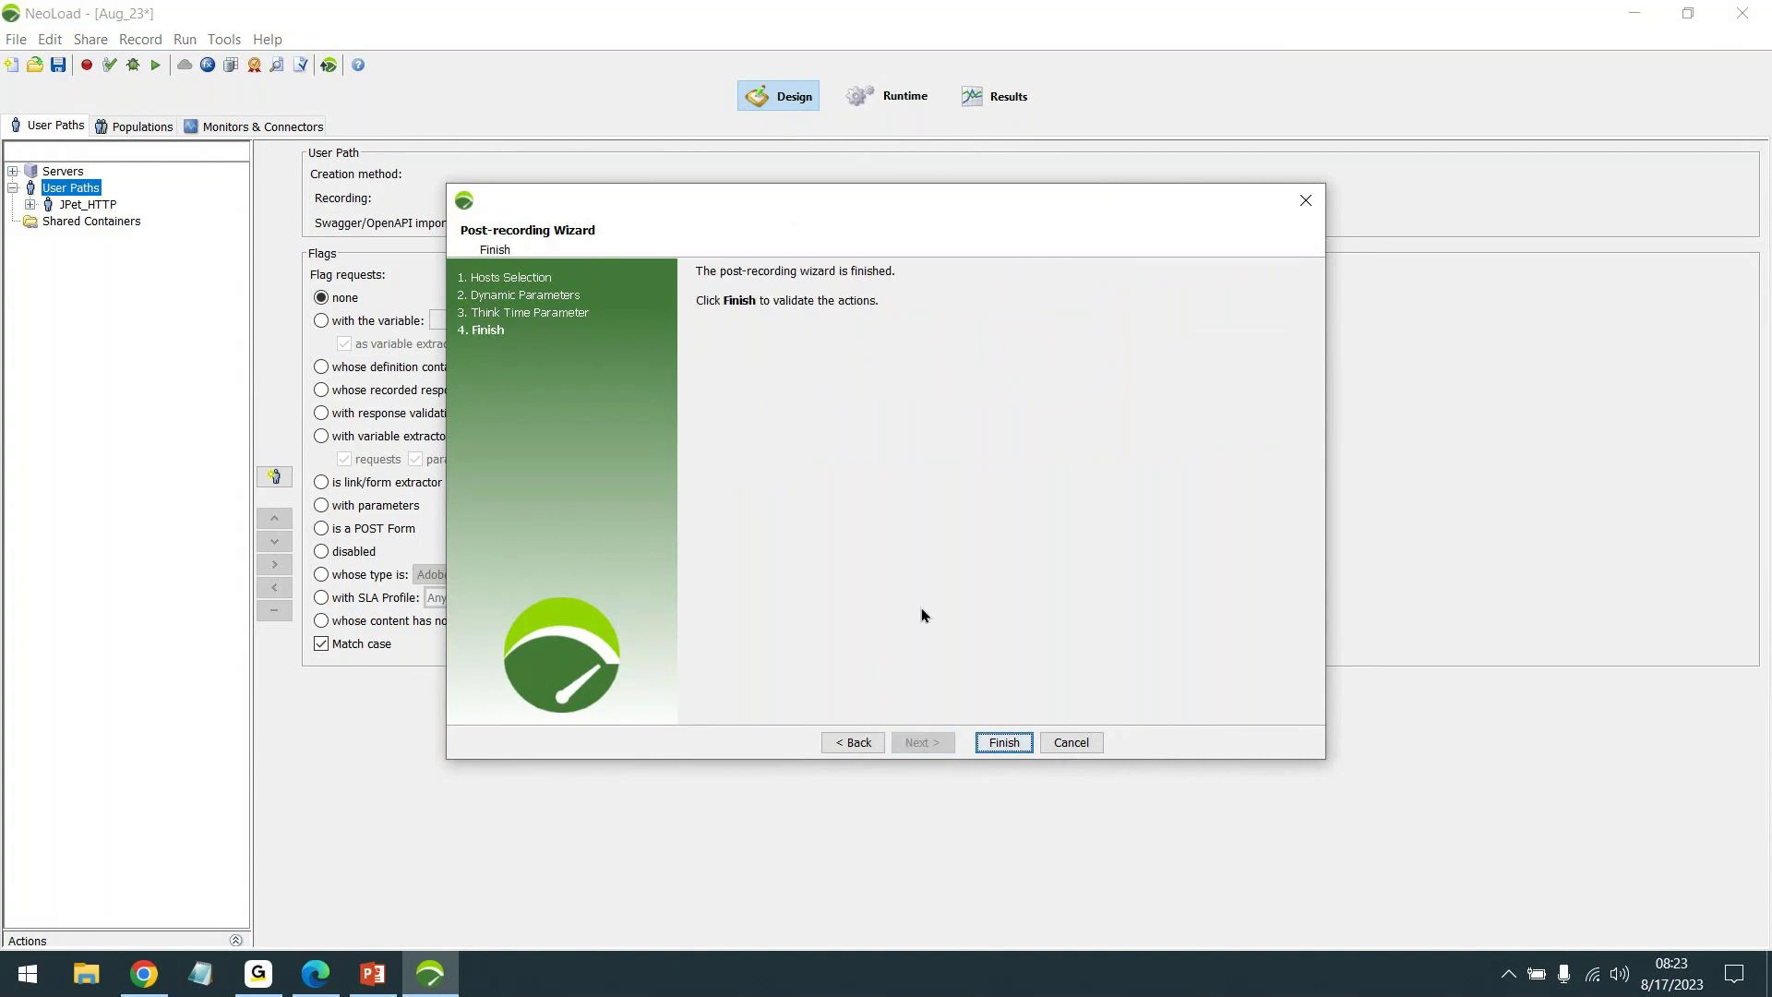
# Finish the post-recording wizard, then fully expand the Actions container of JPet_HTTP and widen the tree to show the recorded requests
pyautogui.click(1005, 744)
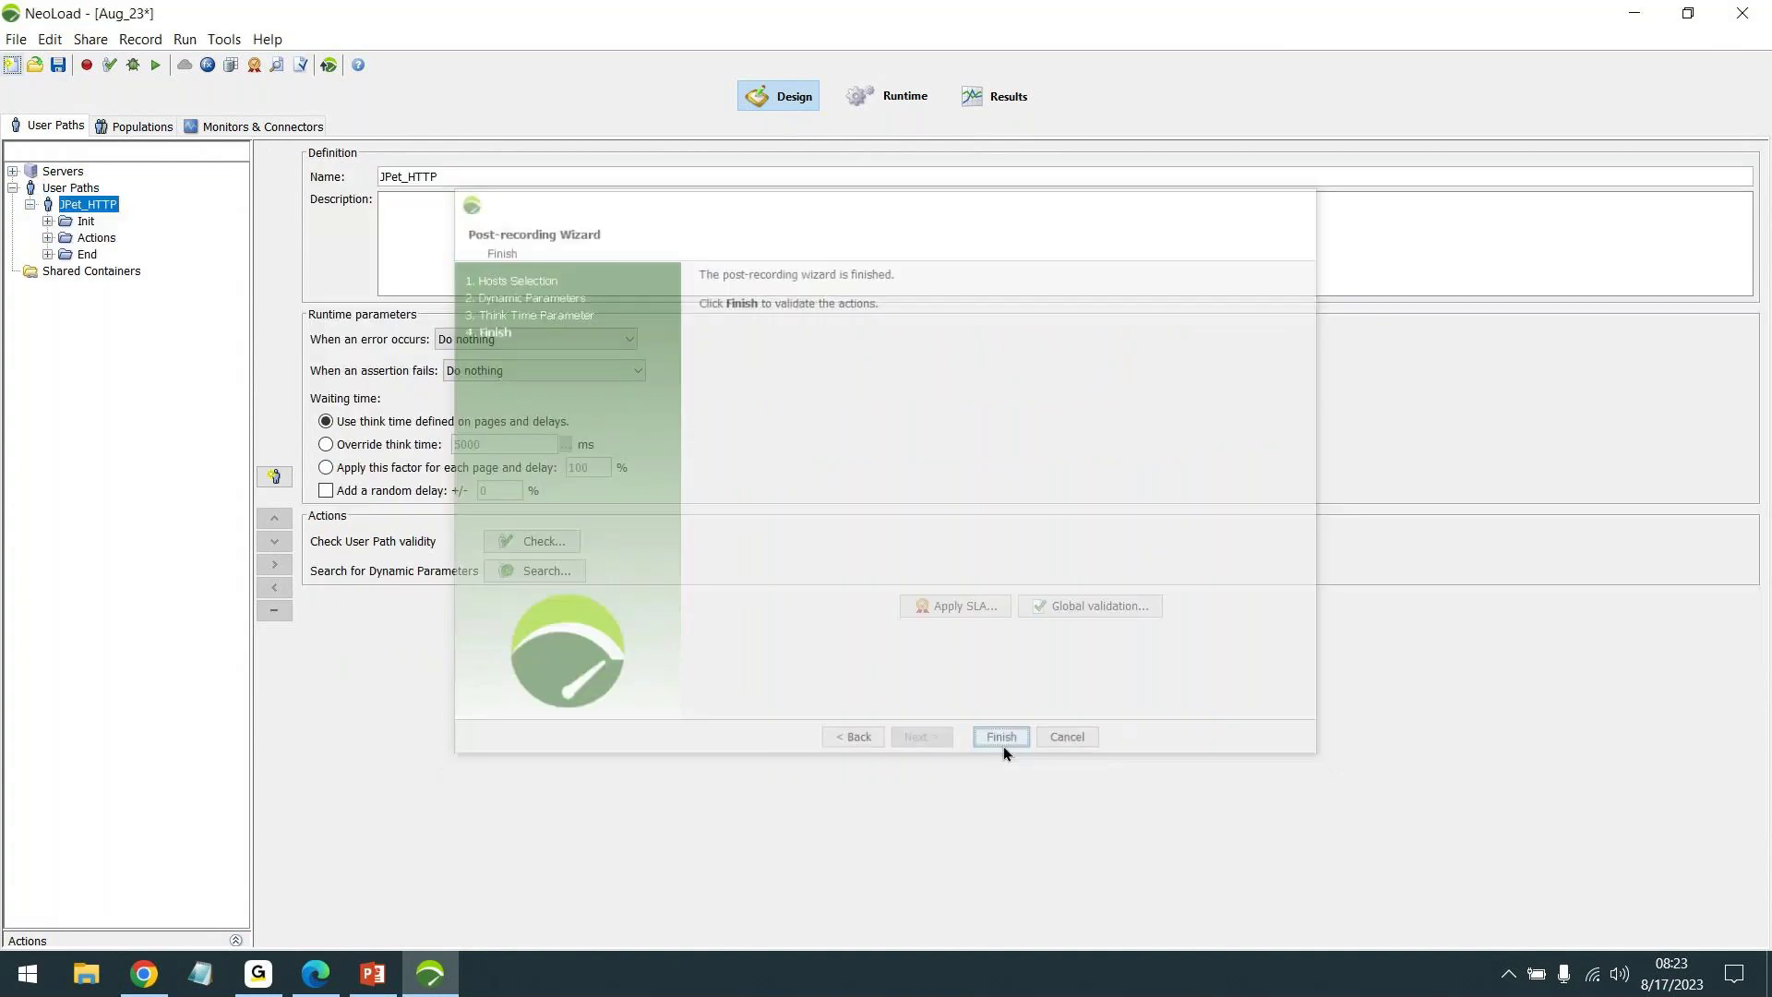
pyautogui.click(48, 238)
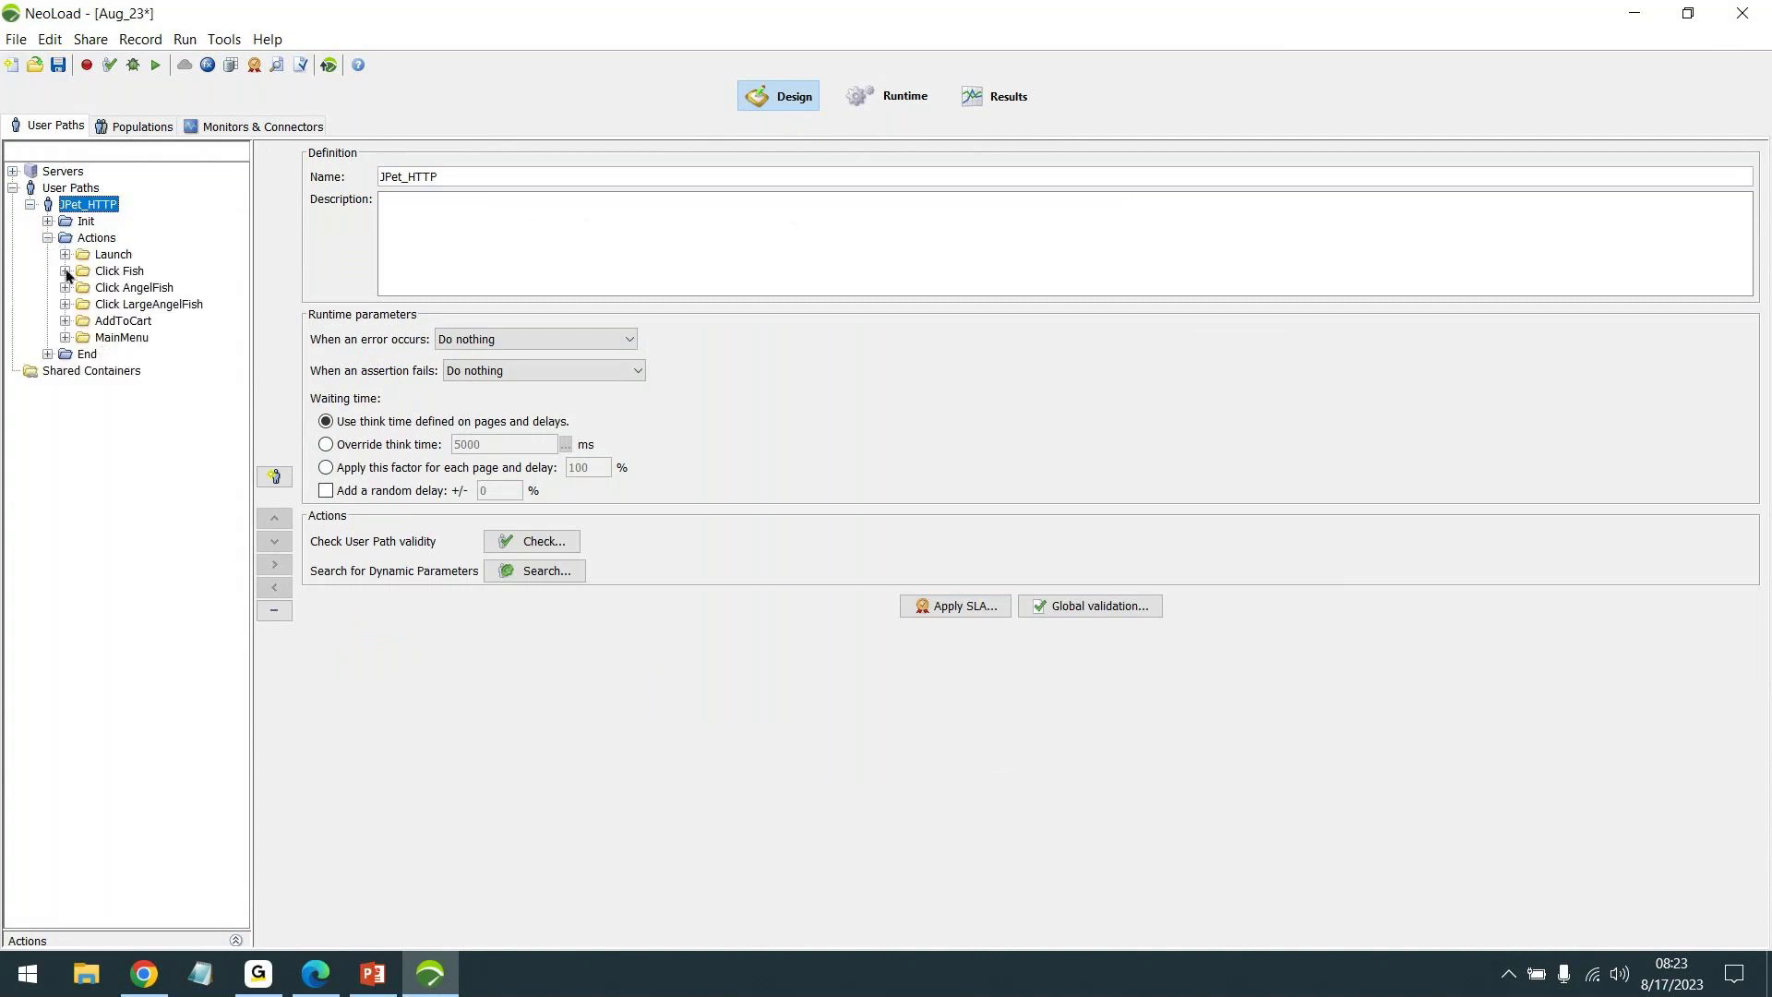
pyautogui.click(257, 980)
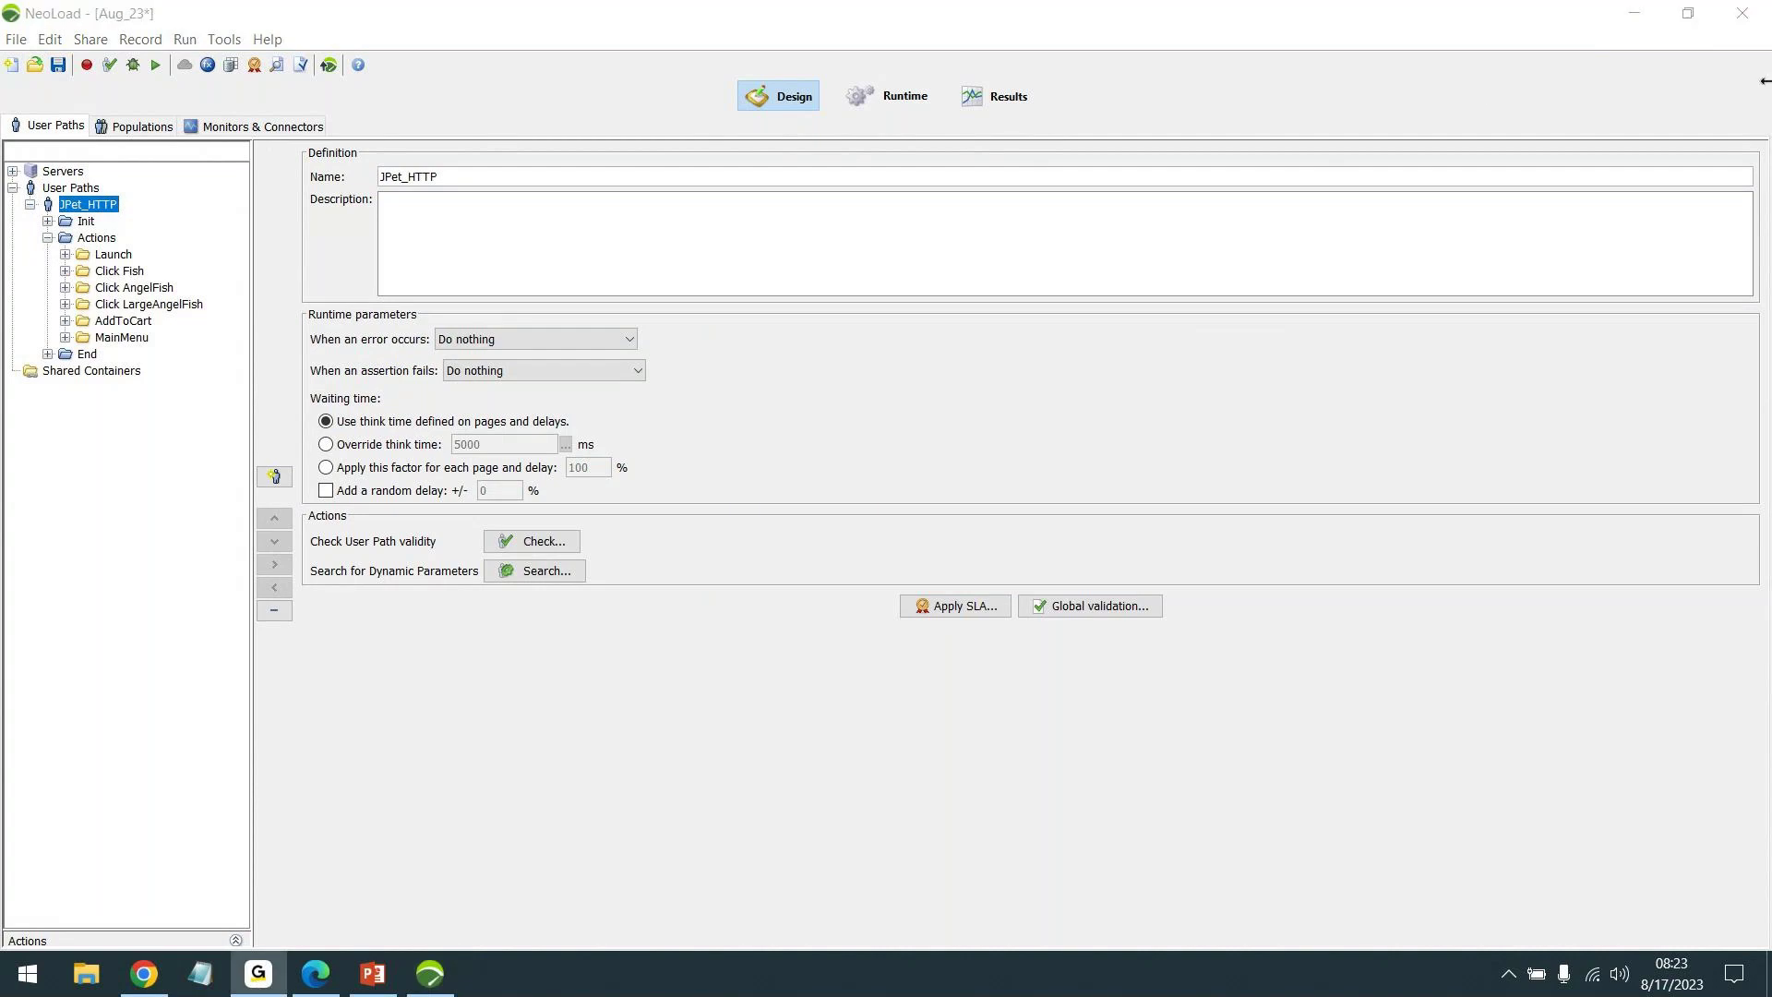
pyautogui.click(1697, 4)
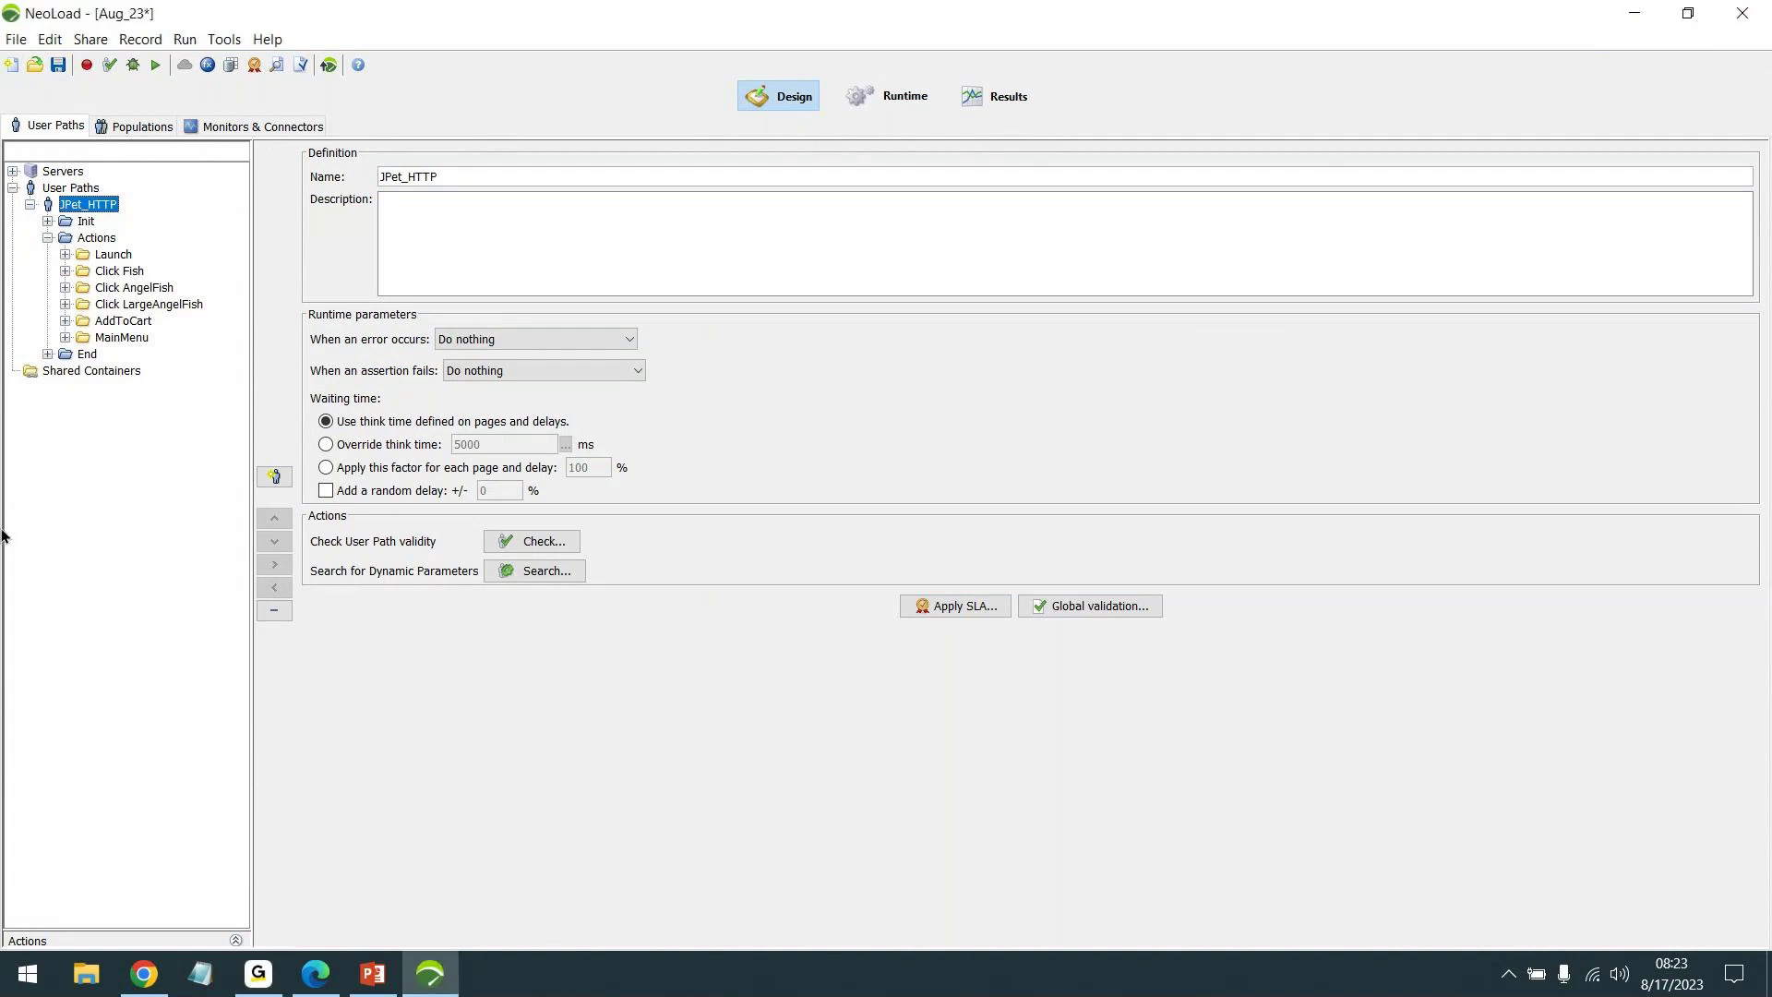
pyautogui.rightClick(98, 239)
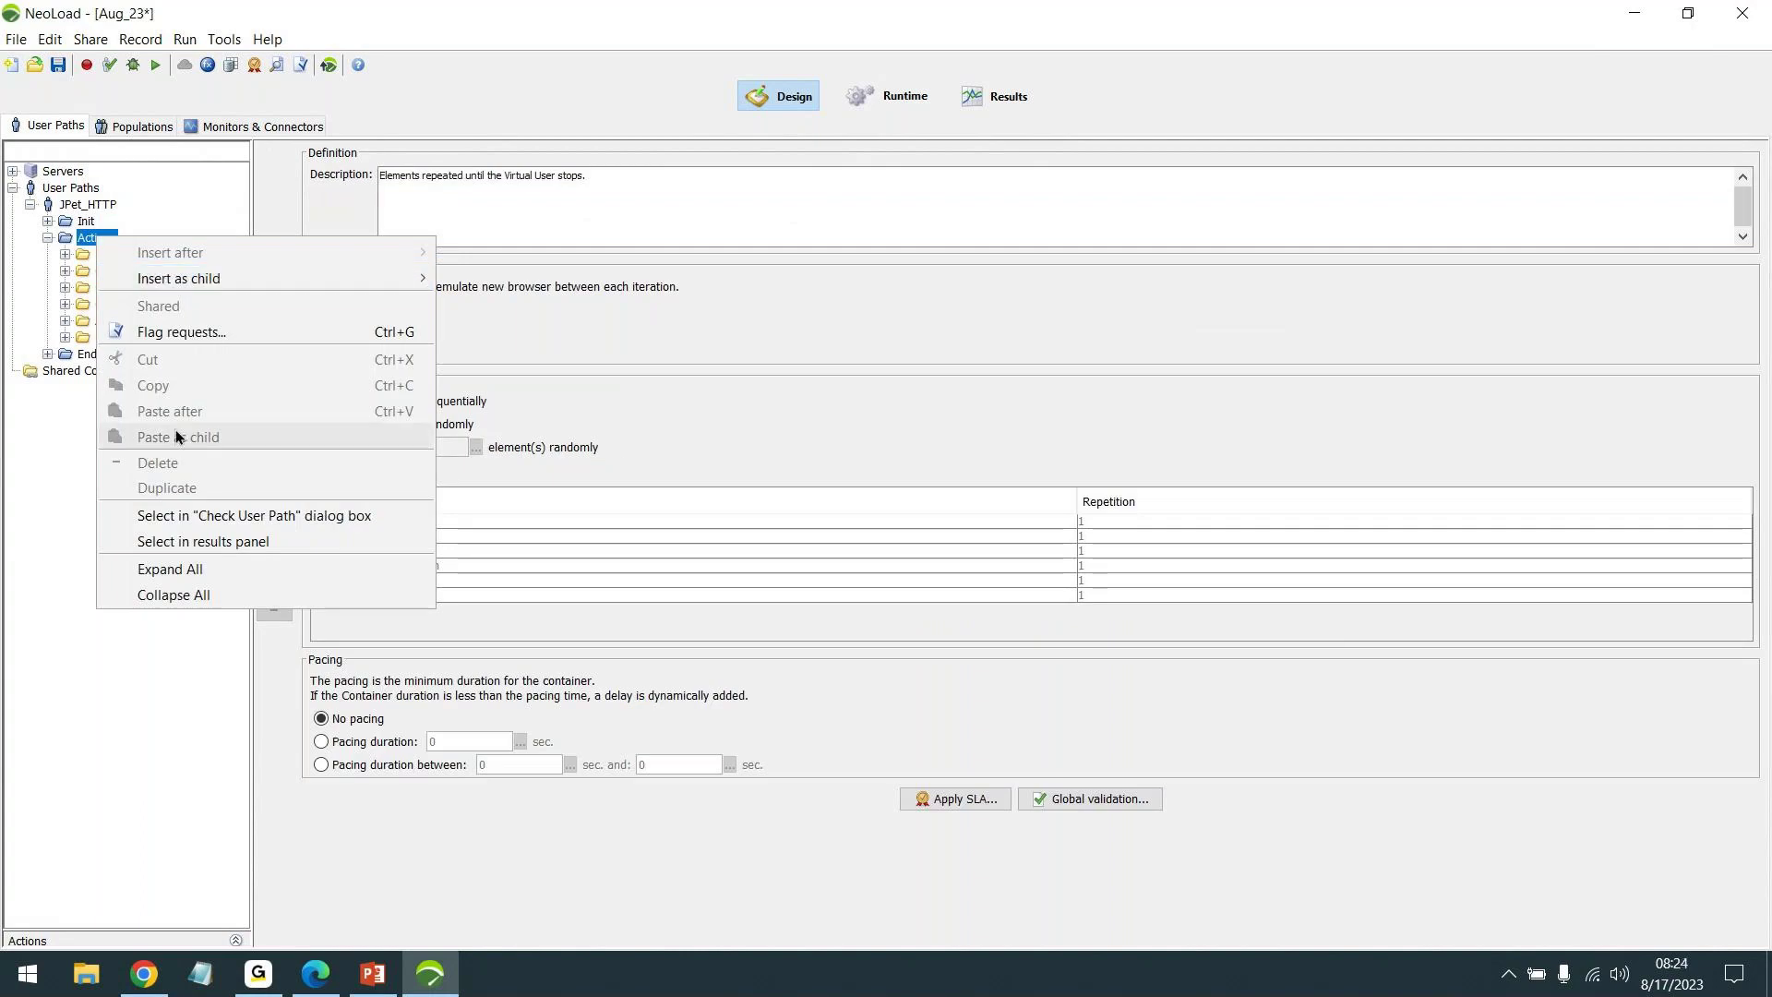
pyautogui.click(189, 569)
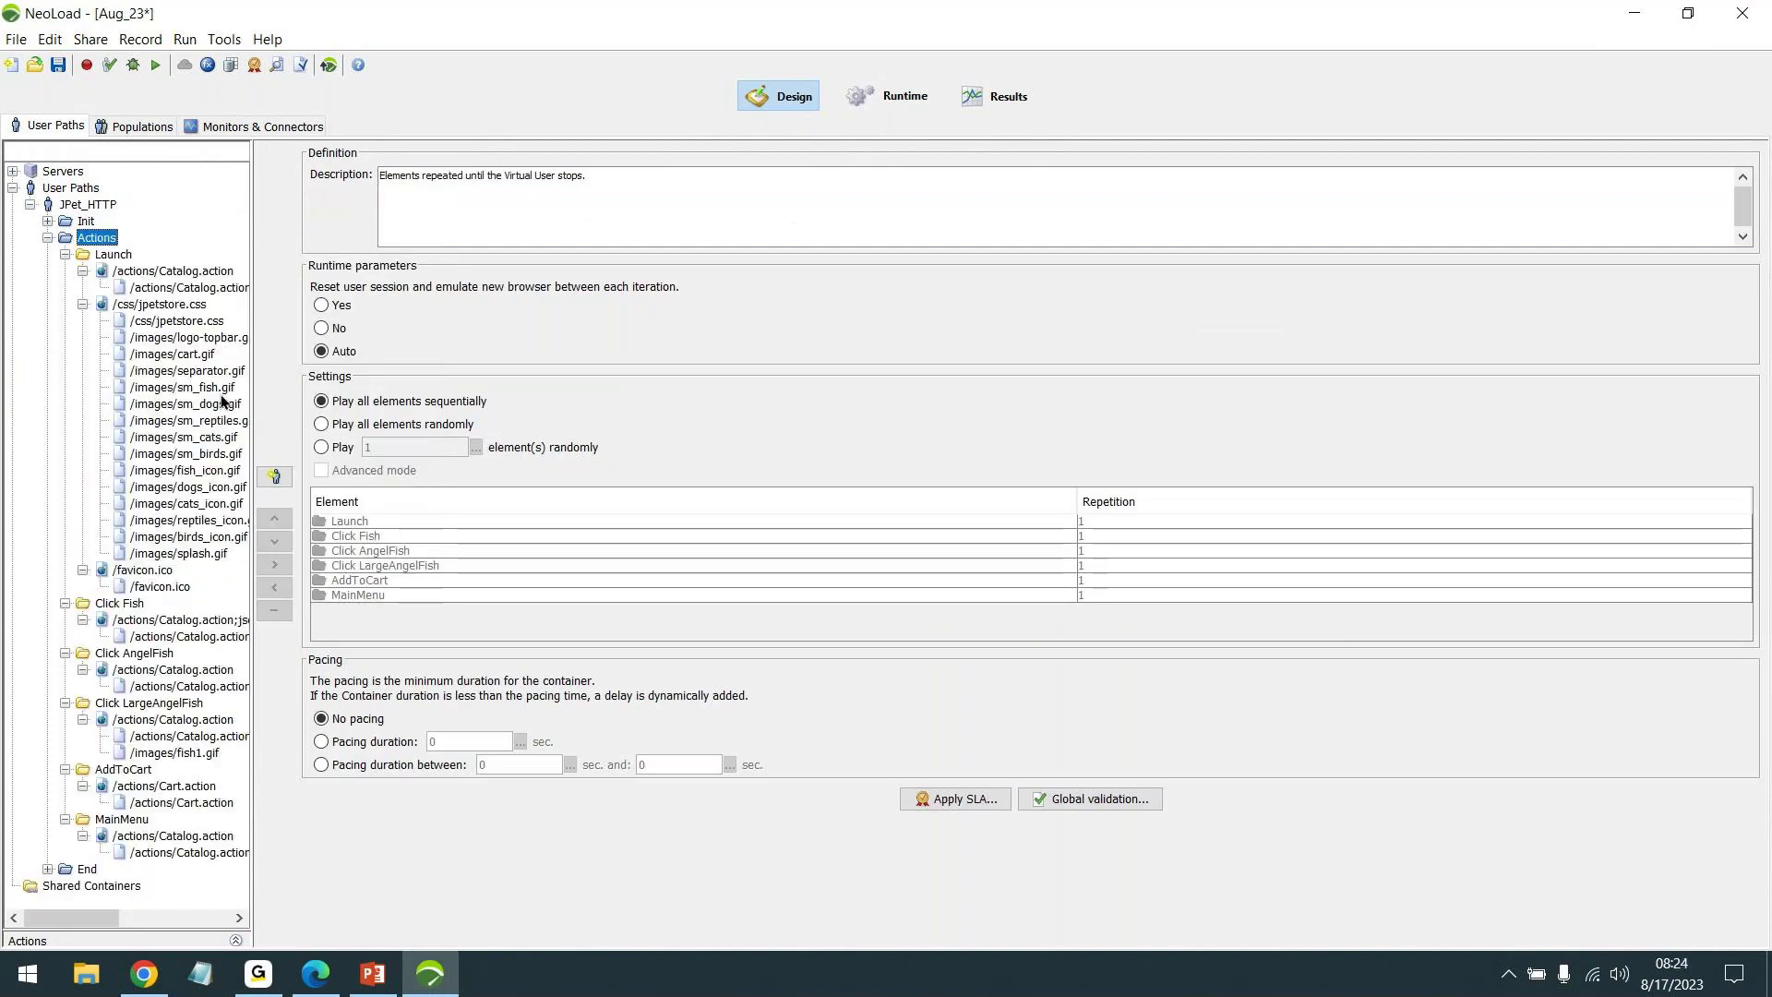
pyautogui.moveTo(253, 415); pyautogui.dragTo(409, 420)
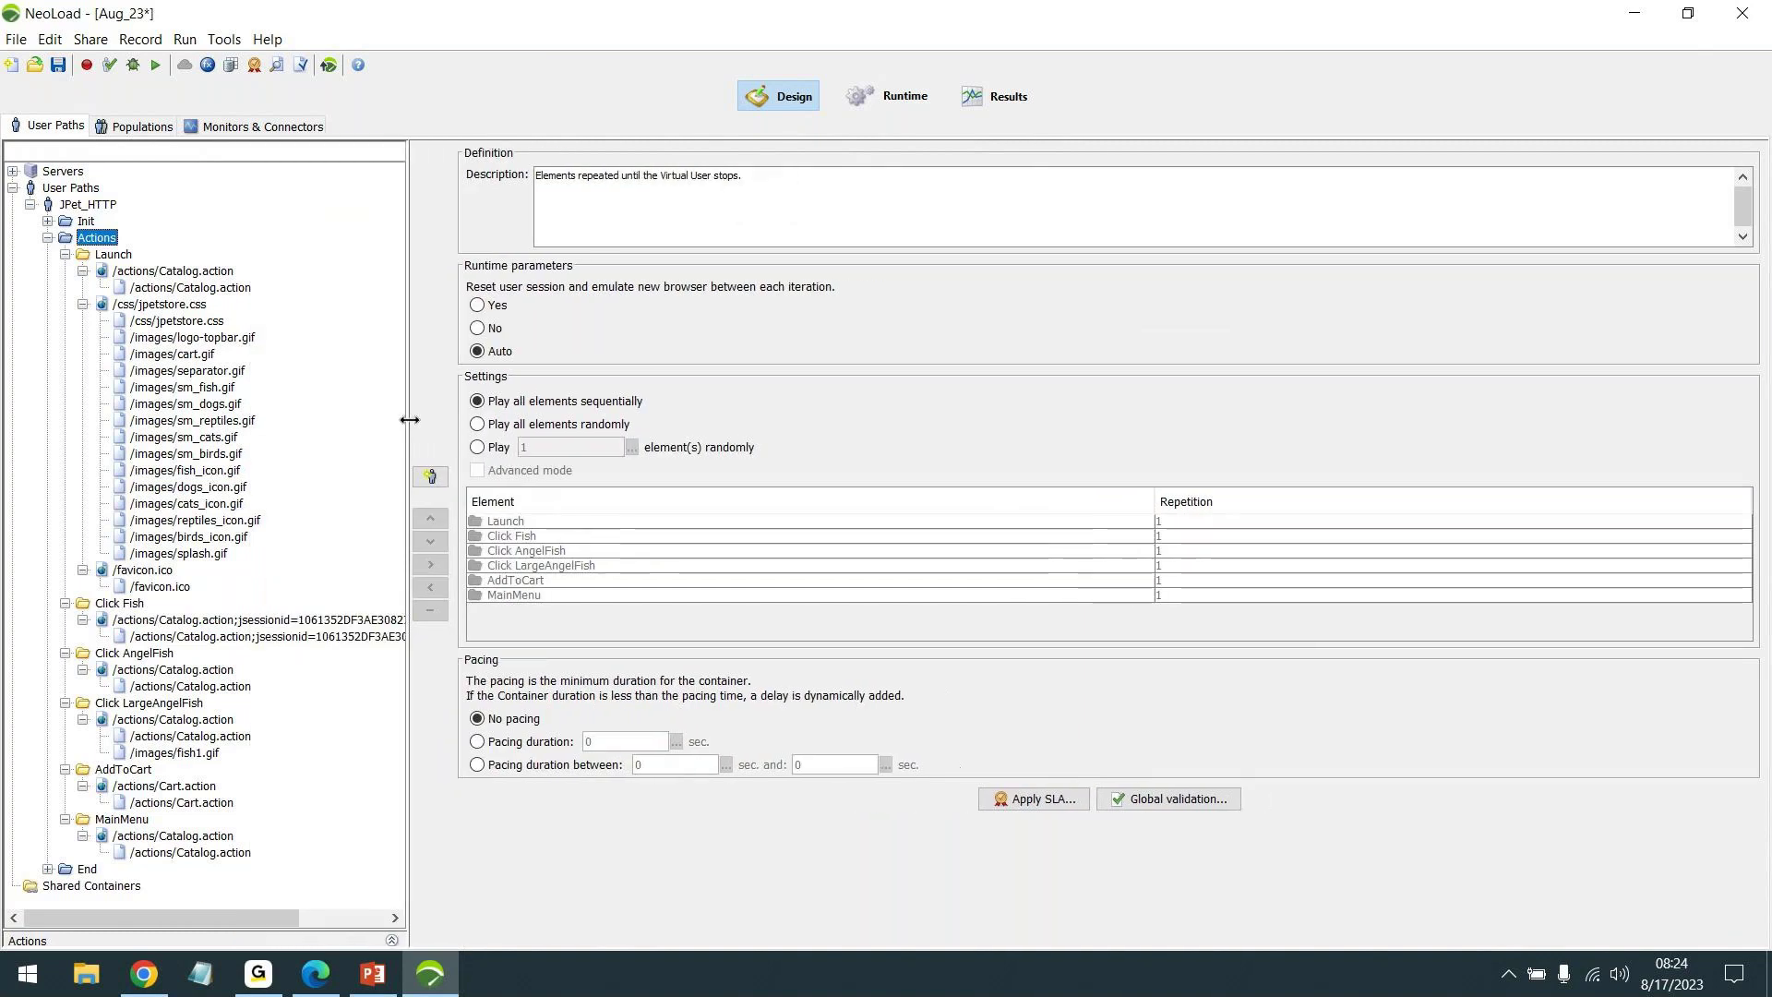
# Switch to Chrome, open the developer tools' network log and reload JPetStore from the JP bookmark to capture its page requests
pyautogui.click(143, 974)
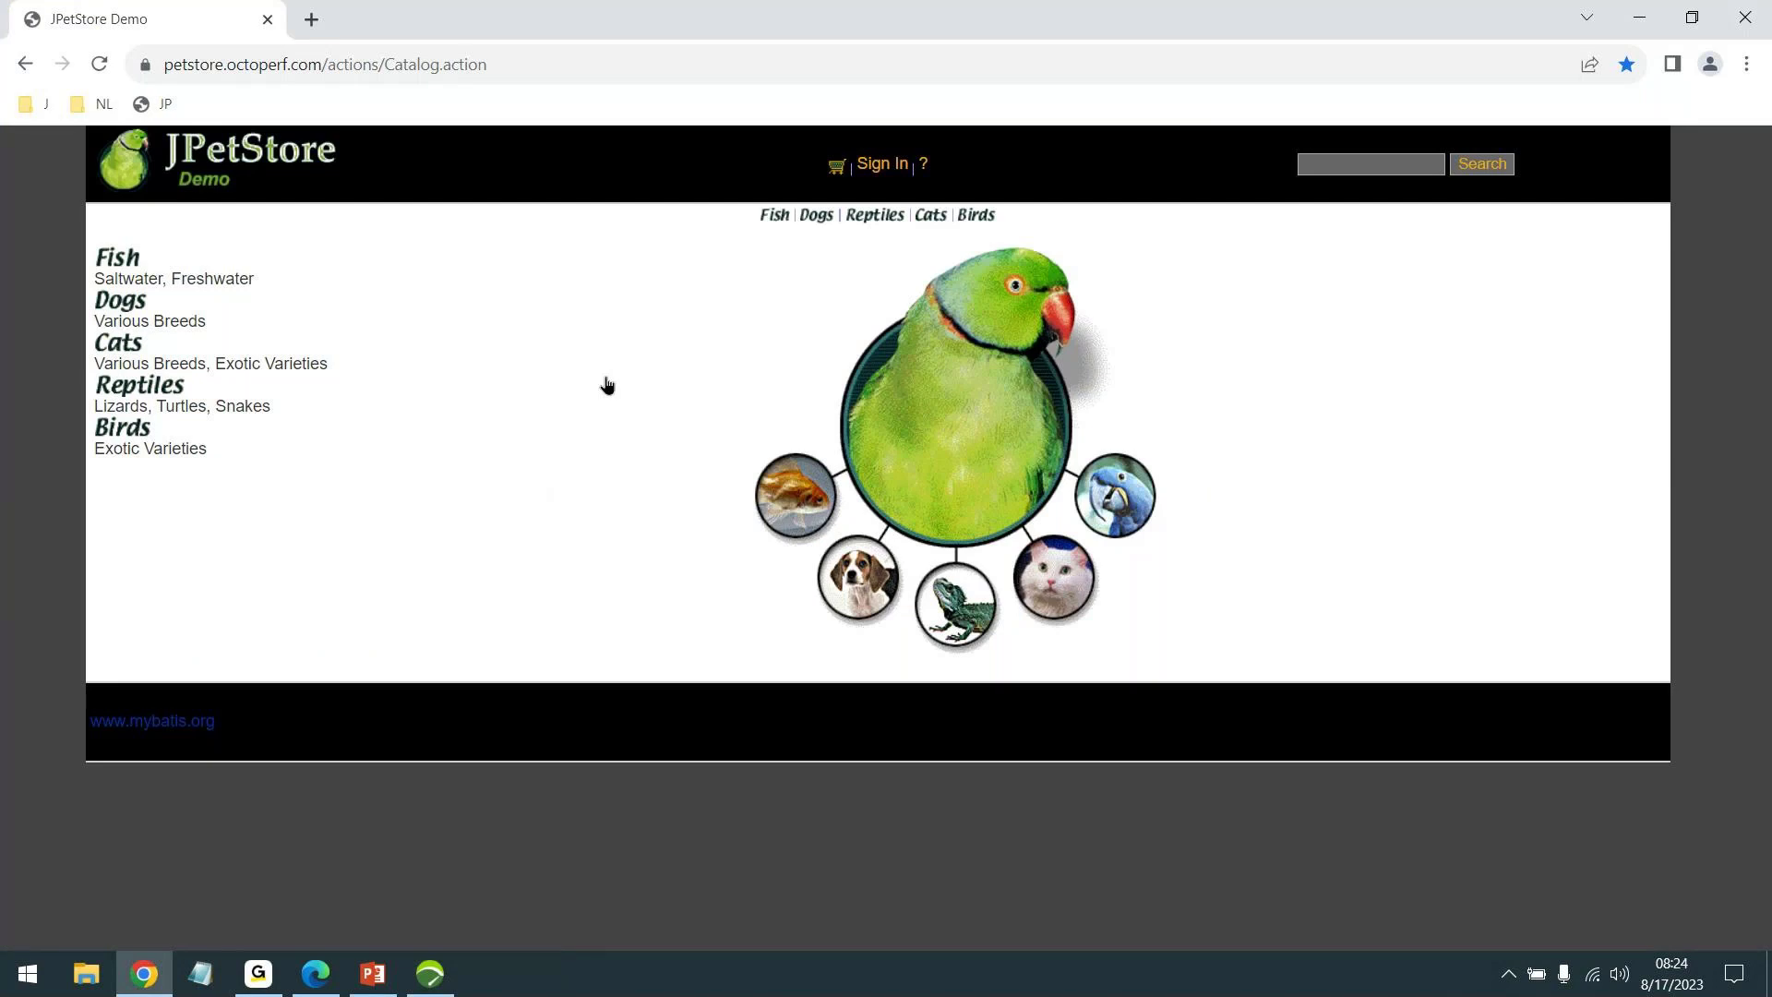
pyautogui.press('F12')
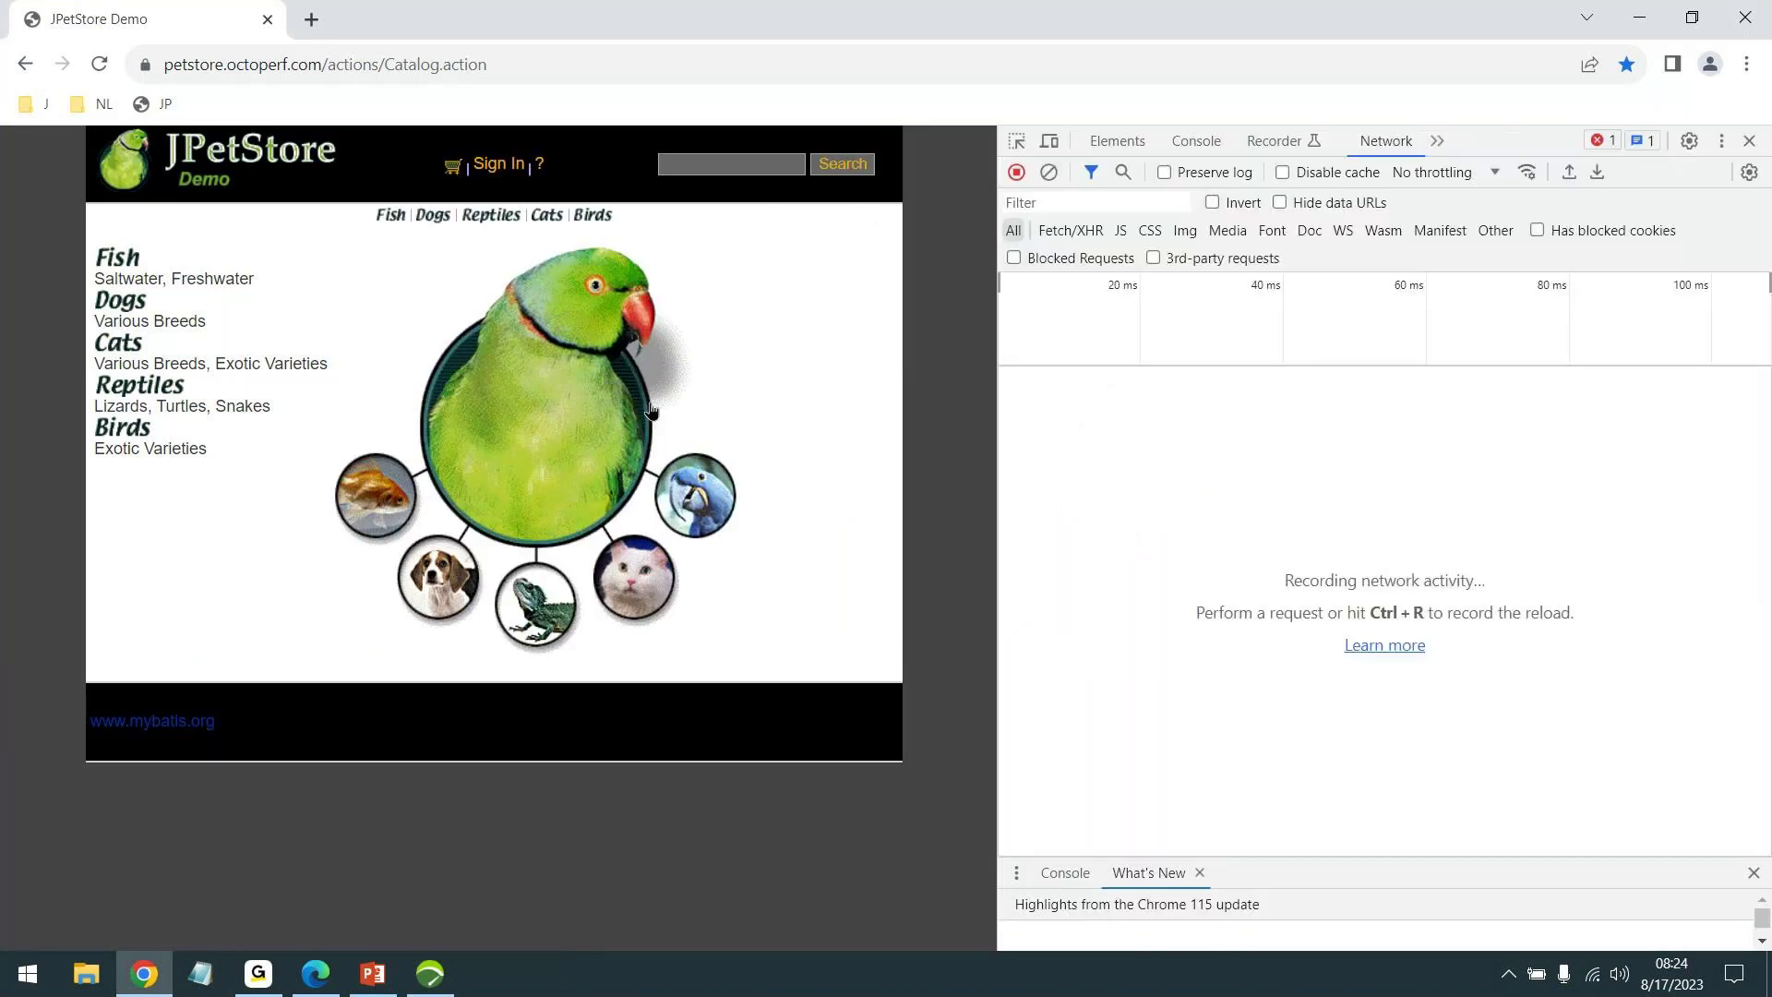
pyautogui.click(1753, 143)
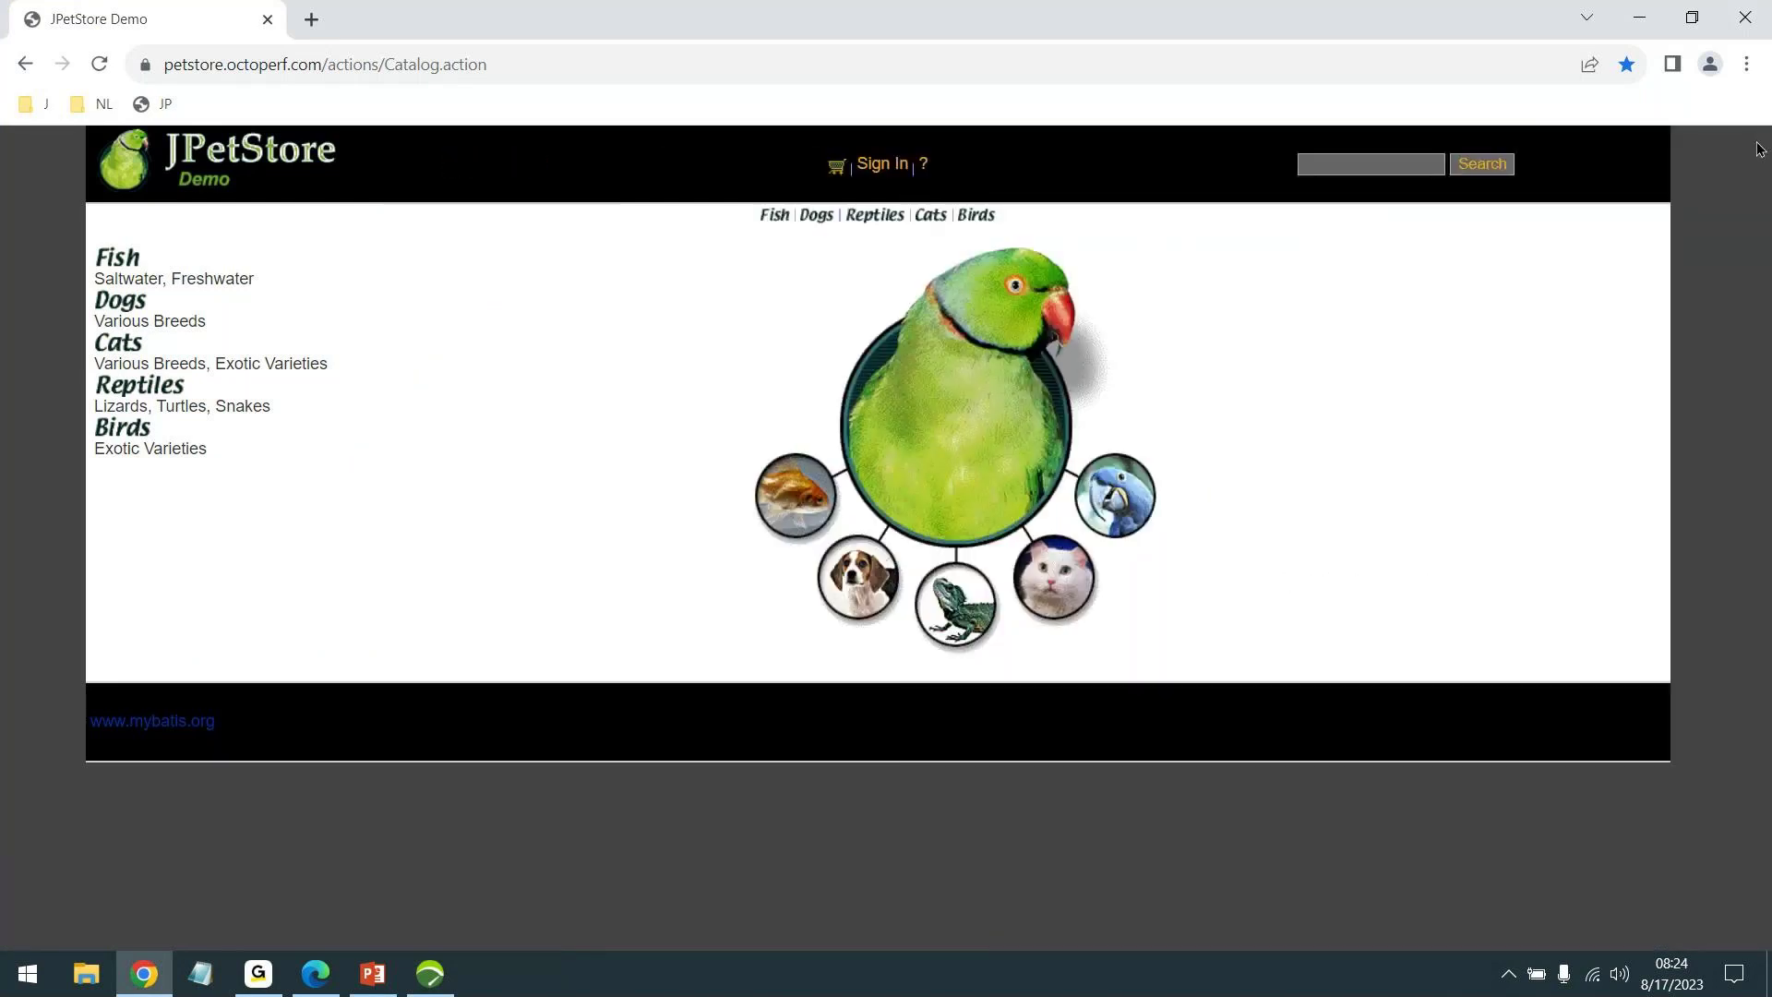
pyautogui.click(1749, 65)
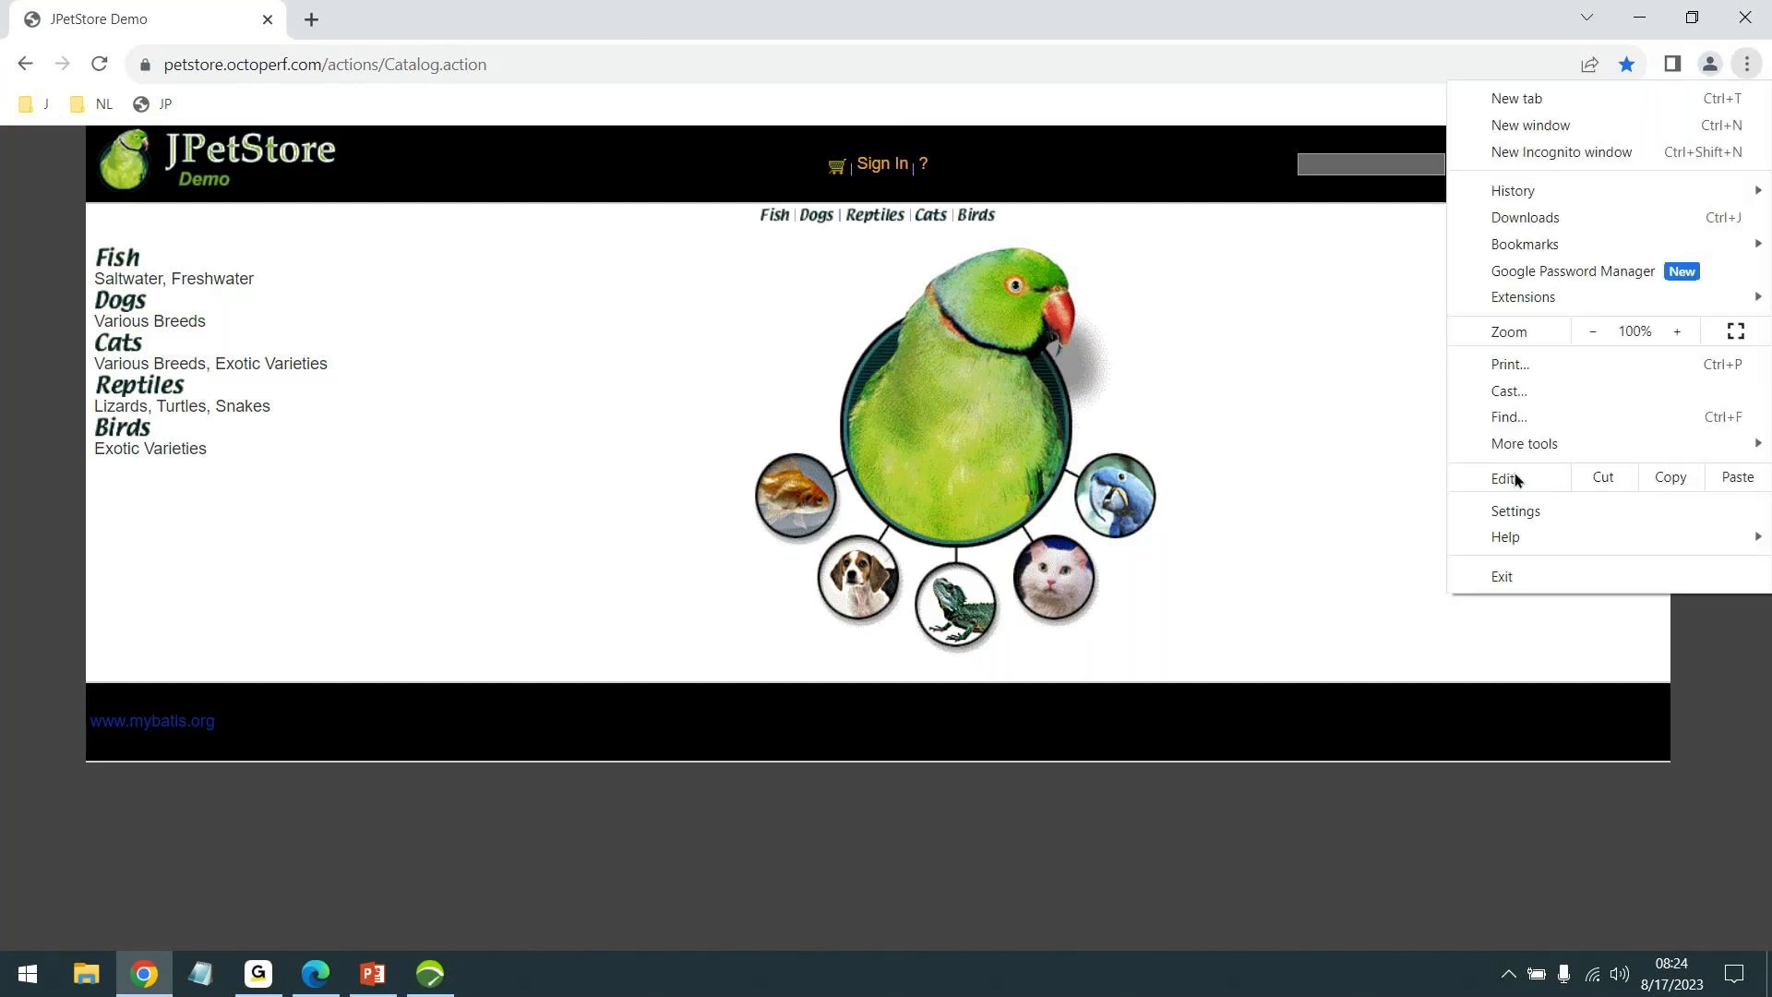
pyautogui.moveTo(1499, 443)
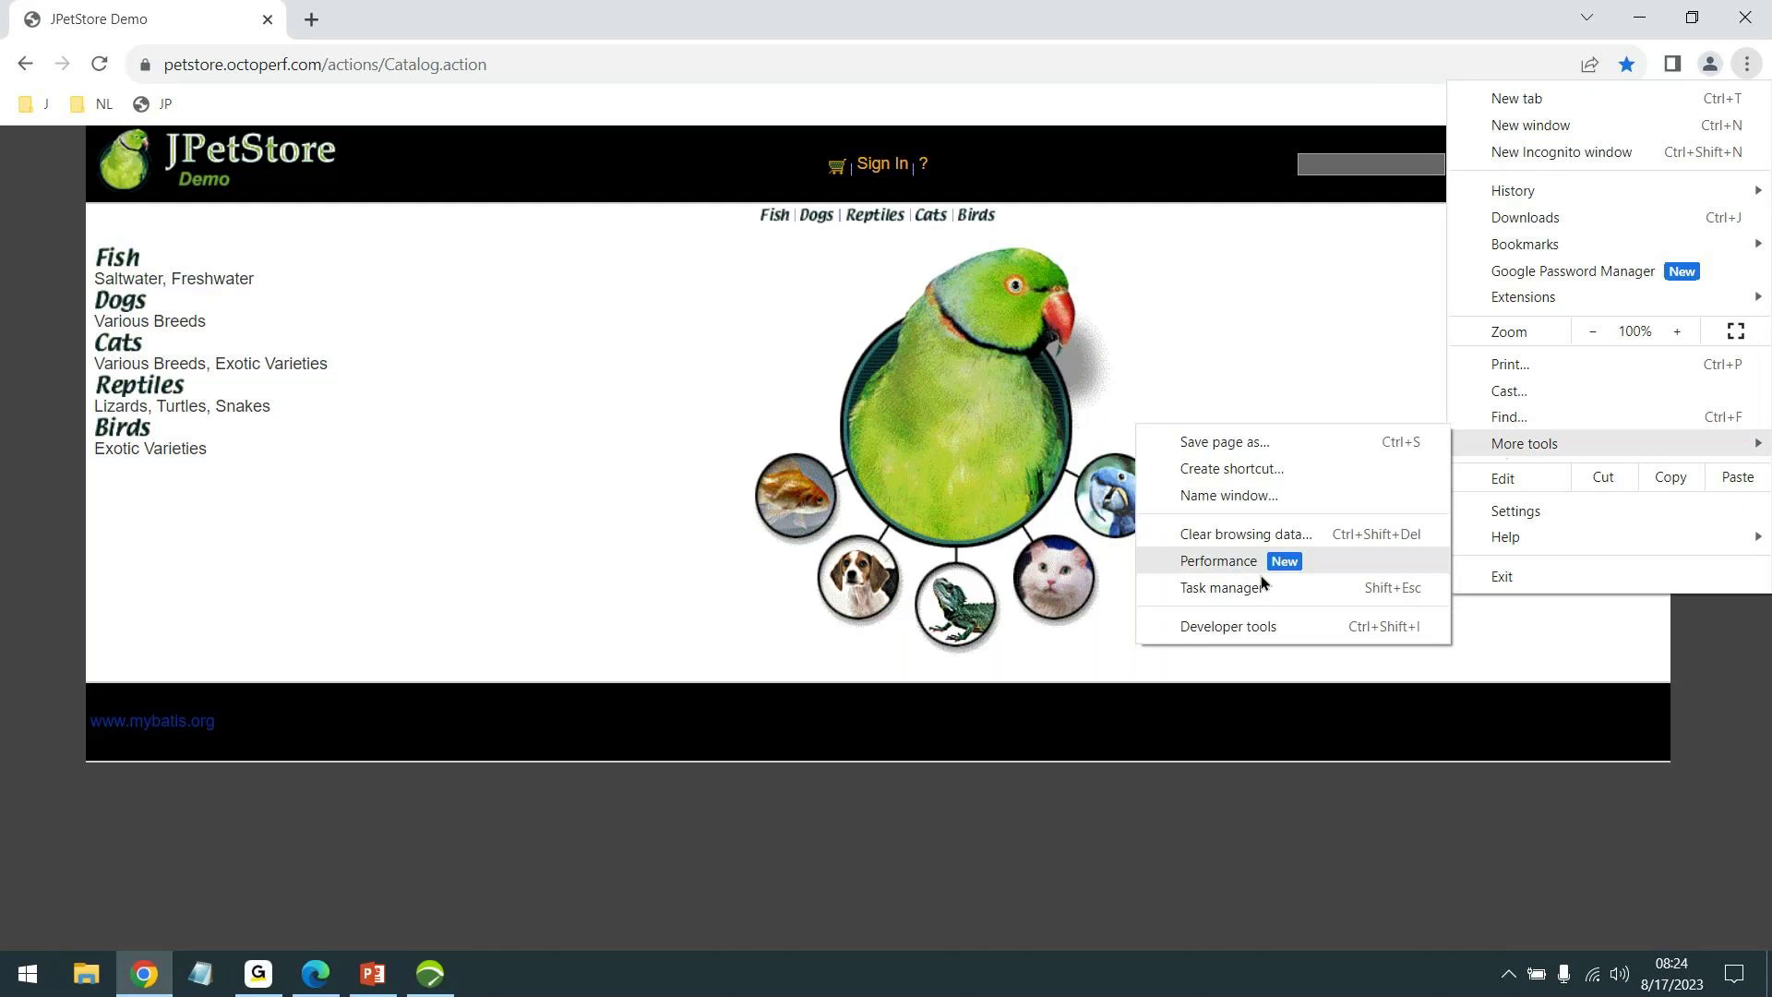
pyautogui.click(1263, 626)
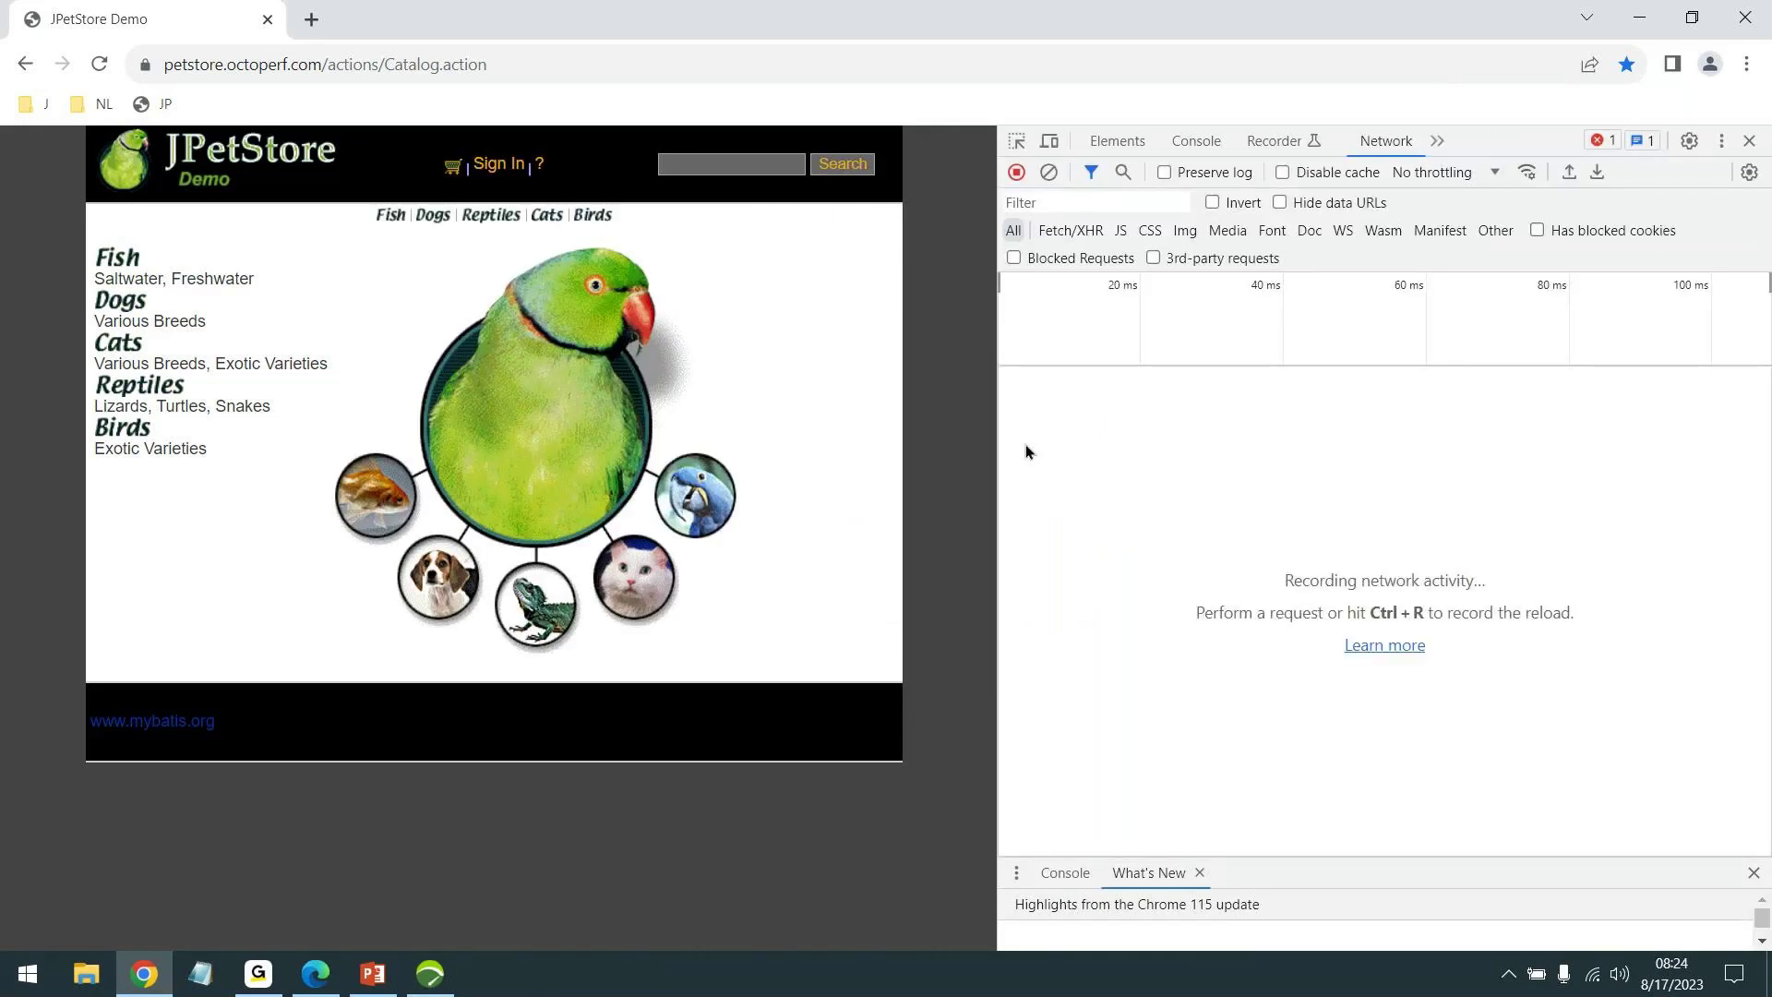
pyautogui.moveTo(1001, 447); pyautogui.dragTo(1046, 469)
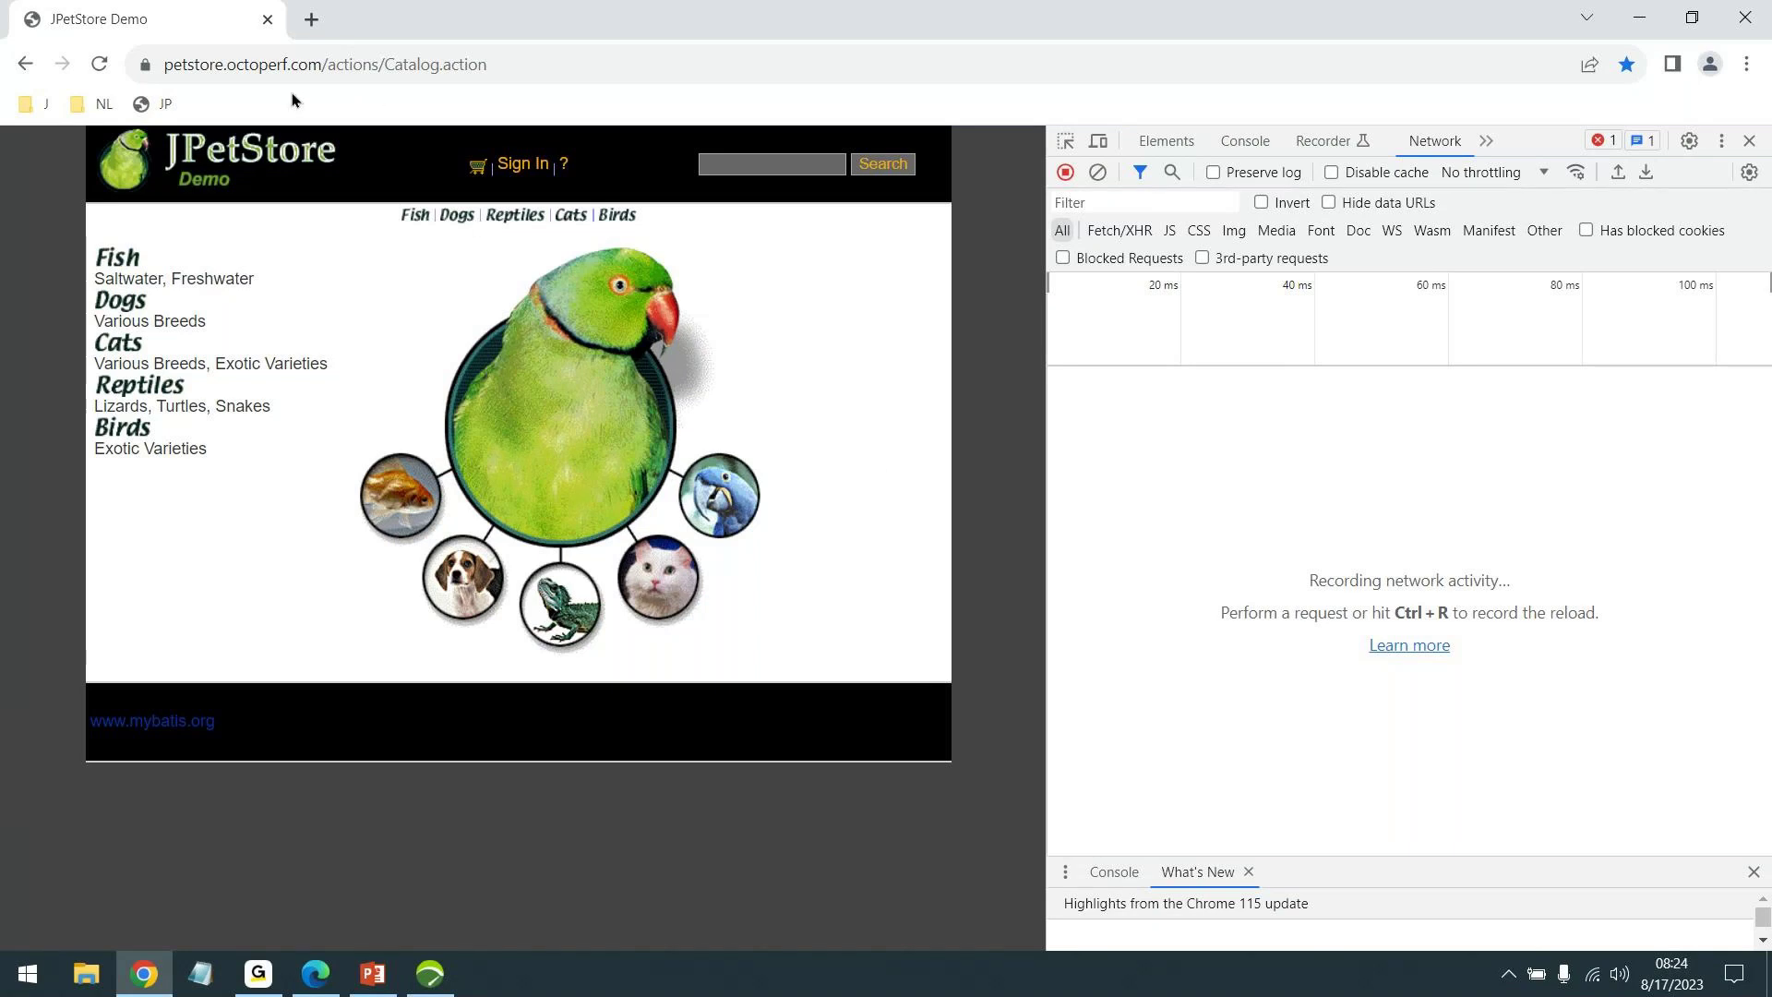
pyautogui.click(150, 103)
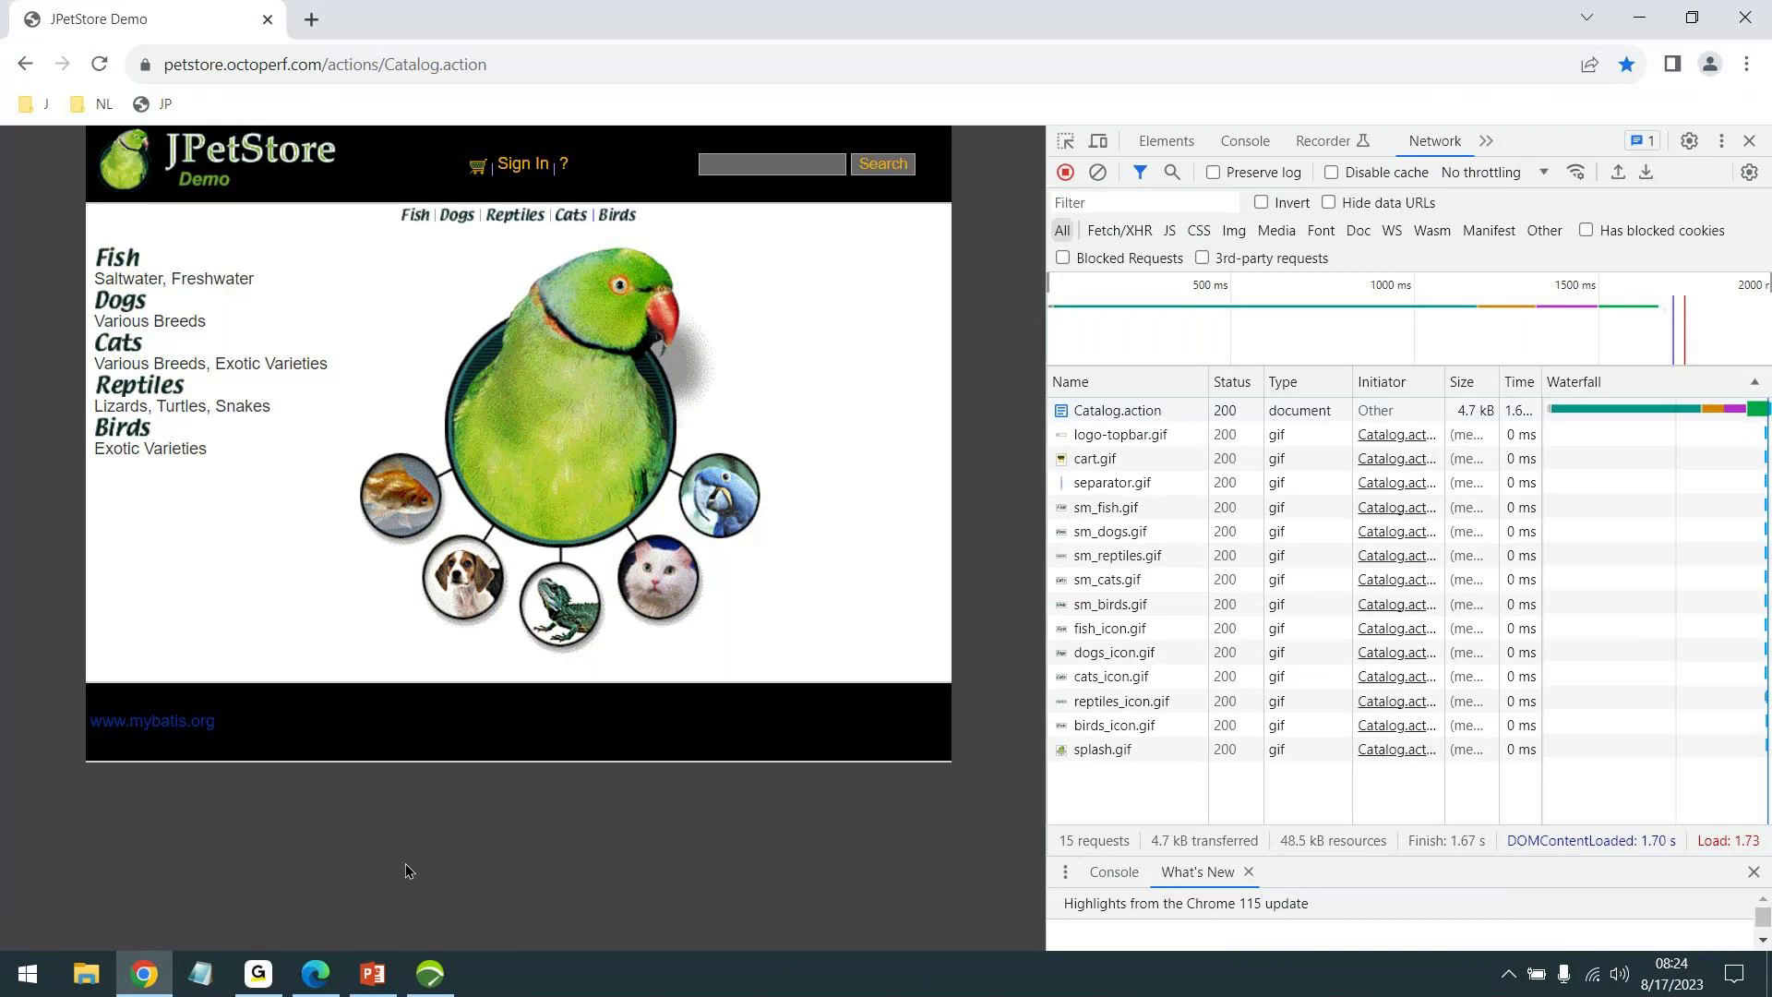
# Switch to NeoLoad and examine the /actions/Catalog.action page and its request in the Launch transaction
pyautogui.click(430, 974)
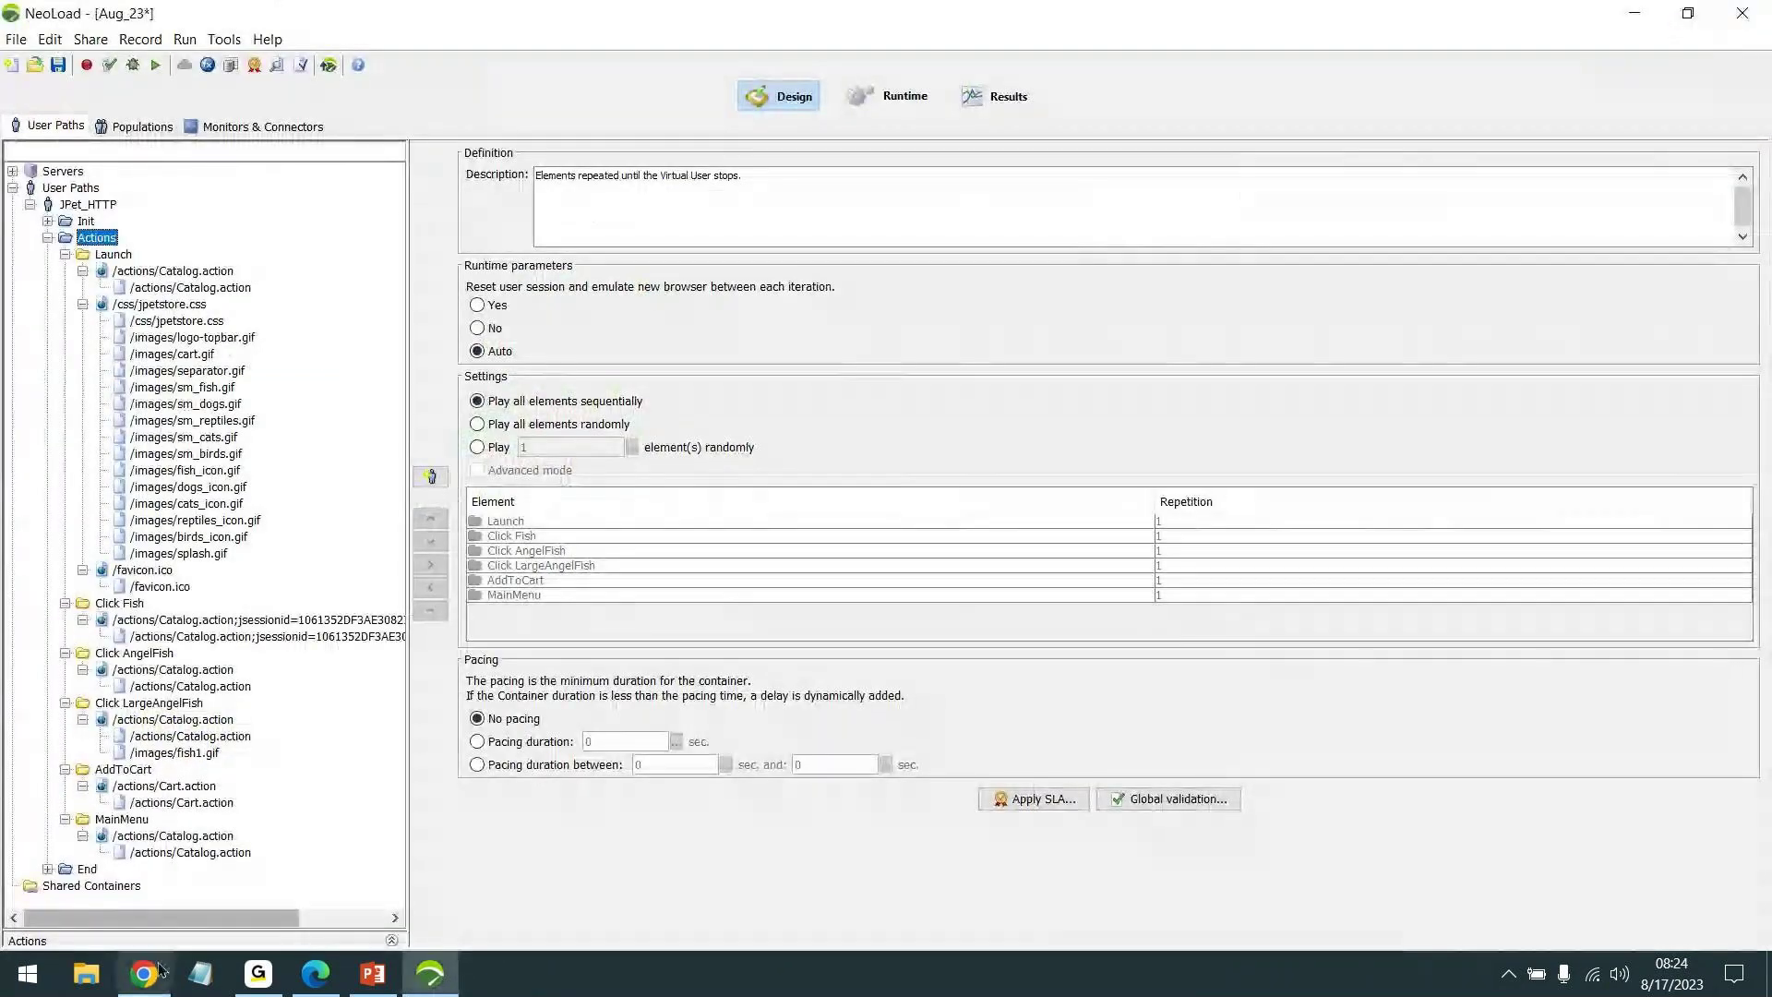
pyautogui.click(152, 287)
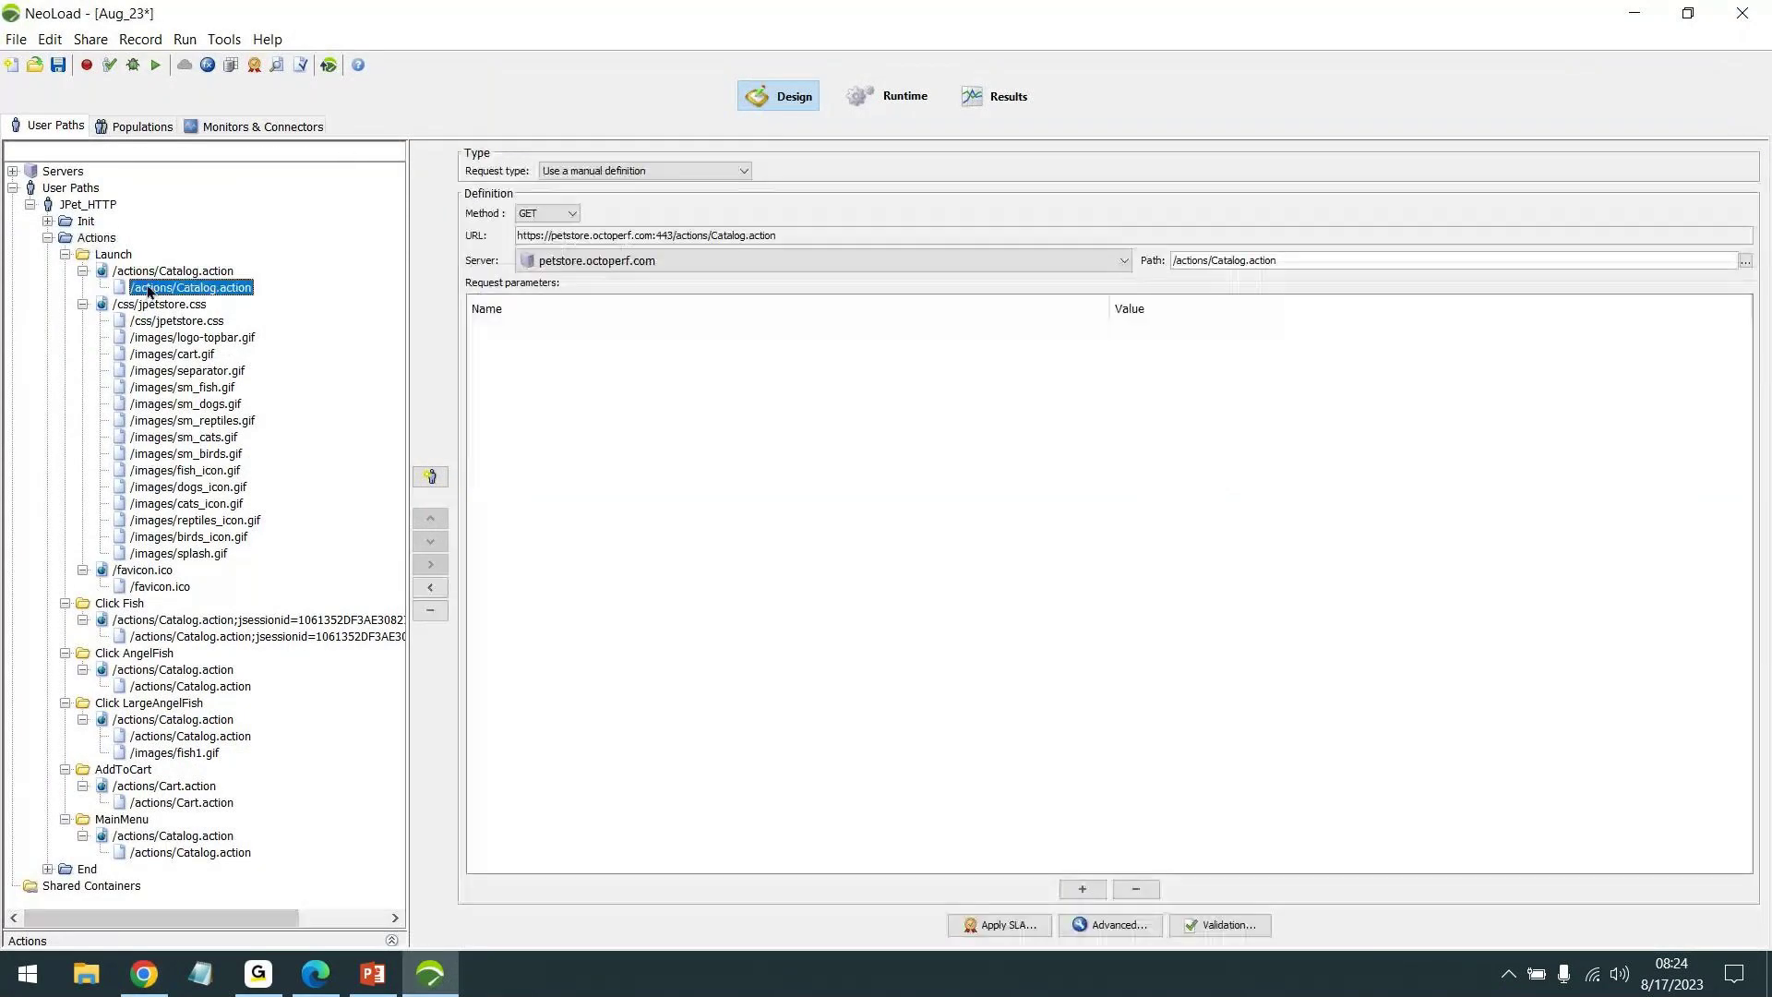
pyautogui.press('Up')
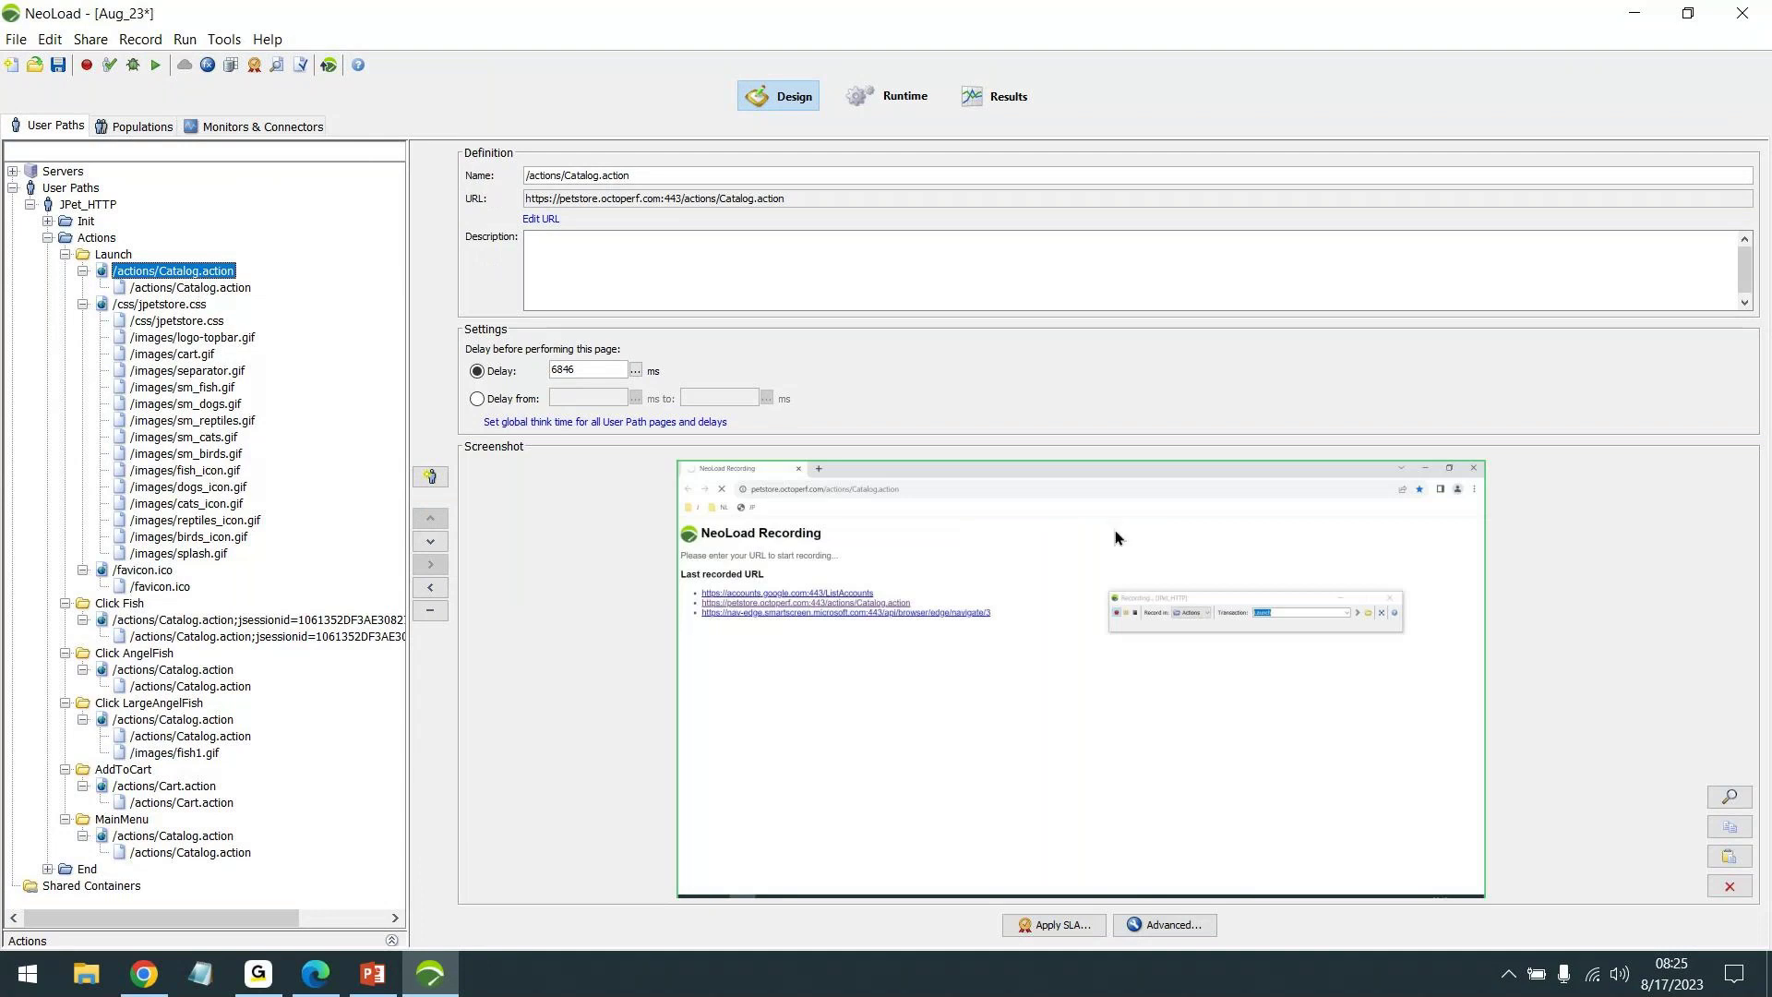
pyautogui.click(184, 288)
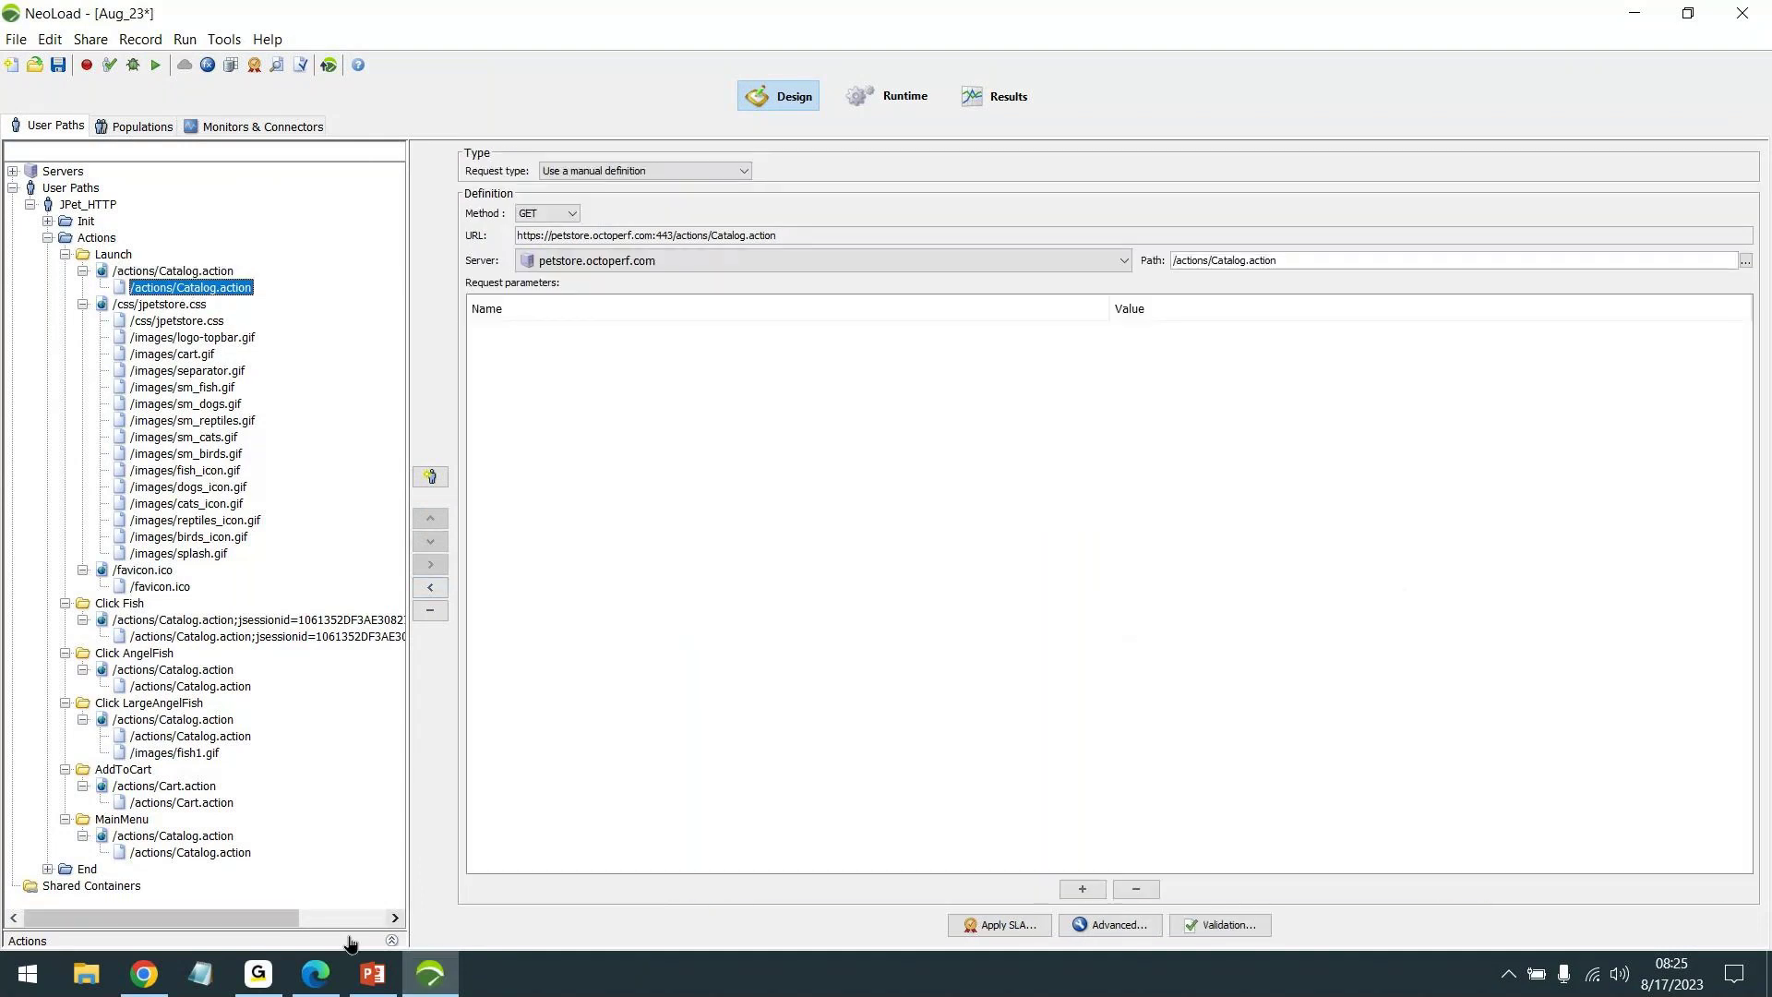
# Switch to Chrome and compare the JPetStore page's logo and cart images with the requests in the network log
pyautogui.click(146, 975)
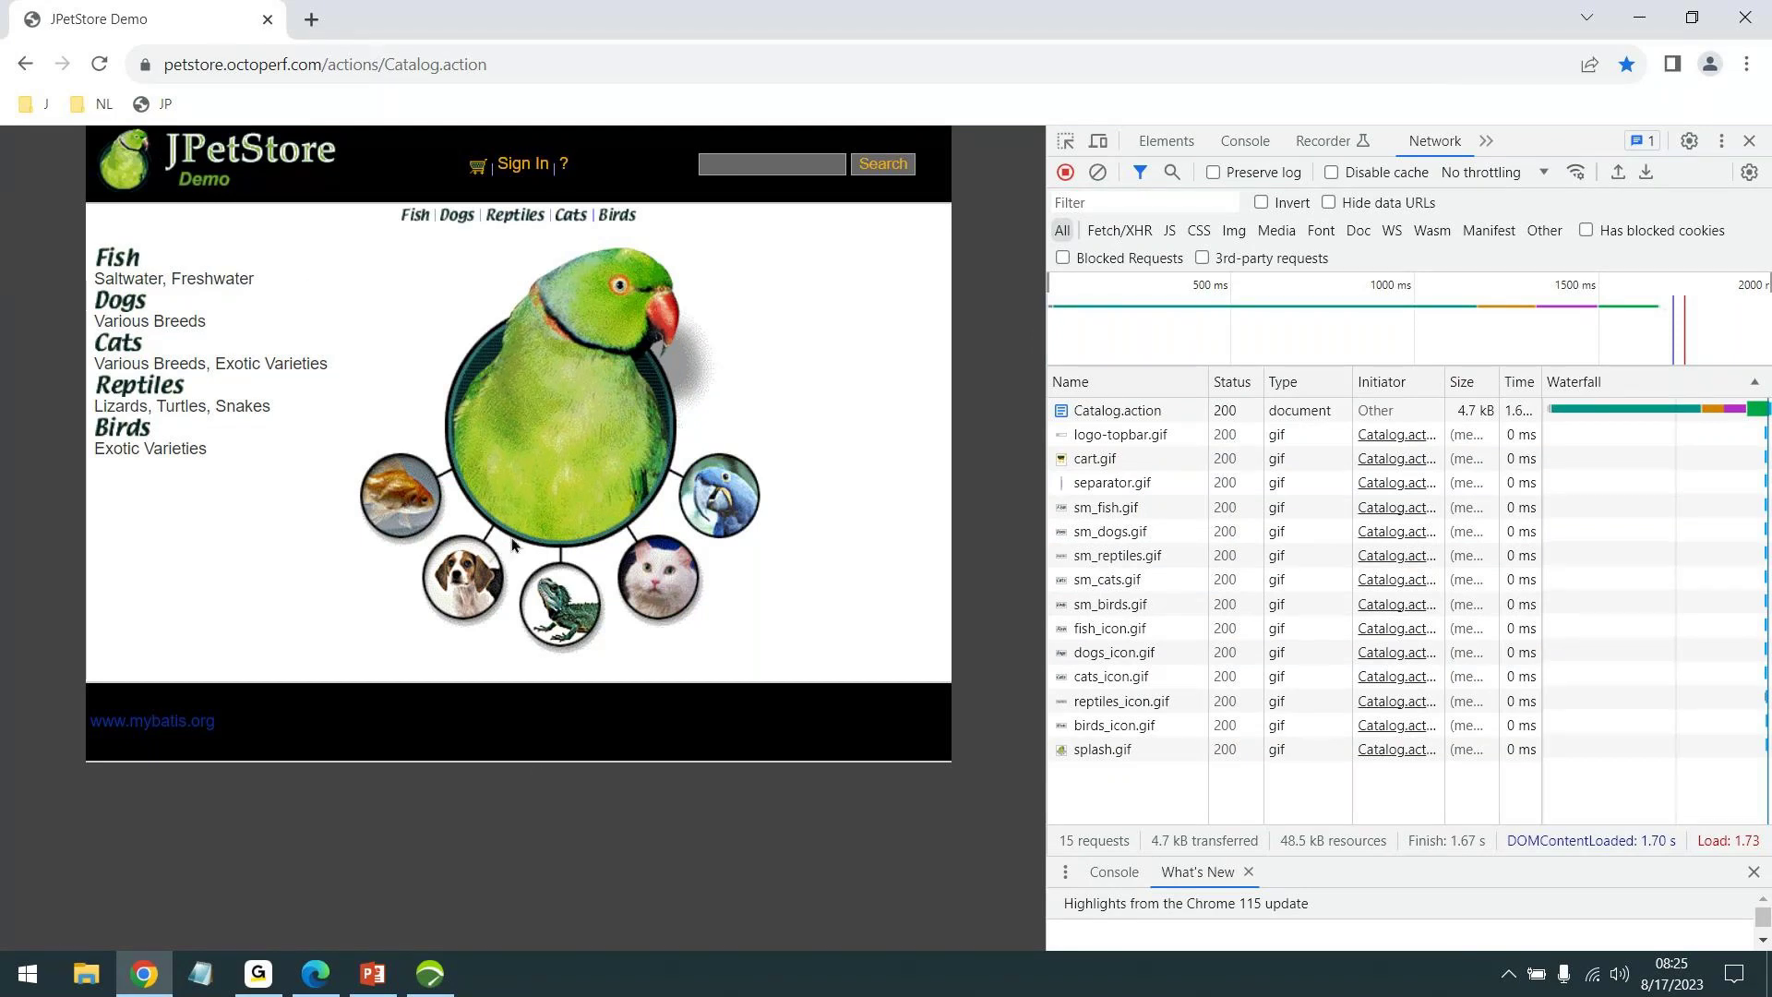
pyautogui.moveTo(122, 157); pyautogui.dragTo(53, 314)
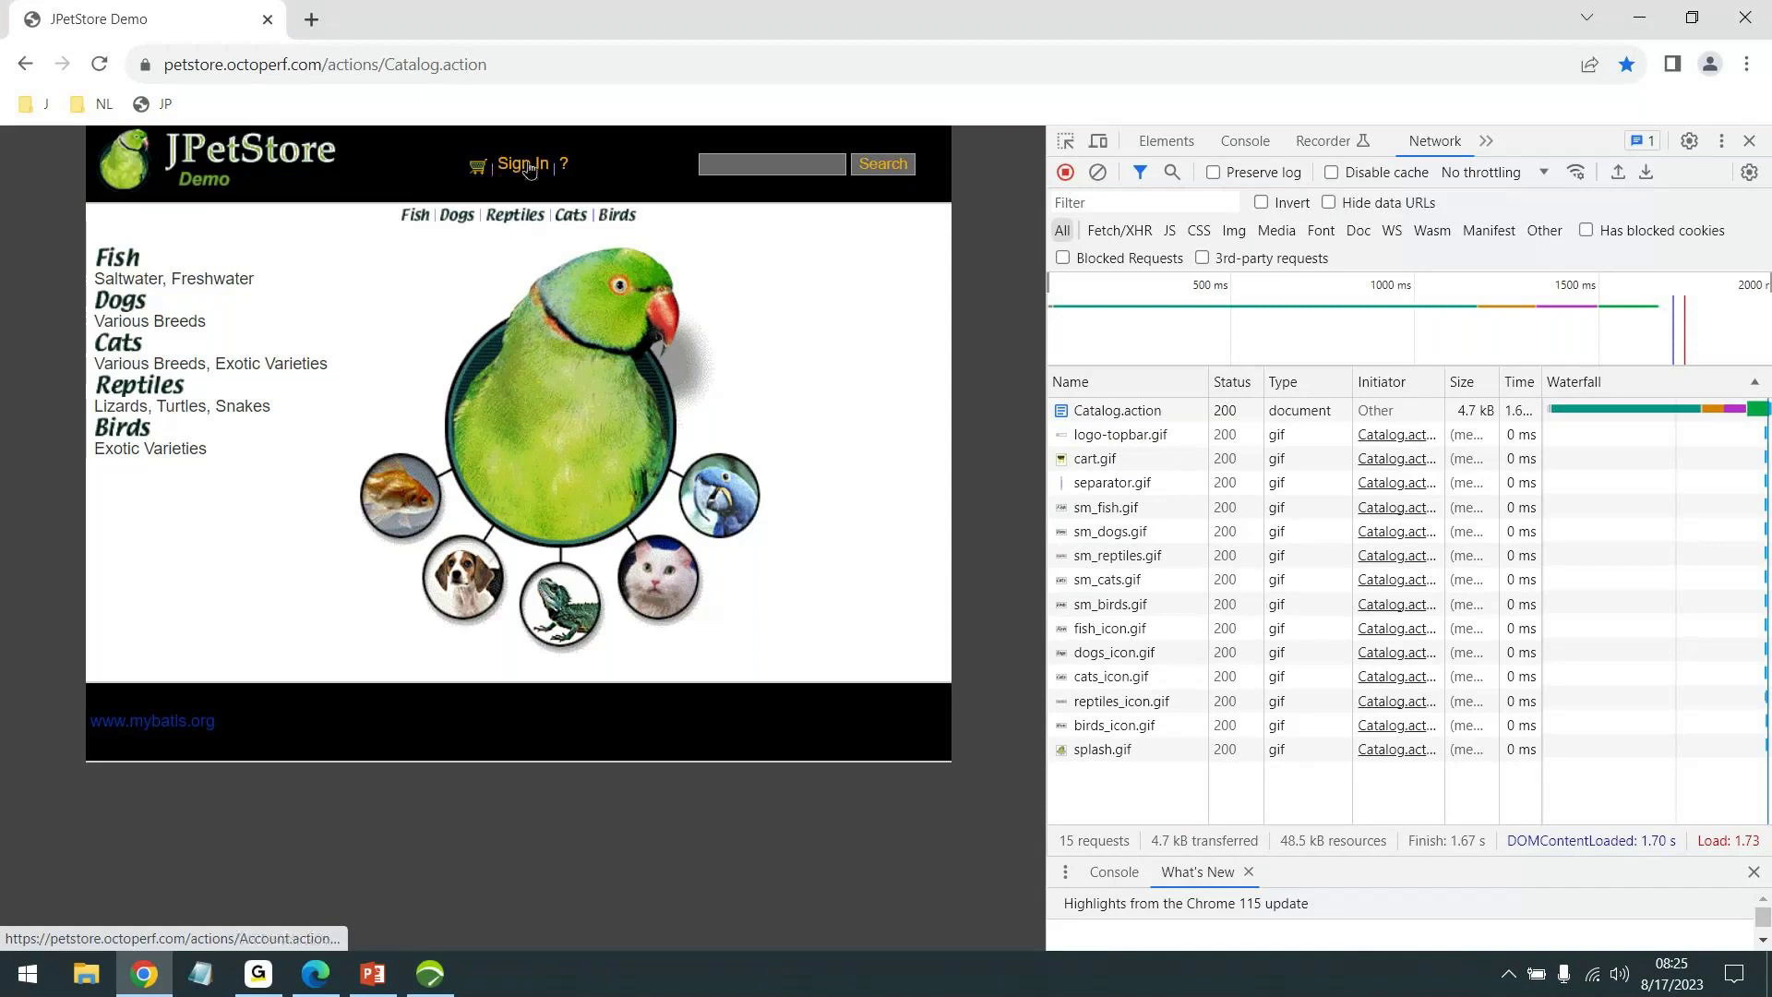
pyautogui.moveTo(476, 168); pyautogui.dragTo(404, 292)
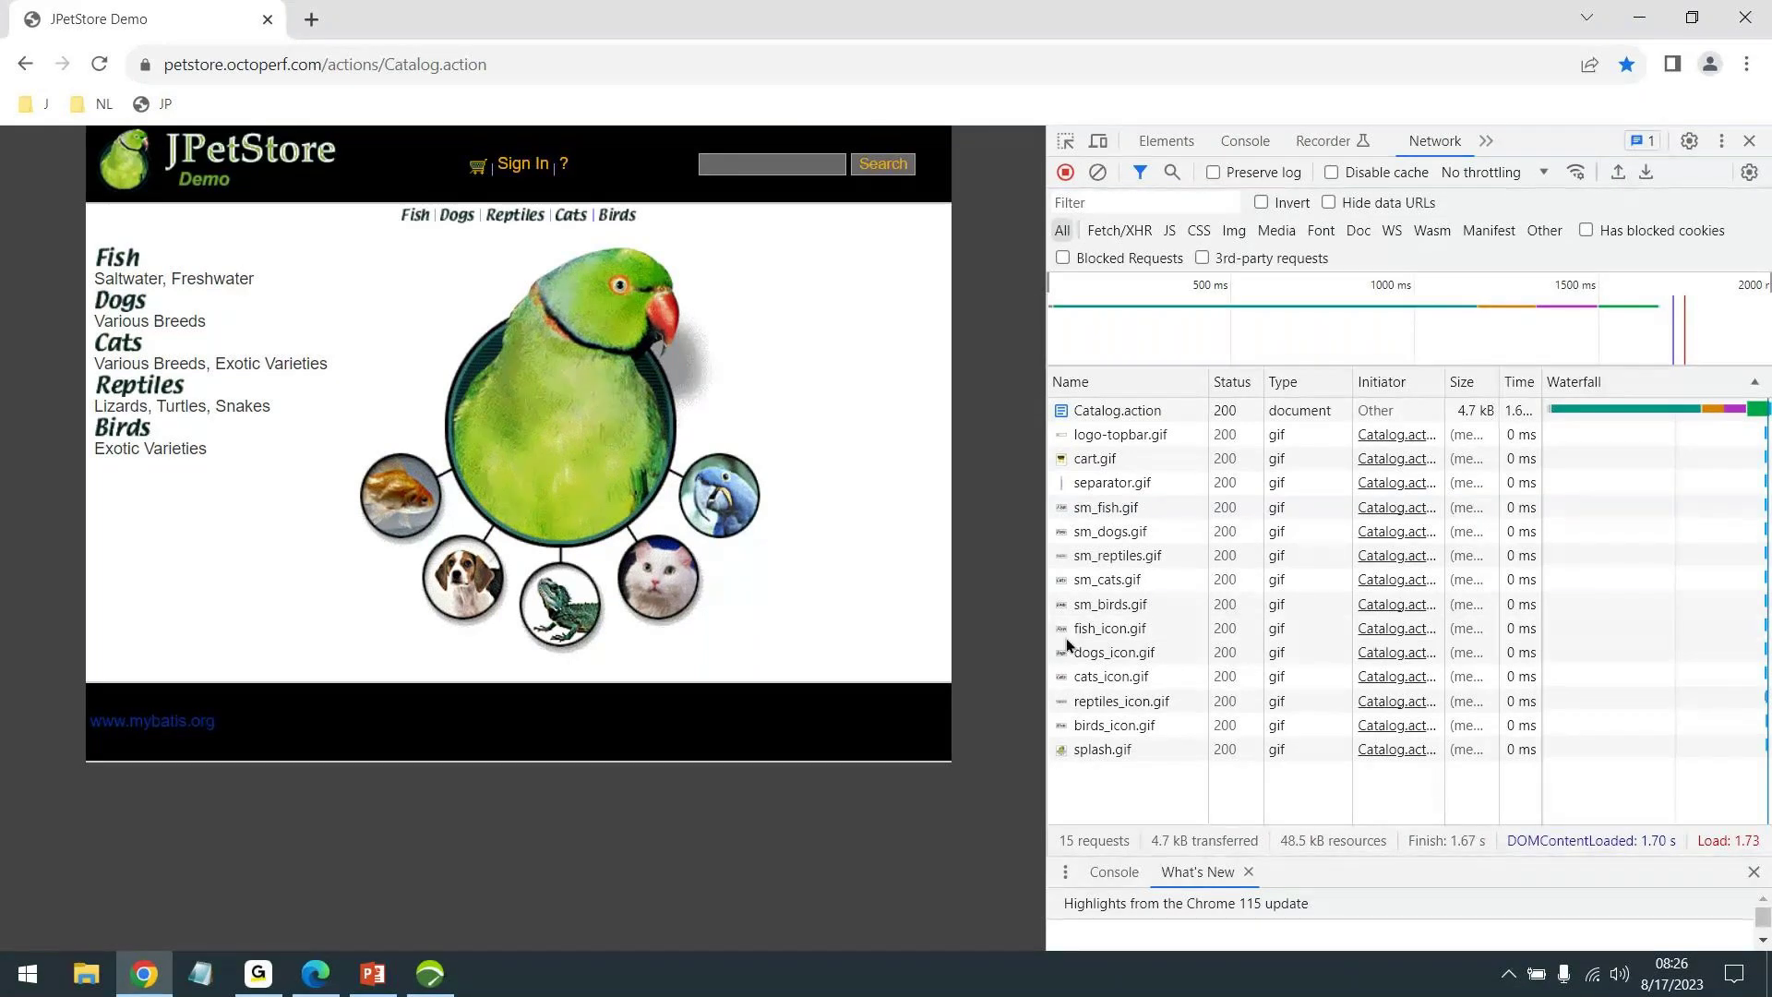
# Switch to NeoLoad and review the settings of the Catalog.action page, the Launch transaction and its parent levels up to JPet_HTTP
pyautogui.hotkey('alt', 'Tab')
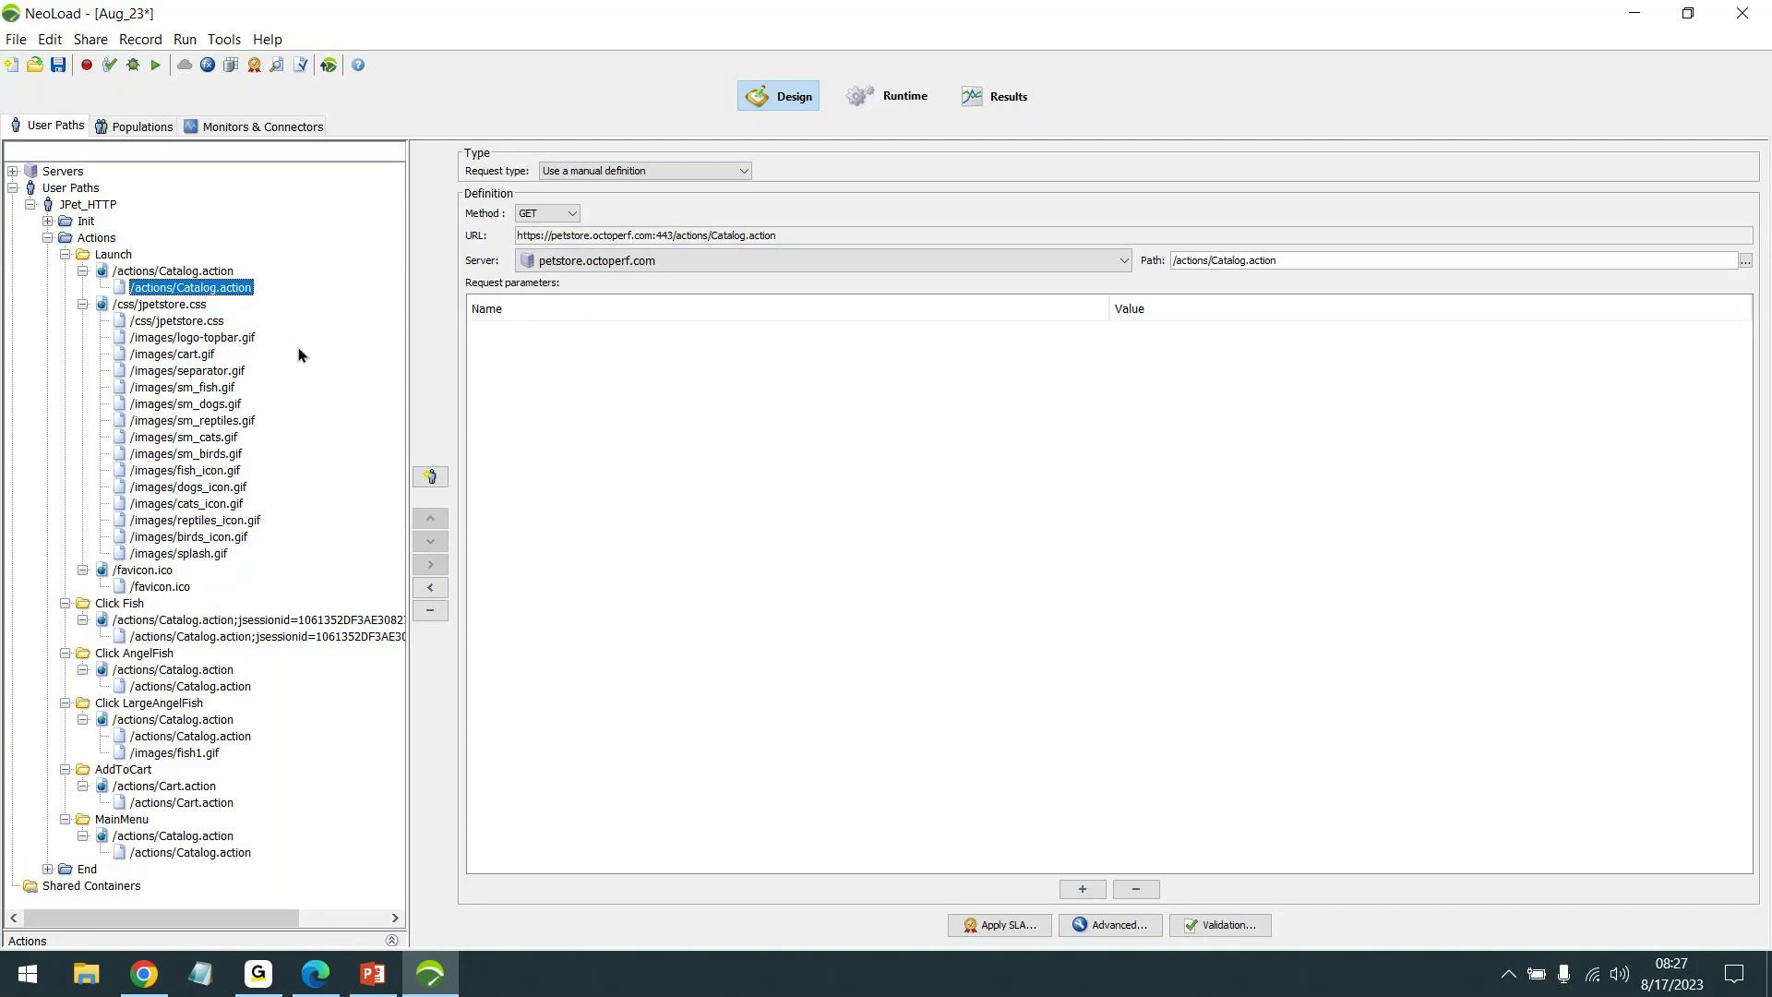
pyautogui.click(178, 276)
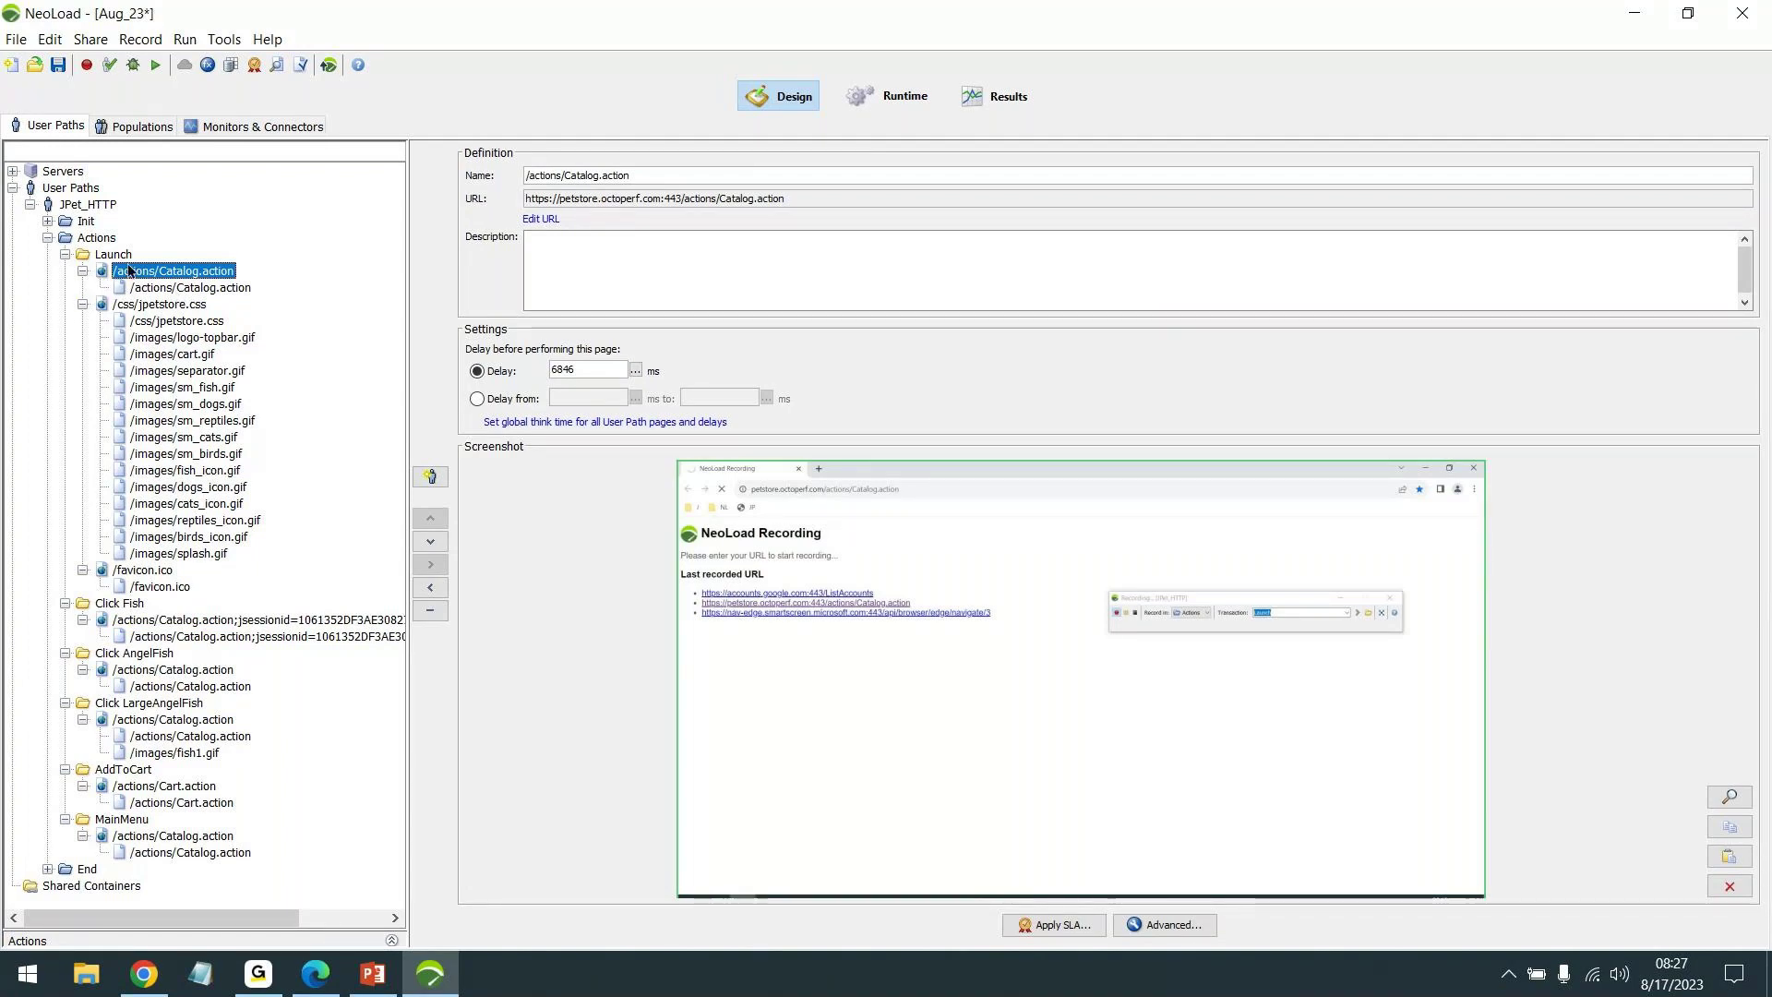
pyautogui.press('Up')
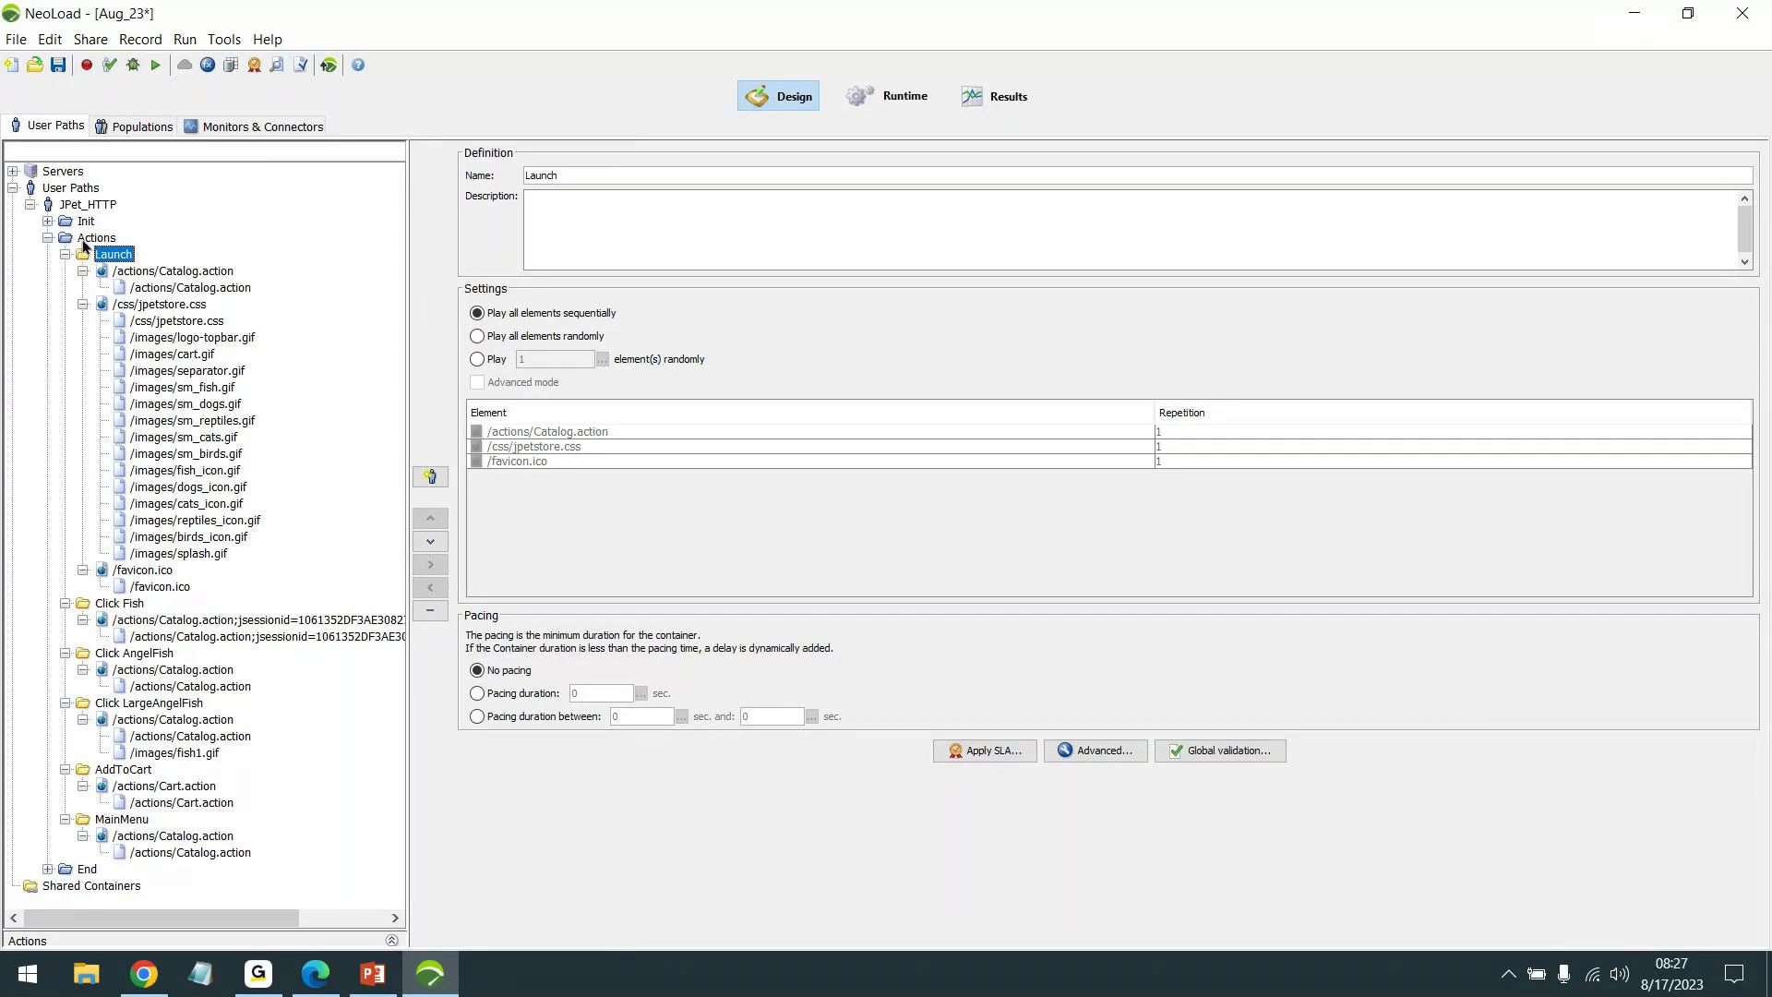
pyautogui.press('Up')
pyautogui.press('Up')
pyautogui.press('Up')
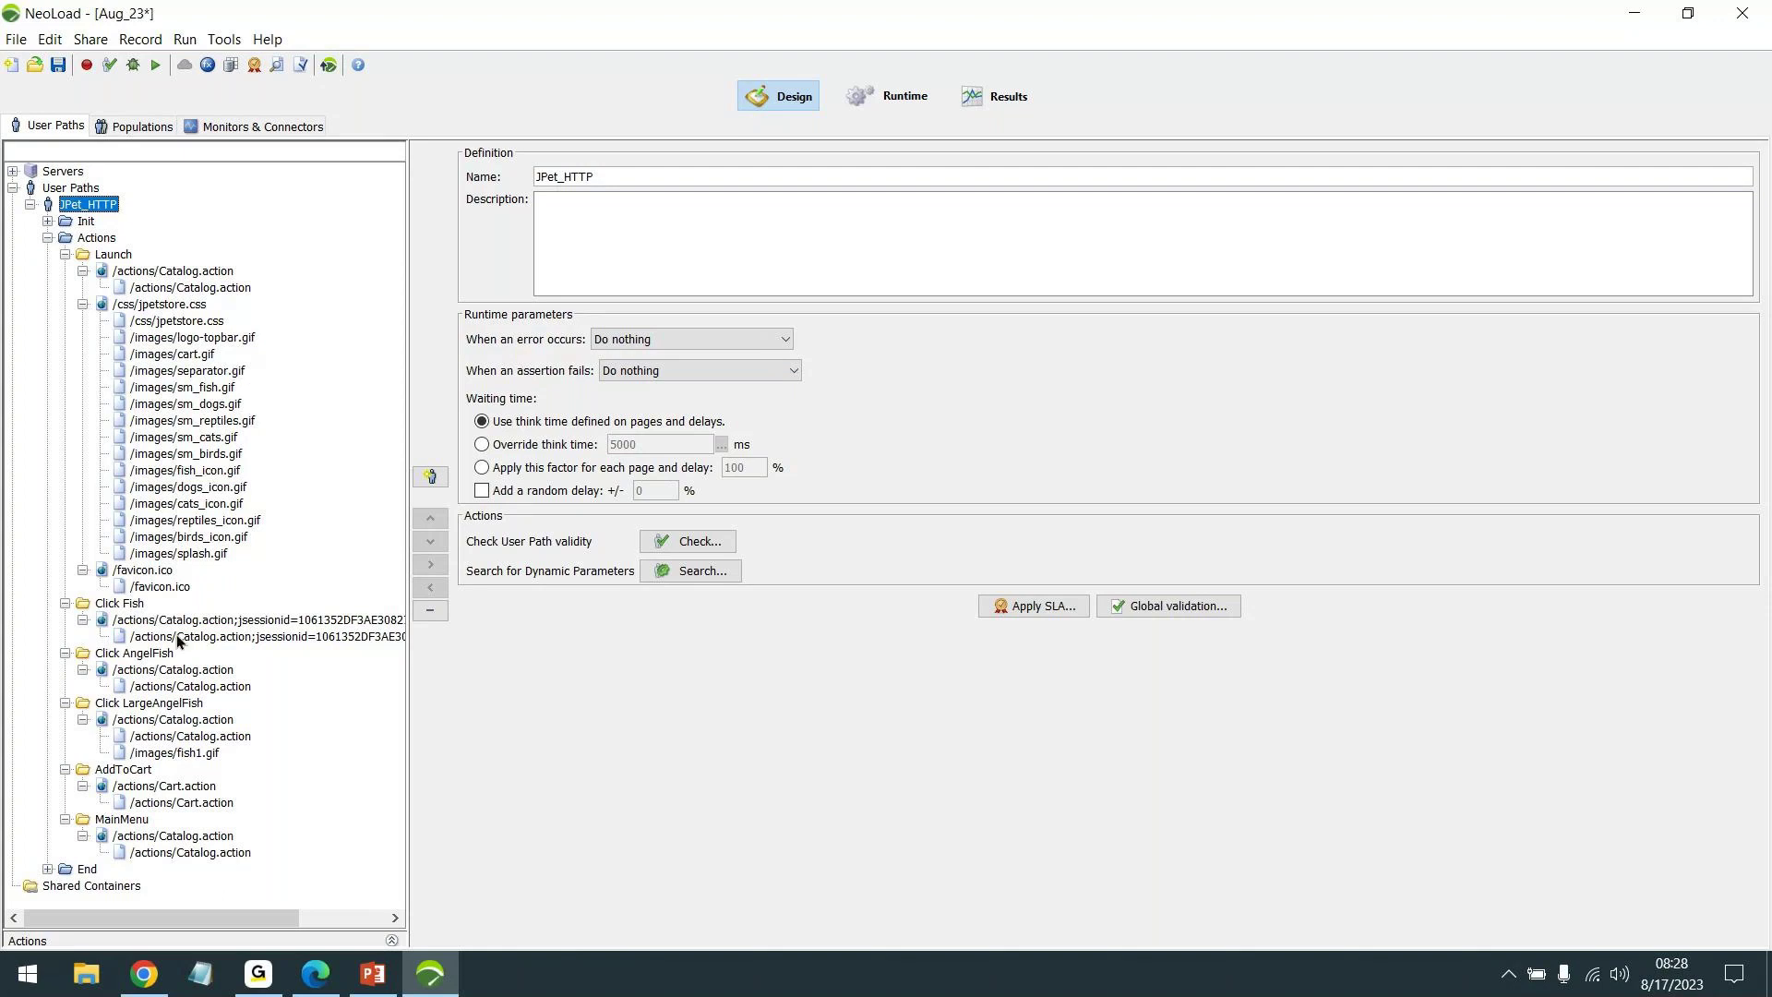
pyautogui.click(249, 979)
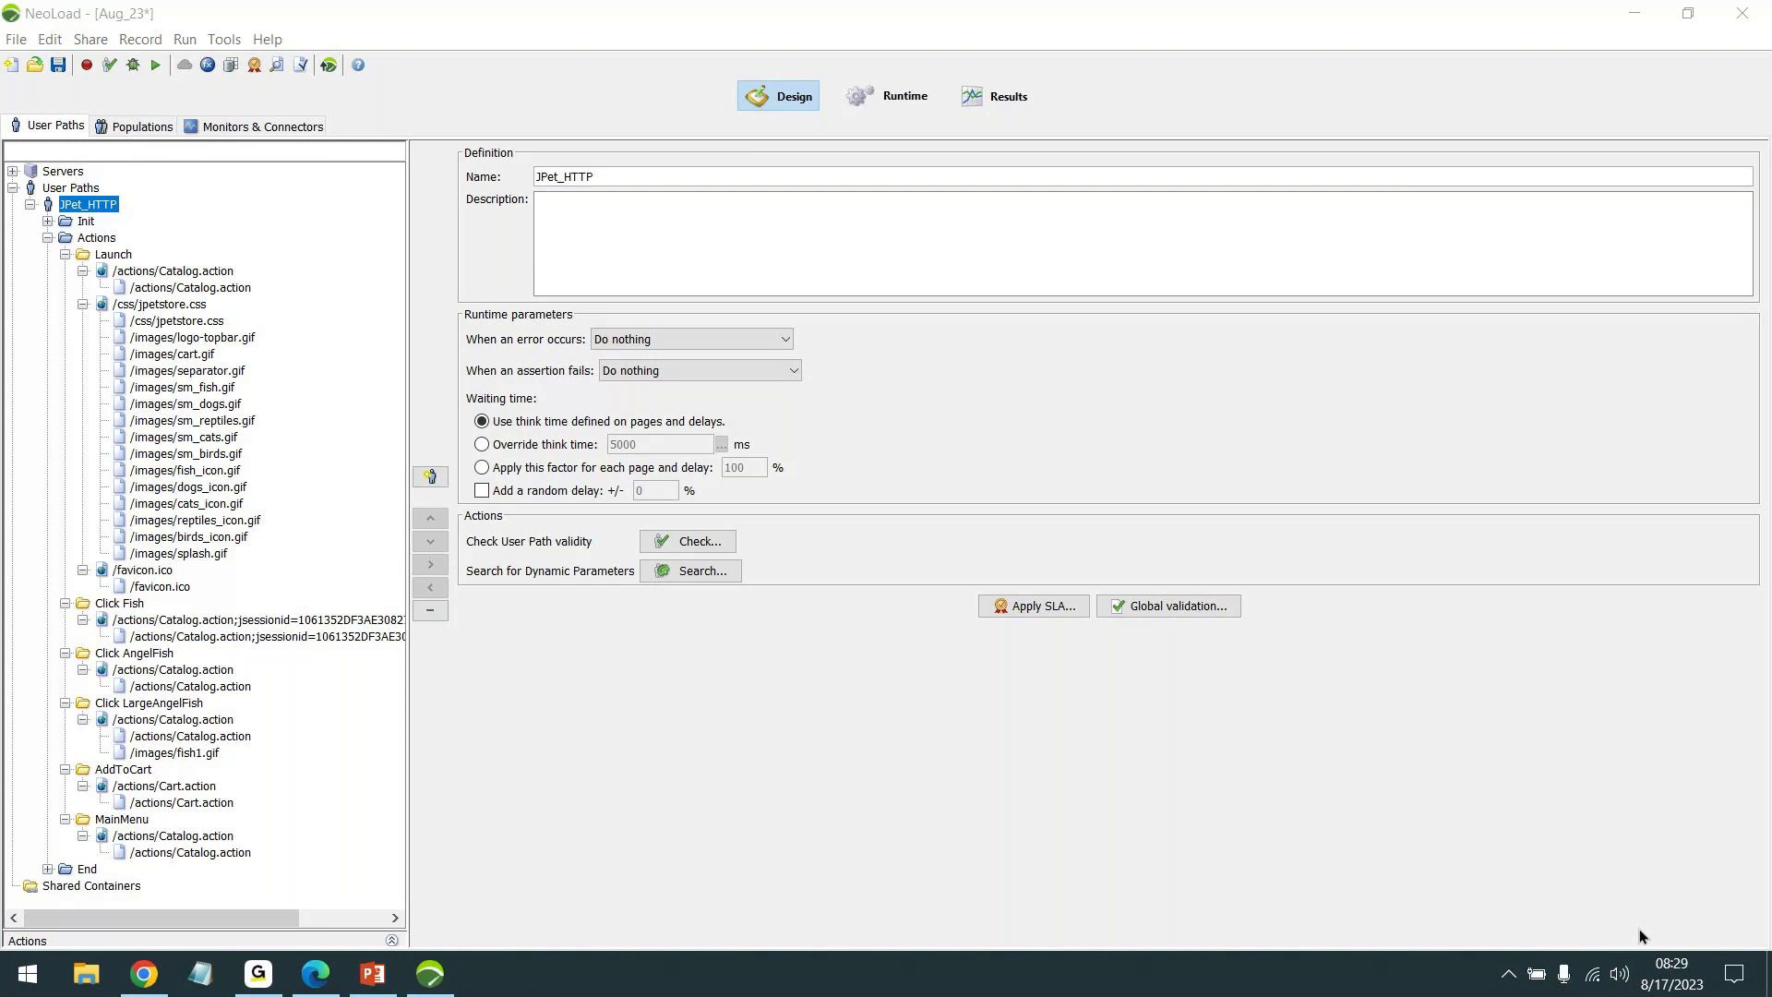
pyautogui.click(1620, 973)
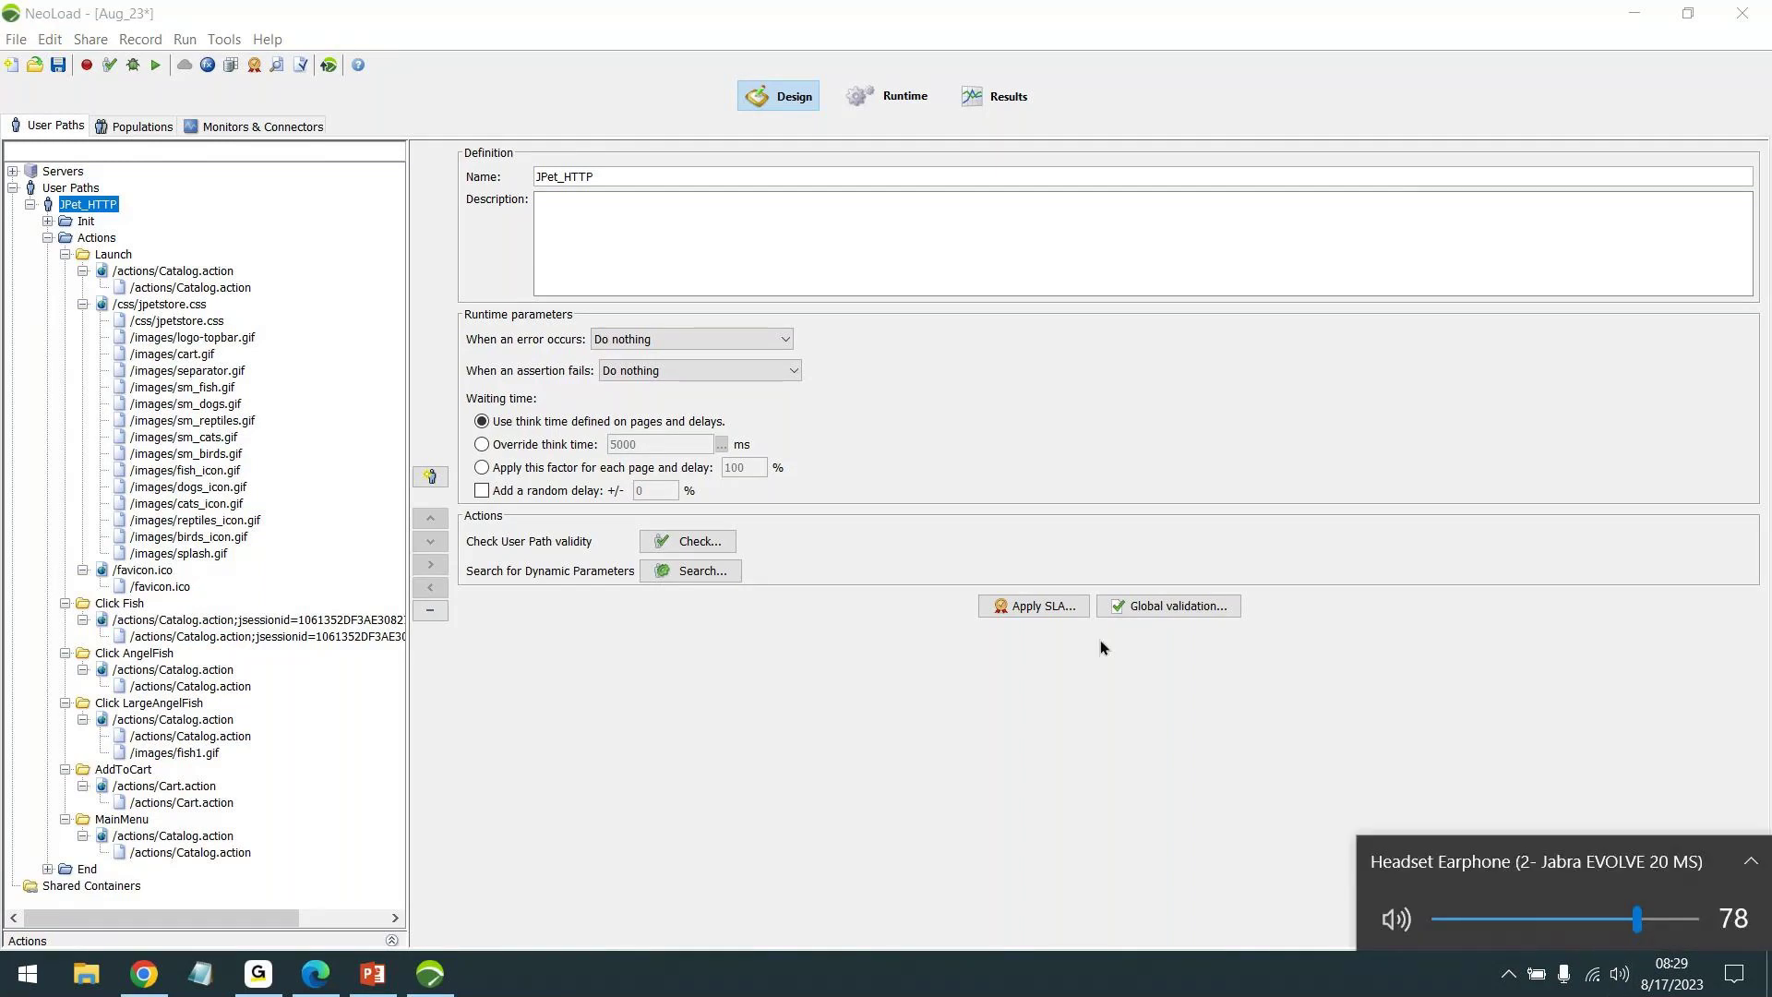
pyautogui.click(1170, 718)
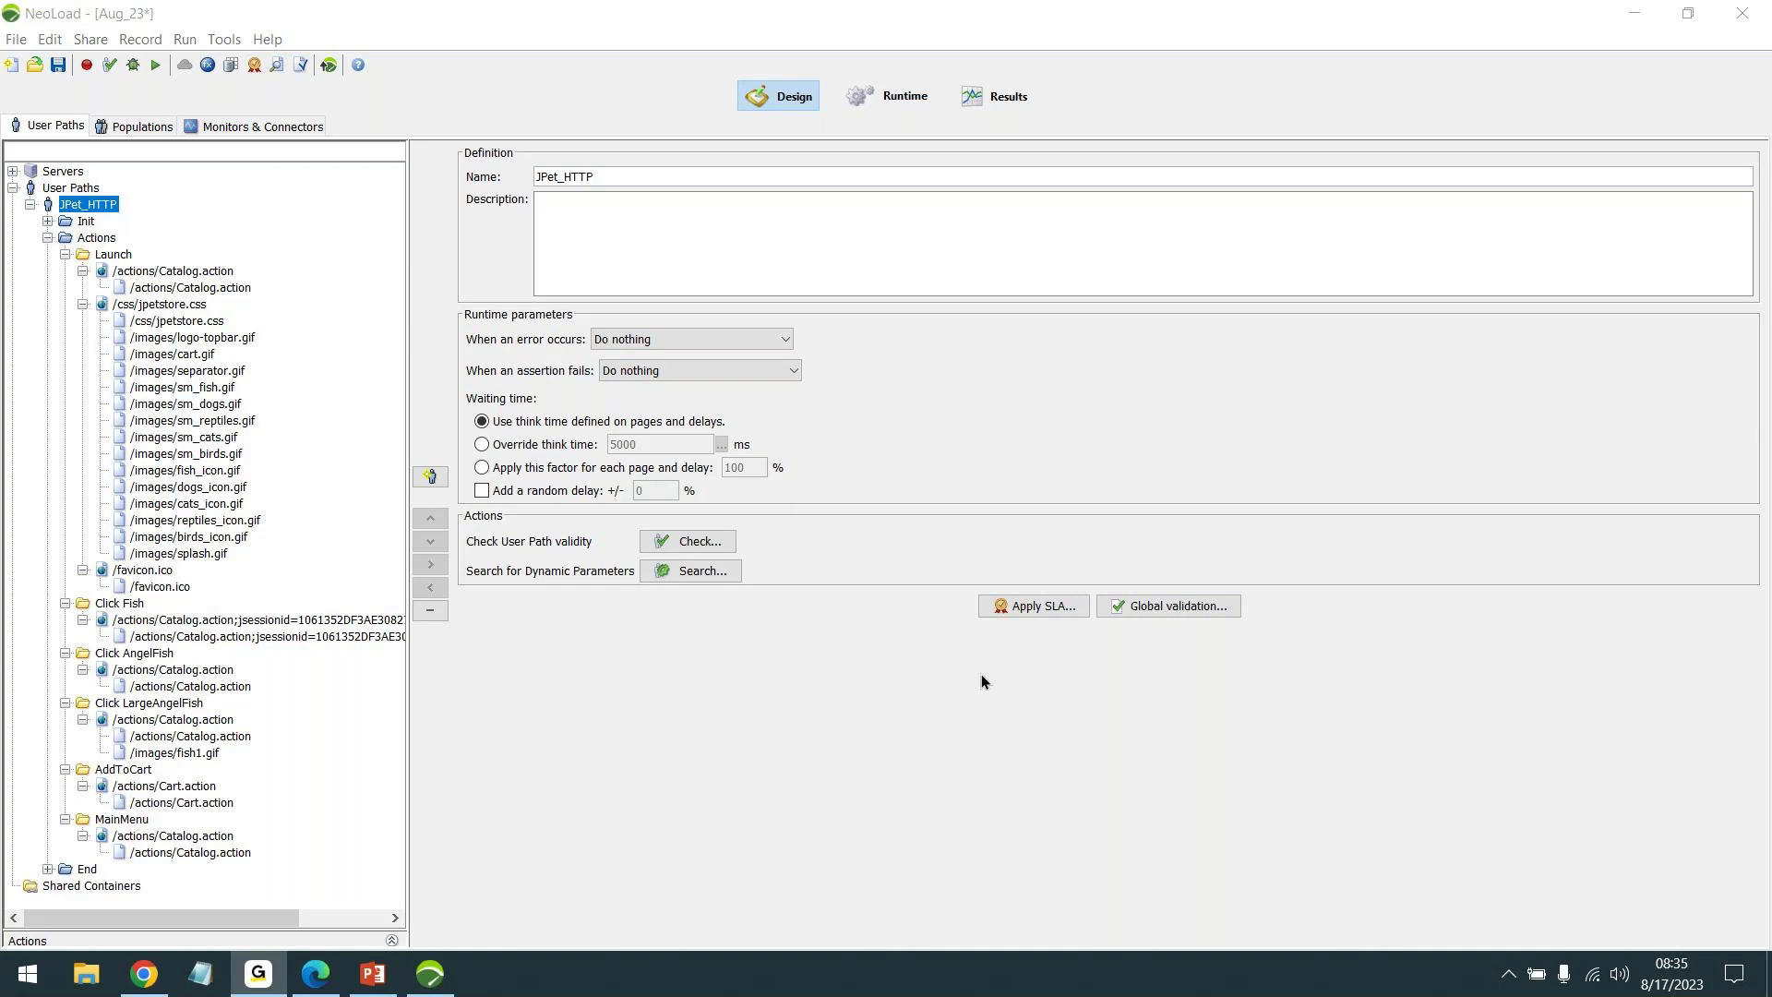
pyautogui.click(431, 974)
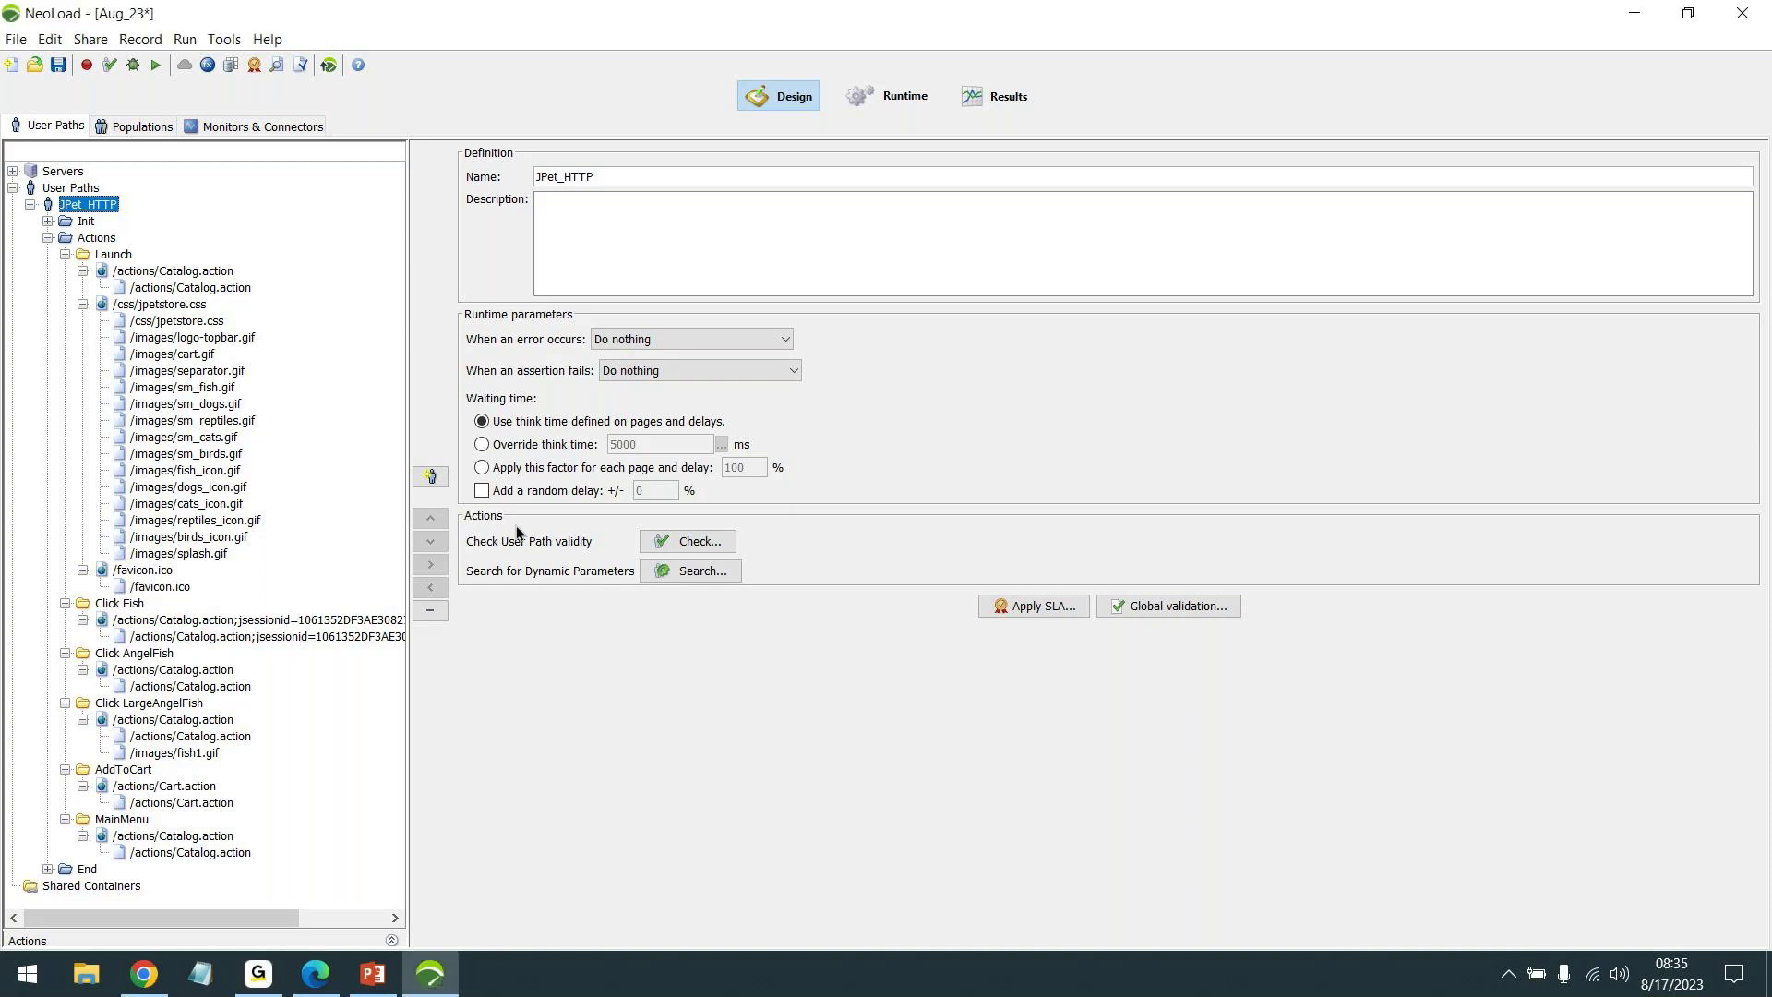
# Examine the HTTP Recorder port in the general preferences, then close the preferences without saving
pyautogui.click(50, 43)
pyautogui.click(752, 277)
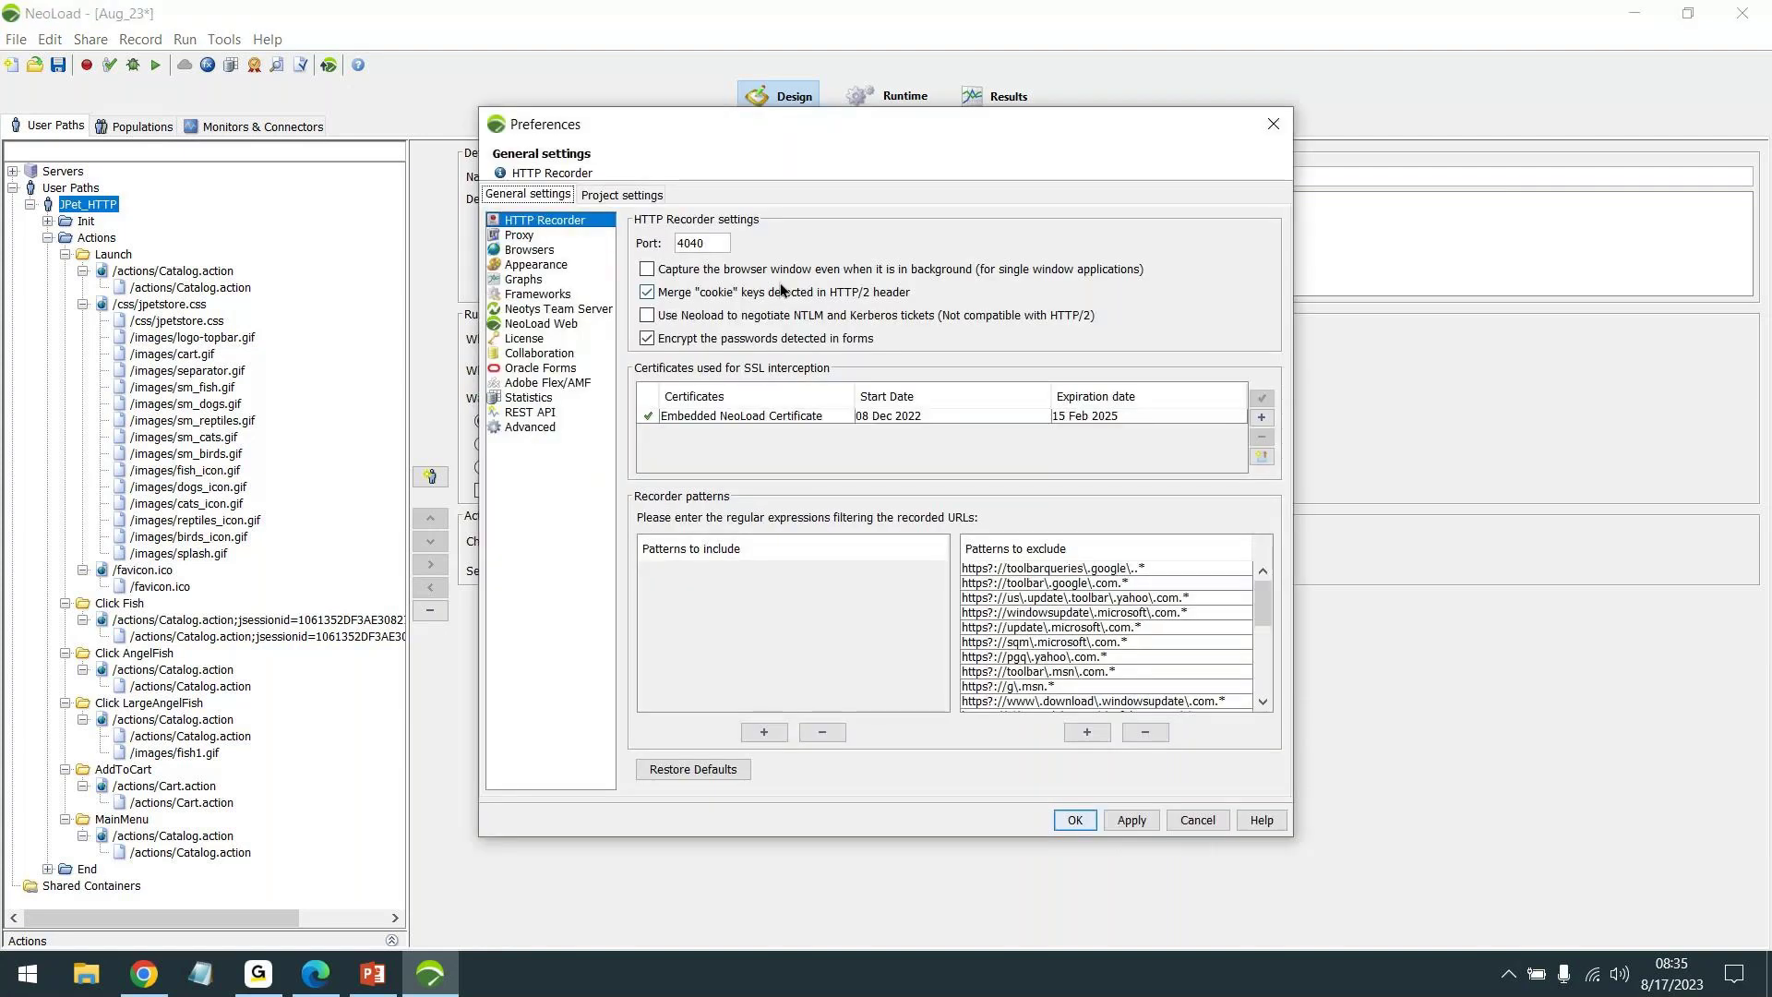
pyautogui.doubleClick(728, 245)
pyautogui.click(718, 246)
pyautogui.moveTo(720, 245); pyautogui.dragTo(652, 235)
pyautogui.click(722, 243)
pyautogui.click(1191, 820)
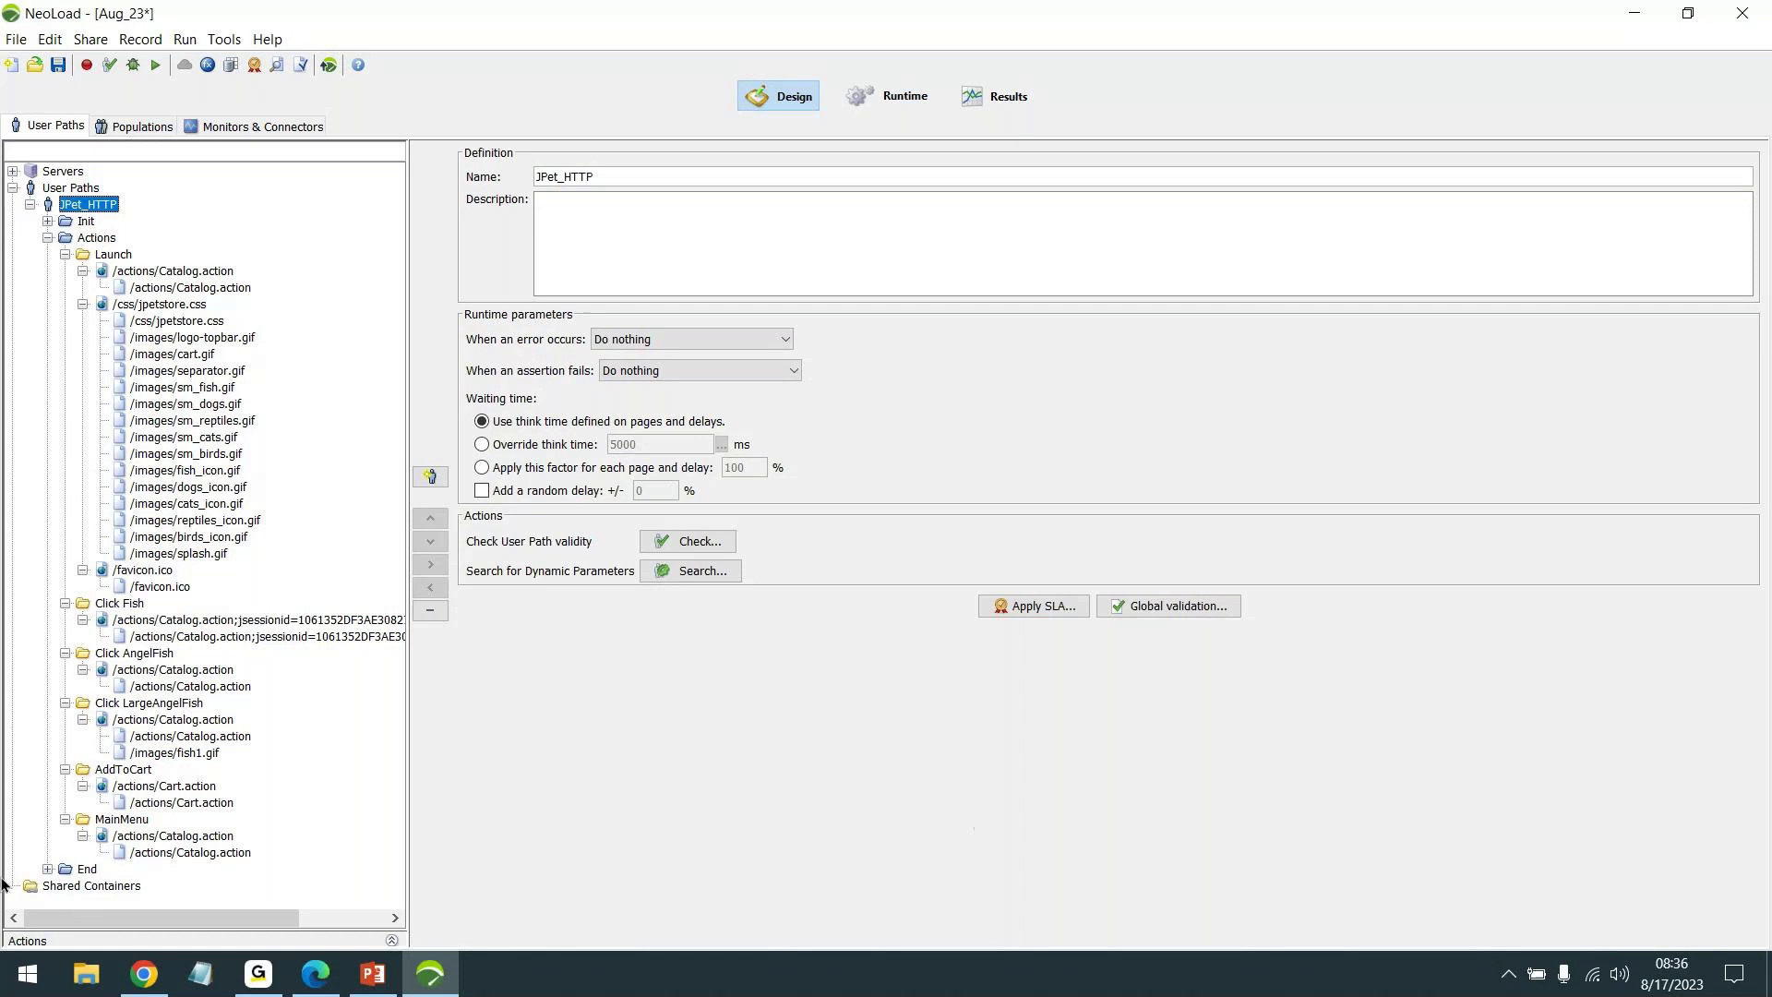
pyautogui.click(249, 987)
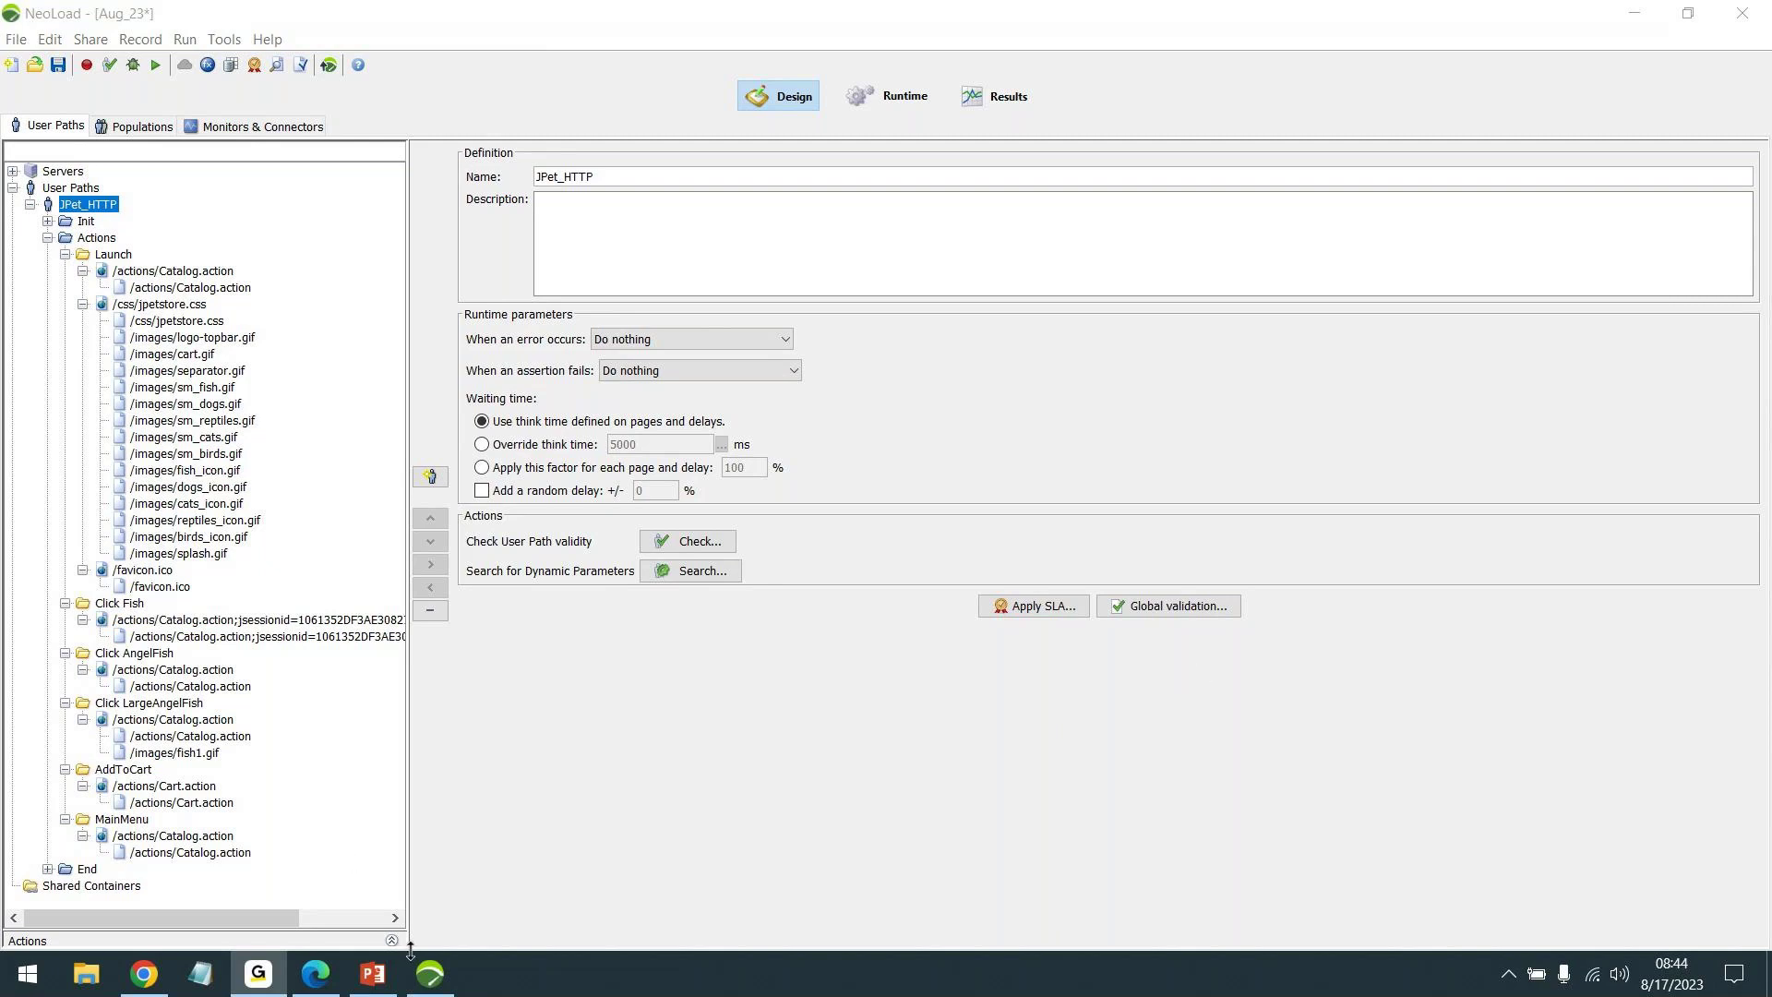
pyautogui.click(440, 991)
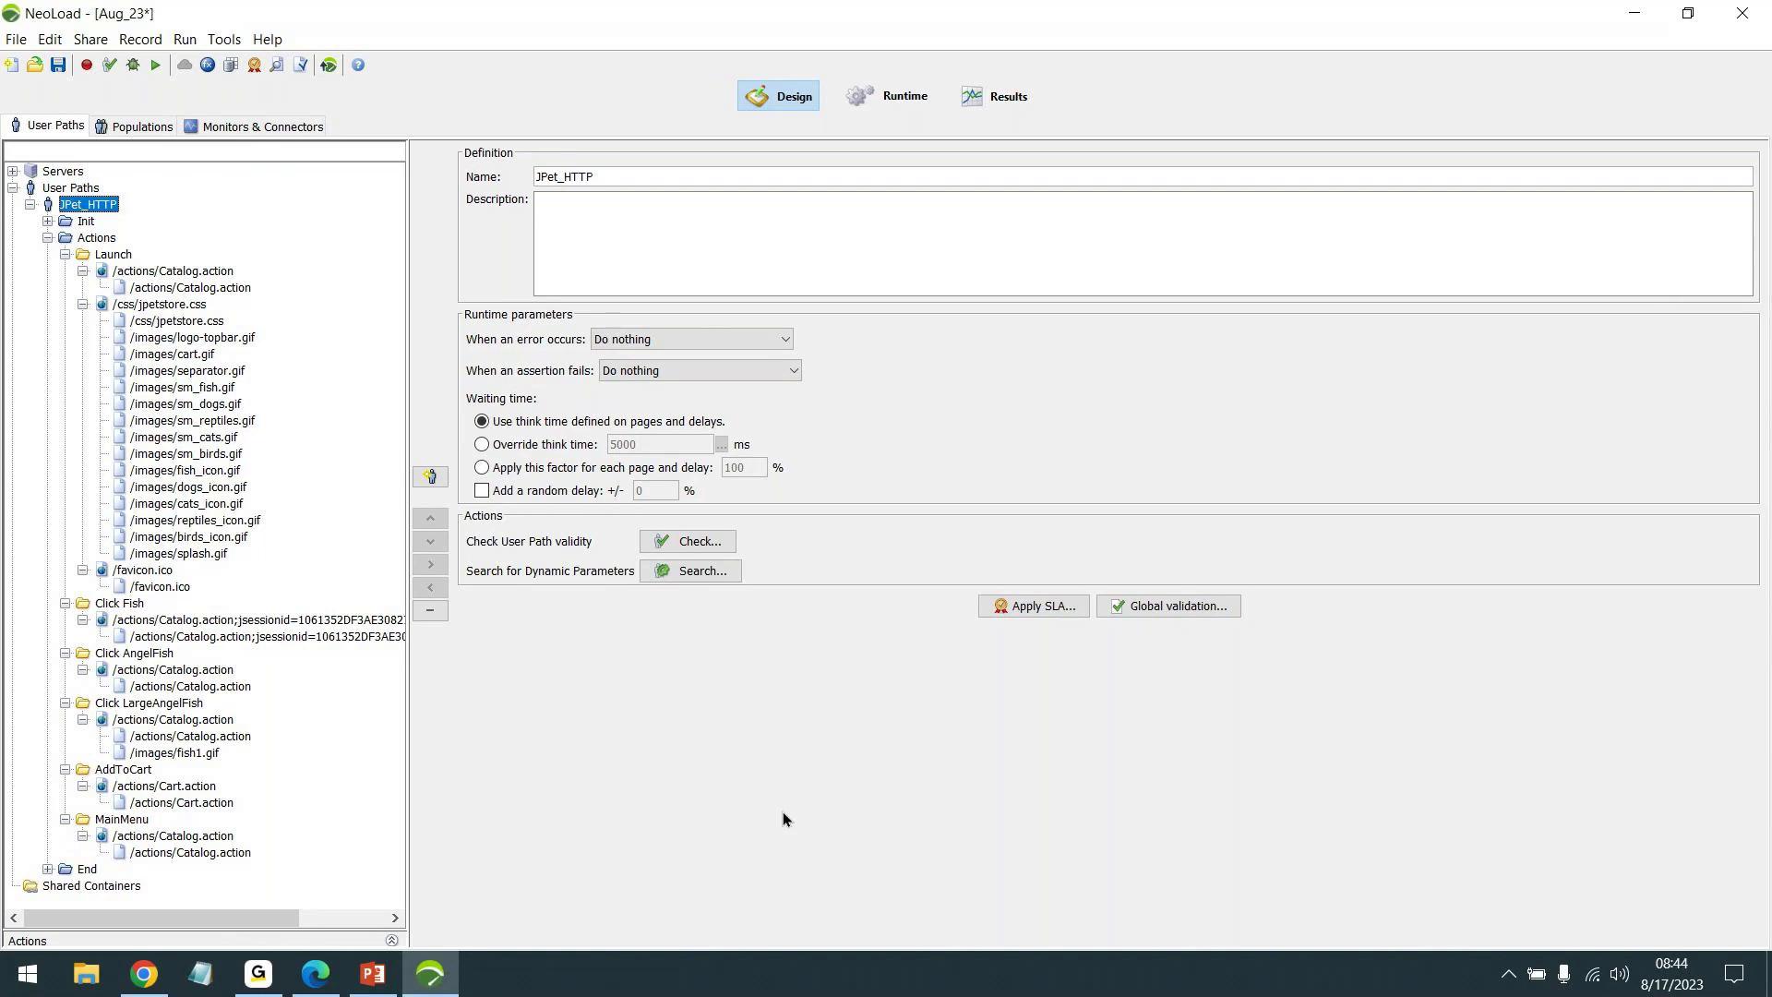
pyautogui.click(1634, 15)
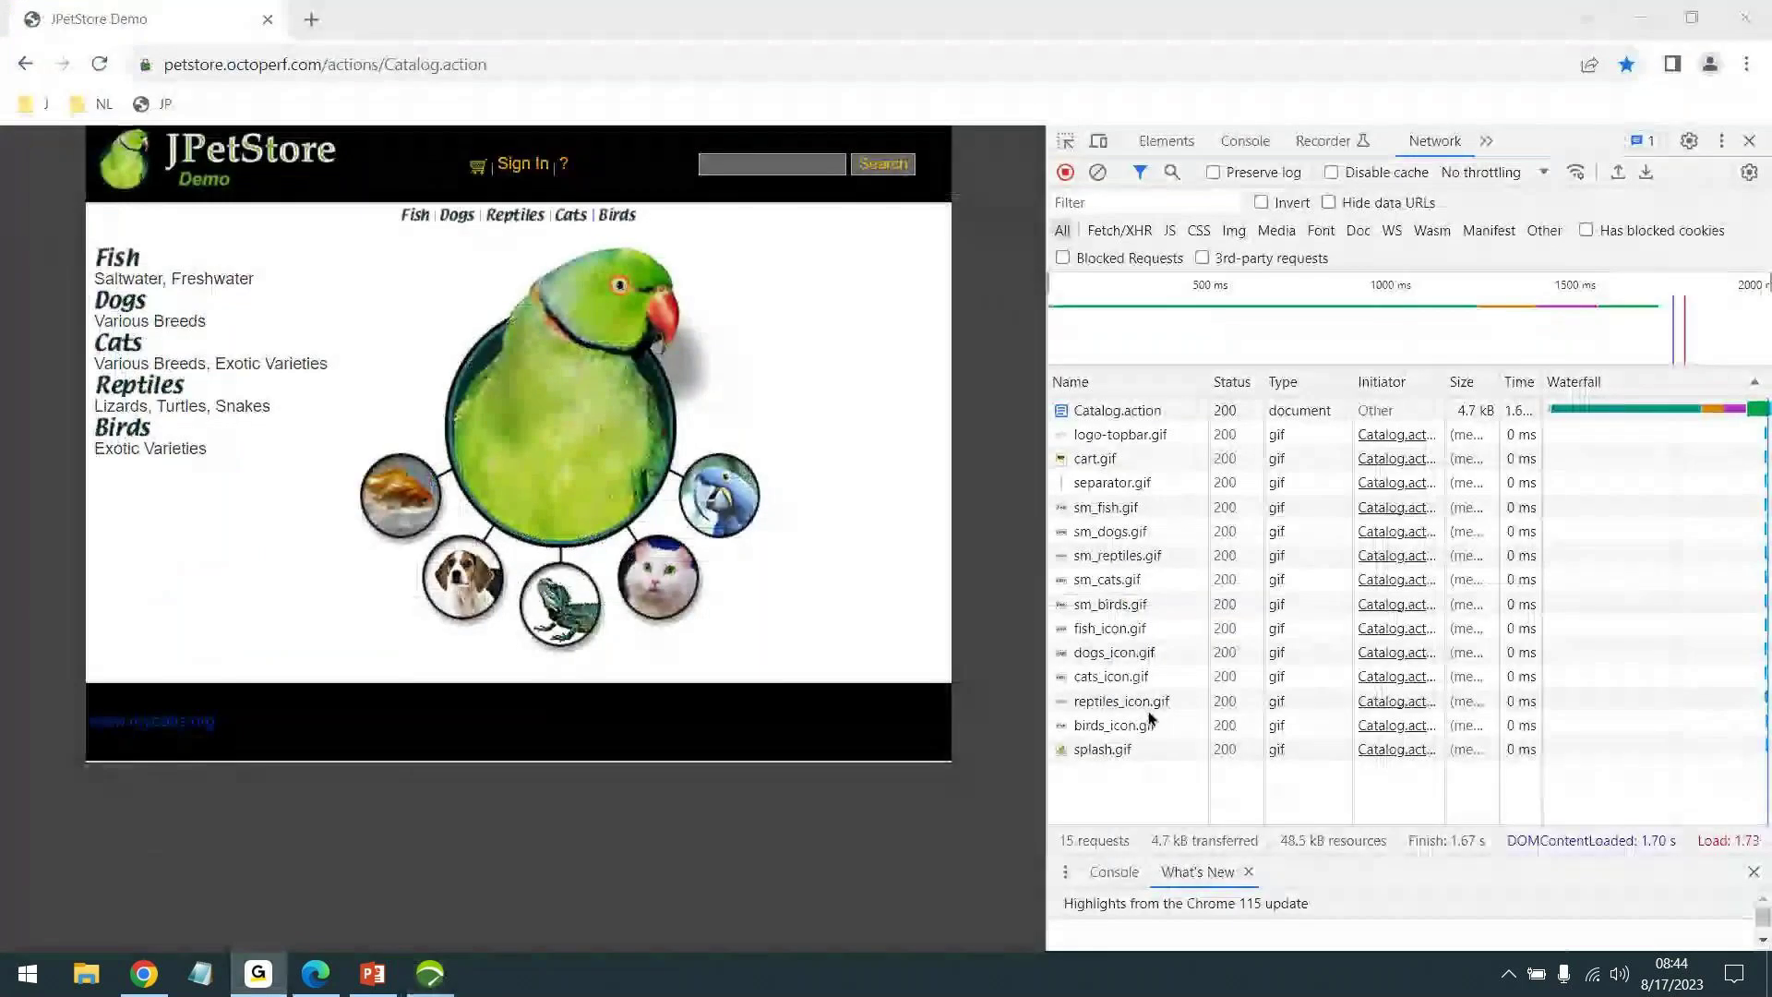
pyautogui.click(429, 975)
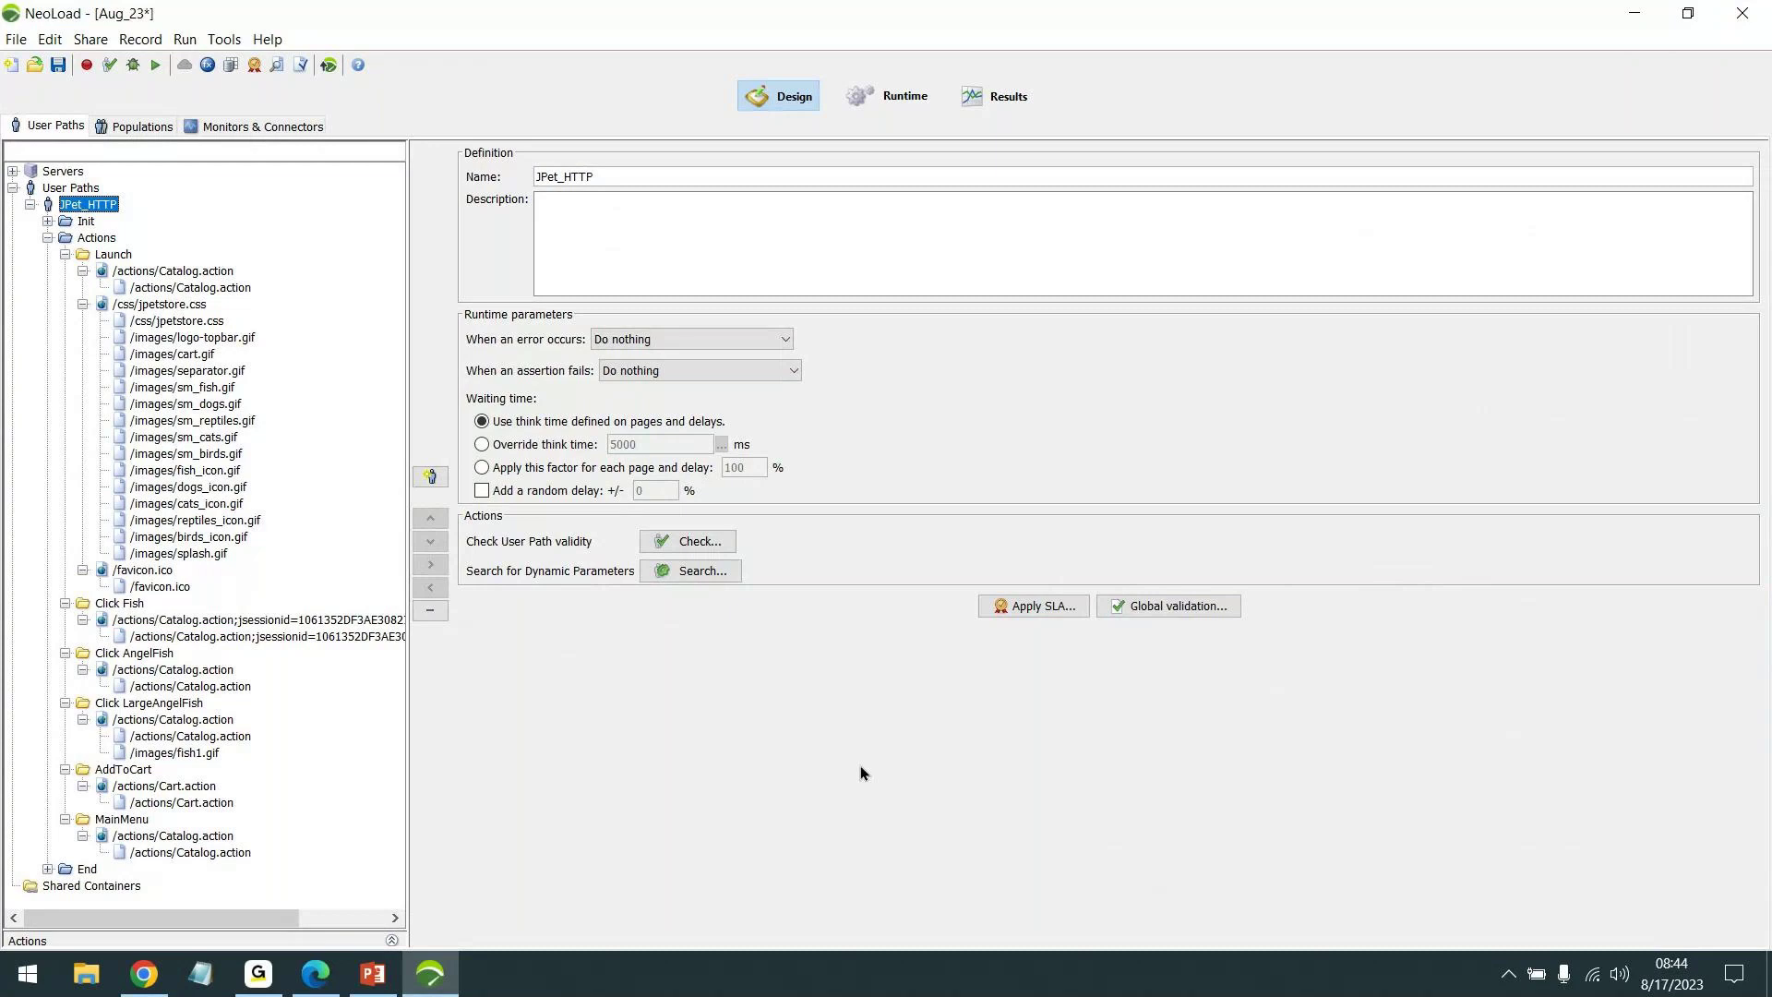